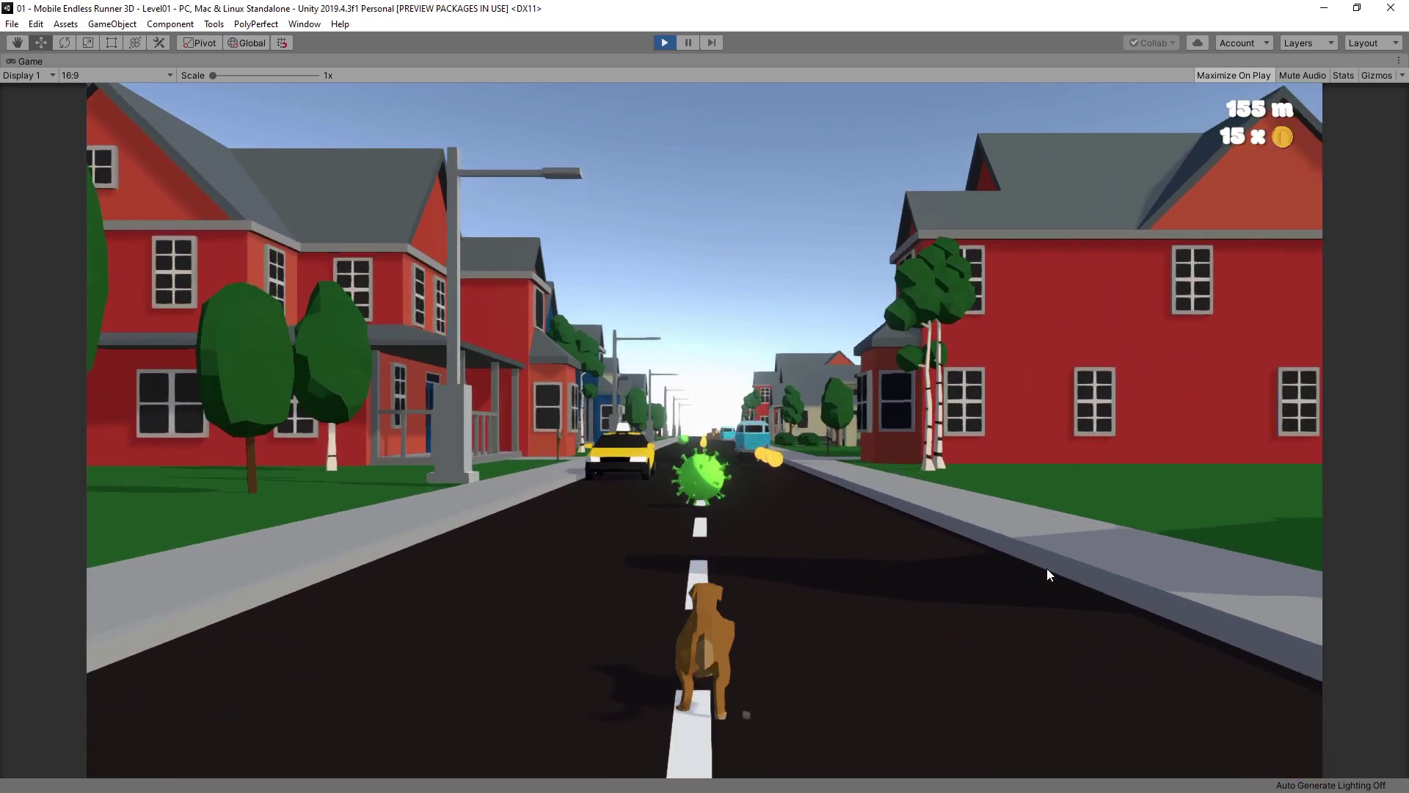
Playtest the endless runner, steering the dog between lanes to collect coins and avoid obstacles.
{"action": "key", "text": "Right"}
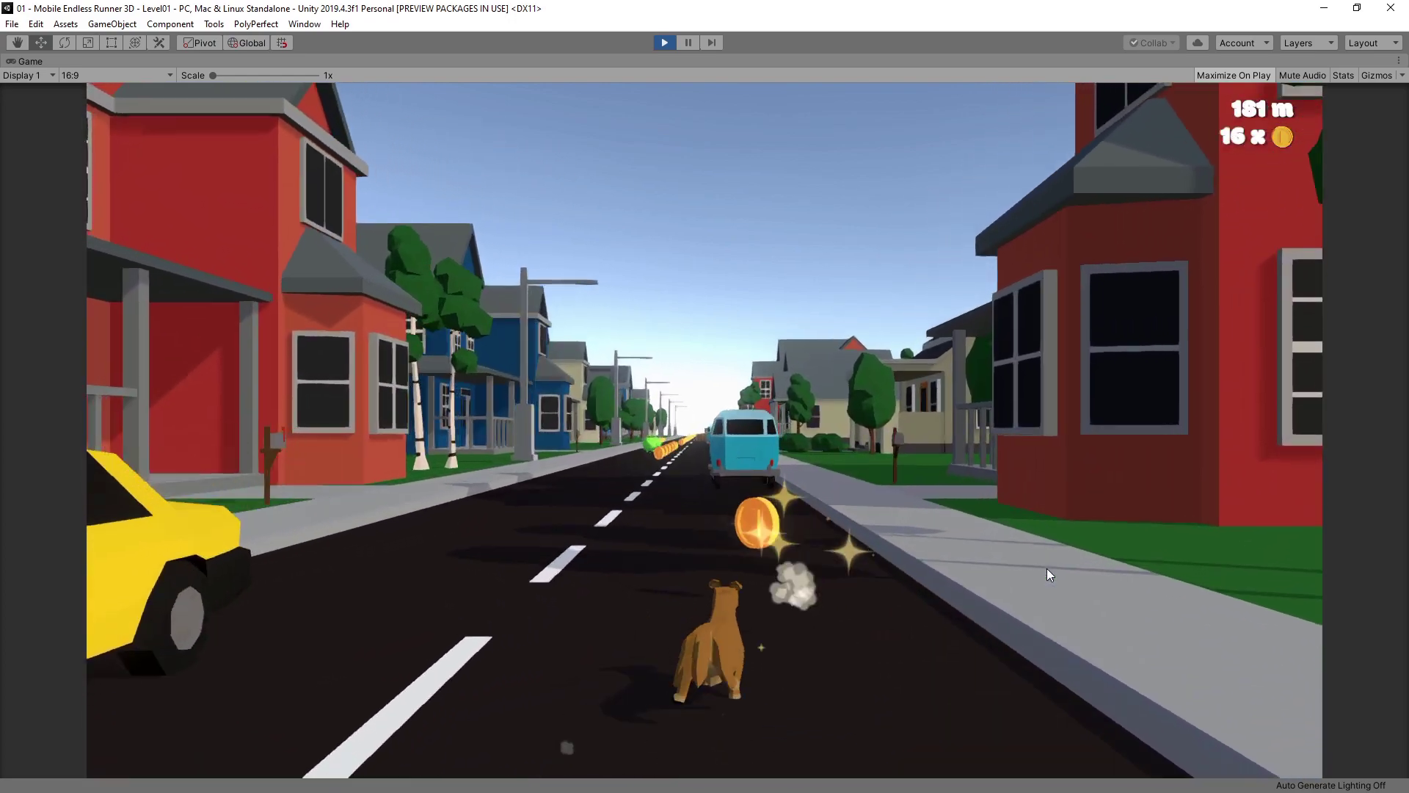
{"action": "key", "text": "Left"}
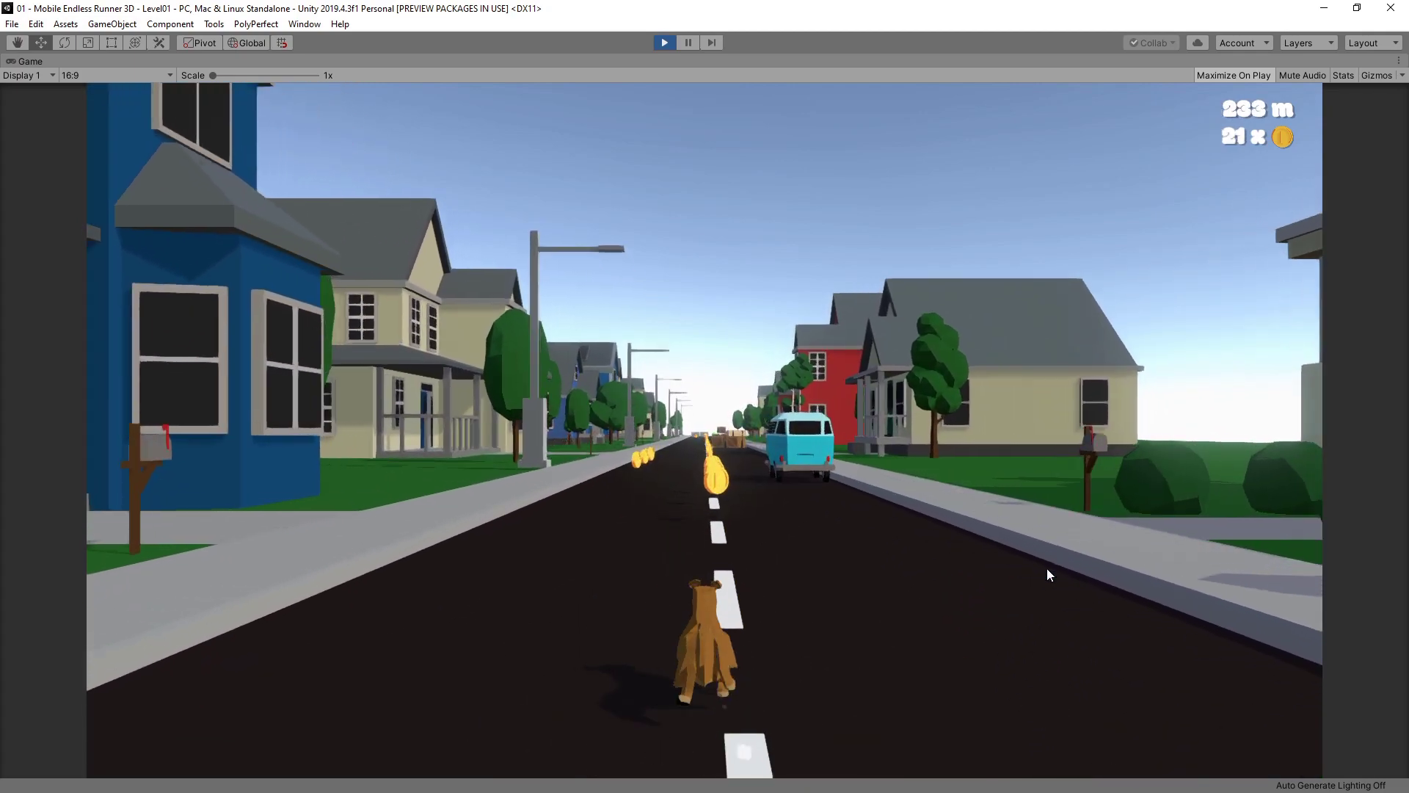
{"action": "key", "text": "Left"}
{"action": "key", "text": "Right"}
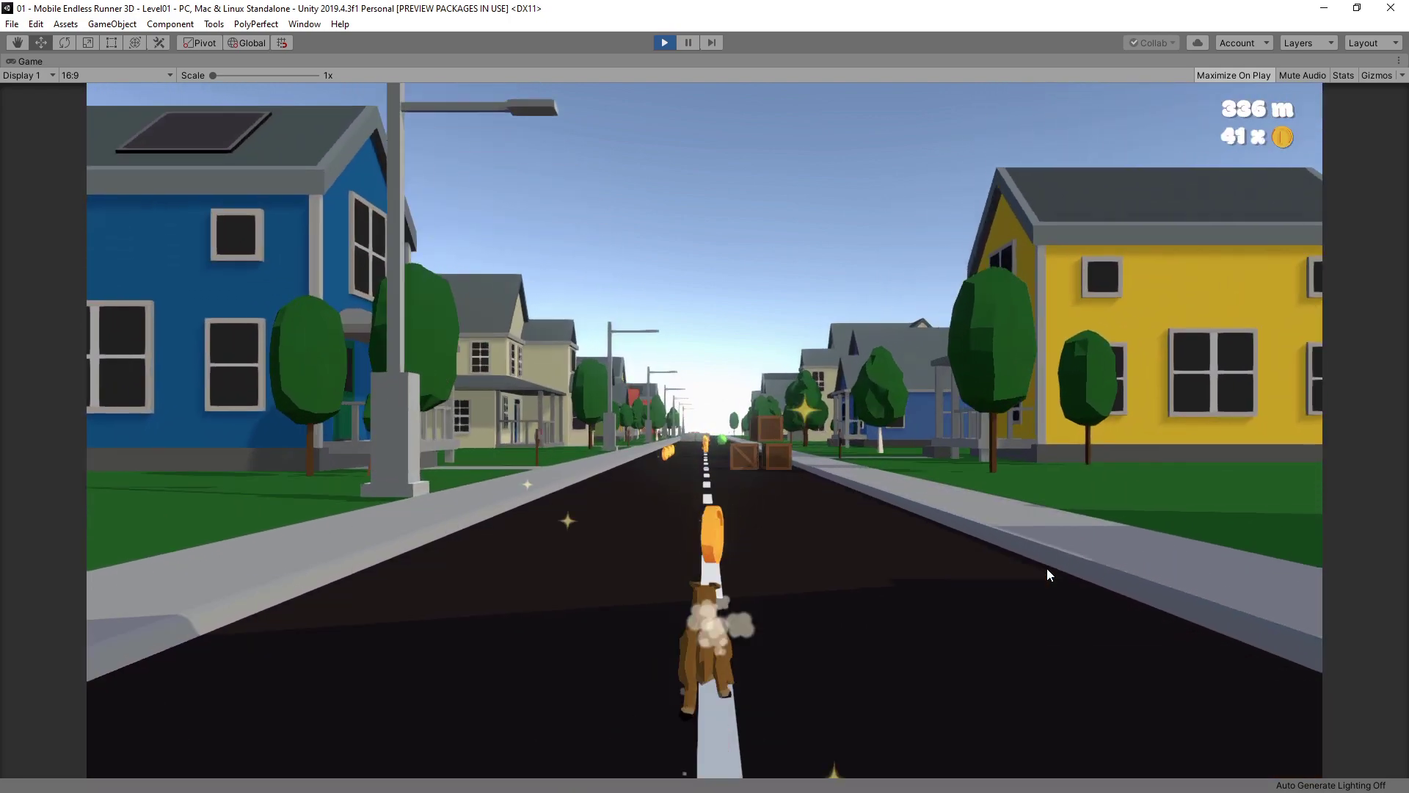
{"action": "key", "text": "Left"}
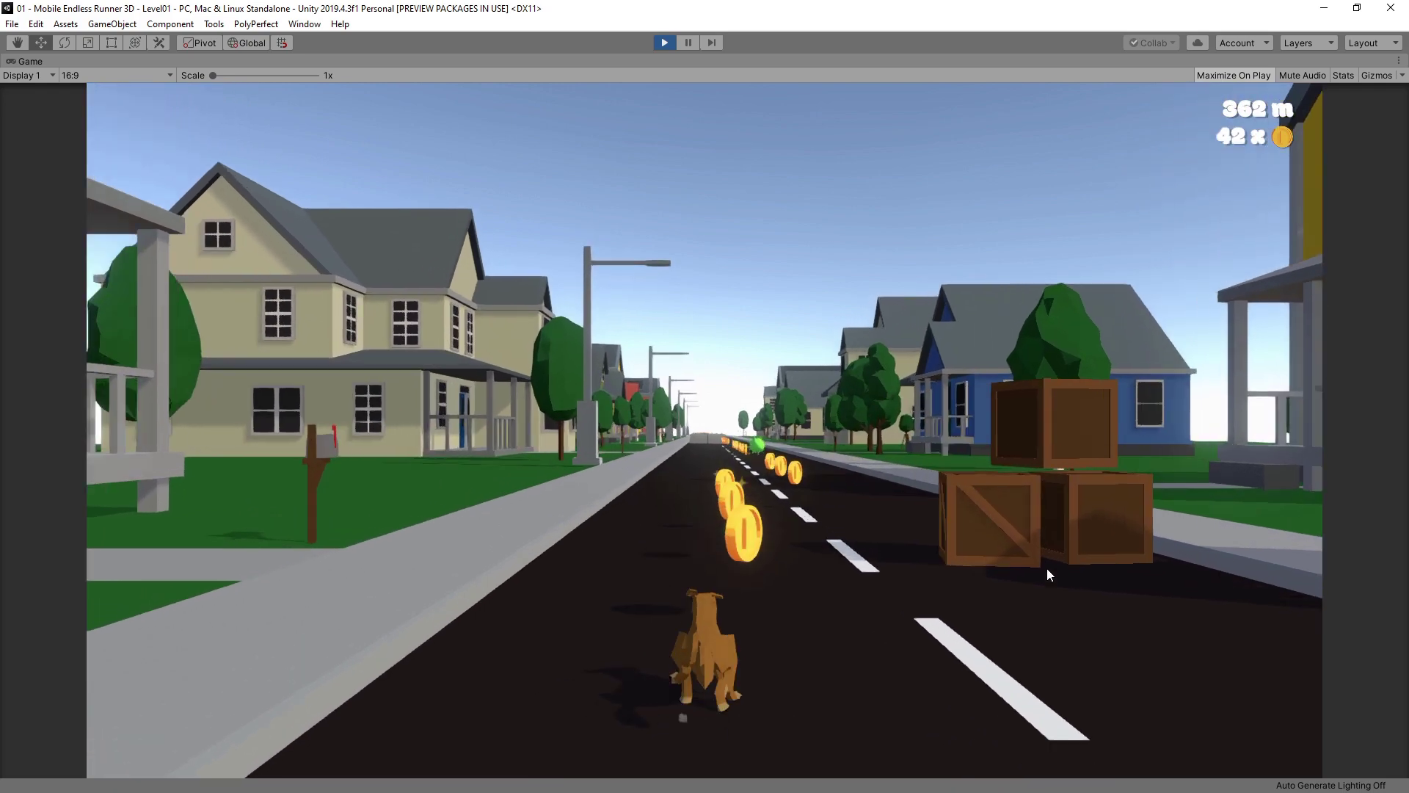
{"action": "key", "text": "Right"}
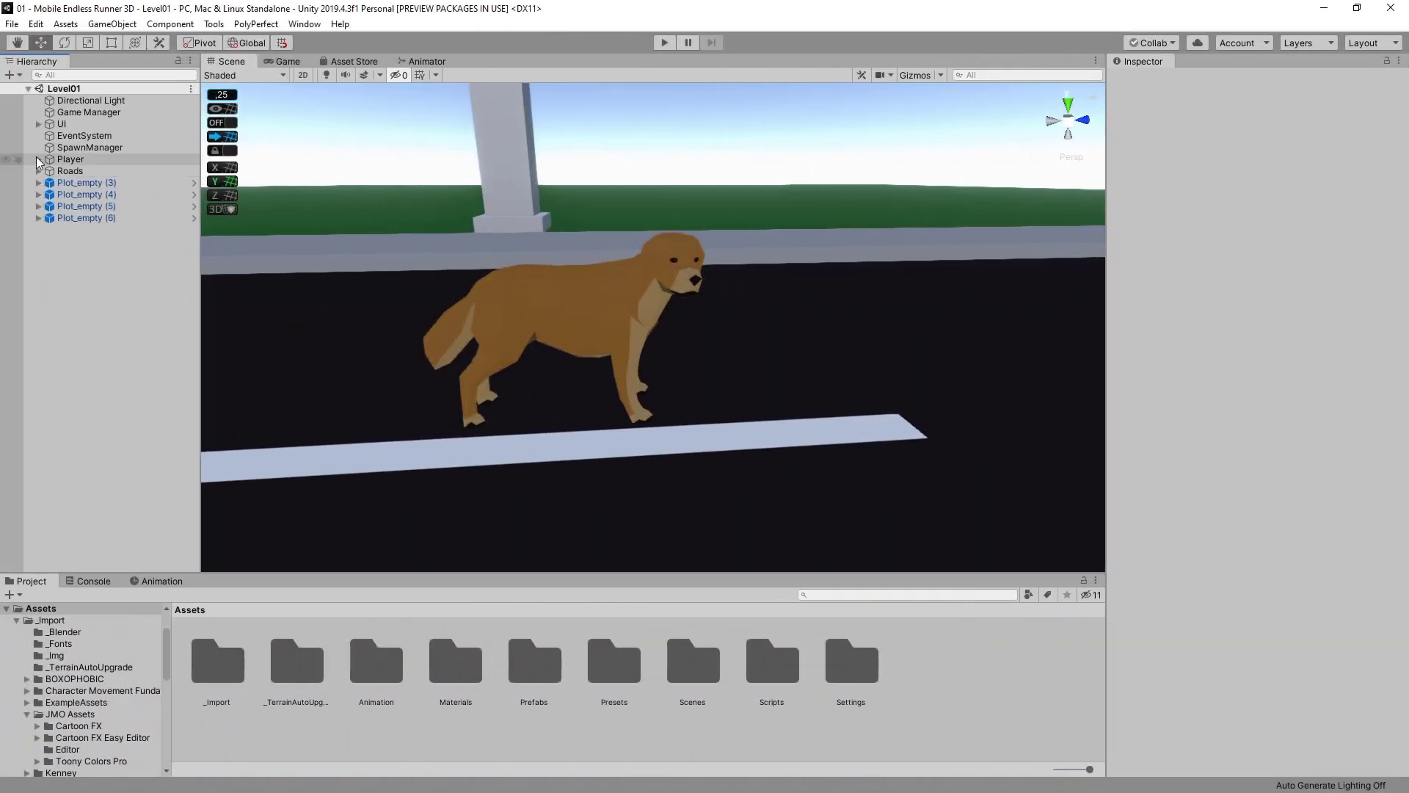
Create a particle system under the Player's ModelRoot object and name it Landing Particle.
{"action": "left_click", "coordinate": [39, 159]}
{"action": "left_click", "coordinate": [66, 172]}
{"action": "right_click", "coordinate": [77, 169]}
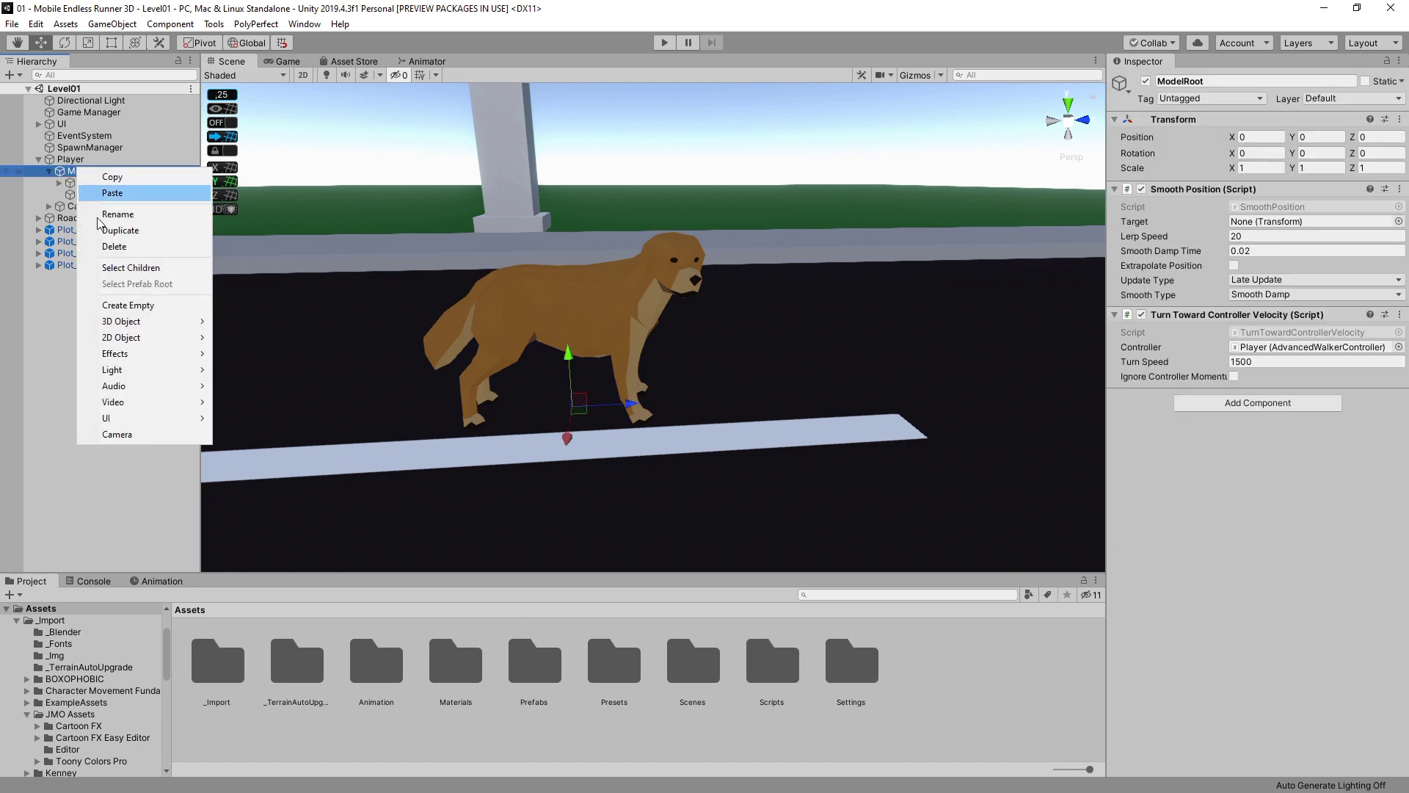
{"action": "mouse_move", "coordinate": [171, 359]}
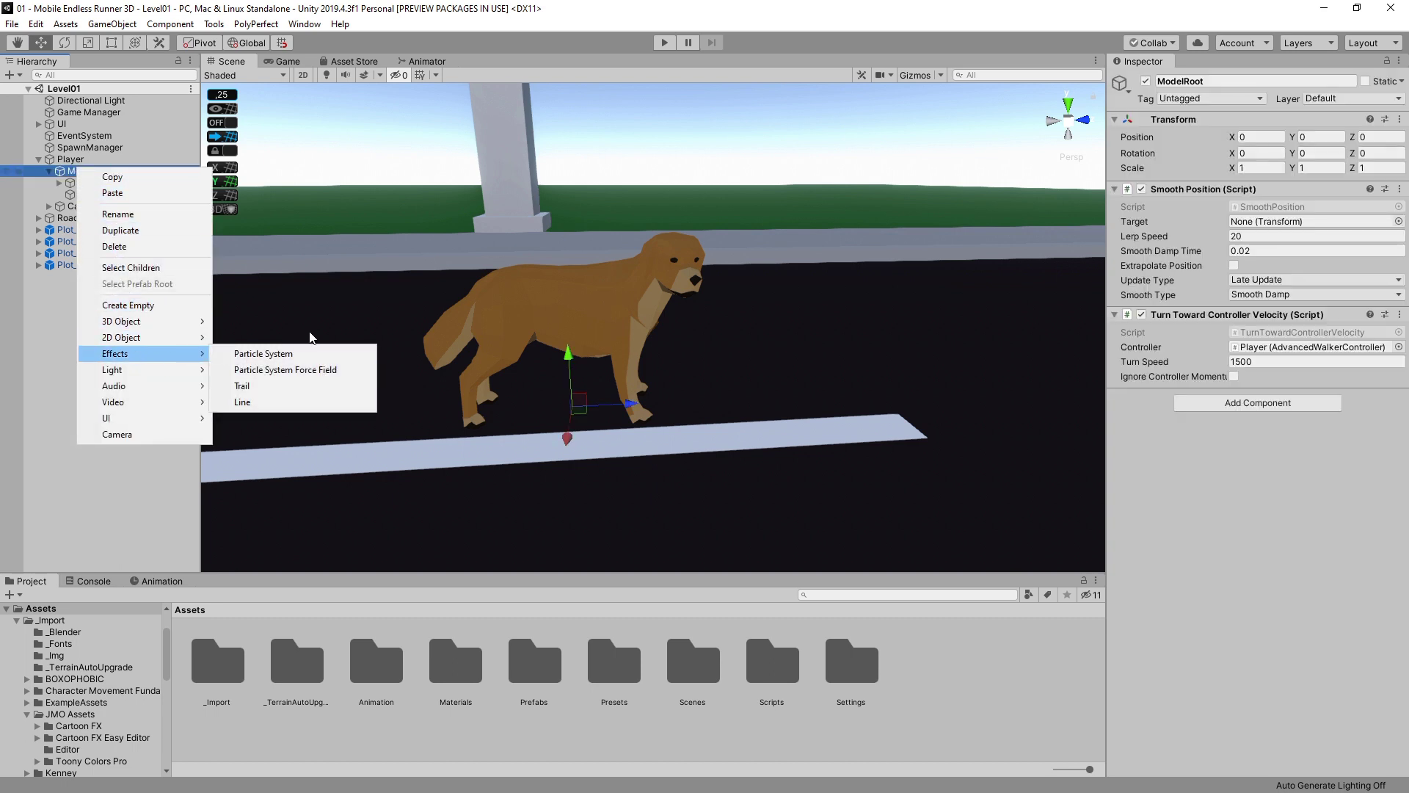
{"action": "left_click", "coordinate": [289, 352]}
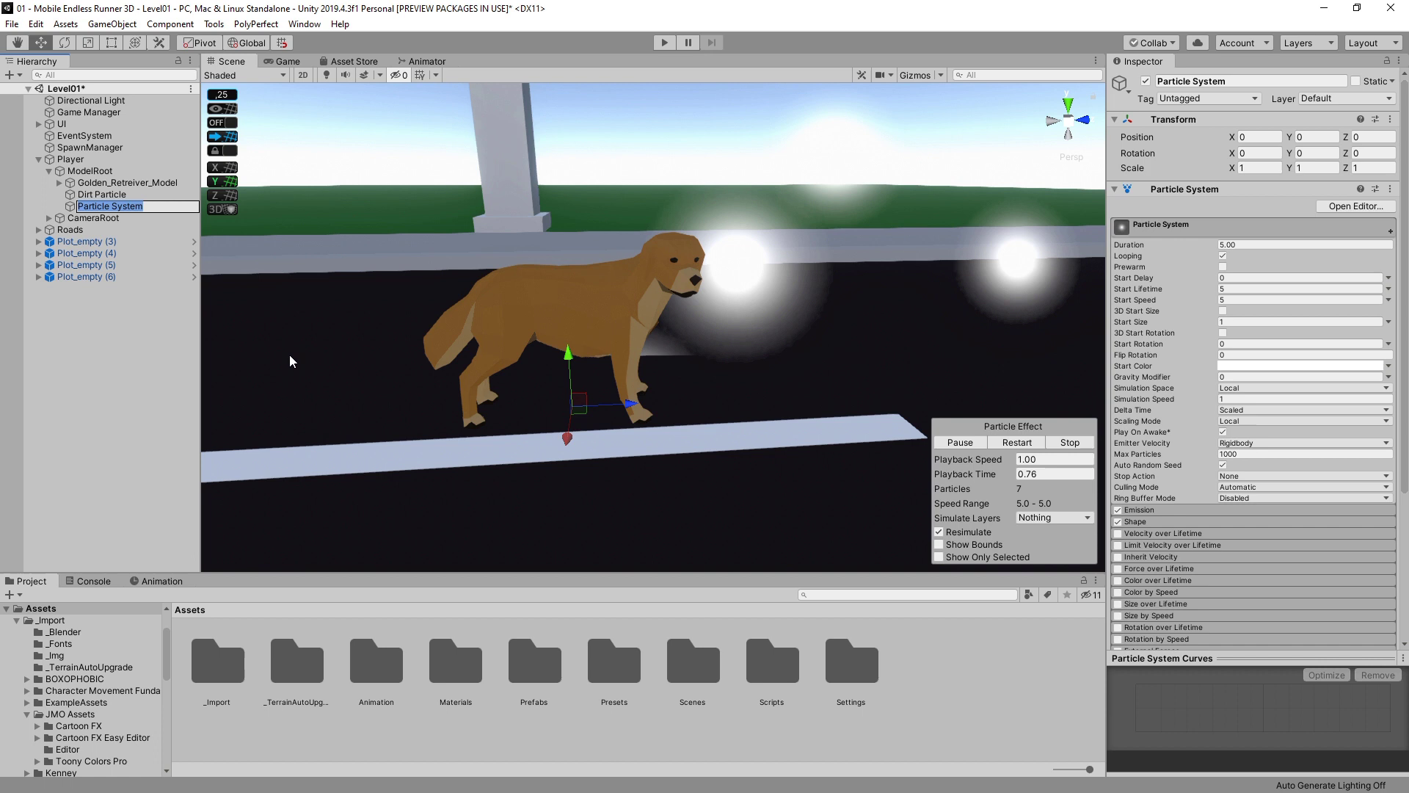
{"action": "type", "text": "Landing"}
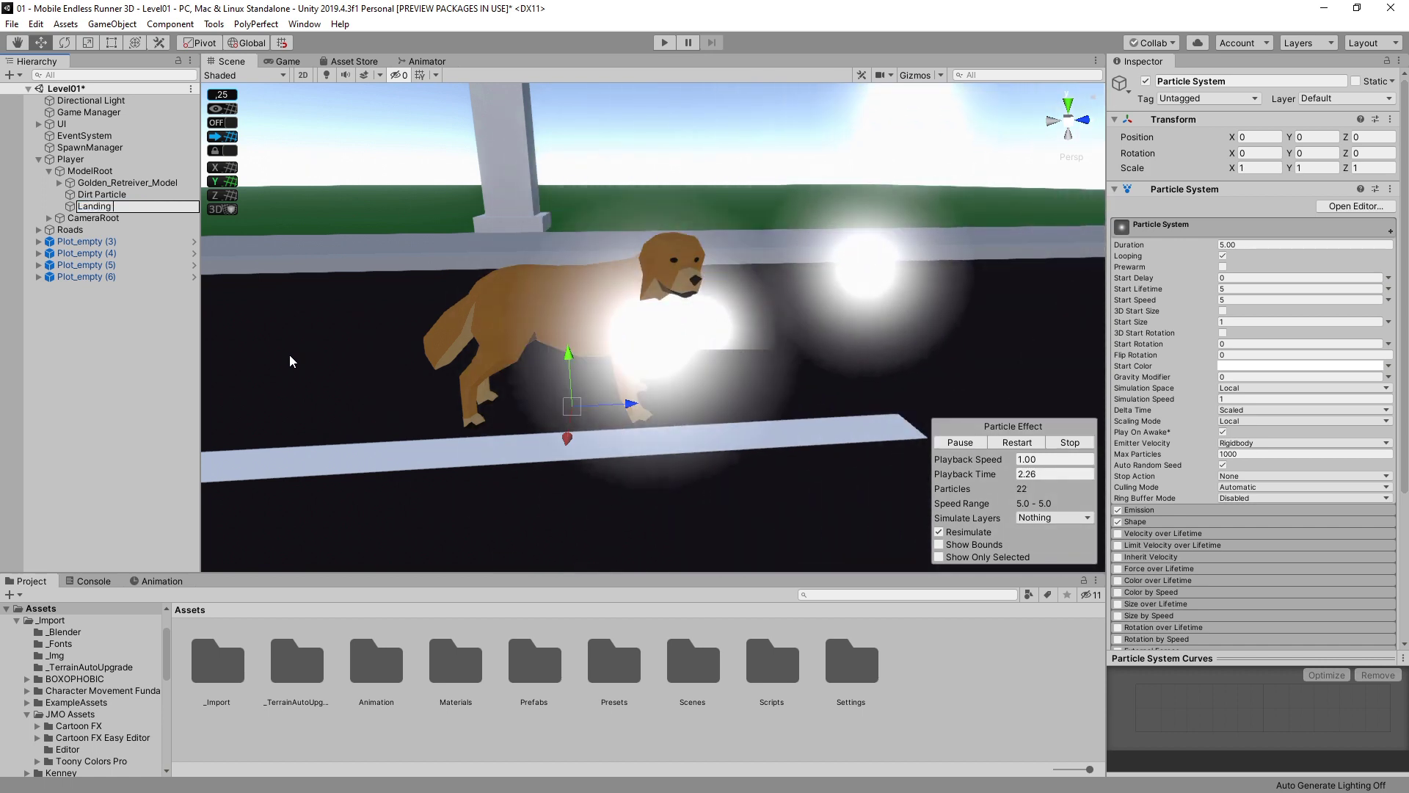
{"action": "type", "text": " Particle"}
{"action": "key", "text": "Return"}
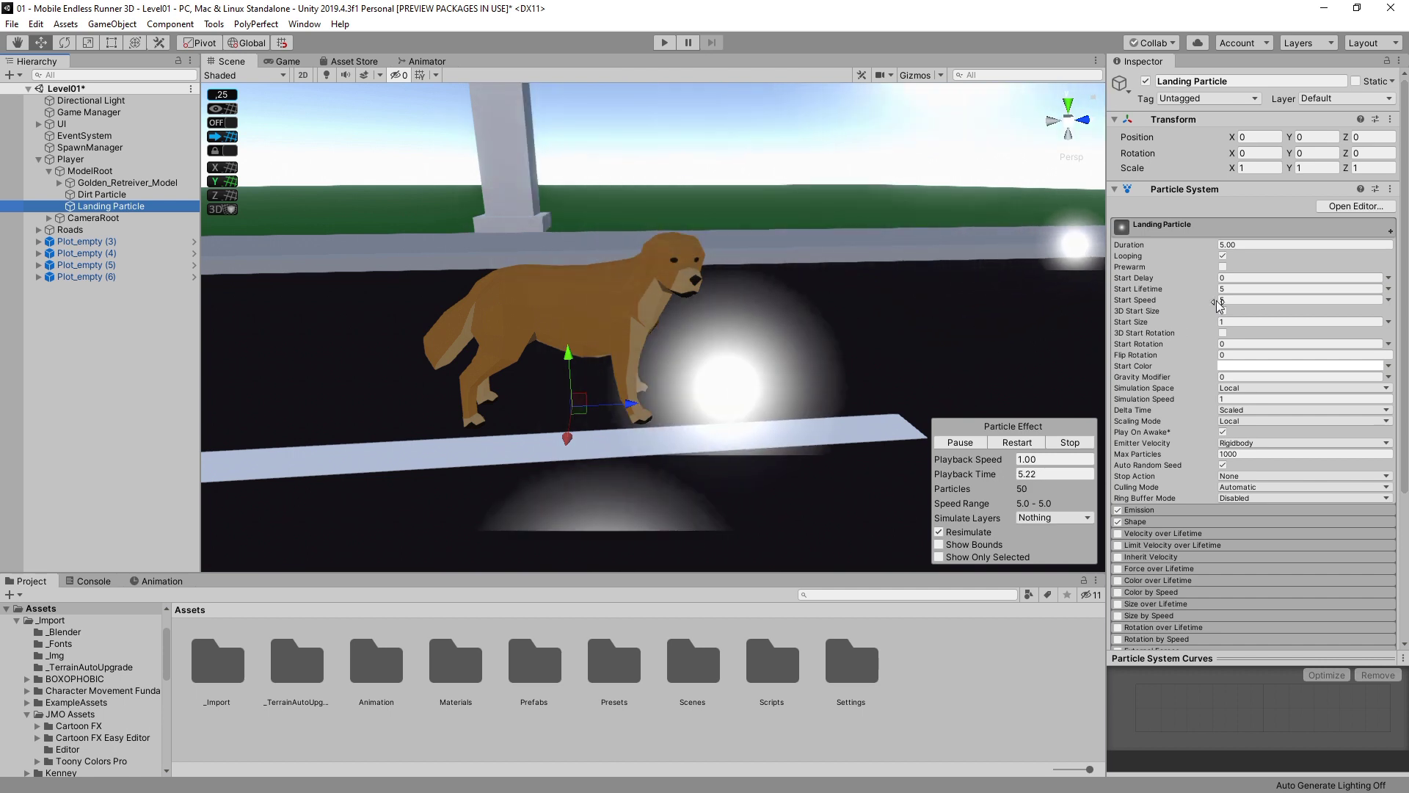
Disable Looping and Play On Awake for the Landing Particle, with Duration and Start Lifetime at 0.5 and Simulation Space set to World.
{"action": "left_click", "coordinate": [1223, 255]}
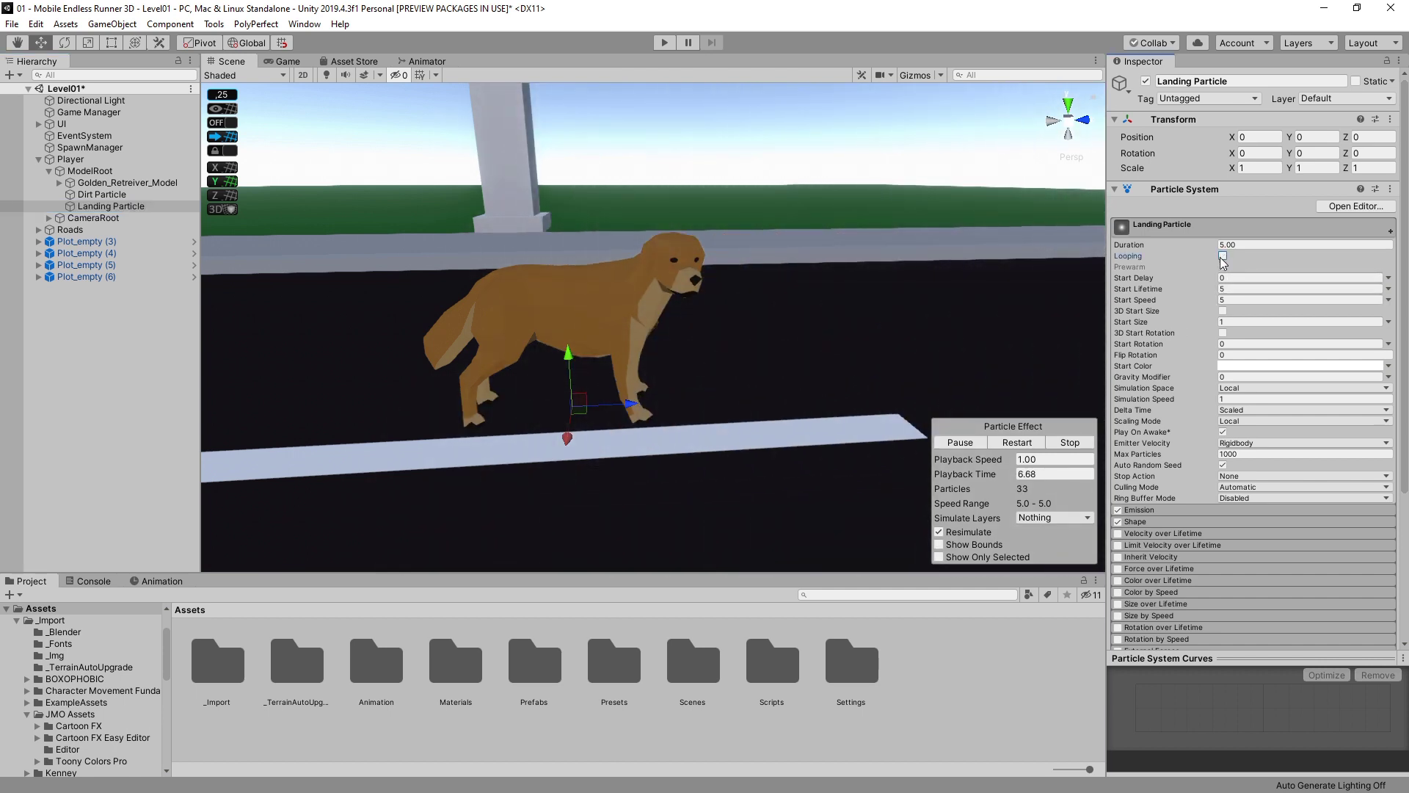
{"action": "left_click", "coordinate": [1223, 433]}
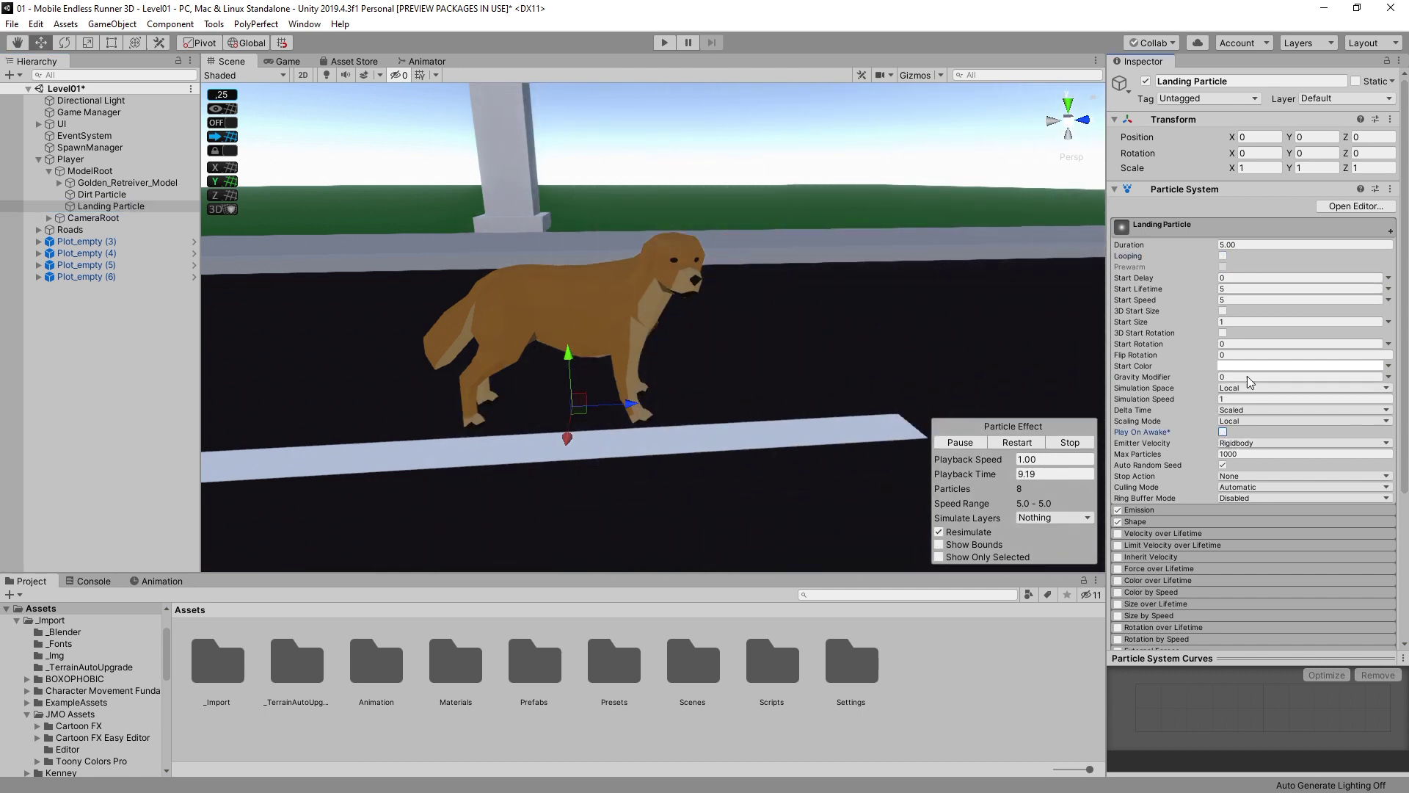
{"action": "left_click", "coordinate": [1244, 244]}
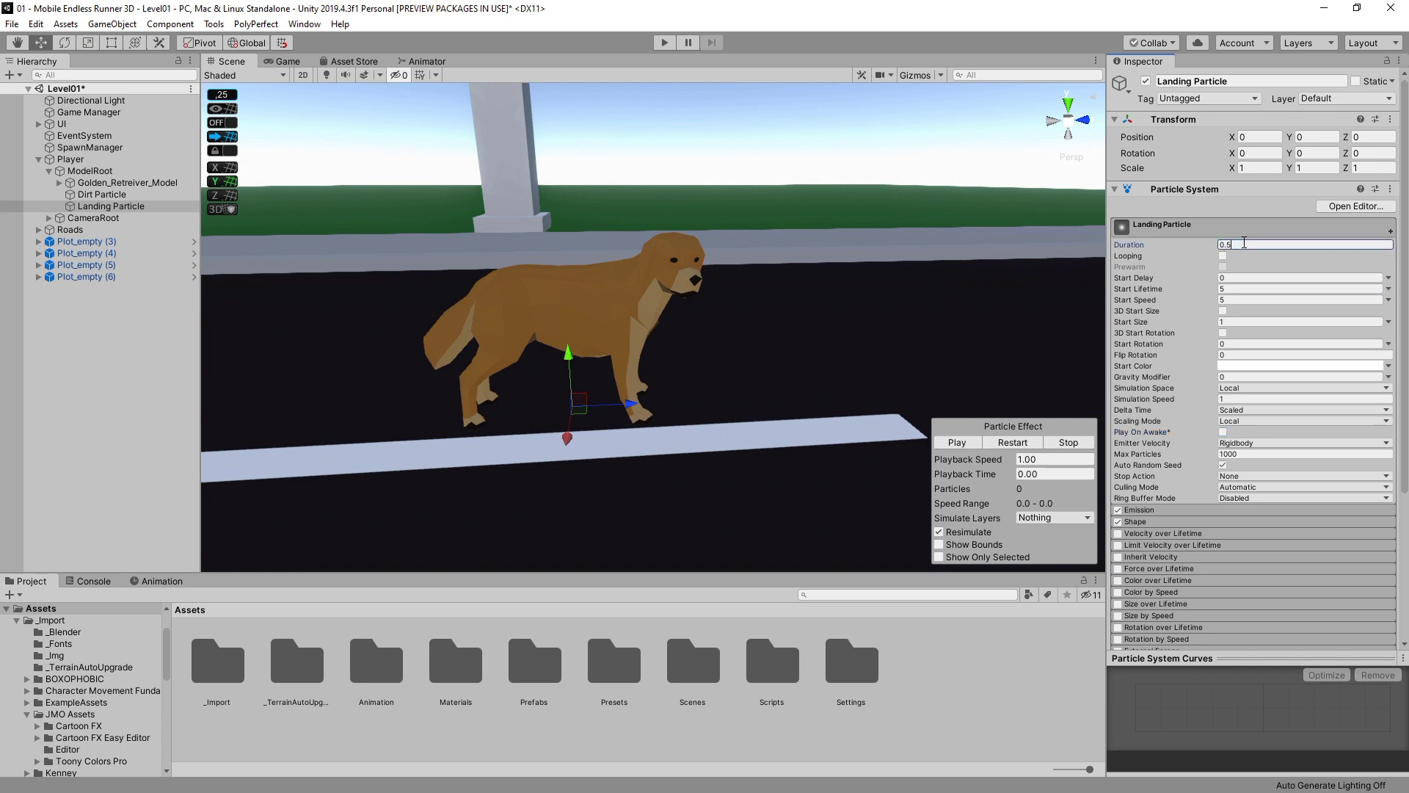
{"action": "left_click", "coordinate": [1237, 287]}
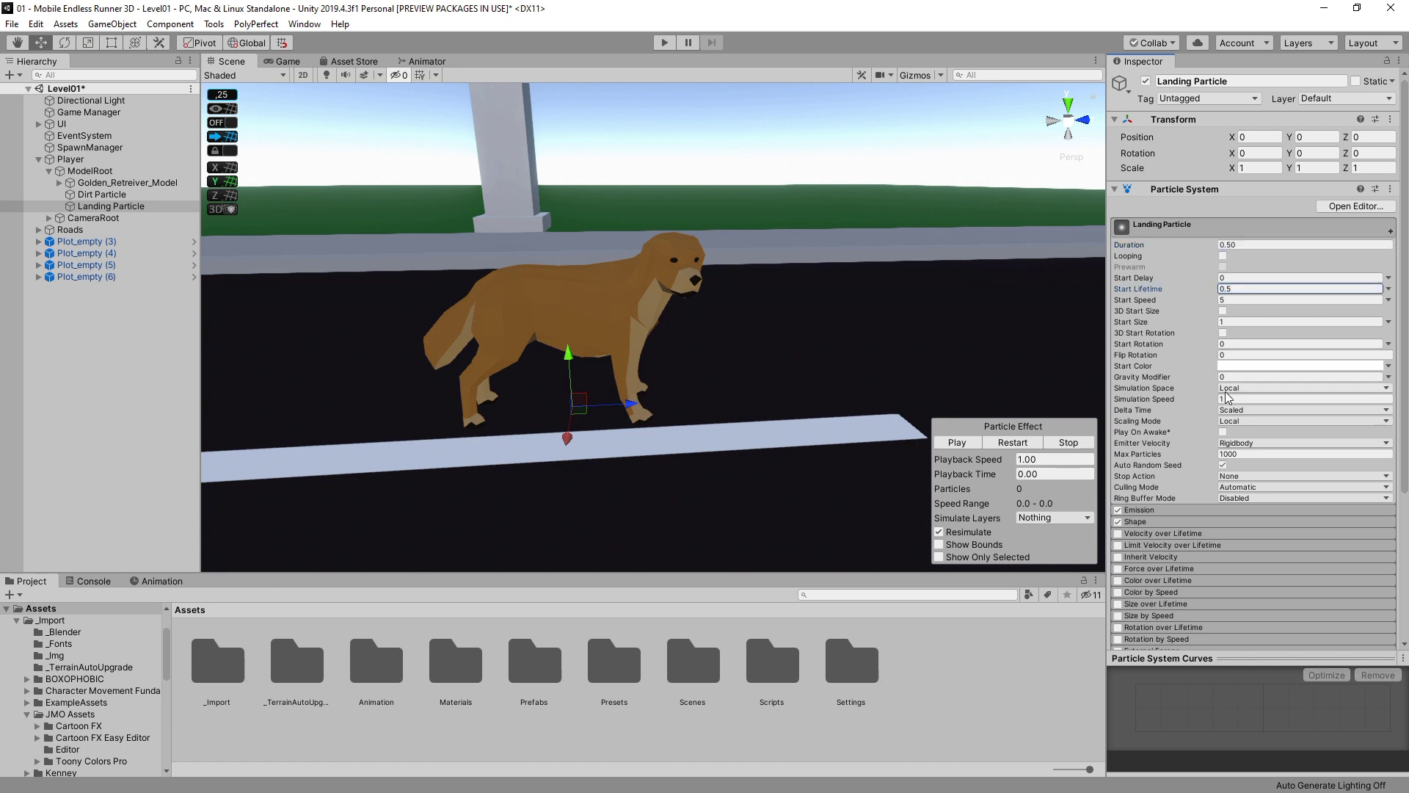
{"action": "left_click", "coordinate": [1233, 388]}
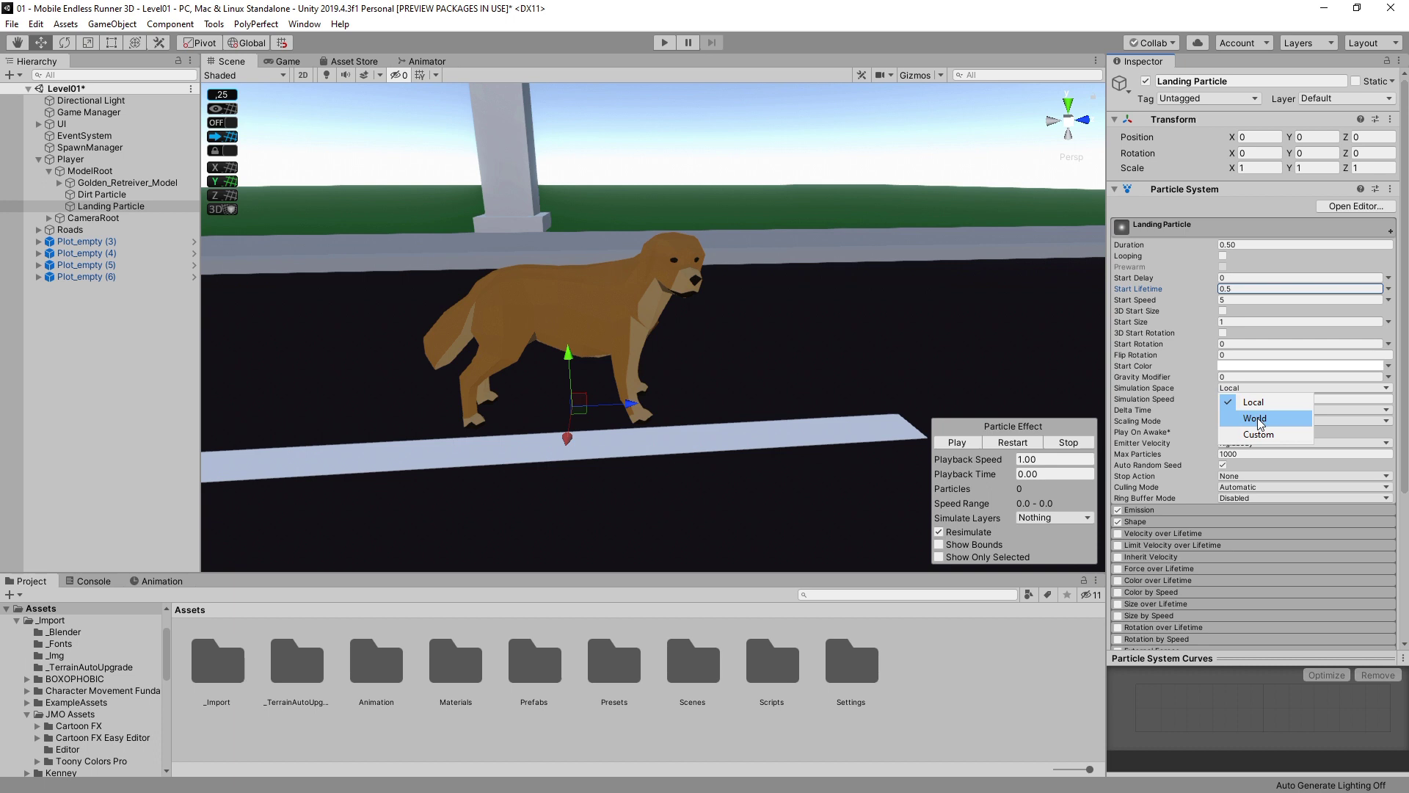
{"action": "left_click", "coordinate": [1257, 420]}
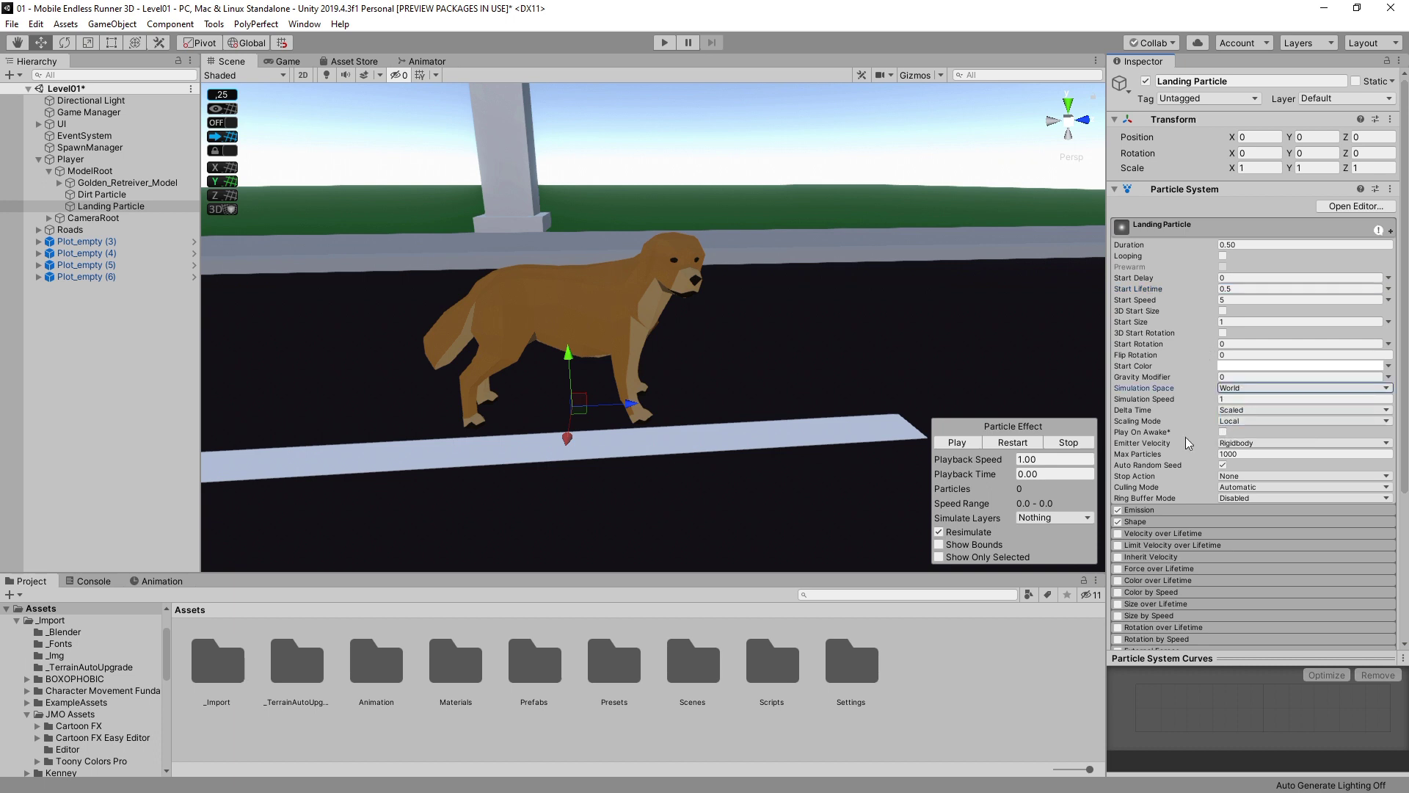
Set the Emission module's Rate over Time to 0 and add a burst with a count of 50.
{"action": "left_click", "coordinate": [1174, 512]}
{"action": "scroll", "coordinate": [1211, 461], "scroll_direction": "down", "scroll_amount": 4}
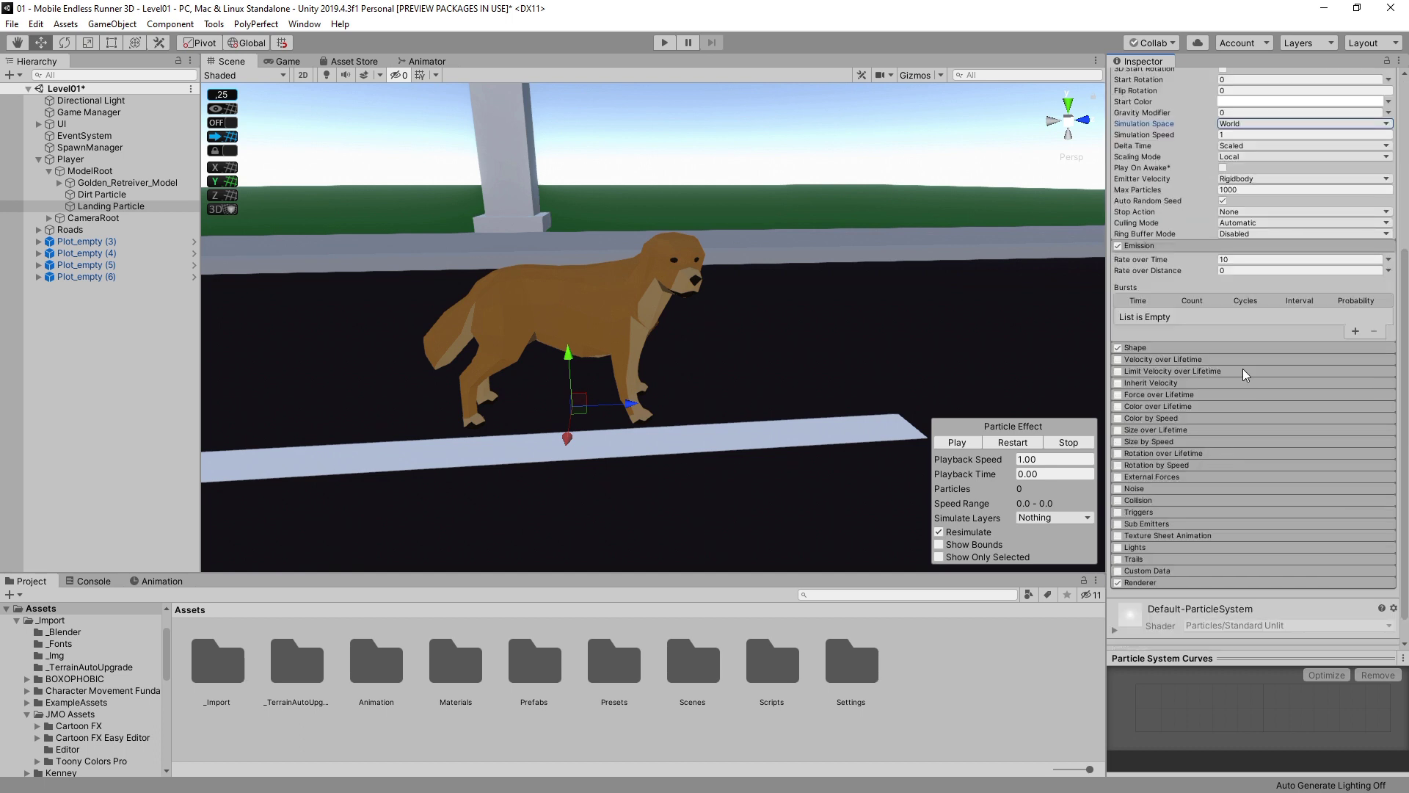
{"action": "left_click", "coordinate": [1235, 260]}
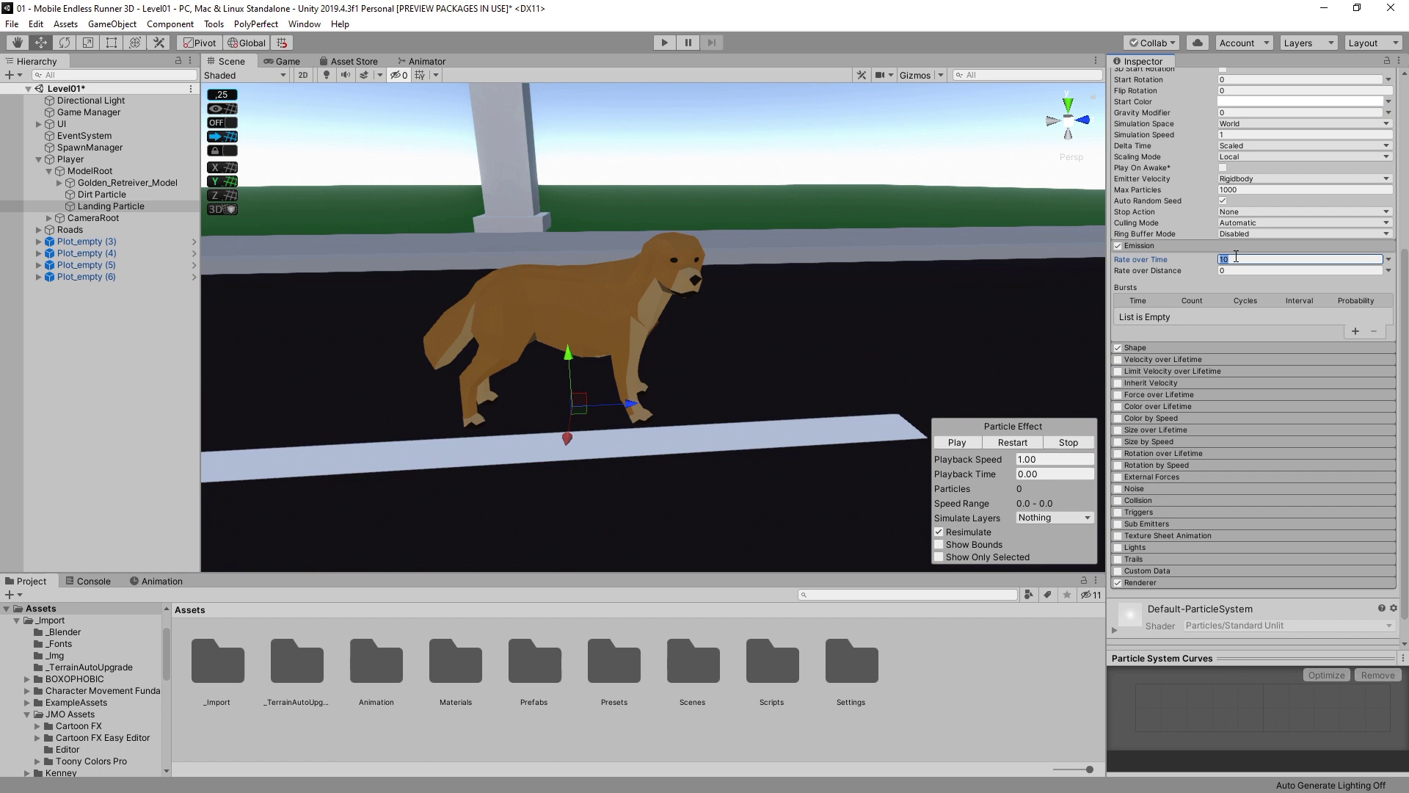
{"action": "left_click", "coordinate": [1355, 334]}
{"action": "left_click", "coordinate": [1191, 317]}
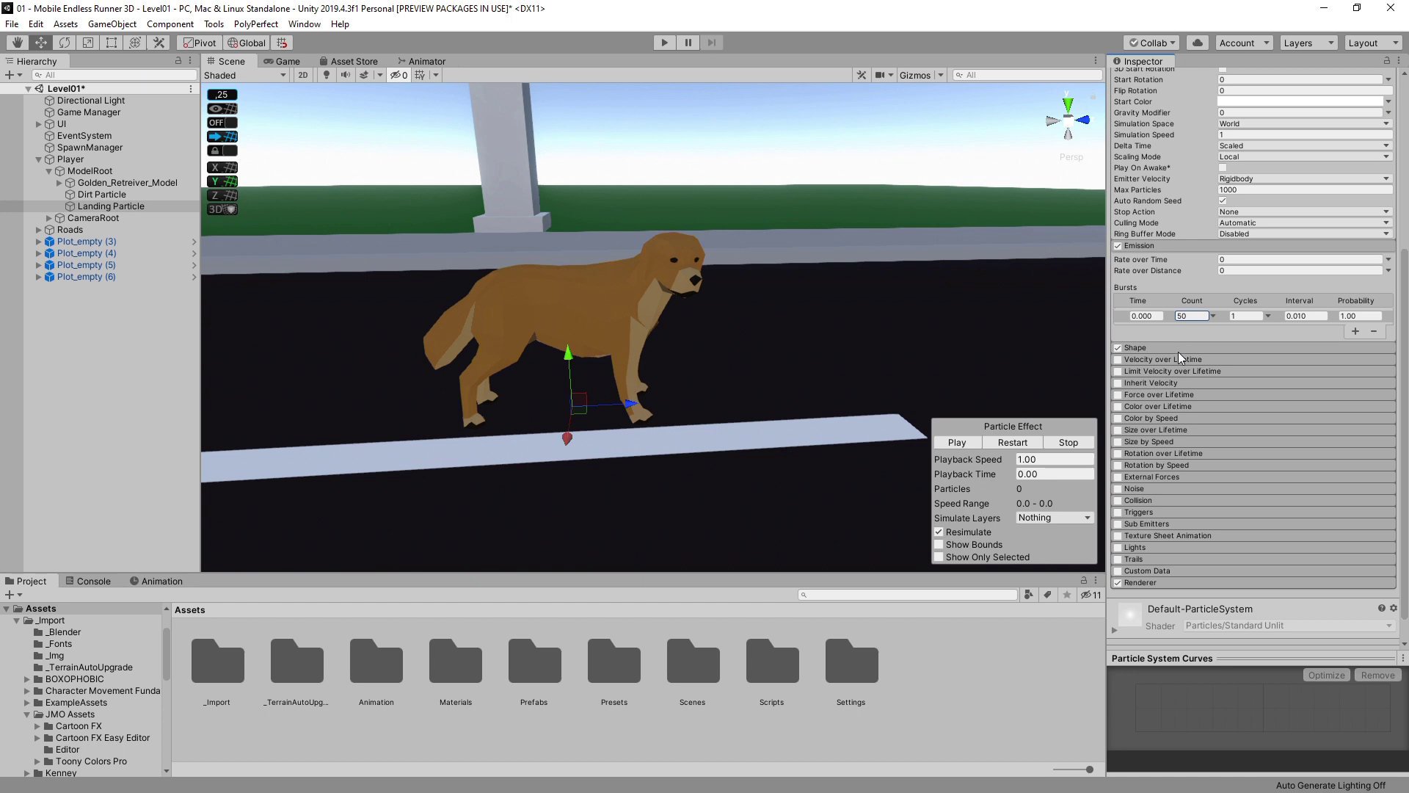
Change the emitter shape to Circle and set its X rotation to -90 so it lies flat.
{"action": "left_click", "coordinate": [1177, 348]}
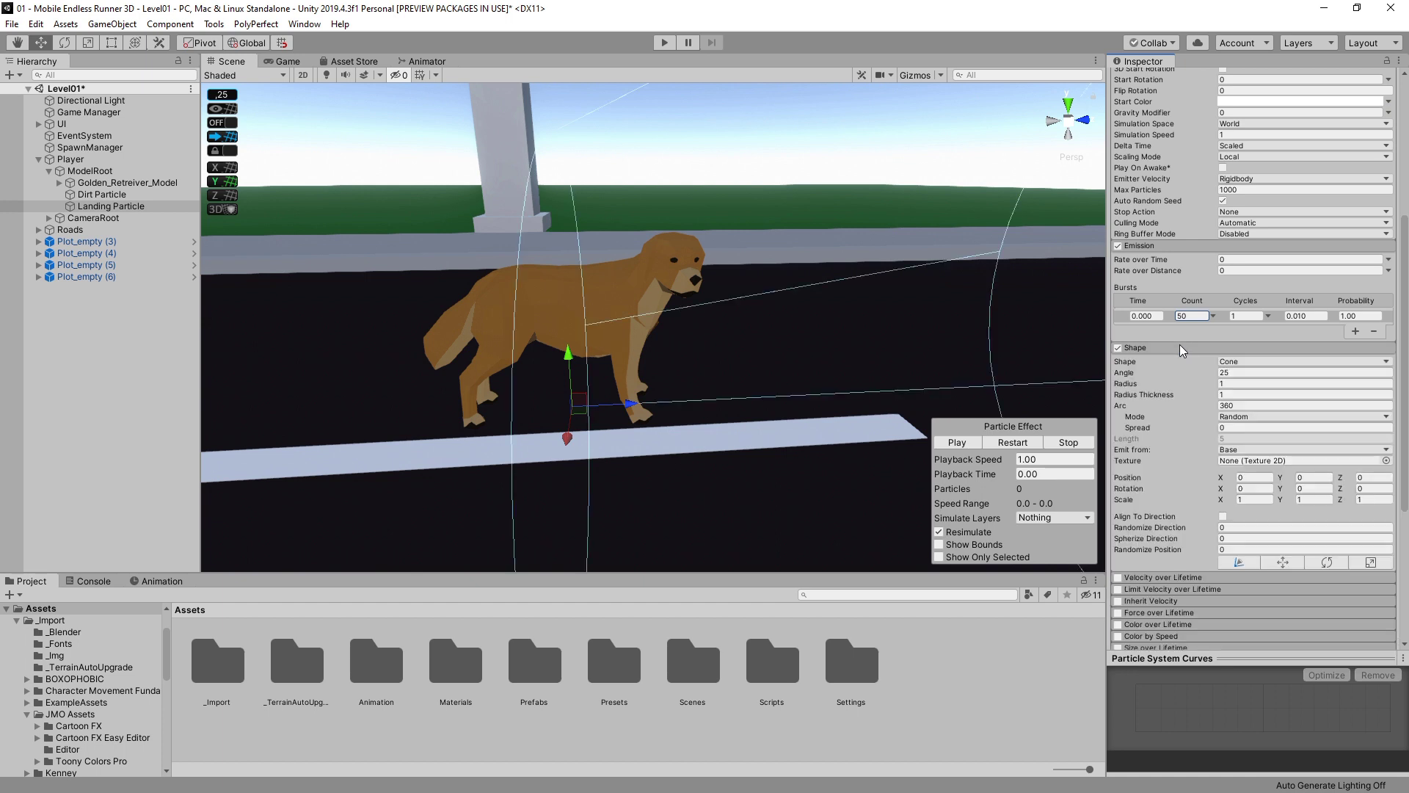
{"action": "left_click", "coordinate": [1240, 364]}
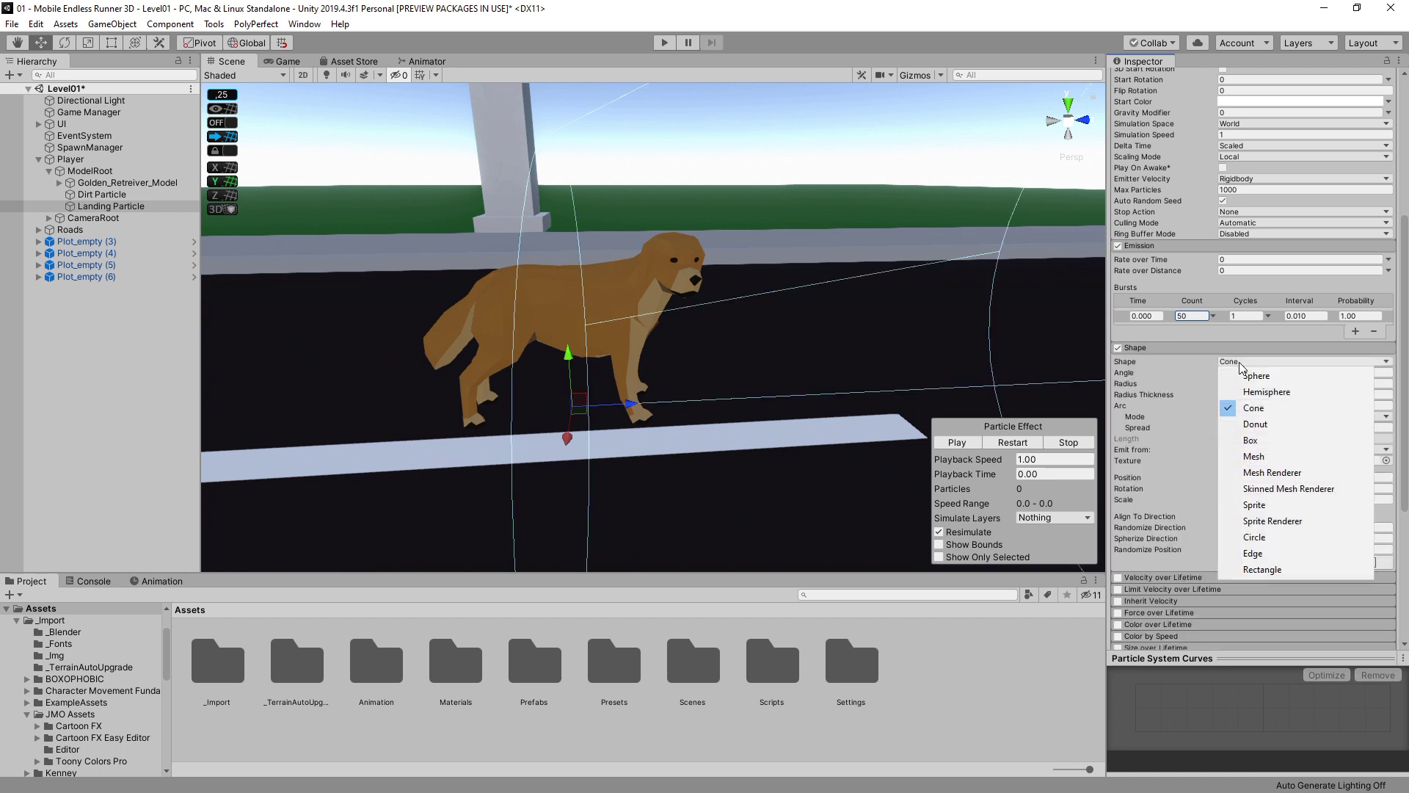
{"action": "left_click", "coordinate": [1268, 538]}
{"action": "left_click", "coordinate": [1256, 455]}
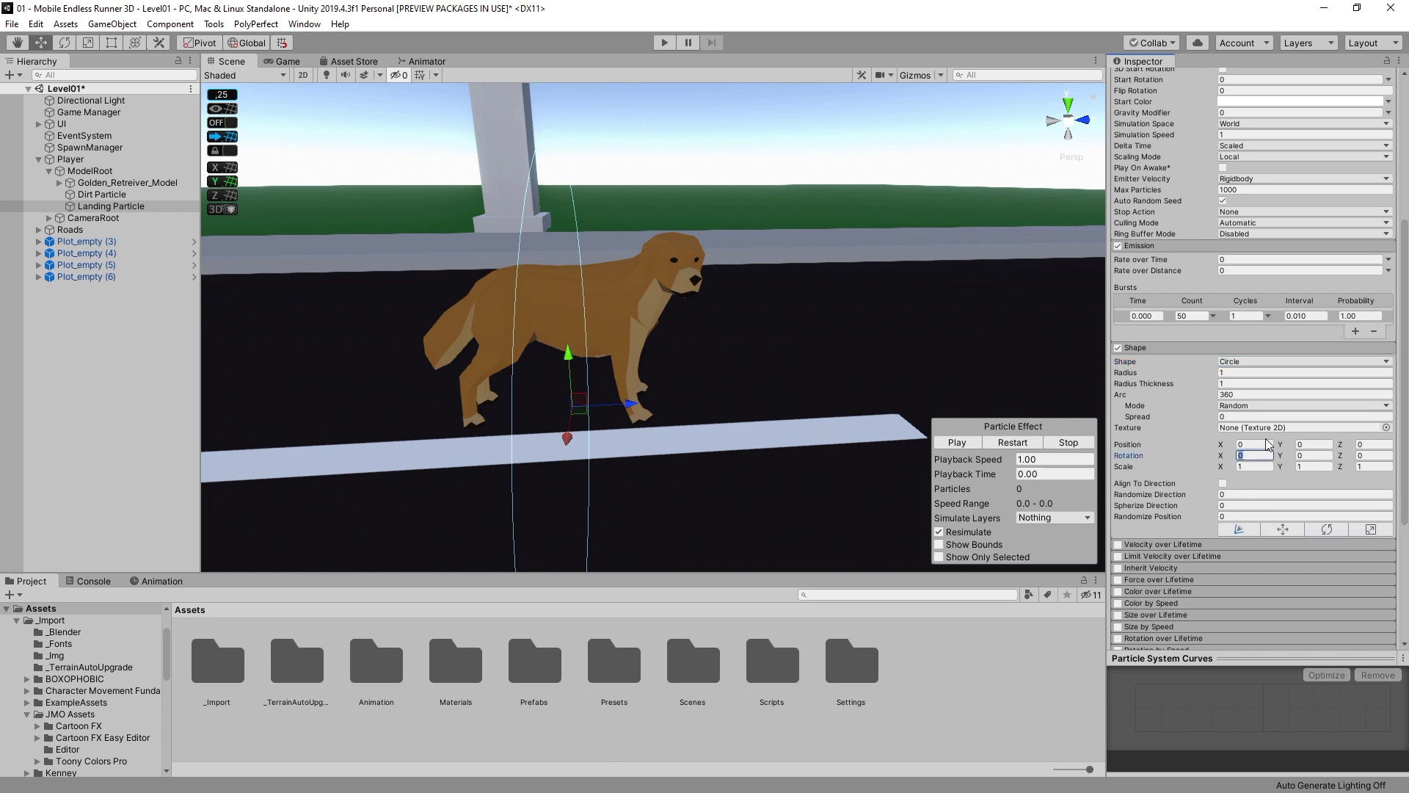
{"action": "type", "text": "-90"}
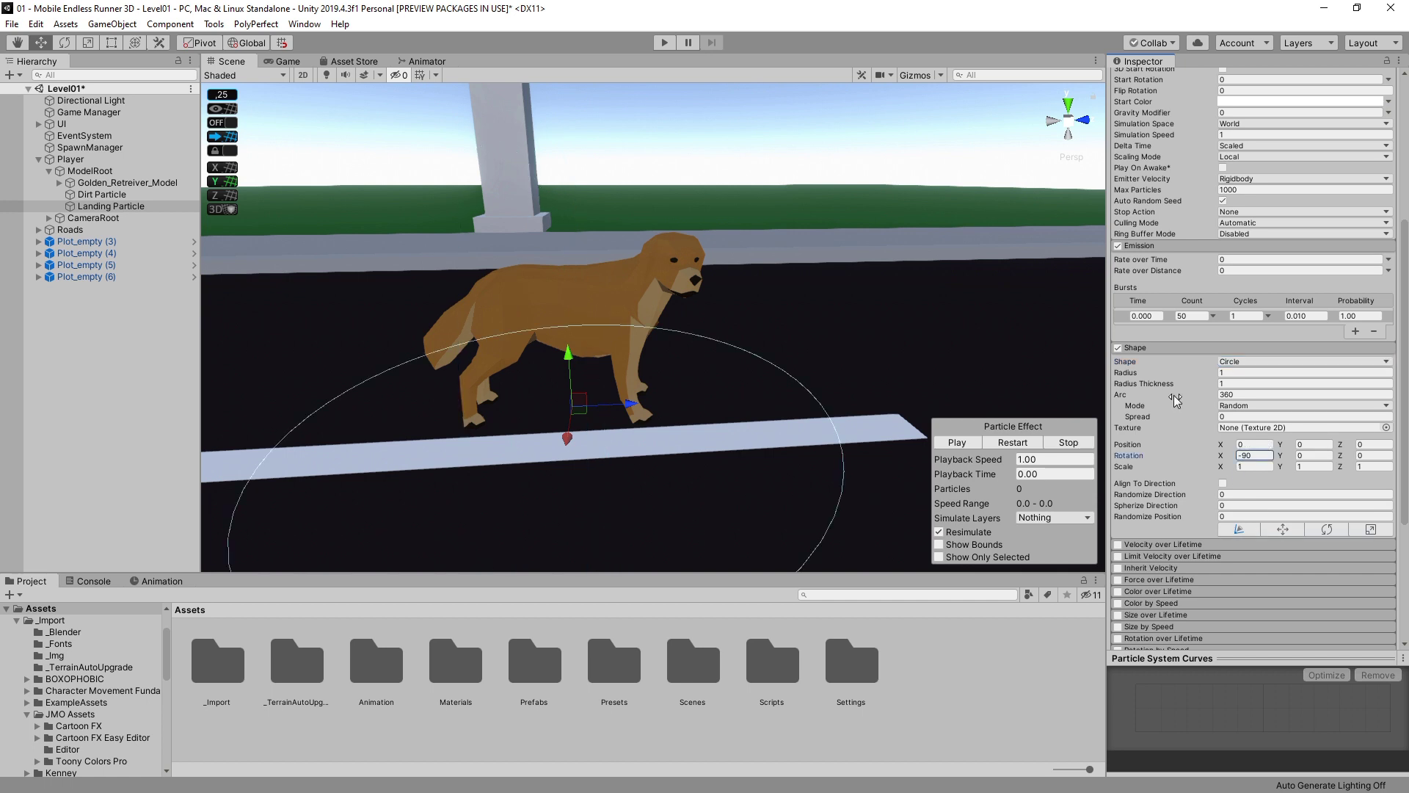
Set the circle emitter's radius to 0.15 and shift the Landing Particle to about -0.067 along Z.
{"action": "left_click_drag", "start_coordinate": [1152, 373], "coordinate": [1130, 372]}
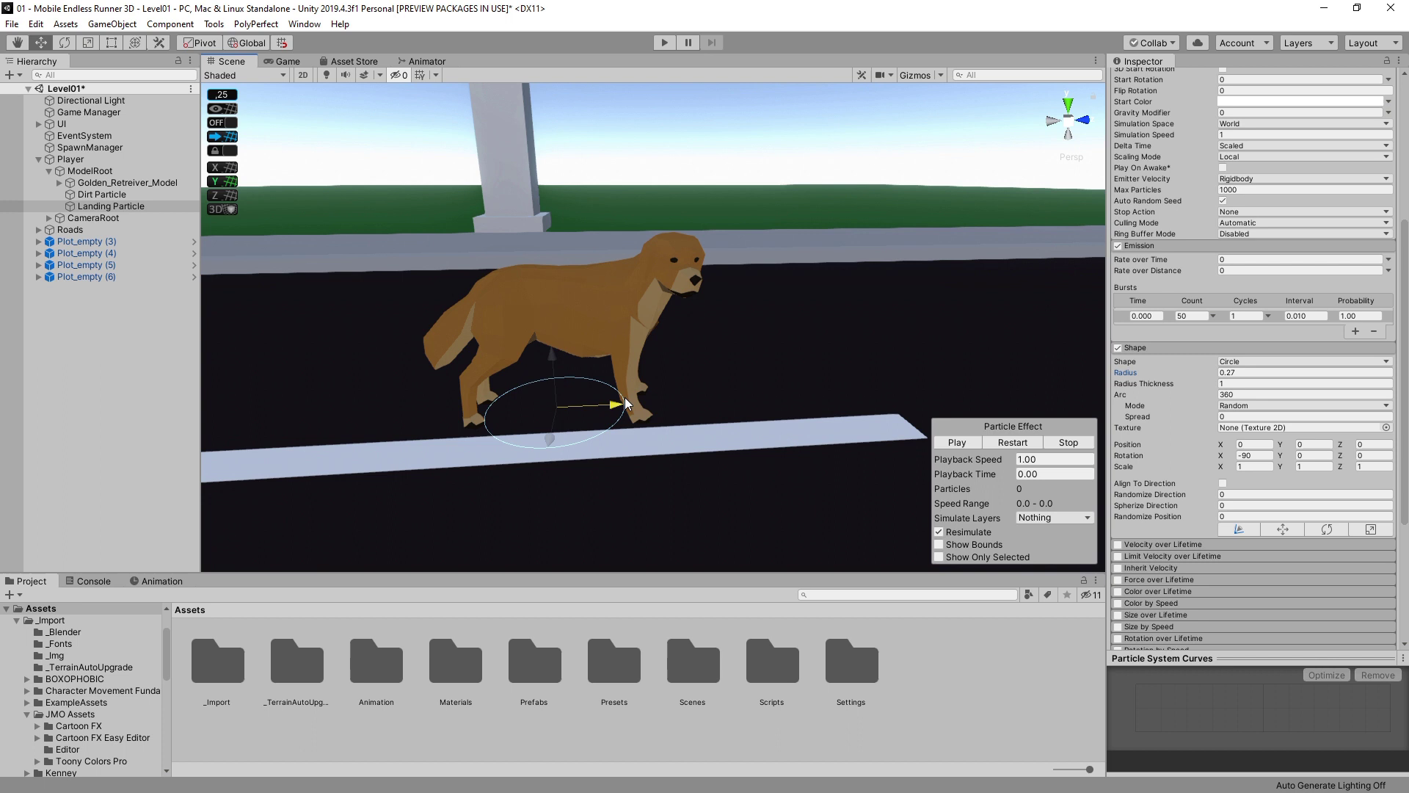
{"action": "left_click", "coordinate": [1243, 372]}
{"action": "type", "text": "0.18"}
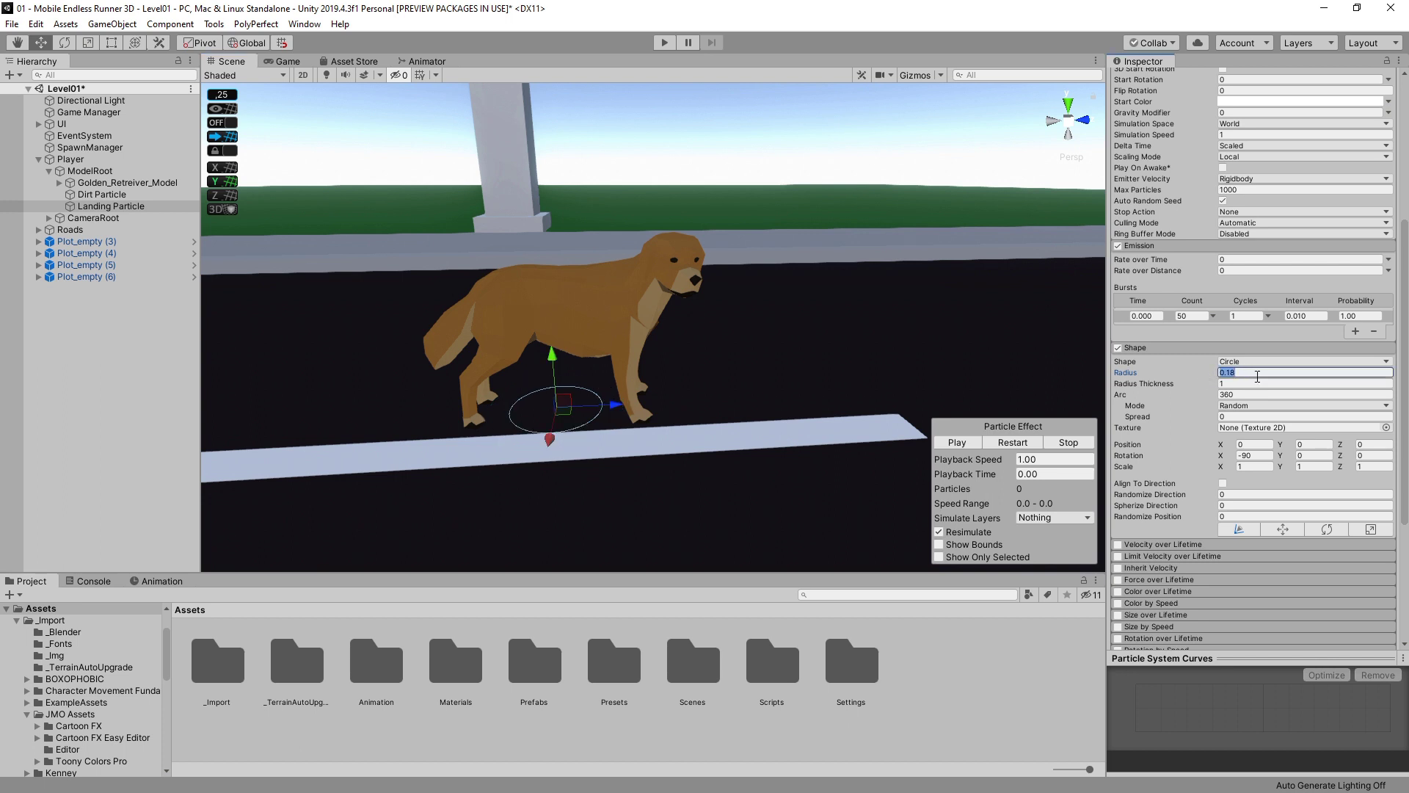
{"action": "type", "text": "0.15"}
{"action": "key", "text": "Return"}
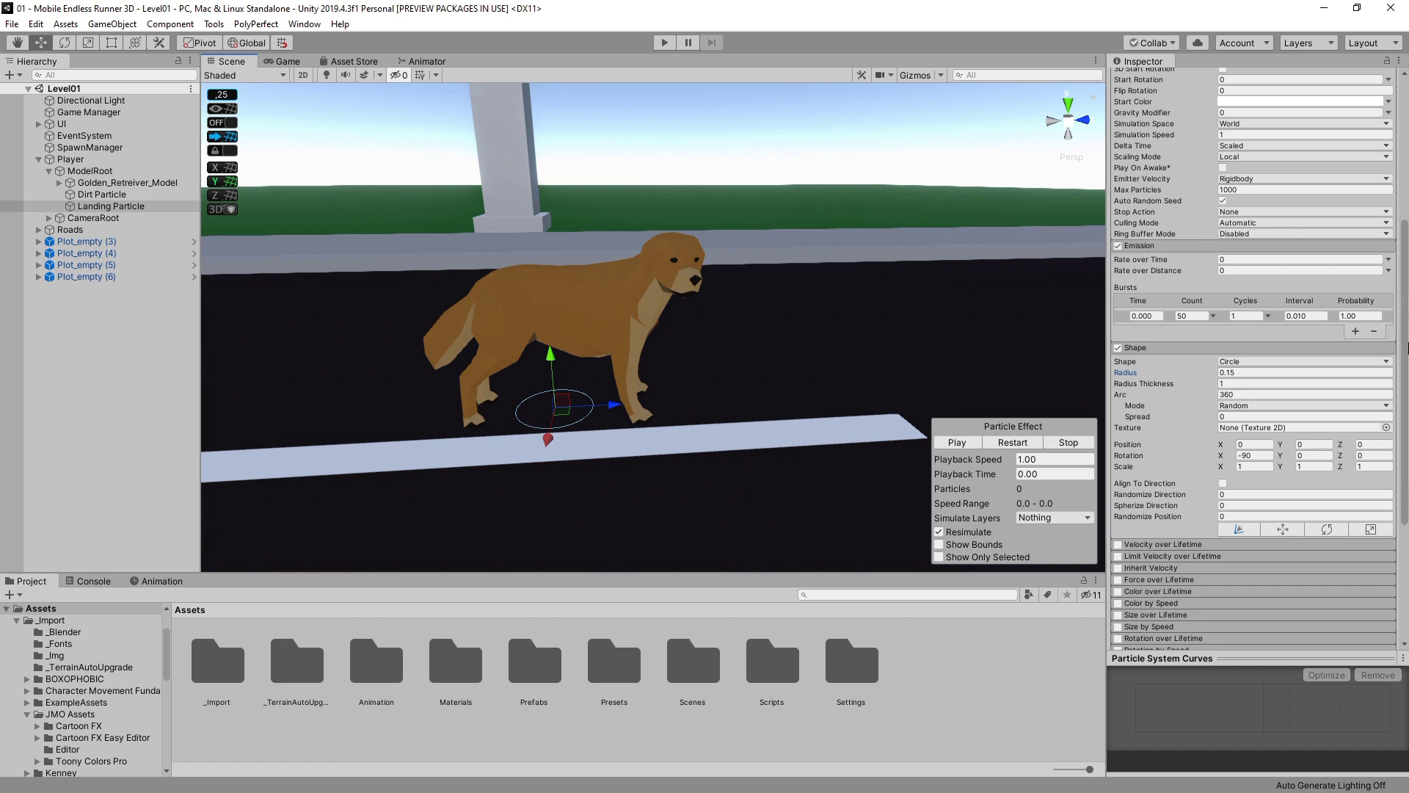
Assign the CFX4_SmokePuff AB material in the Landing Particle's Renderer module.
{"action": "scroll", "coordinate": [1237, 531], "scroll_direction": "down", "scroll_amount": 5}
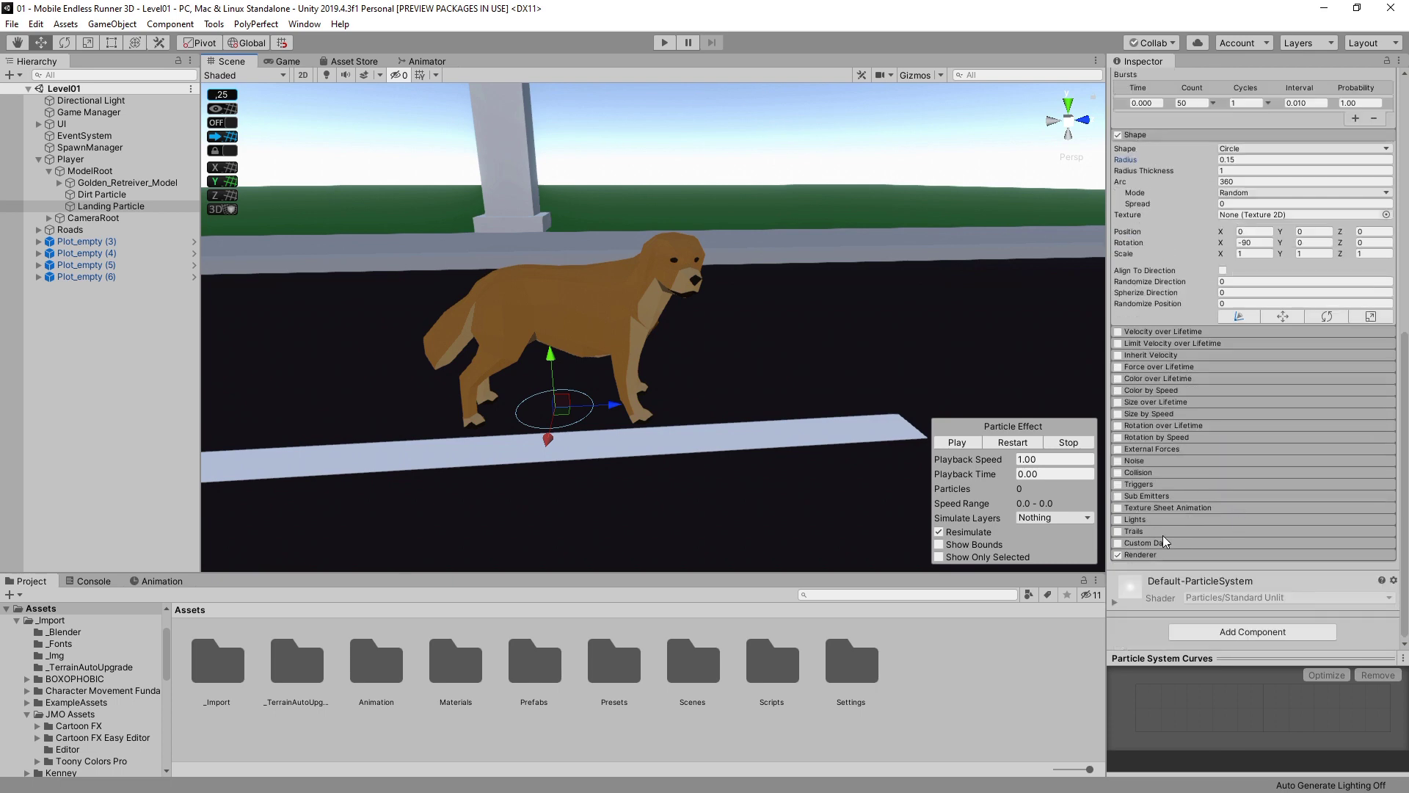
{"action": "left_click", "coordinate": [1140, 555]}
{"action": "scroll", "coordinate": [1204, 477], "scroll_direction": "down", "scroll_amount": 6}
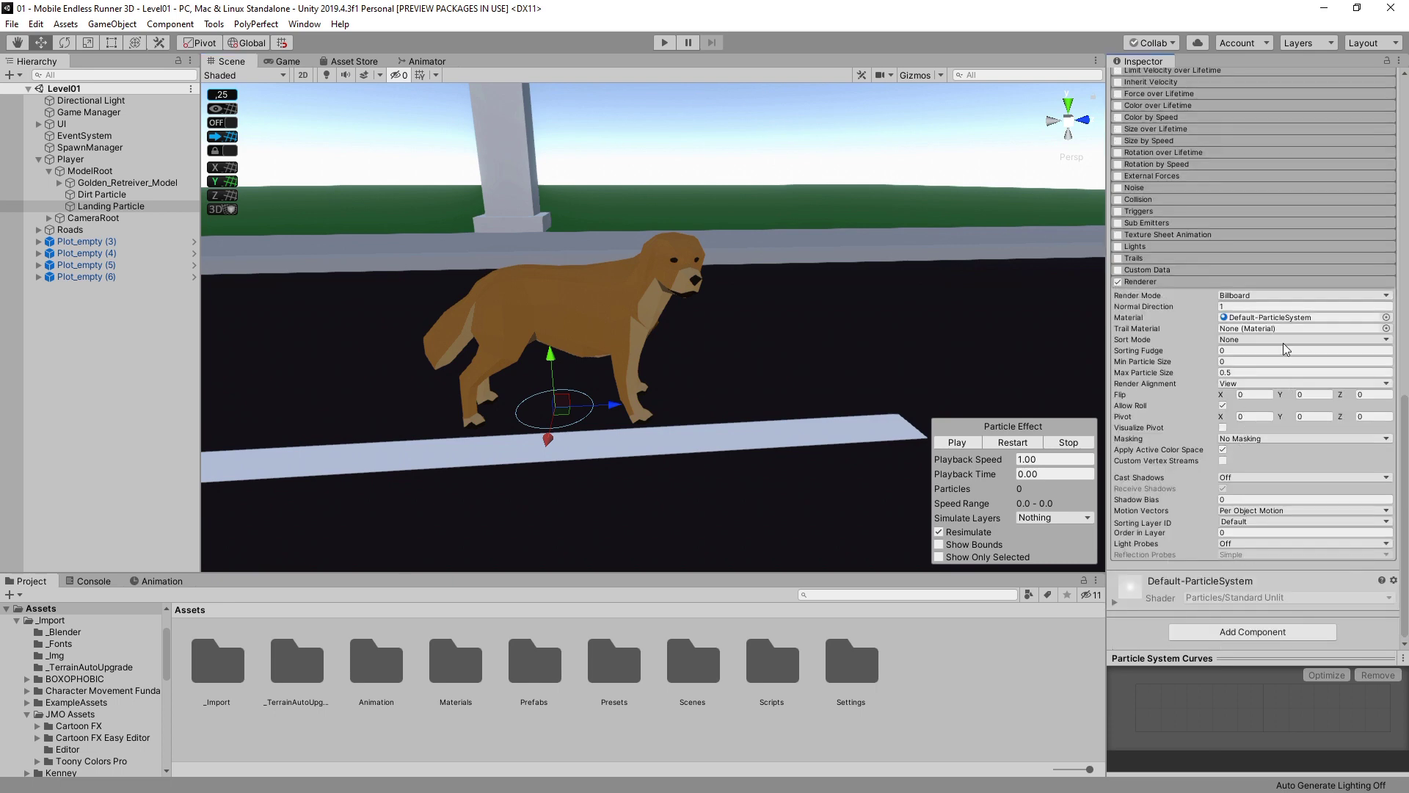
{"action": "left_click", "coordinate": [1387, 318]}
{"action": "scroll", "coordinate": [1262, 295], "scroll_direction": "down", "scroll_amount": 10}
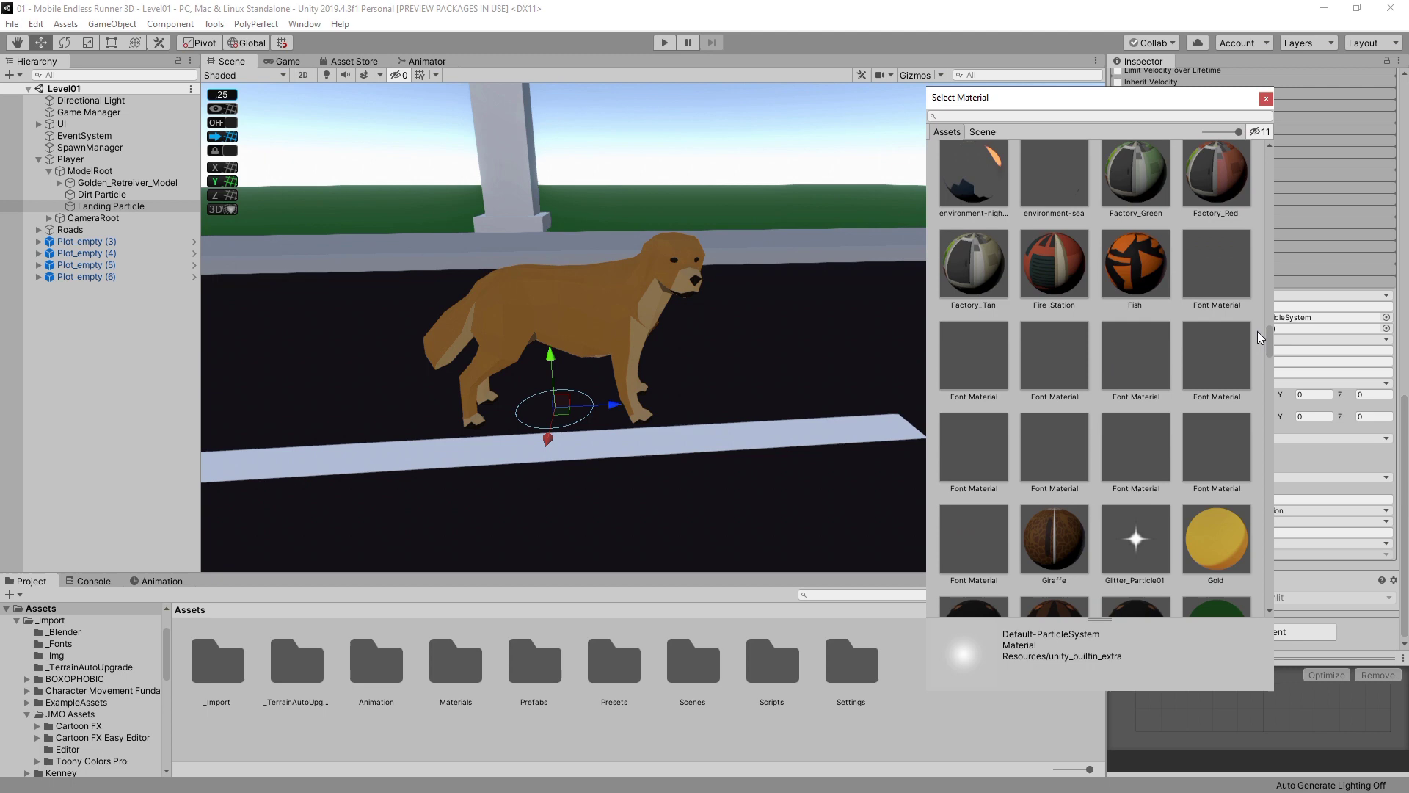
{"action": "scroll", "coordinate": [1264, 287], "scroll_direction": "up", "scroll_amount": 5}
{"action": "left_click", "coordinate": [1217, 428]}
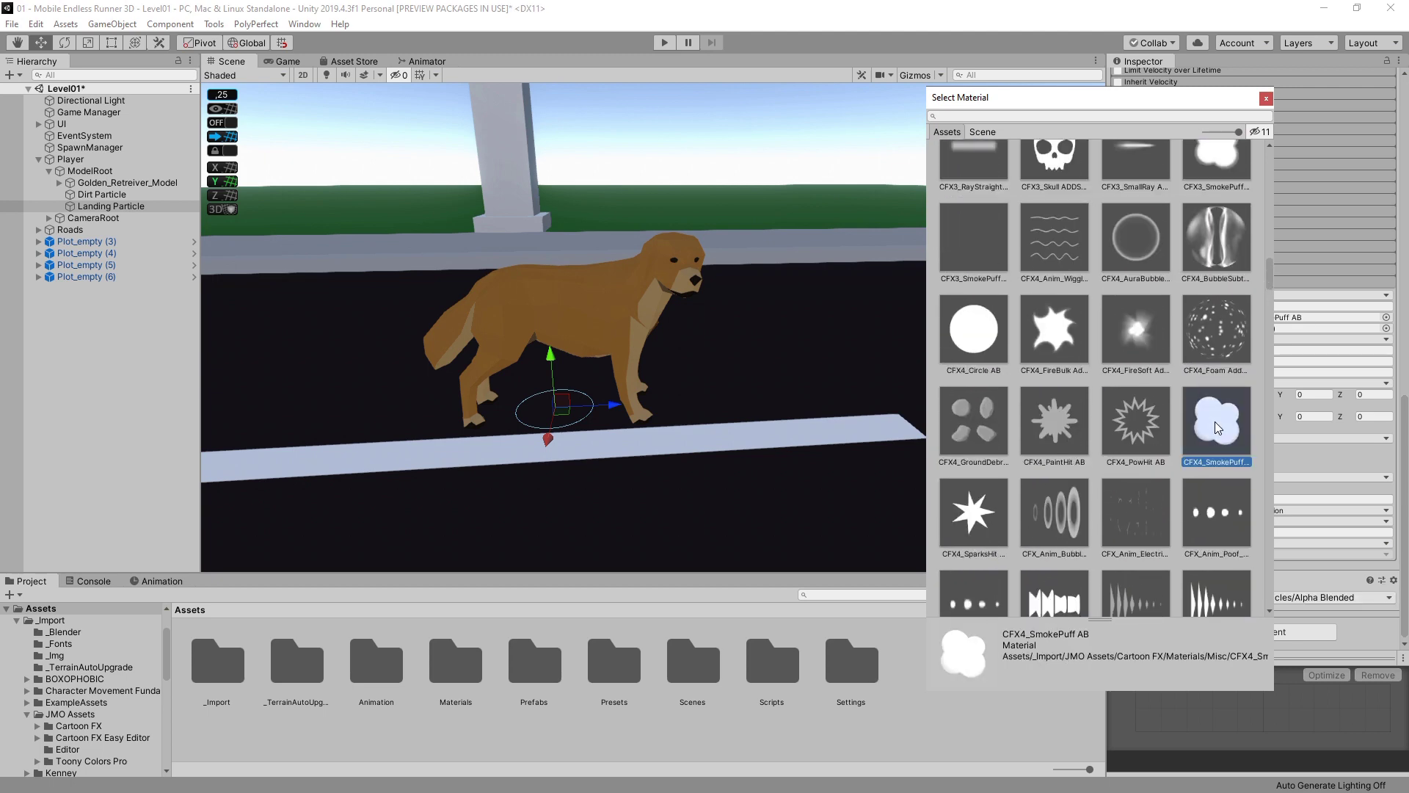
{"action": "left_click", "coordinate": [1266, 99]}
Set Start Size to Random Between Two Constants, from 0 to 0.2, and preview the particle burst.
{"action": "scroll", "coordinate": [1264, 374], "scroll_direction": "up", "scroll_amount": 10}
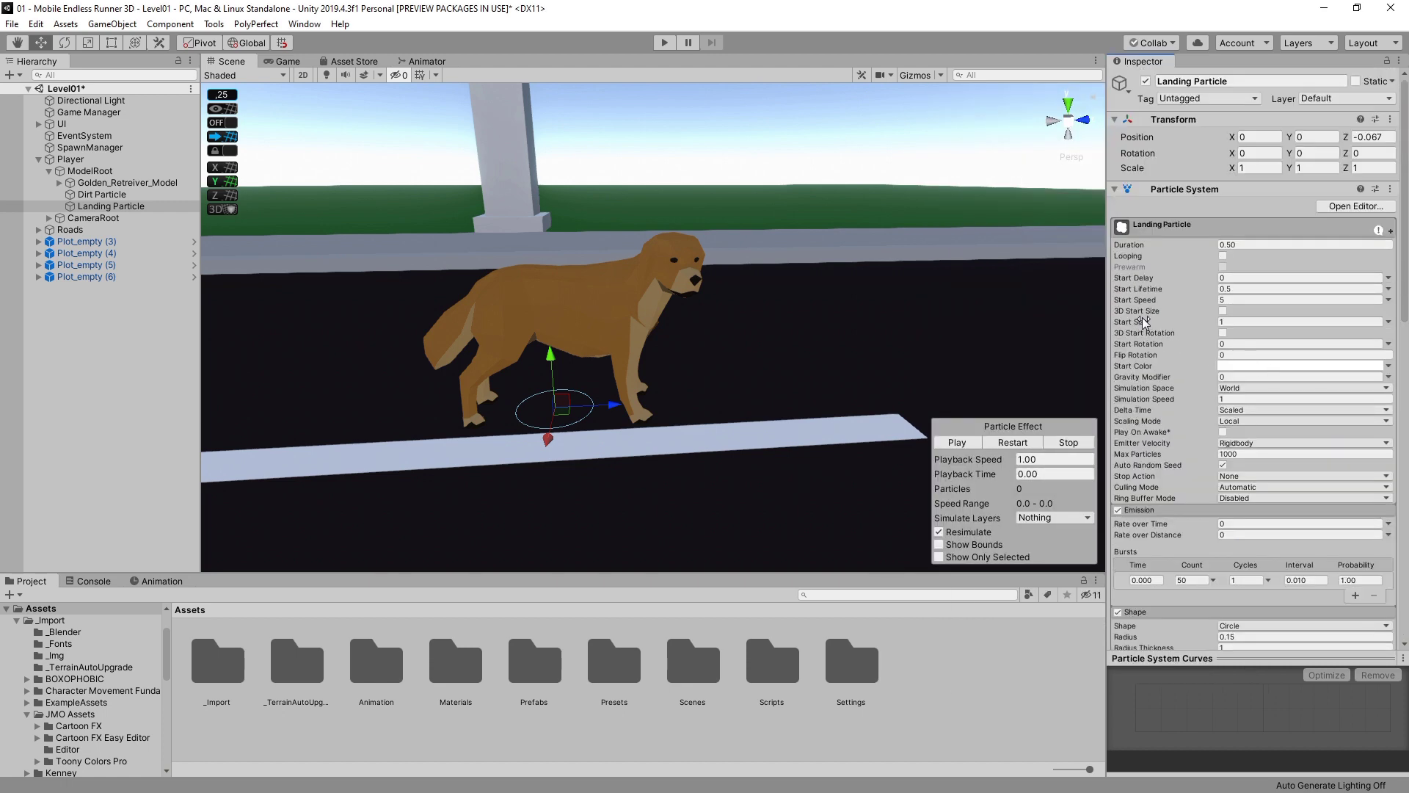
{"action": "left_click", "coordinate": [1388, 322]}
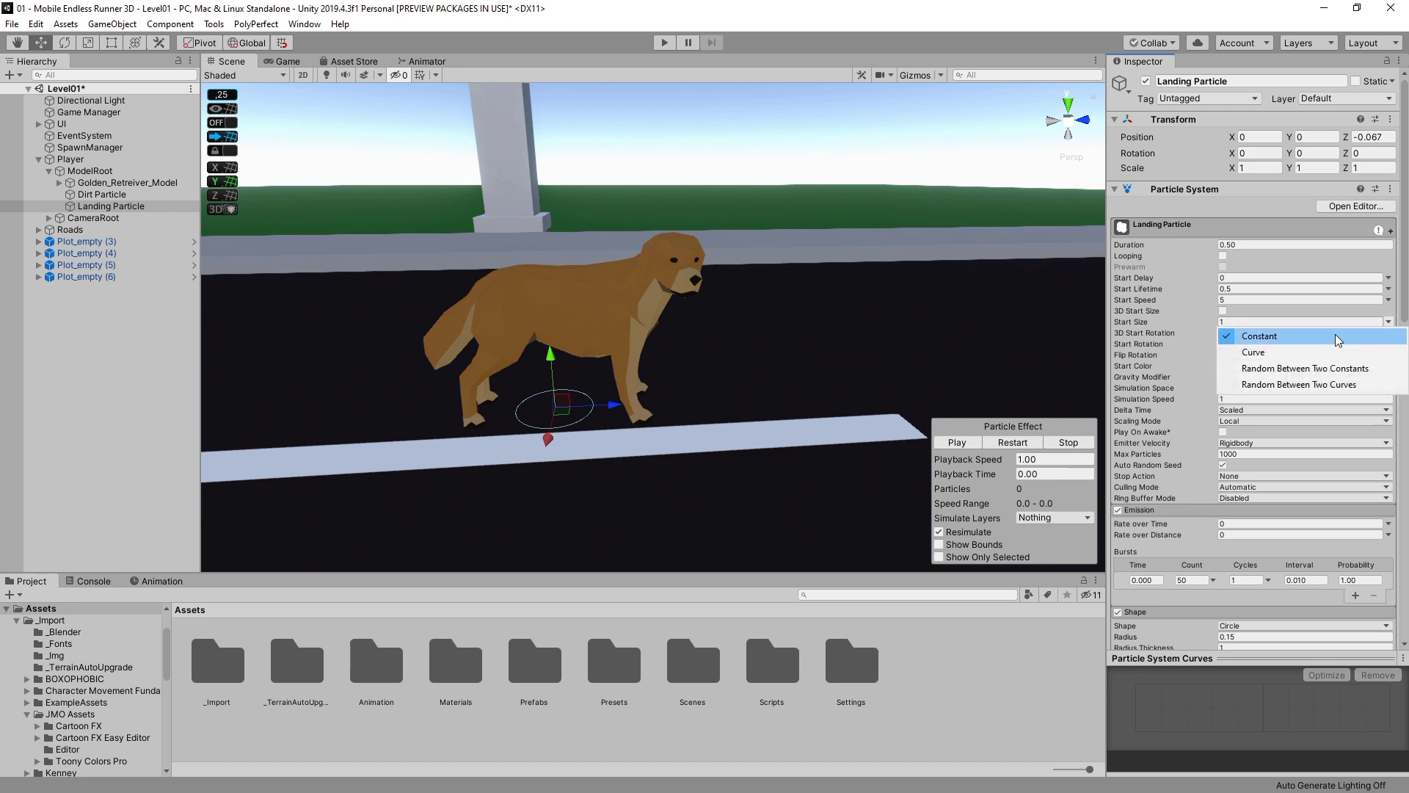
{"action": "left_click", "coordinate": [1274, 366]}
{"action": "left_click", "coordinate": [1246, 322]}
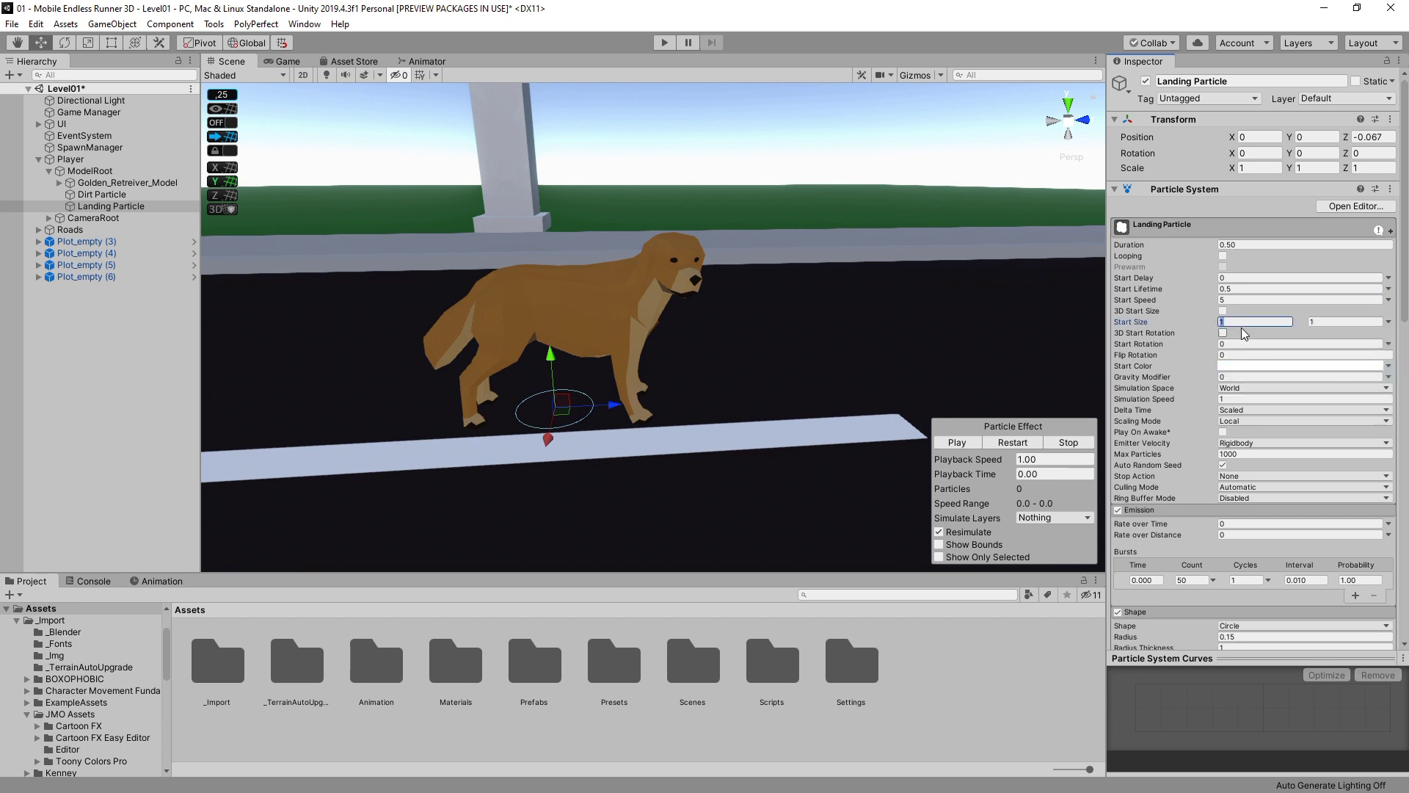
{"action": "type", "text": "0"}
{"action": "key", "text": "Tab"}
{"action": "type", "text": "0"}
{"action": "left_click", "coordinate": [958, 443]}
{"action": "left_click", "coordinate": [962, 444]}
{"action": "left_click", "coordinate": [958, 443]}
{"action": "left_click", "coordinate": [958, 443]}
Set Start Rotation to Random Between Two Constants, from 0 to 359, preview the burst and save the scene.
{"action": "left_click", "coordinate": [1229, 355]}
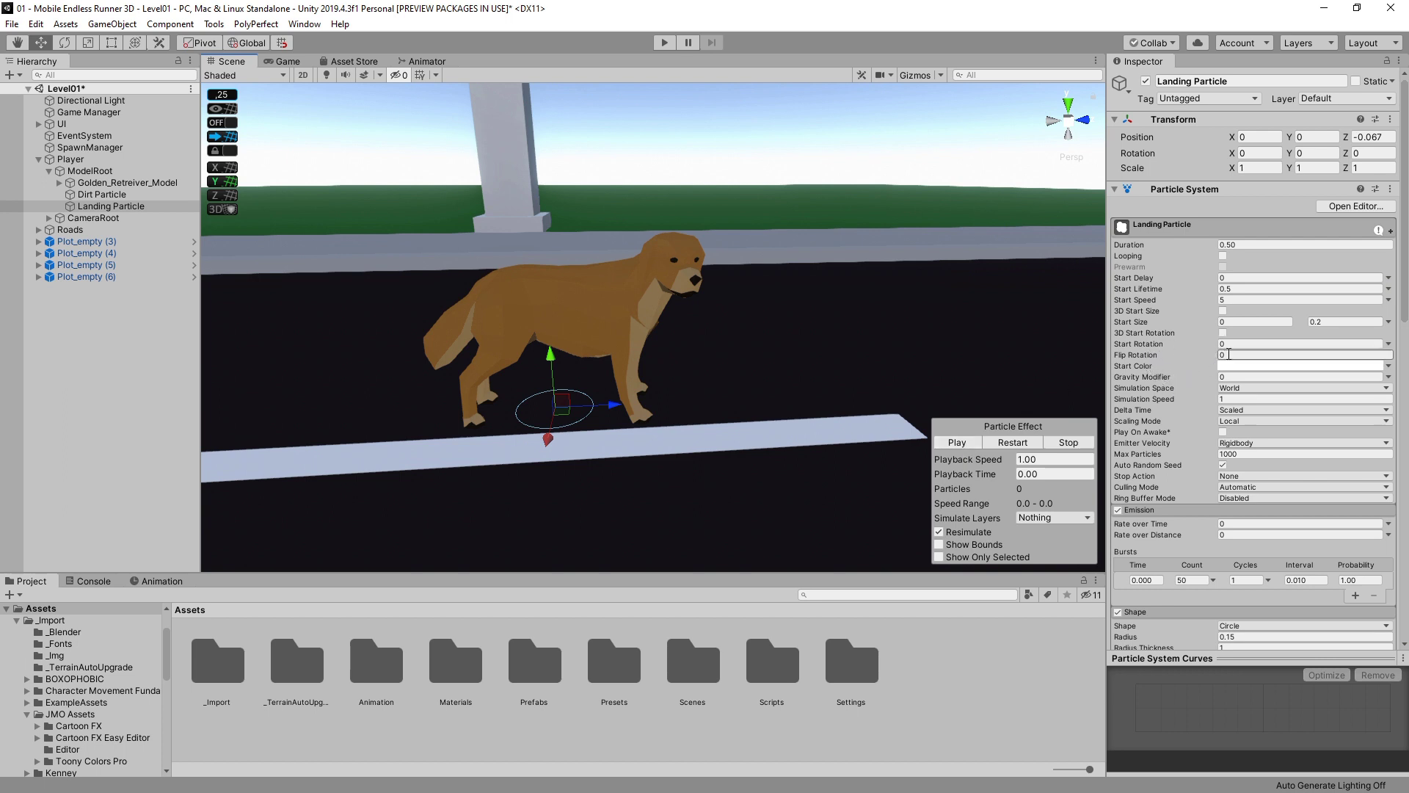
{"action": "left_click", "coordinate": [1388, 343]}
{"action": "left_click", "coordinate": [1280, 389]}
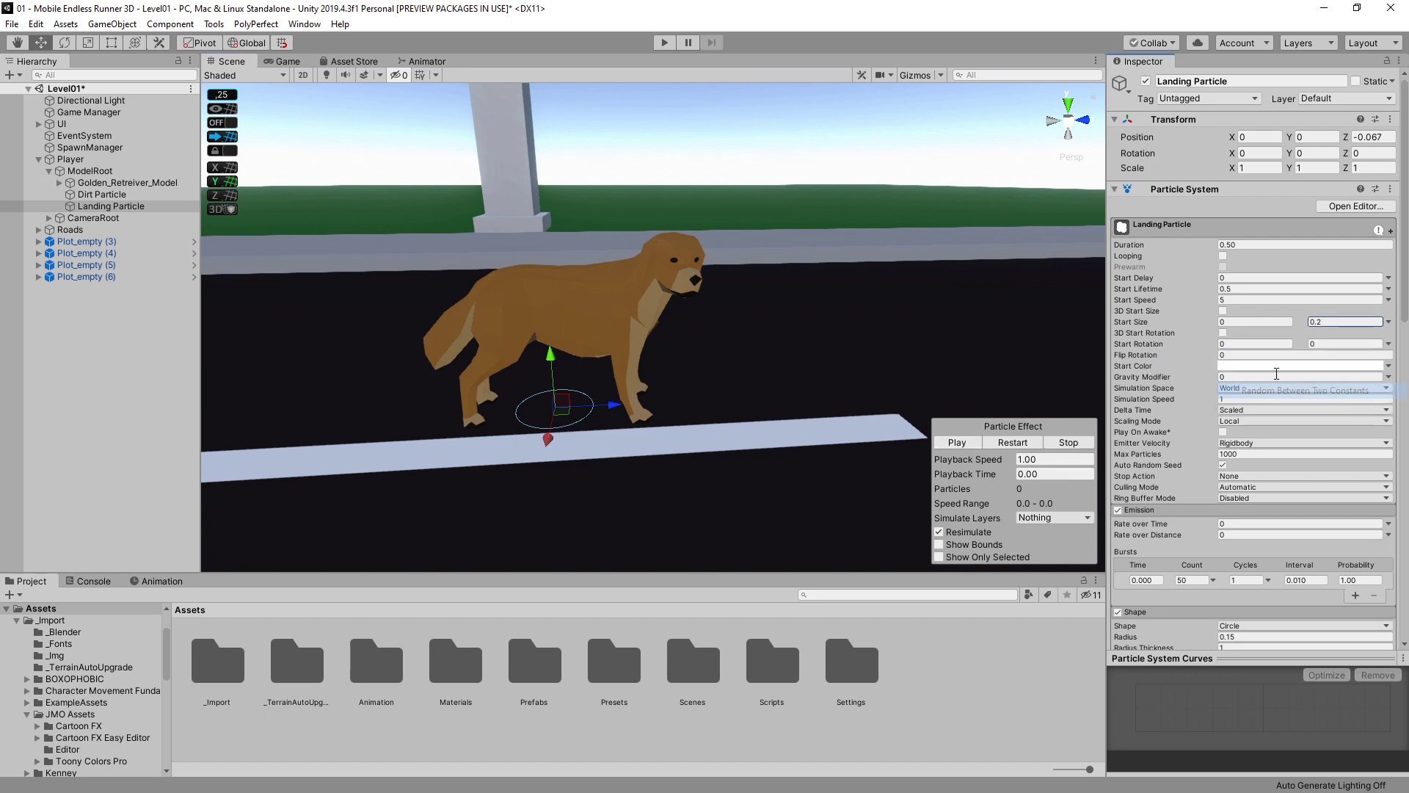
{"action": "left_click", "coordinate": [1327, 344]}
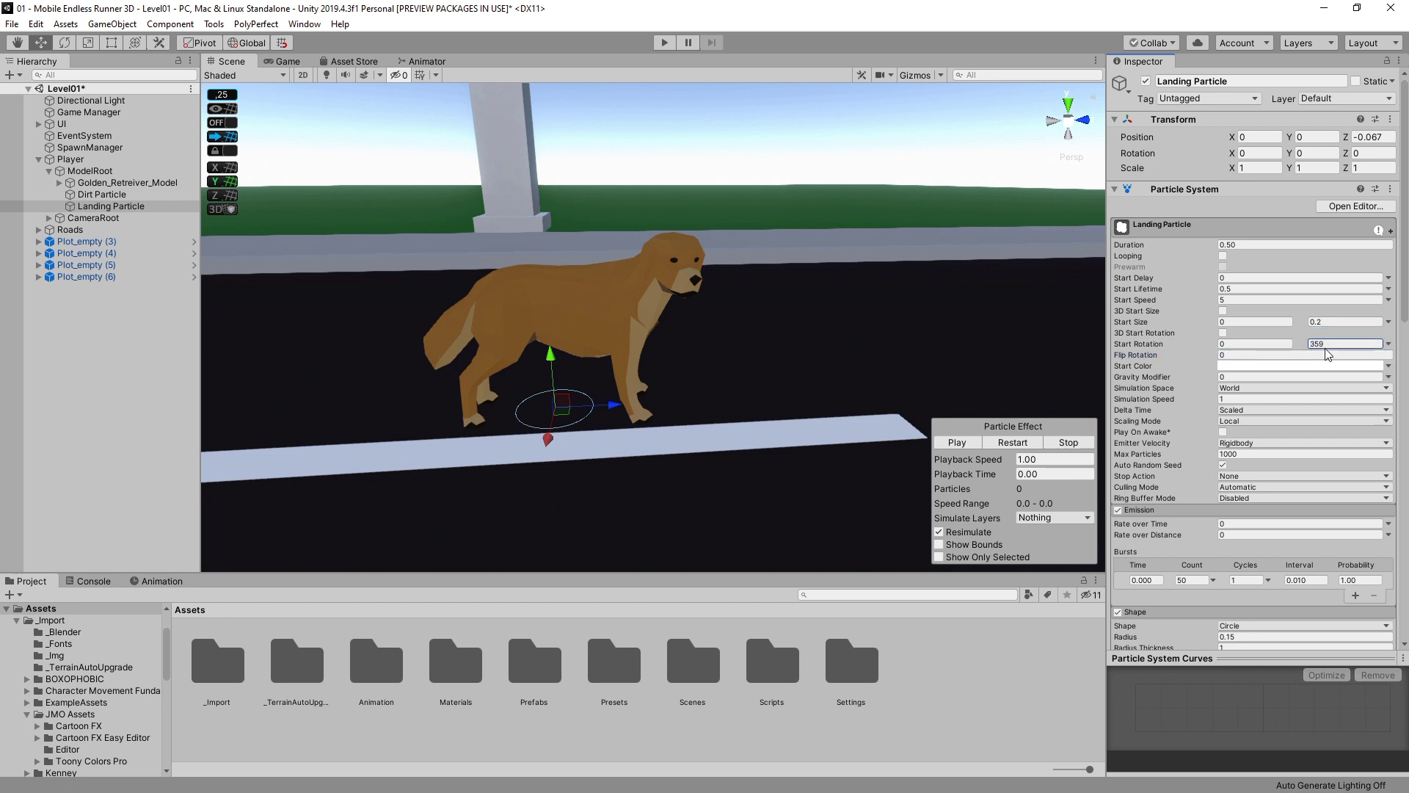
{"action": "left_click", "coordinate": [975, 442]}
{"action": "left_click", "coordinate": [974, 442]}
{"action": "left_click", "coordinate": [974, 442]}
{"action": "key", "text": "ctrl+s"}
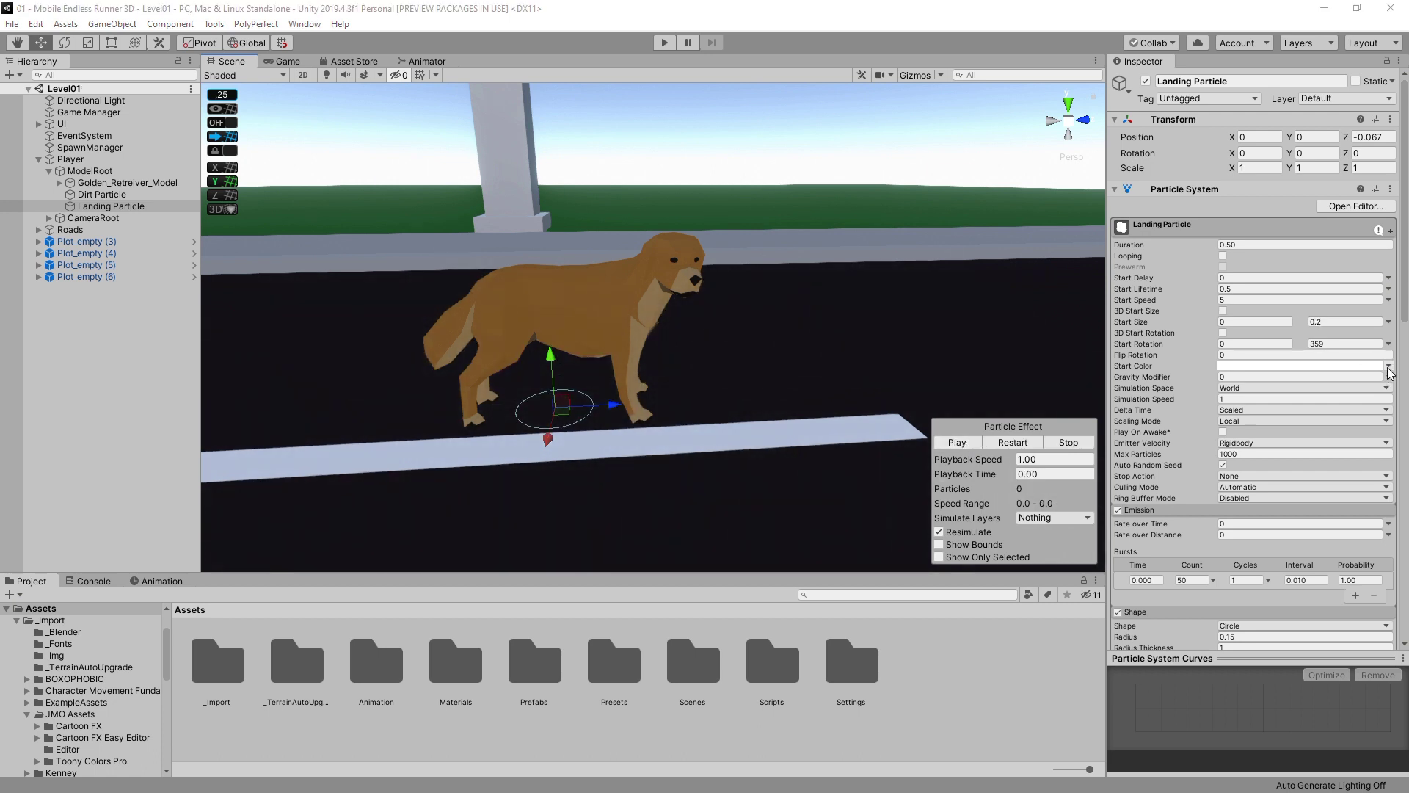
Set Start Color to Random Between Two Colors and lower the first color's alpha to 0.
{"action": "left_click", "coordinate": [1388, 367]}
{"action": "left_click", "coordinate": [1328, 415]}
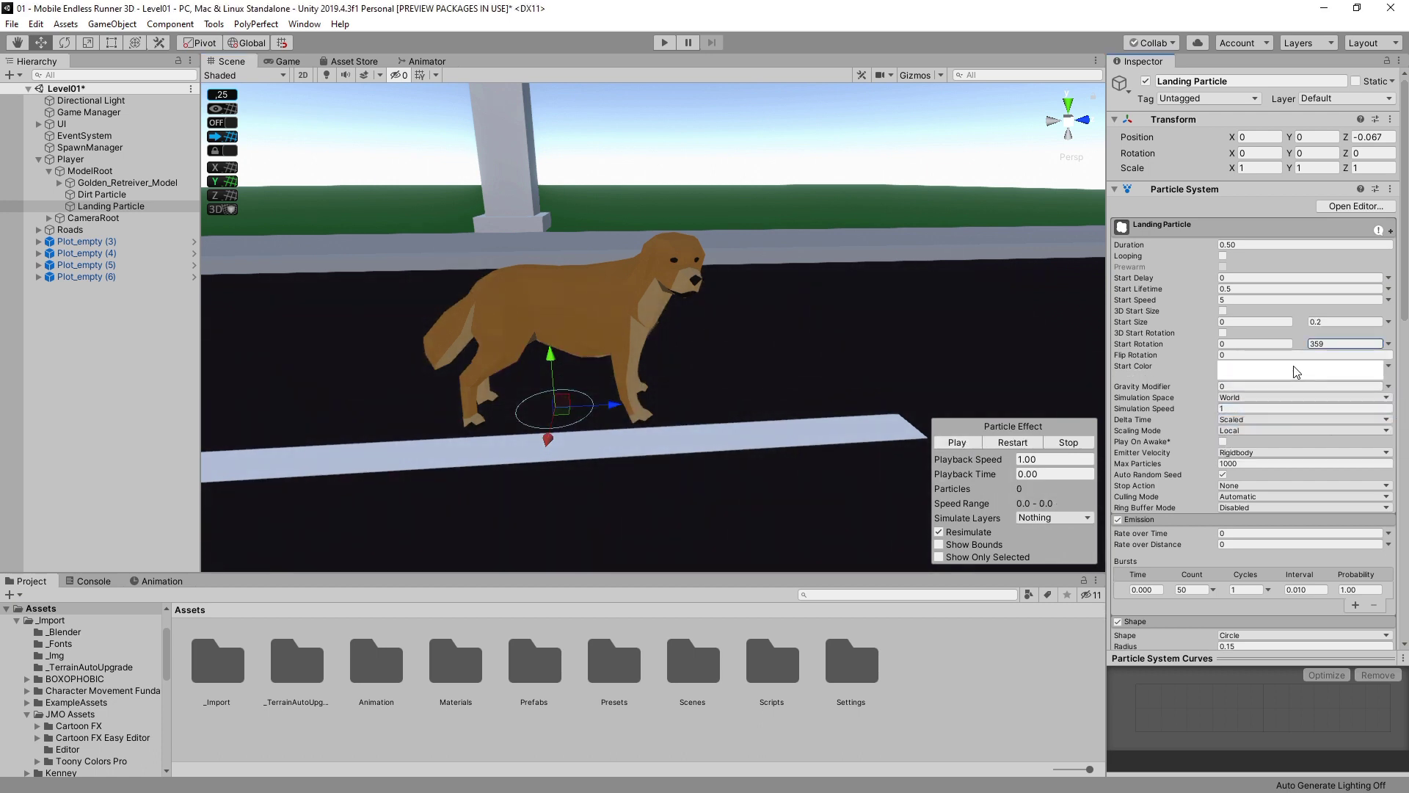
{"action": "left_click", "coordinate": [1299, 367]}
{"action": "left_click_drag", "start_coordinate": [134, 309], "coordinate": [18, 316]}
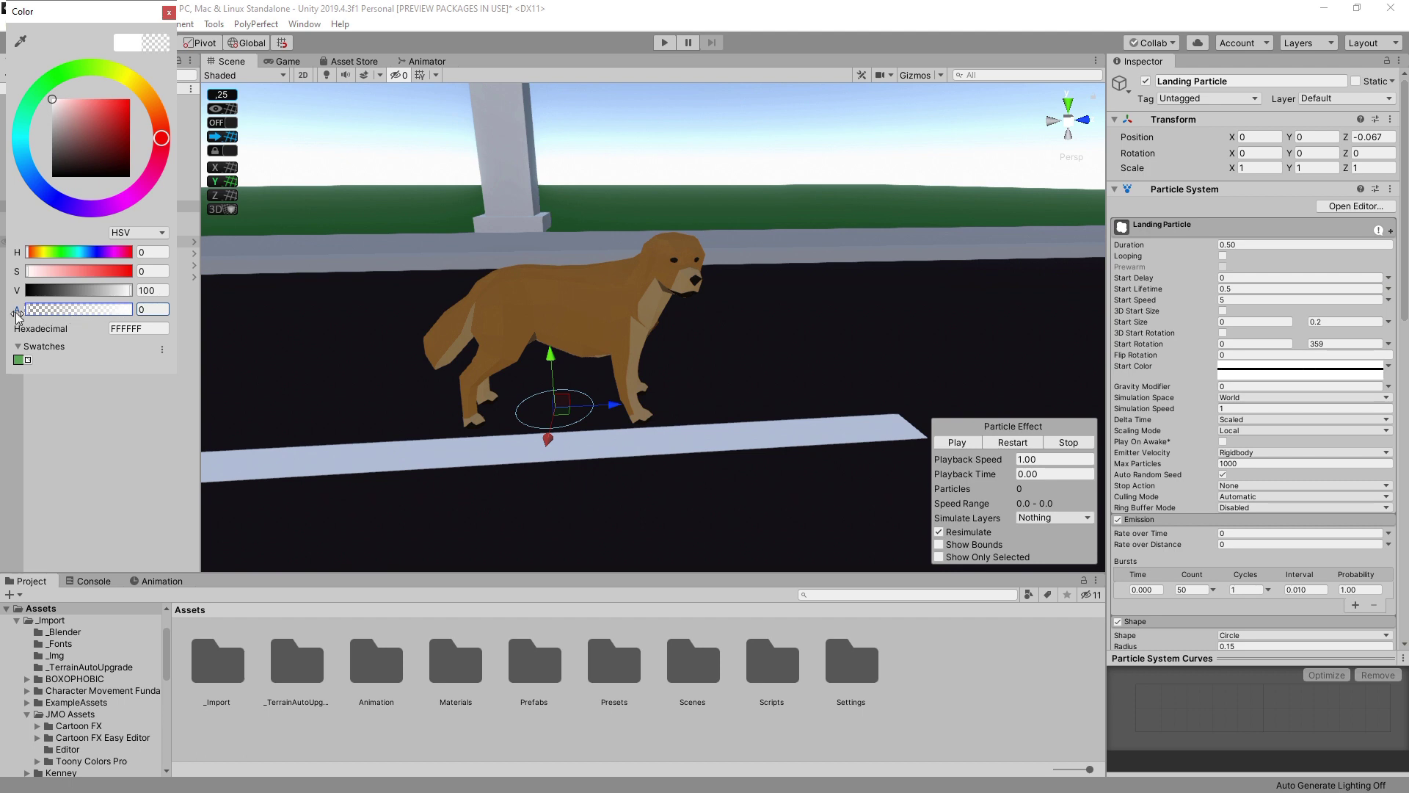
{"action": "left_click", "coordinate": [169, 13]}
Lower the second start color's alpha to about half, preview the burst and save the scene.
{"action": "left_click", "coordinate": [1300, 375]}
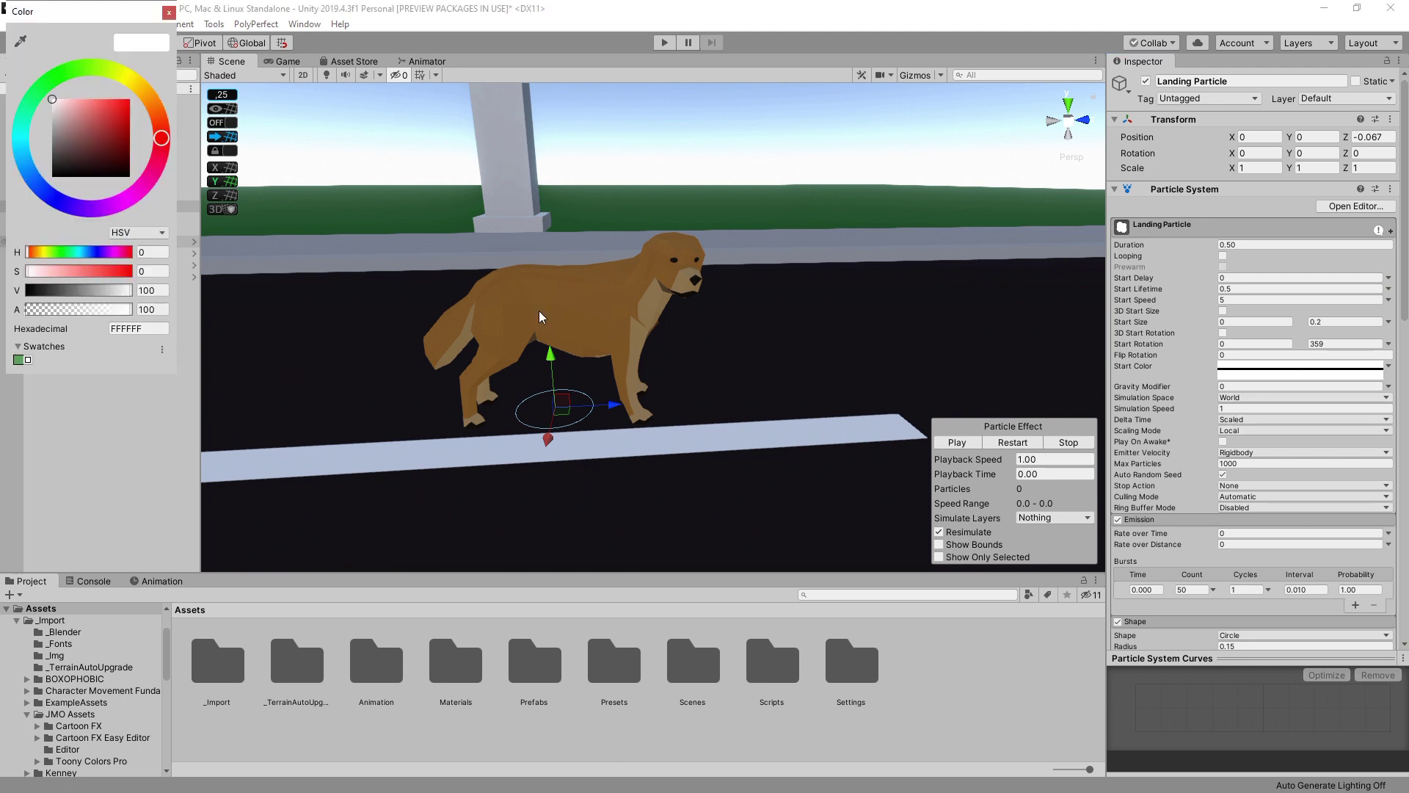
{"action": "left_click", "coordinate": [86, 310]}
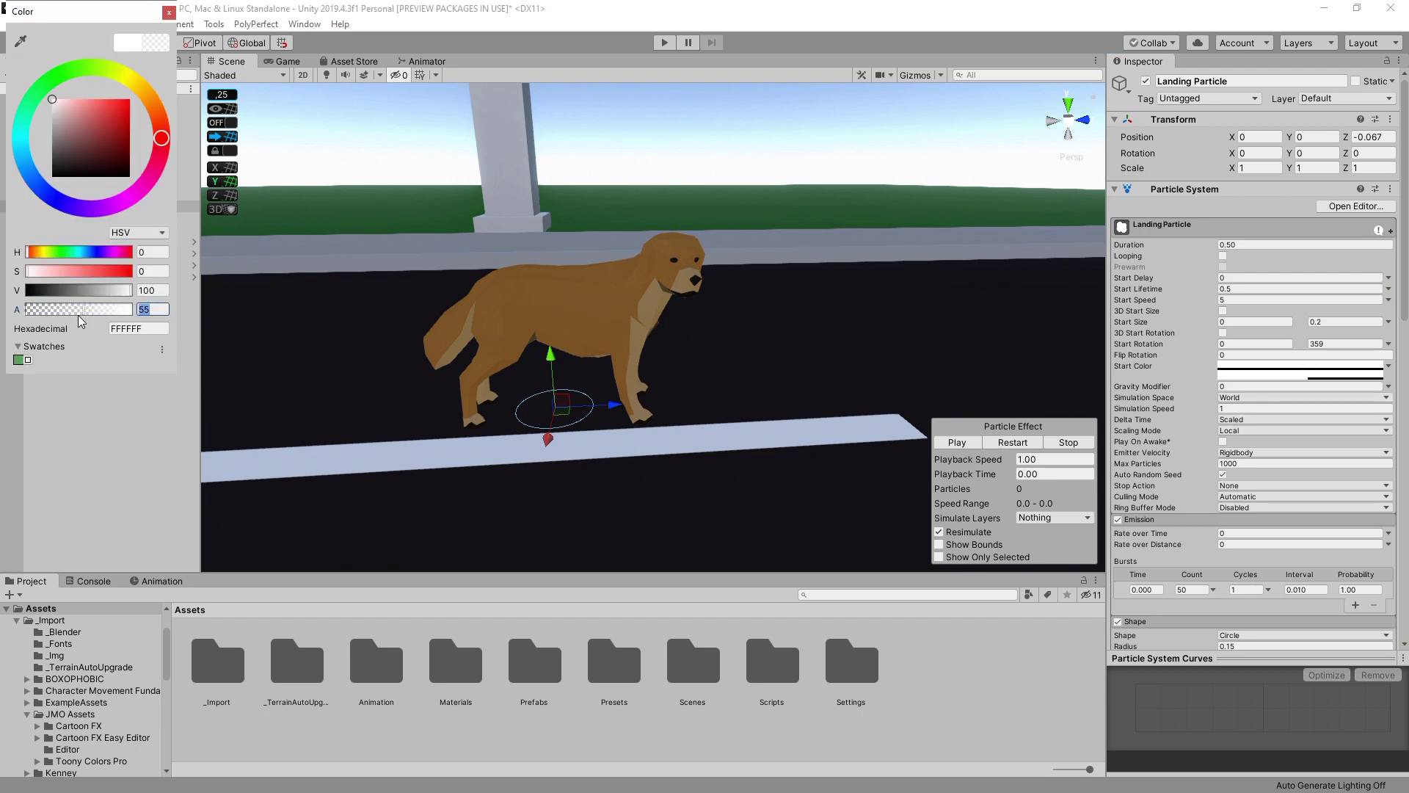
{"action": "type", "text": "4"}
{"action": "type", "text": "0"}
{"action": "left_click", "coordinate": [169, 12]}
{"action": "left_click", "coordinate": [957, 443]}
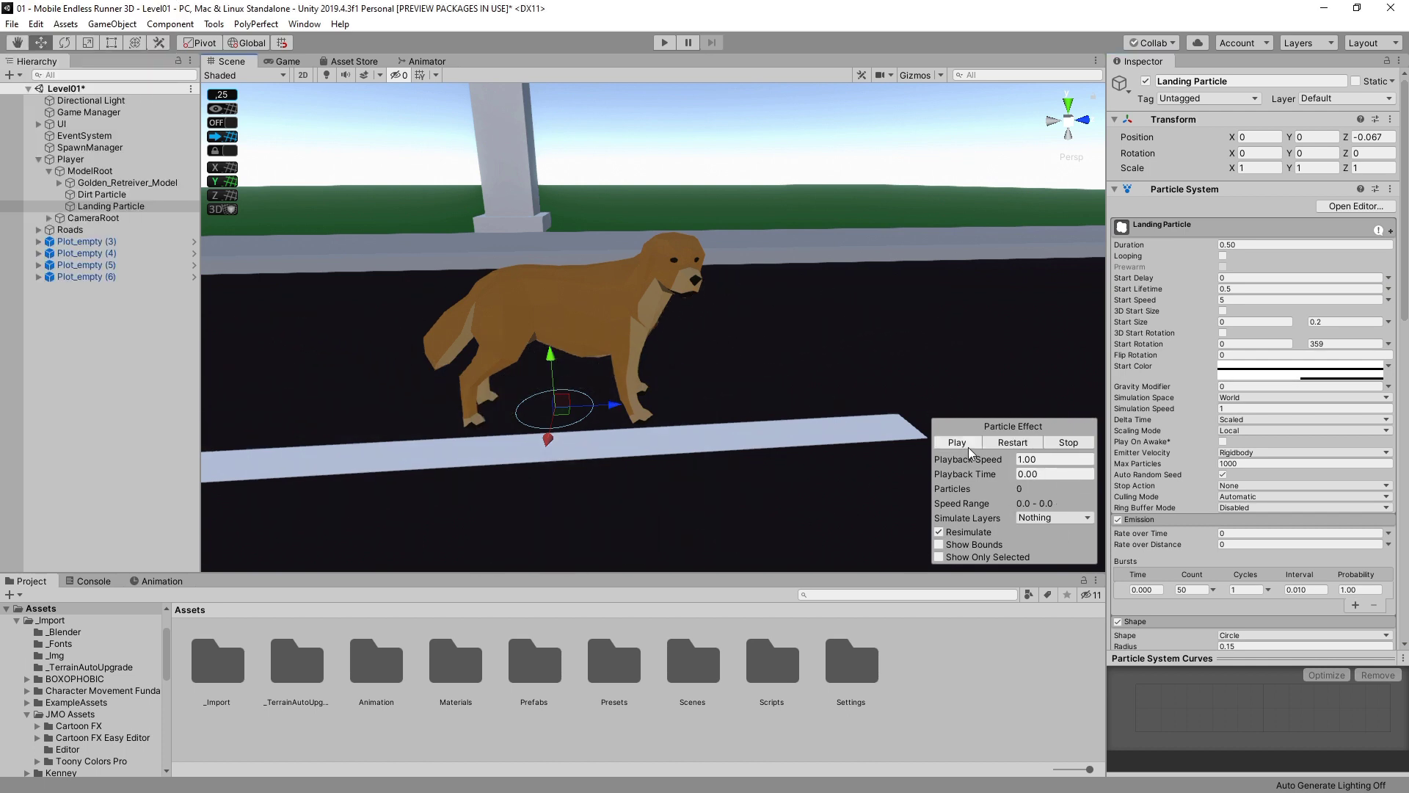
{"action": "key", "text": "ctrl+s"}
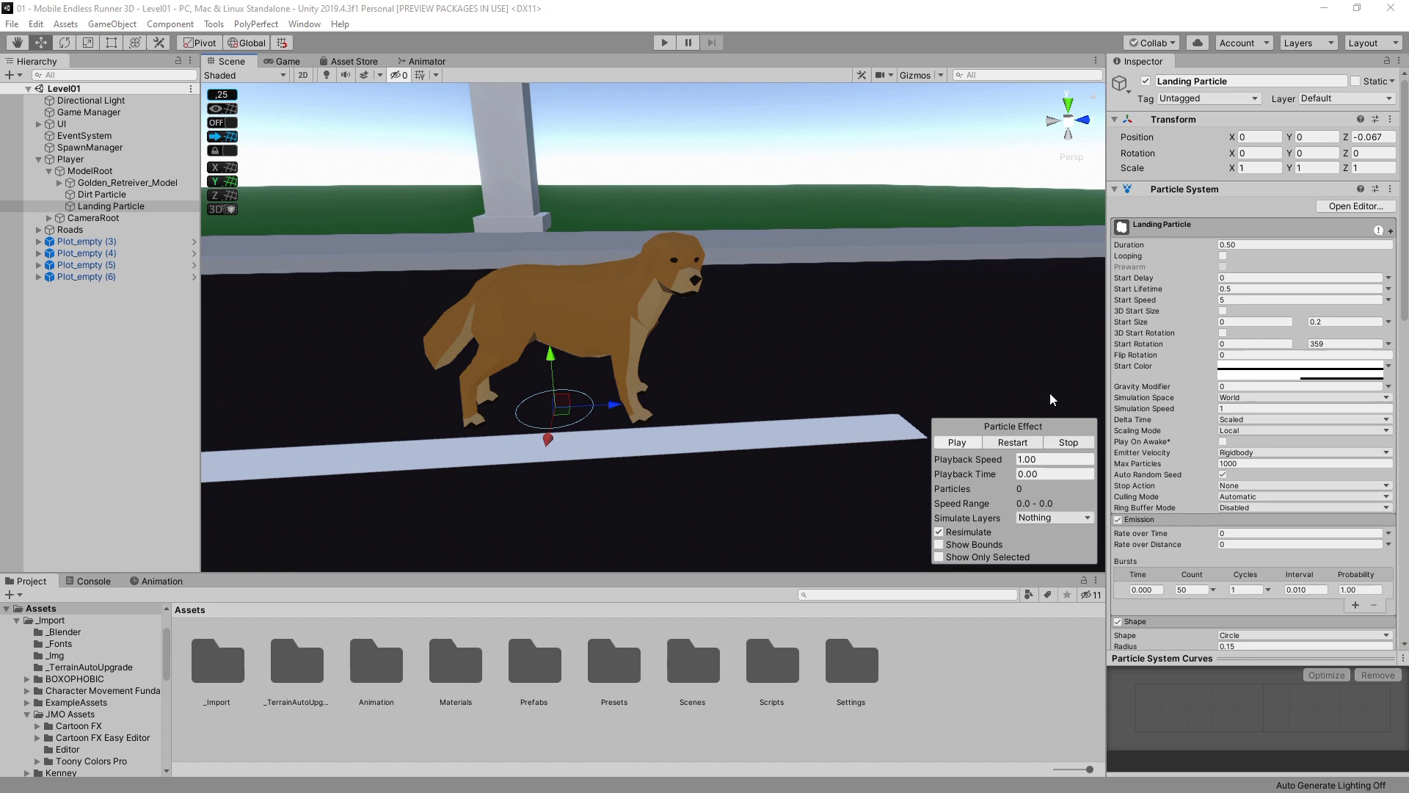
Set Start Speed to Random Between Two Constants, from 0 to 3, and preview the particle burst.
{"action": "left_click", "coordinate": [1388, 300]}
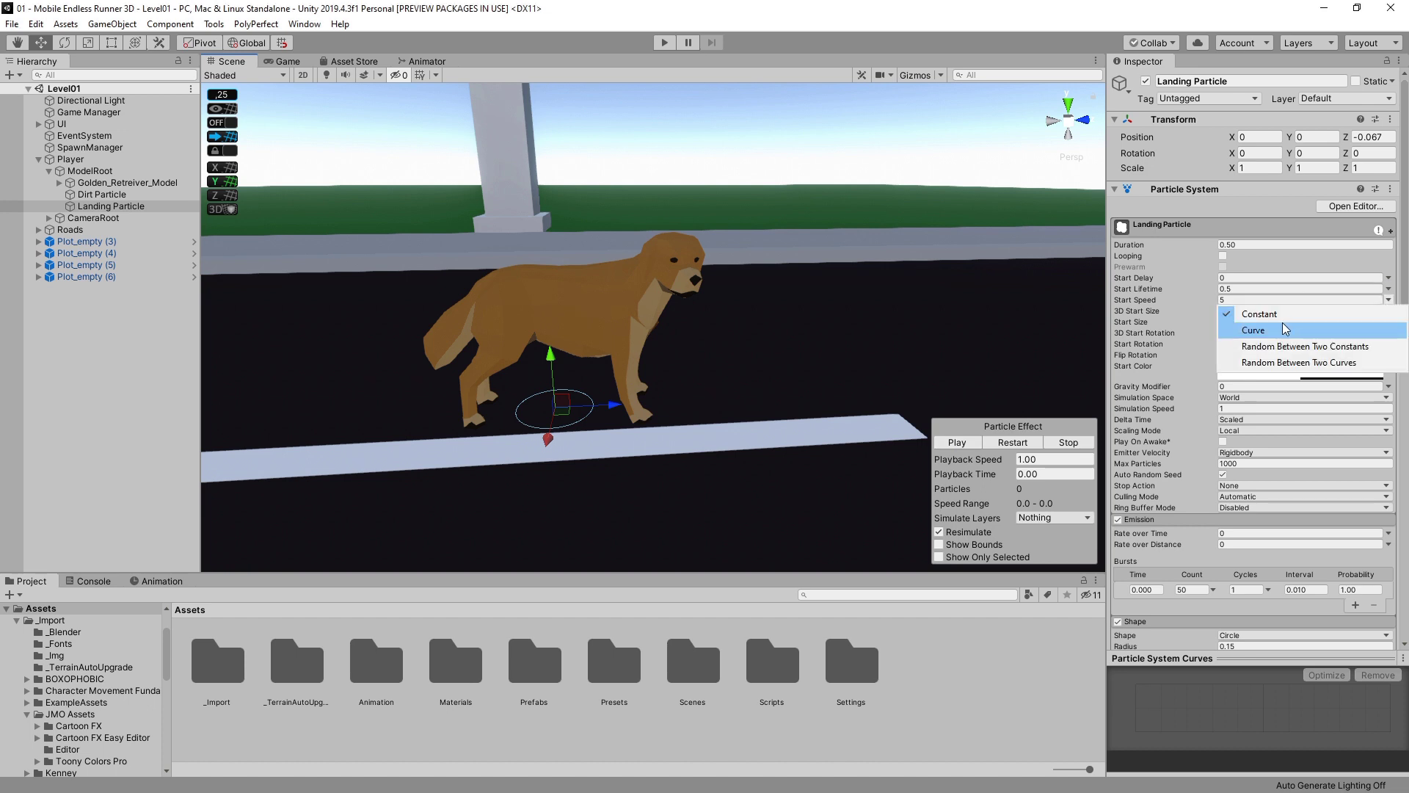
{"action": "left_click", "coordinate": [1286, 347]}
{"action": "left_click", "coordinate": [1253, 298]}
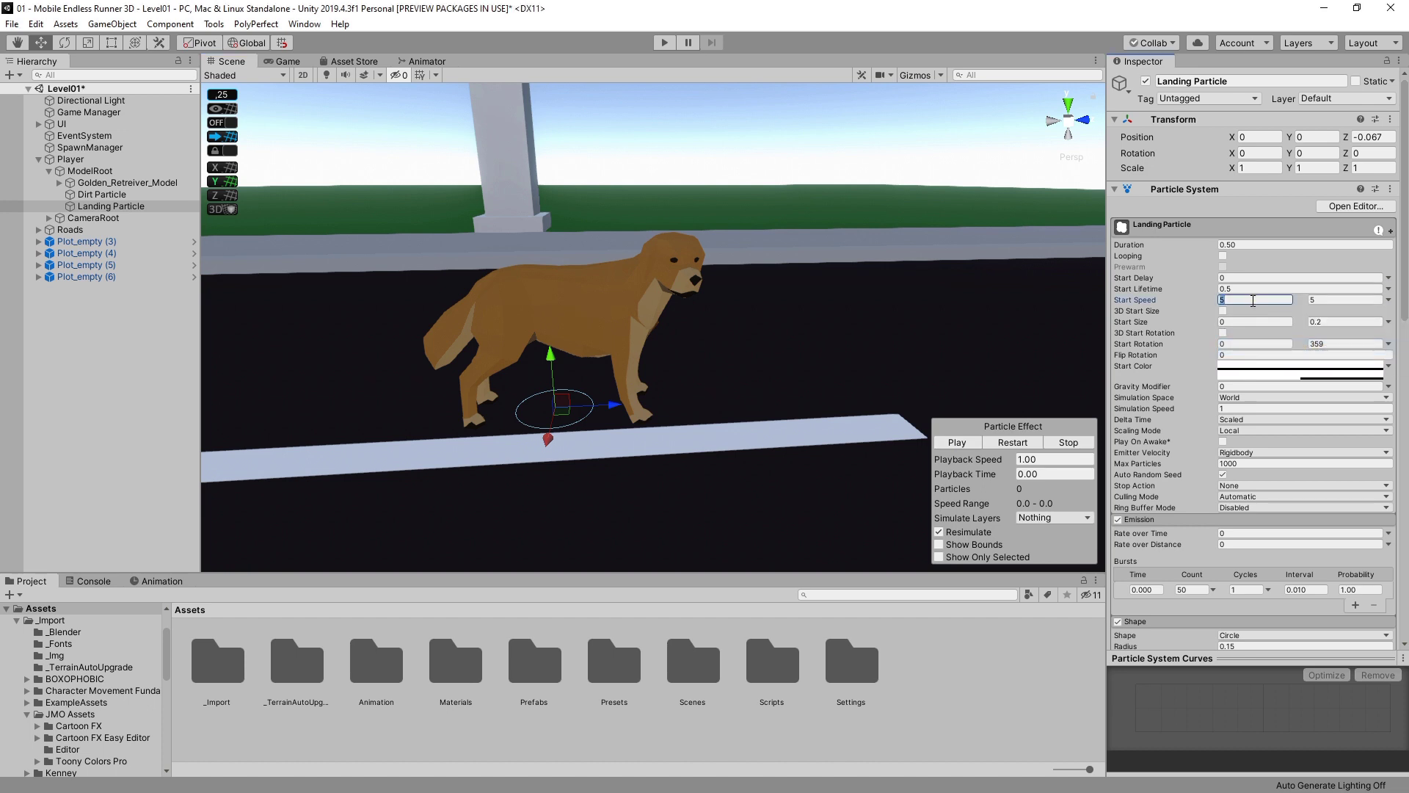
{"action": "key", "text": "Tab"}
{"action": "type", "text": "3"}
{"action": "left_click", "coordinate": [958, 443]}
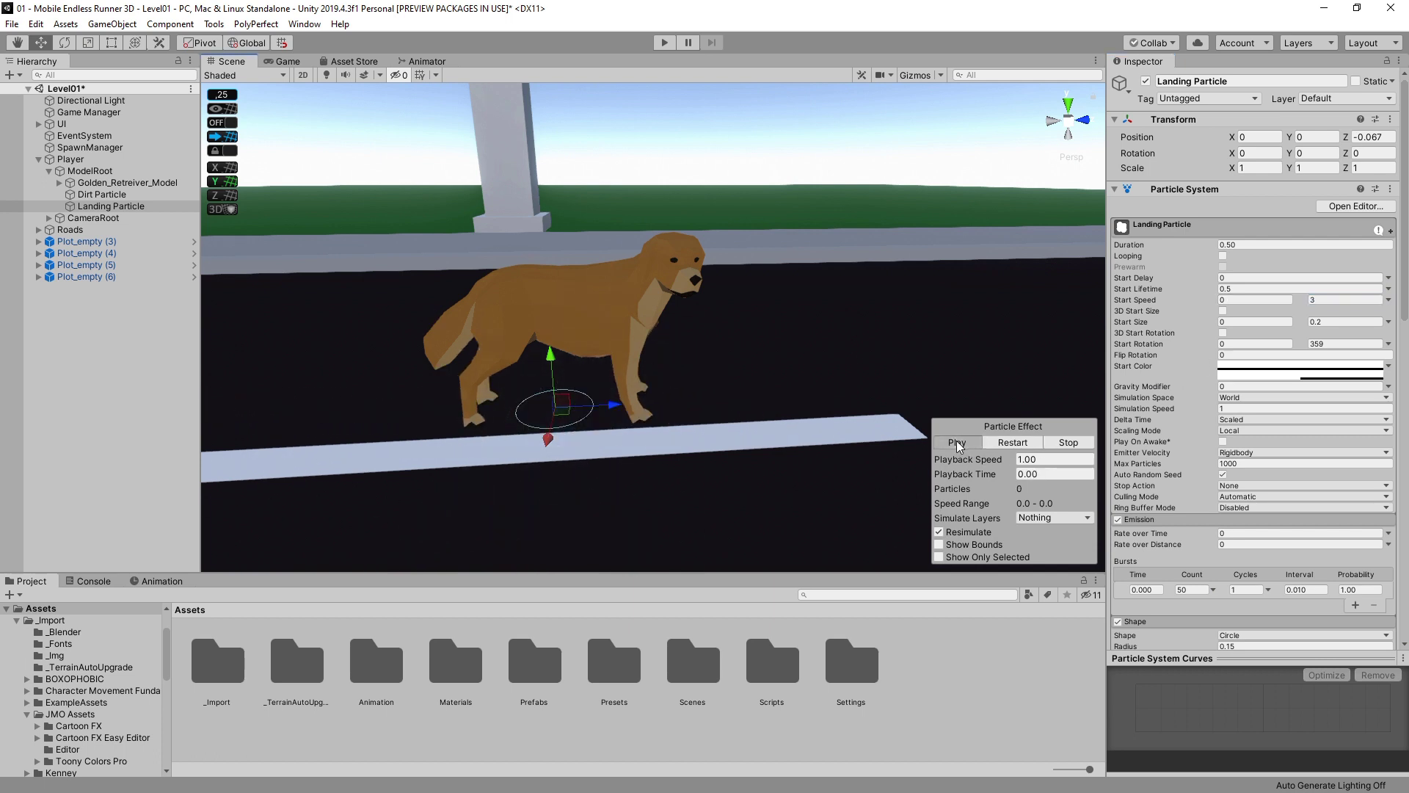
{"action": "left_click", "coordinate": [958, 443]}
{"action": "left_click", "coordinate": [958, 443]}
{"action": "left_click", "coordinate": [958, 443]}
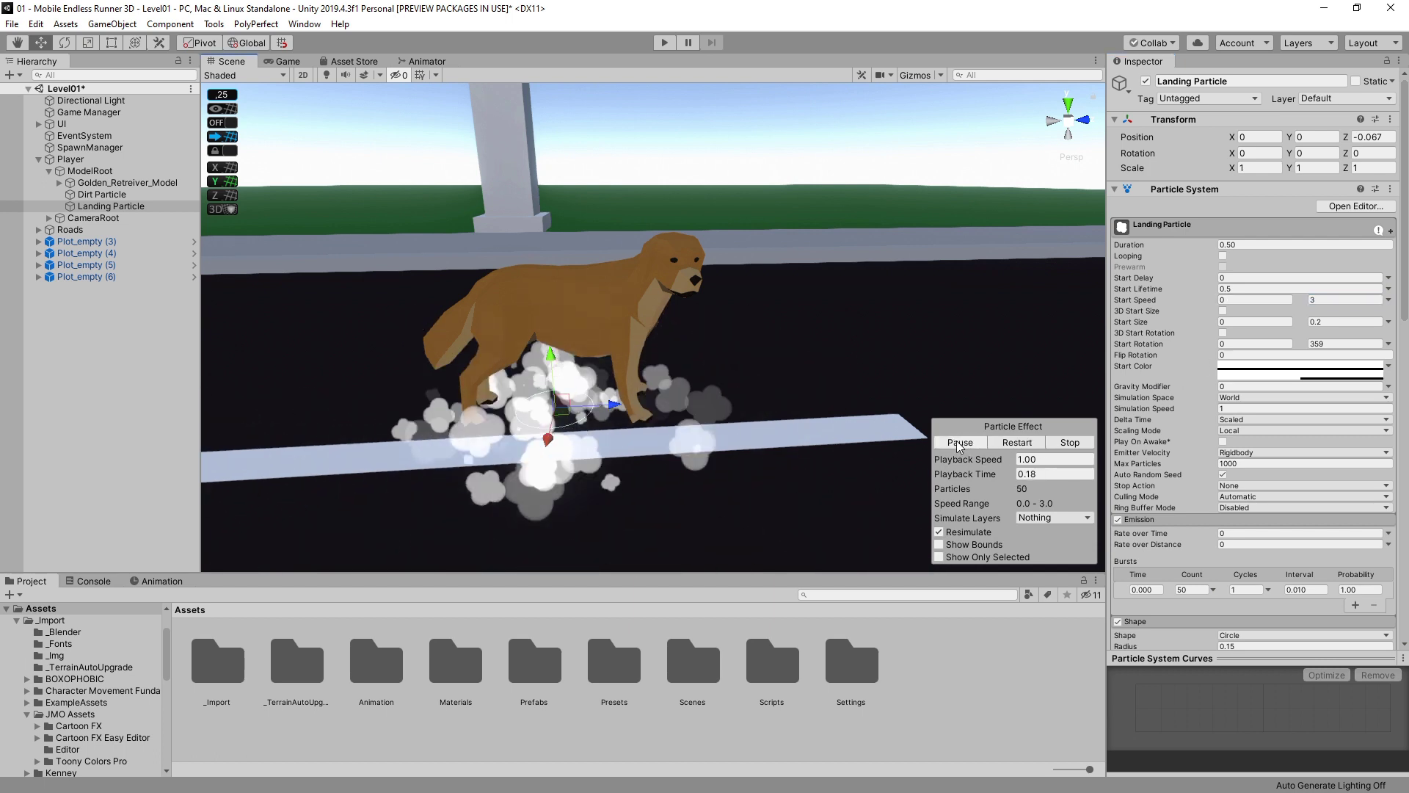
{"action": "left_click", "coordinate": [958, 443]}
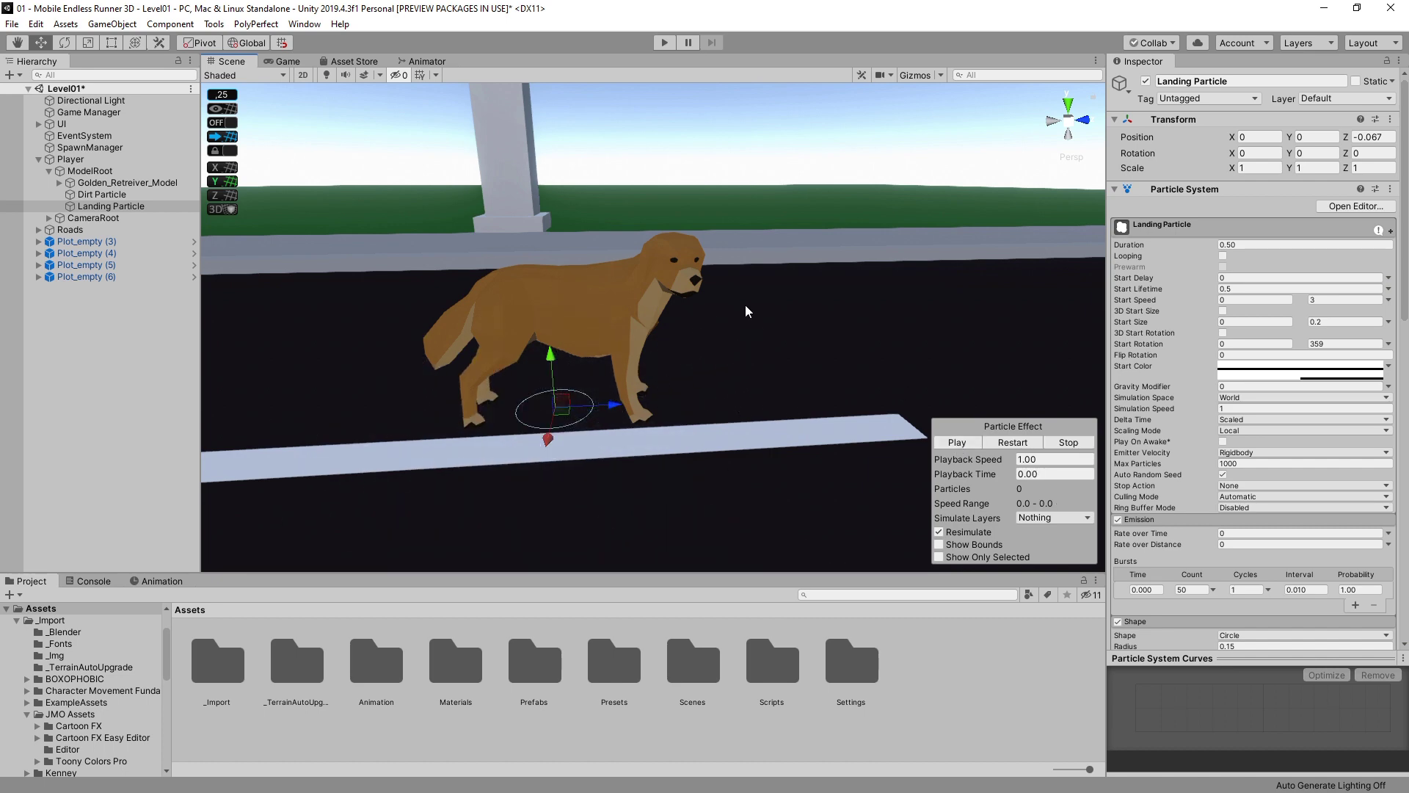
Enable the Color over Lifetime module and open its color gradient, selecting an alpha key and a color key.
{"action": "scroll", "coordinate": [1201, 384], "scroll_direction": "down", "scroll_amount": 12}
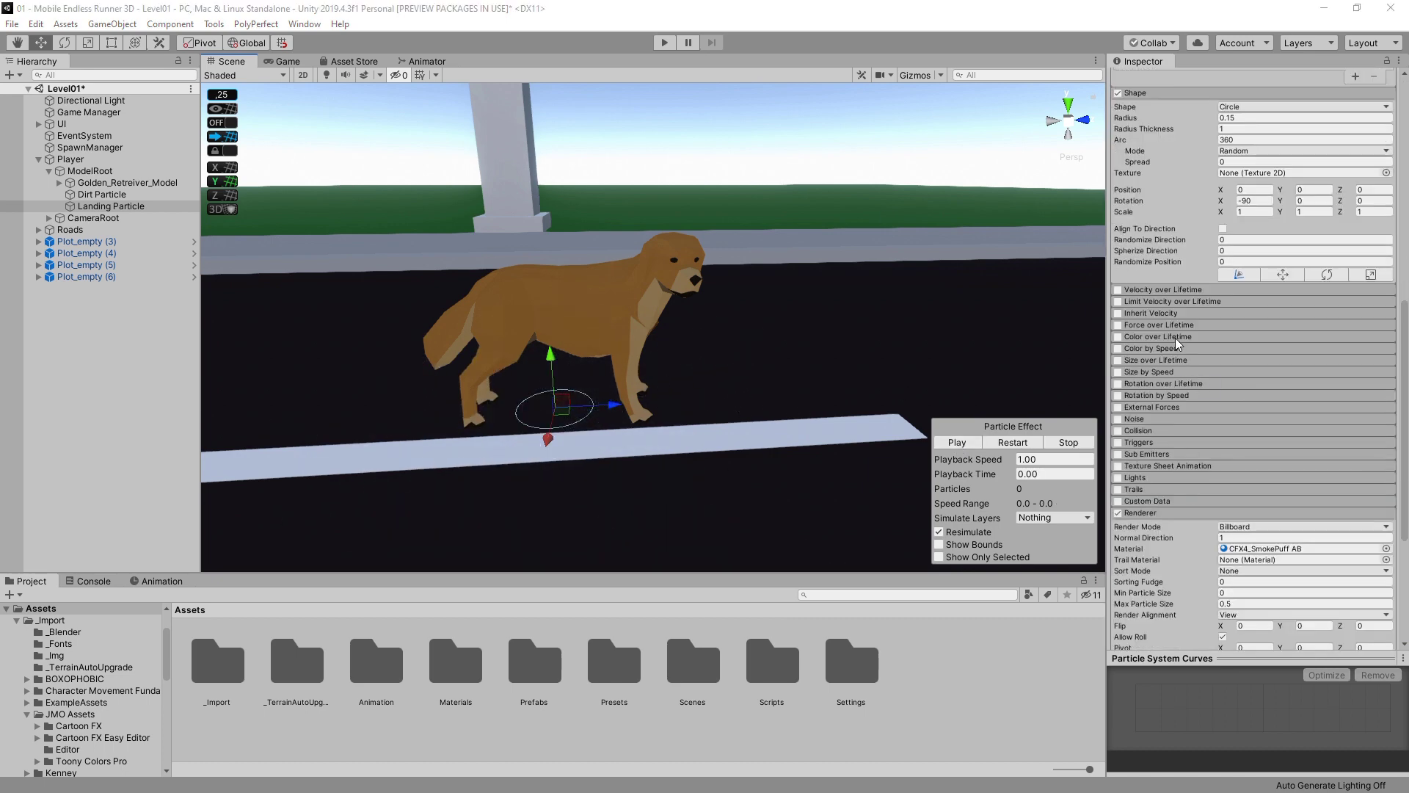
{"action": "left_click", "coordinate": [1119, 337]}
{"action": "left_click", "coordinate": [1118, 336]}
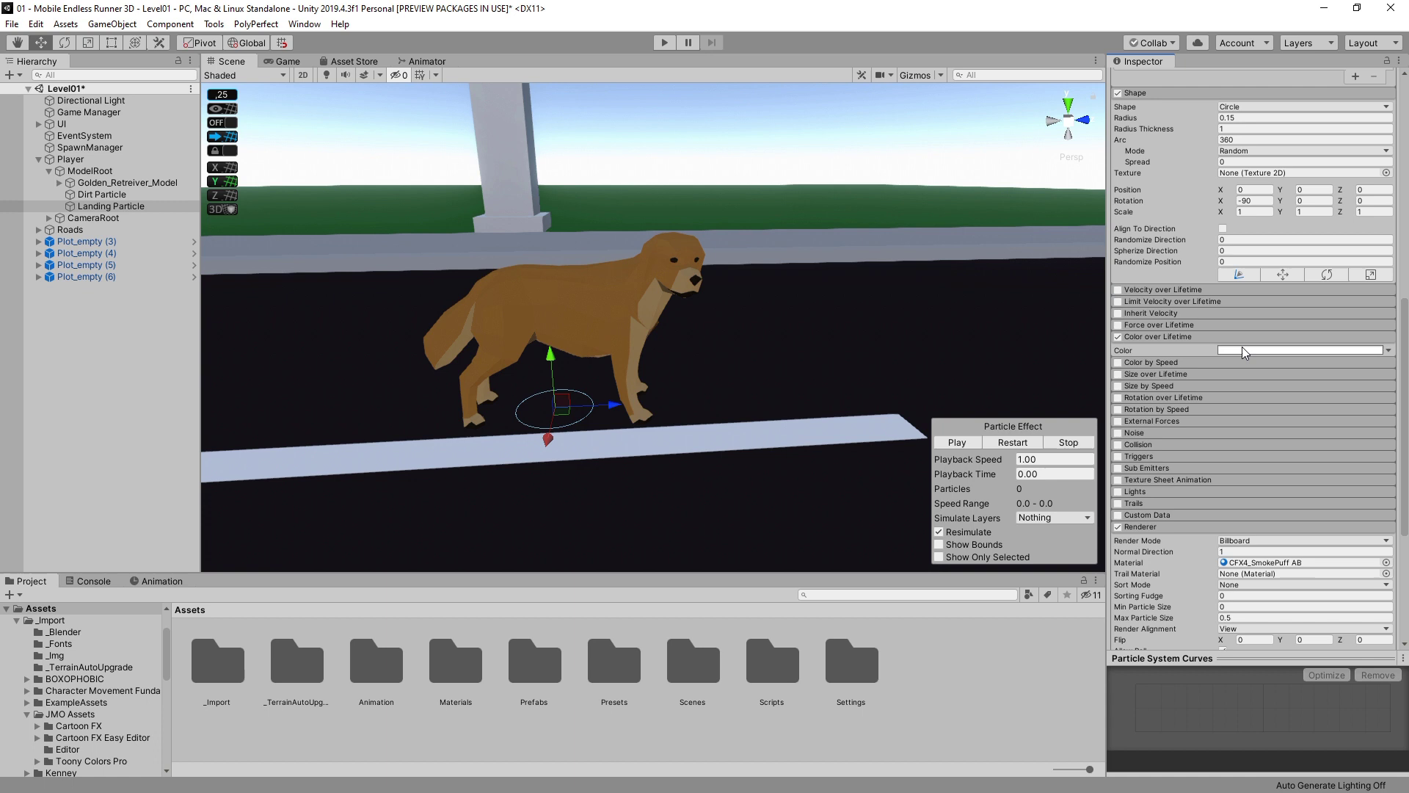
{"action": "left_click", "coordinate": [1244, 350]}
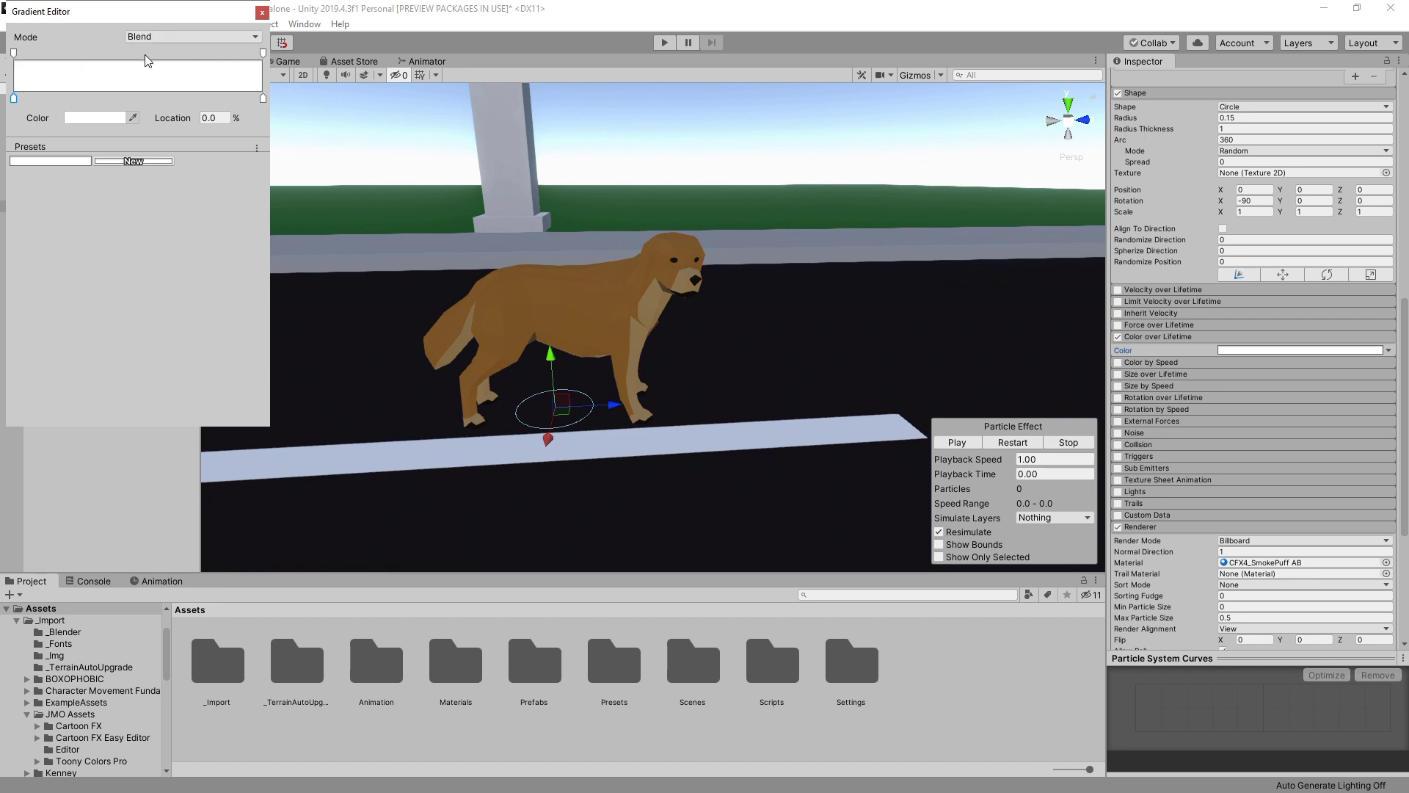
{"action": "left_click", "coordinate": [13, 55]}
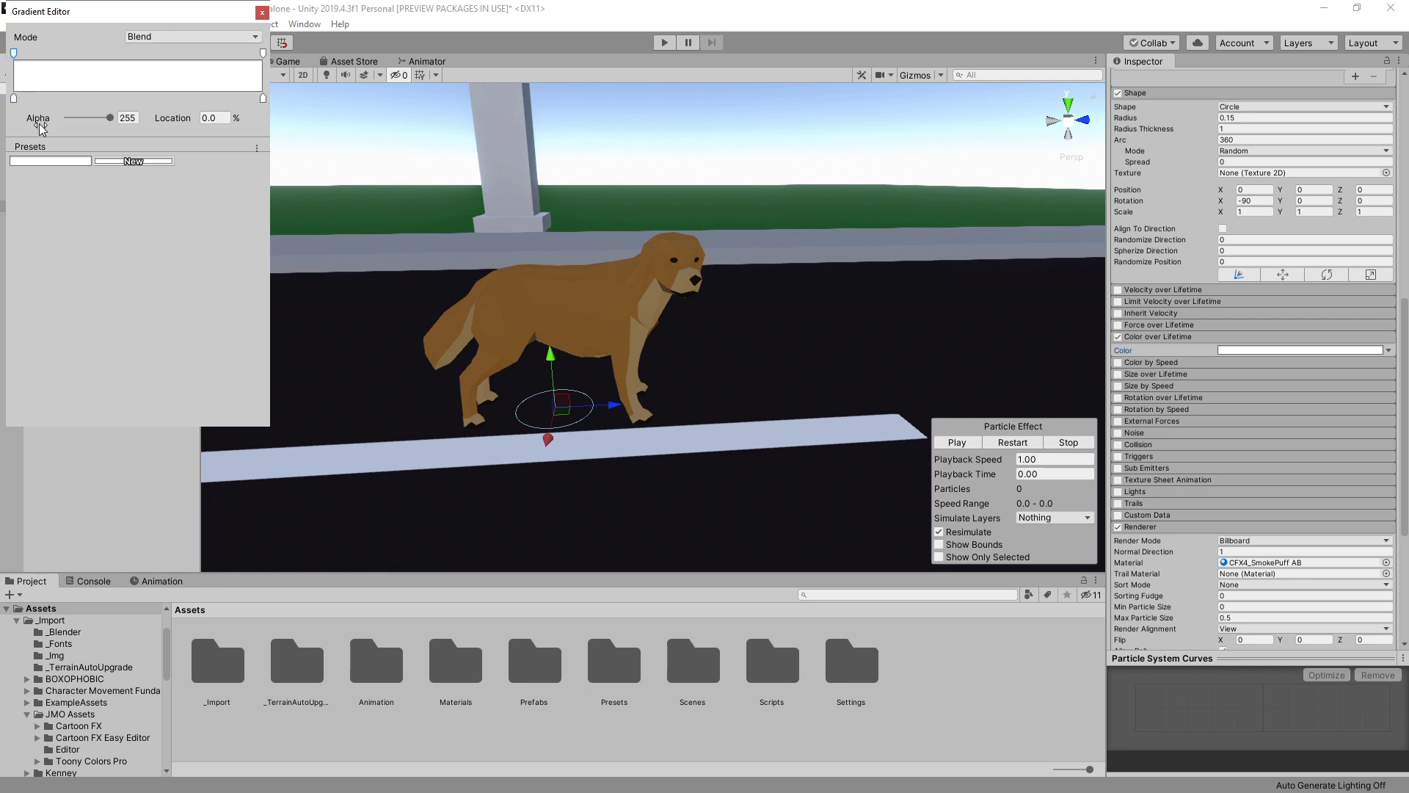
{"action": "left_click", "coordinate": [264, 98]}
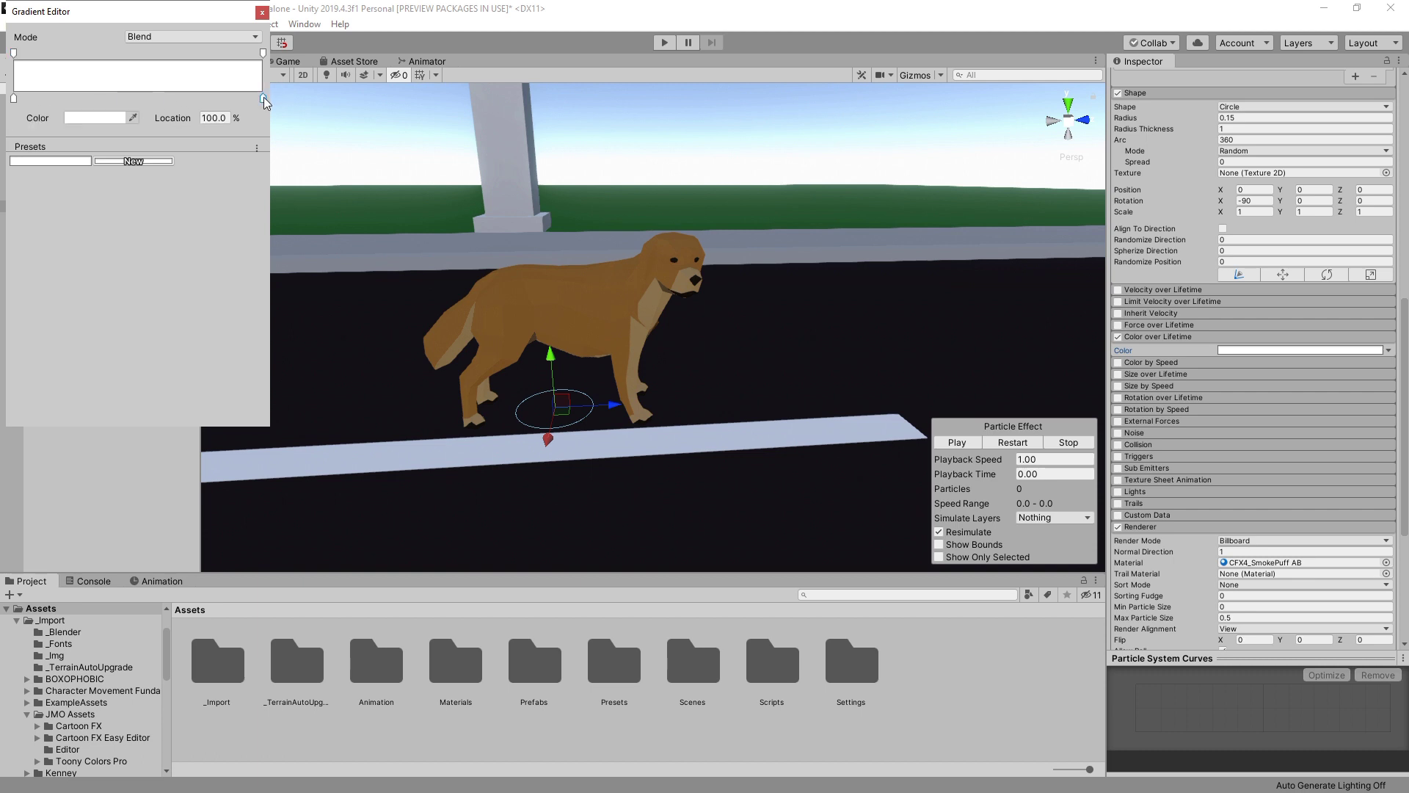
Add three color keys between the gradient's ends and color the first key red.
{"action": "left_click", "coordinate": [69, 98]}
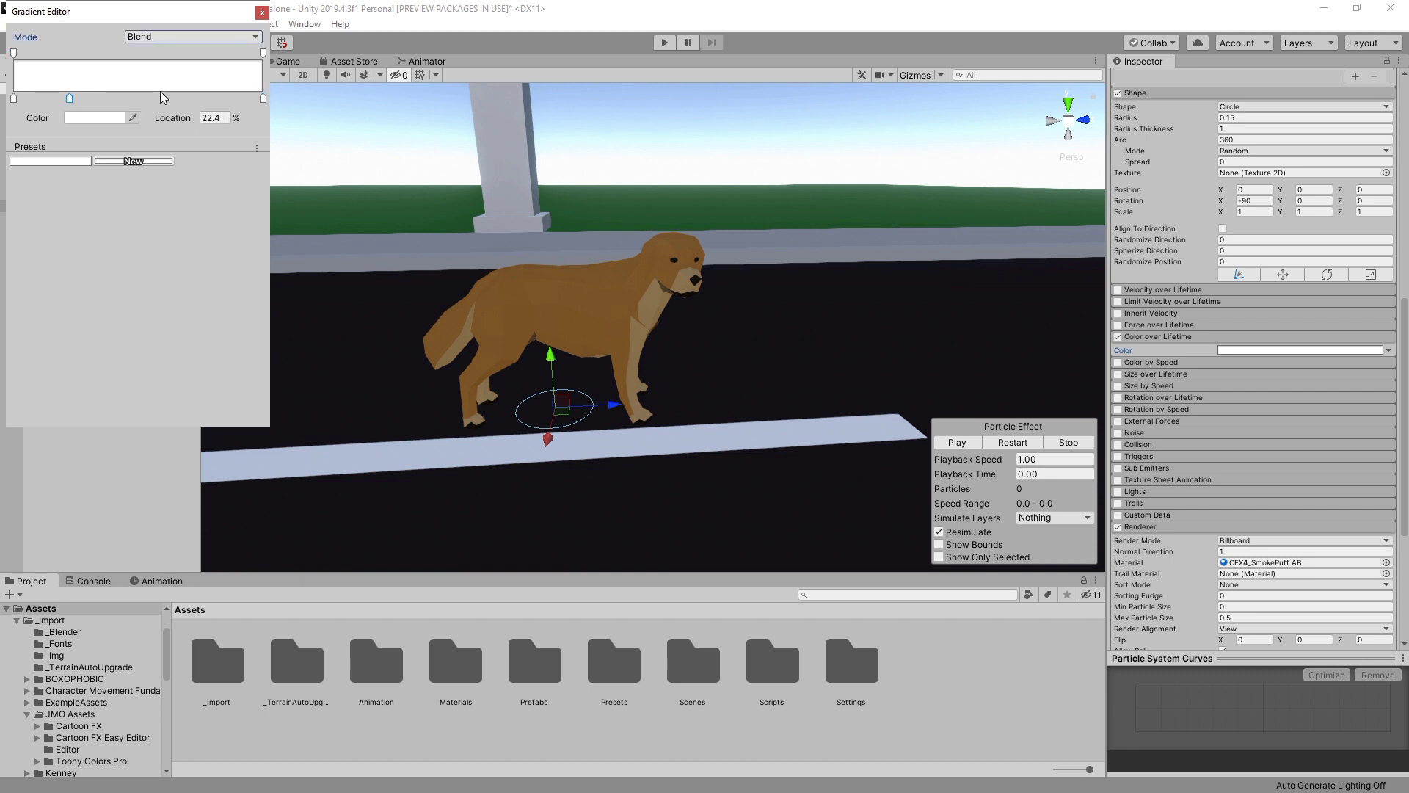
{"action": "left_click", "coordinate": [149, 98]}
{"action": "left_click", "coordinate": [215, 98]}
{"action": "left_click", "coordinate": [94, 117]}
{"action": "left_click", "coordinate": [130, 101]}
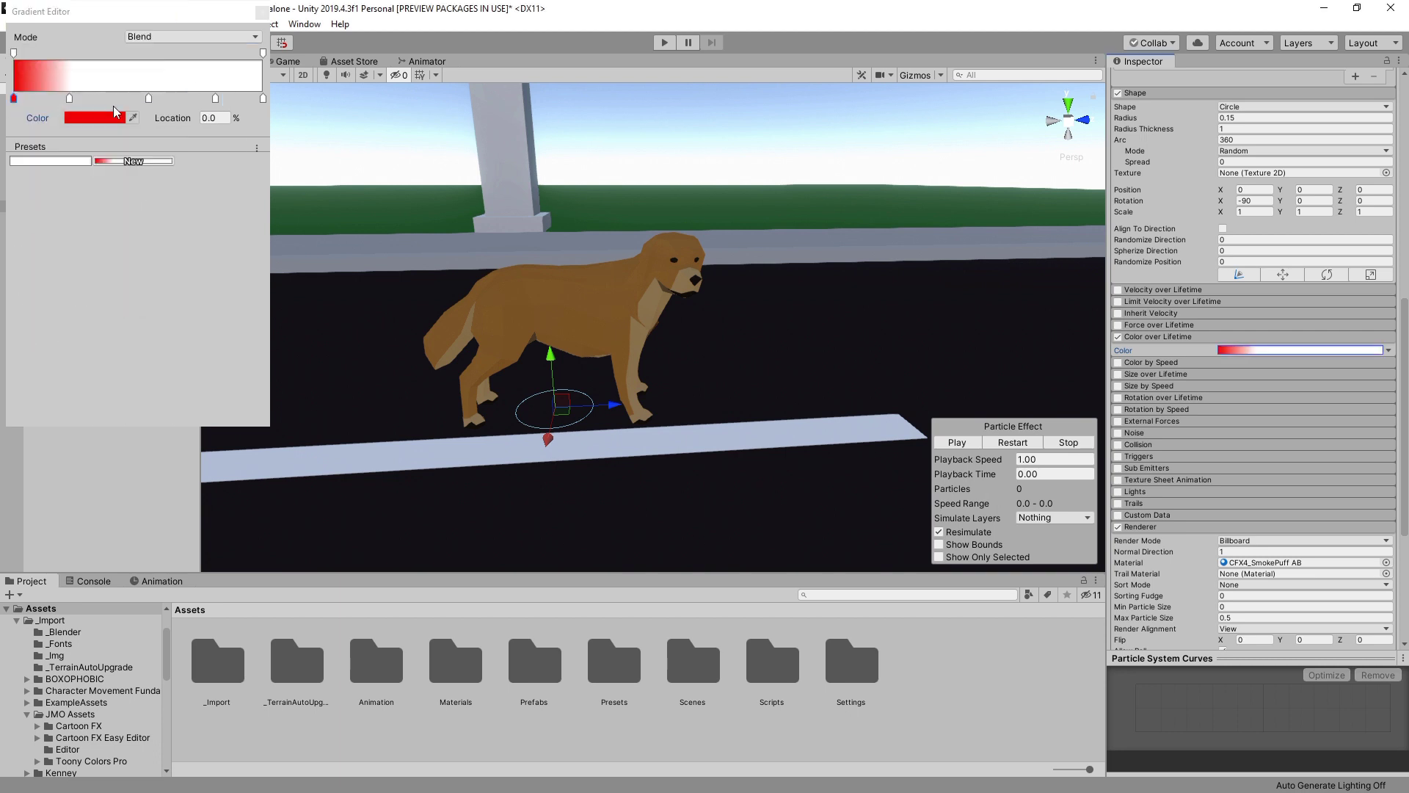
Color the three added gradient keys green, blue and magenta, and preview the particle burst.
{"action": "left_click", "coordinate": [70, 98]}
{"action": "left_click", "coordinate": [94, 118]}
{"action": "left_click", "coordinate": [18, 341]}
{"action": "left_click", "coordinate": [149, 99]}
{"action": "left_click", "coordinate": [93, 118]}
{"action": "left_click", "coordinate": [57, 198]}
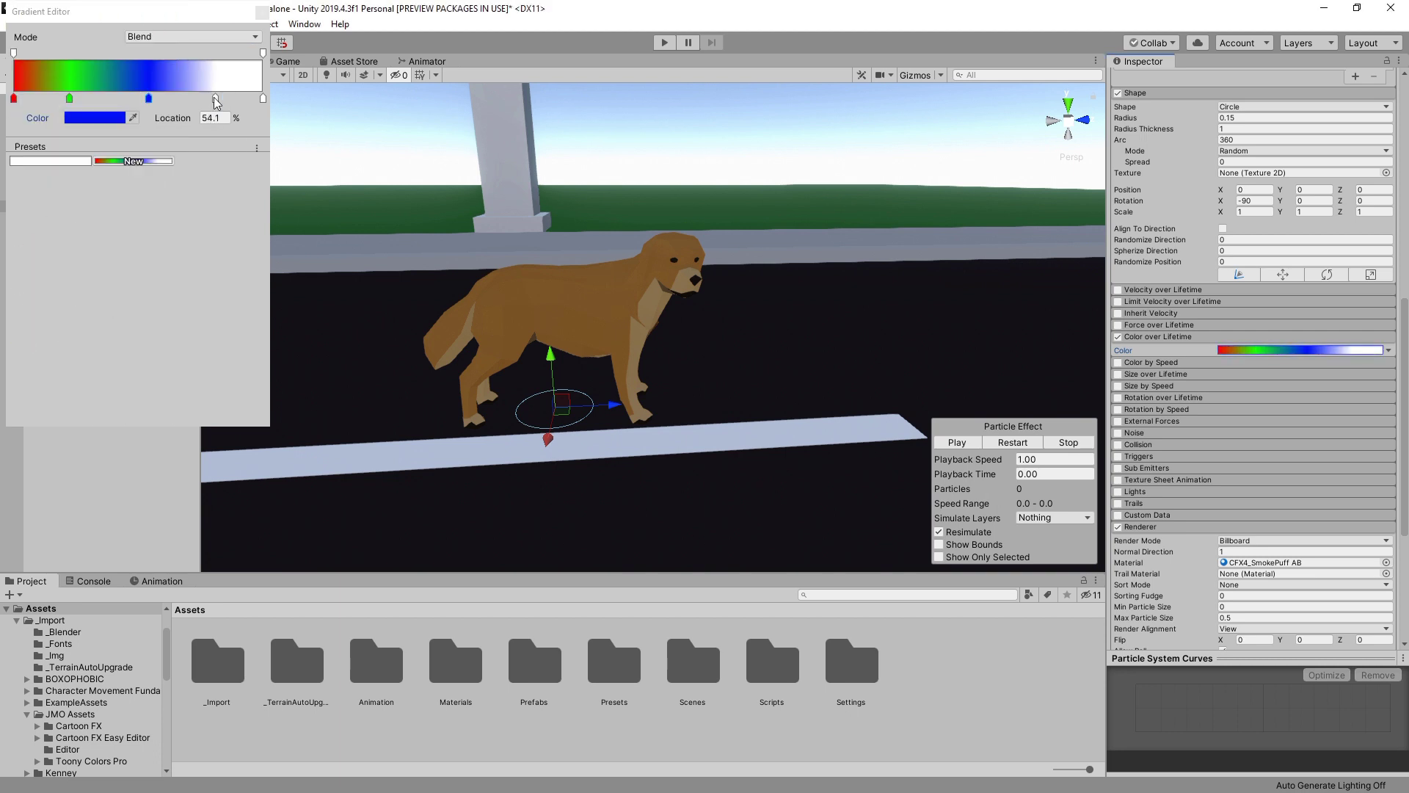
{"action": "left_click", "coordinate": [215, 99]}
{"action": "left_click", "coordinate": [94, 118]}
{"action": "left_click", "coordinate": [91, 212]}
{"action": "left_click", "coordinate": [971, 446]}
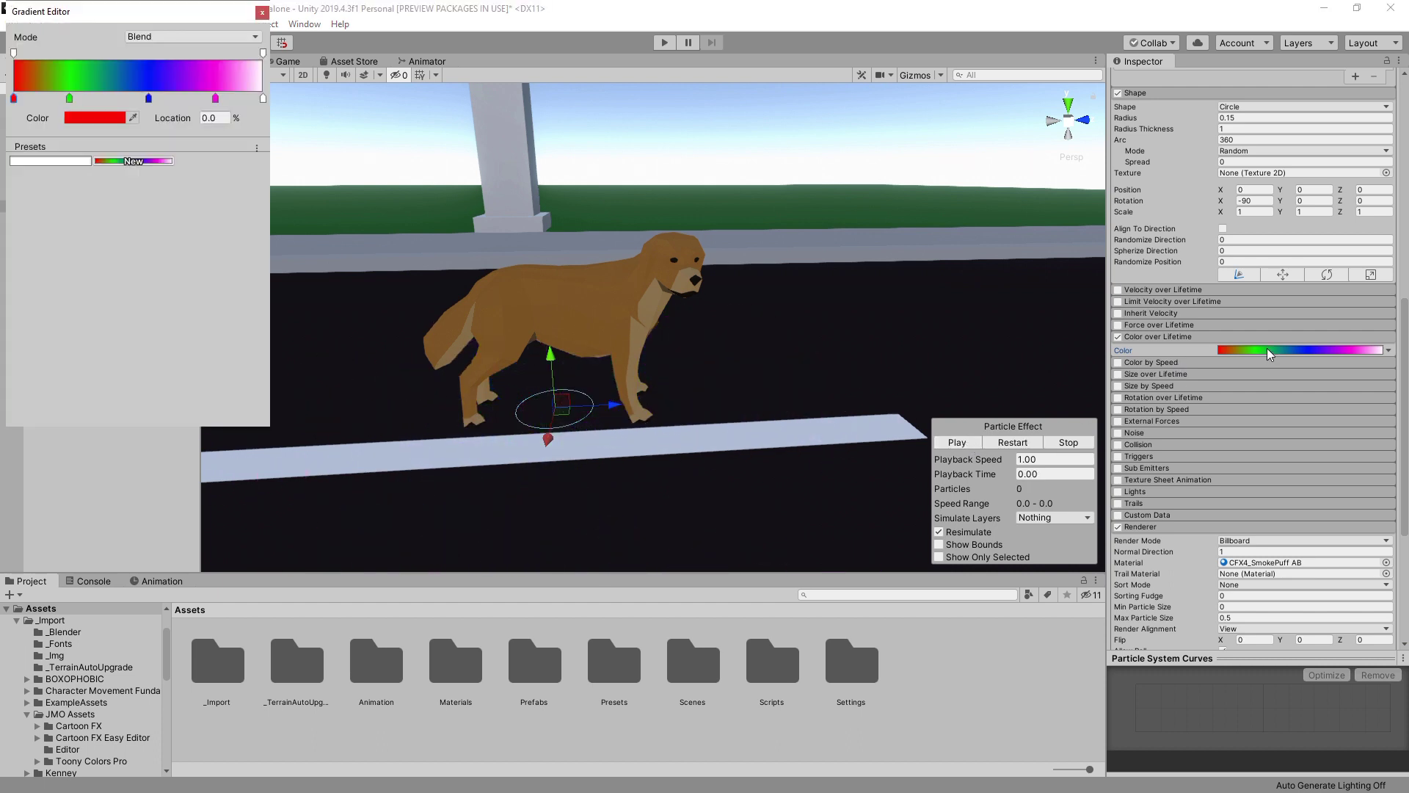
Remove the three added color keys from the gradient and set its first color key back to white.
{"action": "left_click_drag", "start_coordinate": [69, 98], "coordinate": [98, 170]}
{"action": "left_click_drag", "start_coordinate": [148, 98], "coordinate": [150, 169]}
{"action": "left_click_drag", "start_coordinate": [215, 98], "coordinate": [215, 169]}
{"action": "left_click", "coordinate": [13, 98]}
{"action": "left_click", "coordinate": [96, 118]}
{"action": "left_click_drag", "start_coordinate": [91, 138], "coordinate": [66, 119]}
{"action": "left_click", "coordinate": [169, 13]}
Set the gradient's end alpha key to 0 so the particles fade out, and preview the burst.
{"action": "left_click", "coordinate": [263, 53]}
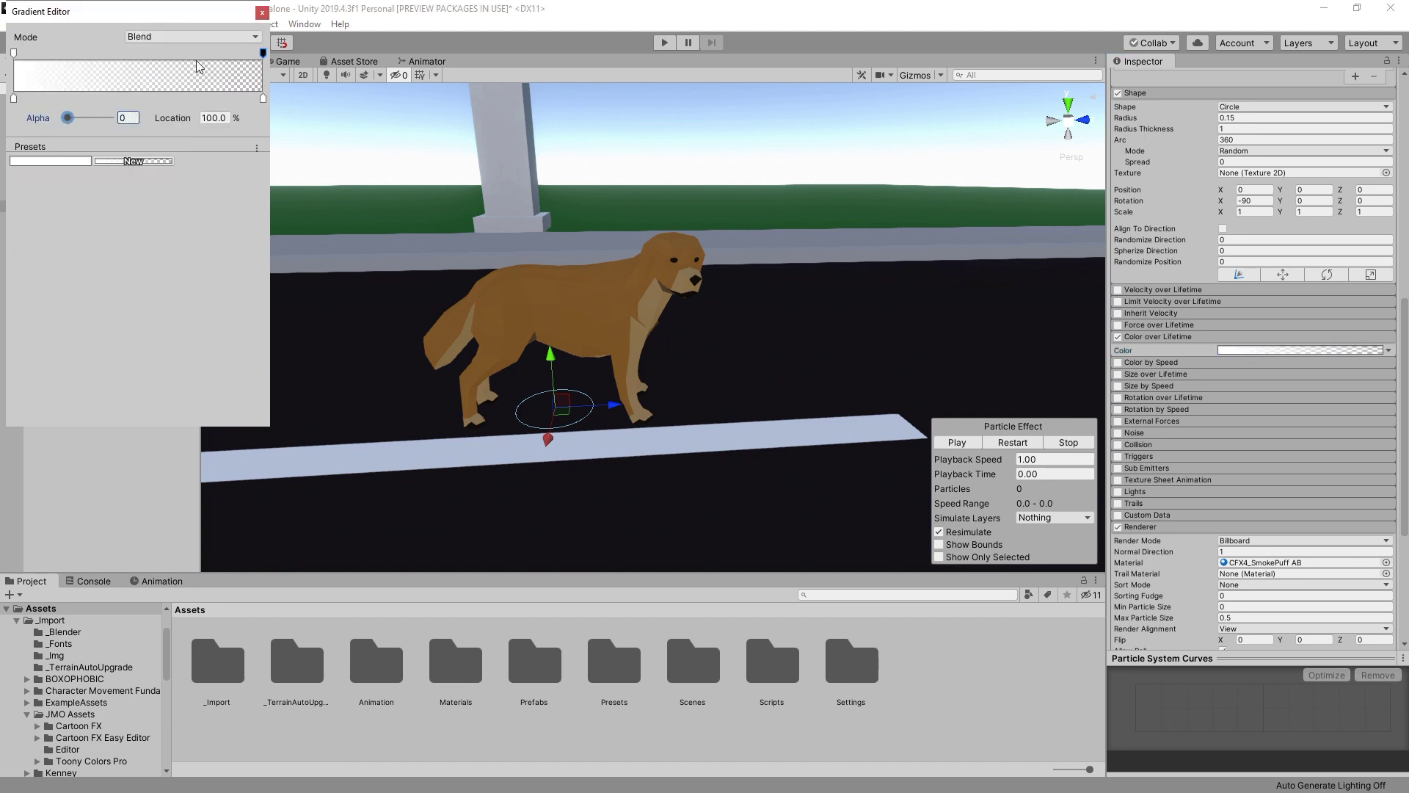
{"action": "left_click", "coordinate": [262, 13]}
{"action": "left_click", "coordinate": [957, 442]}
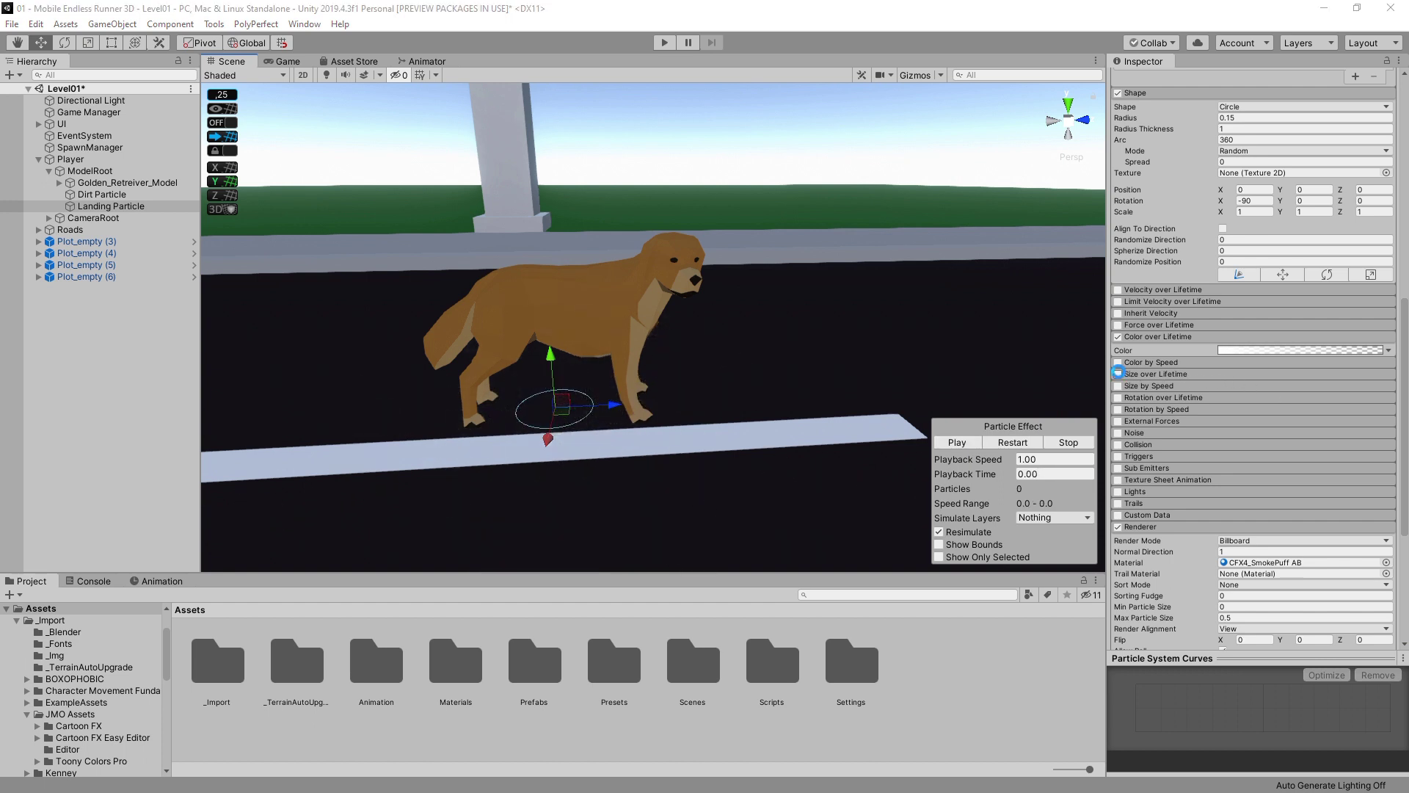
Enable the Size over Lifetime module and open its size curve in an enlarged curve editor.
{"action": "left_click", "coordinate": [1154, 374]}
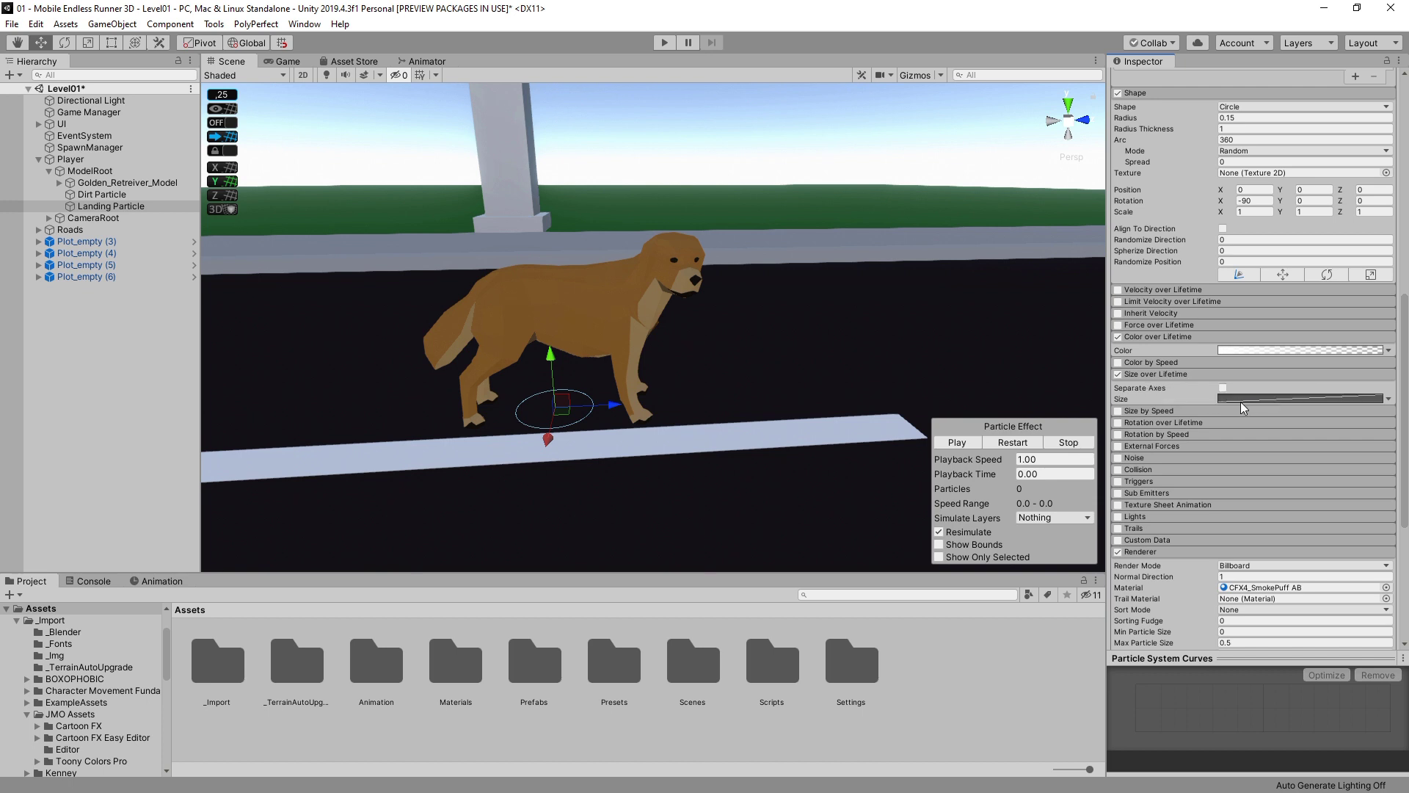
{"action": "left_click", "coordinate": [1300, 397]}
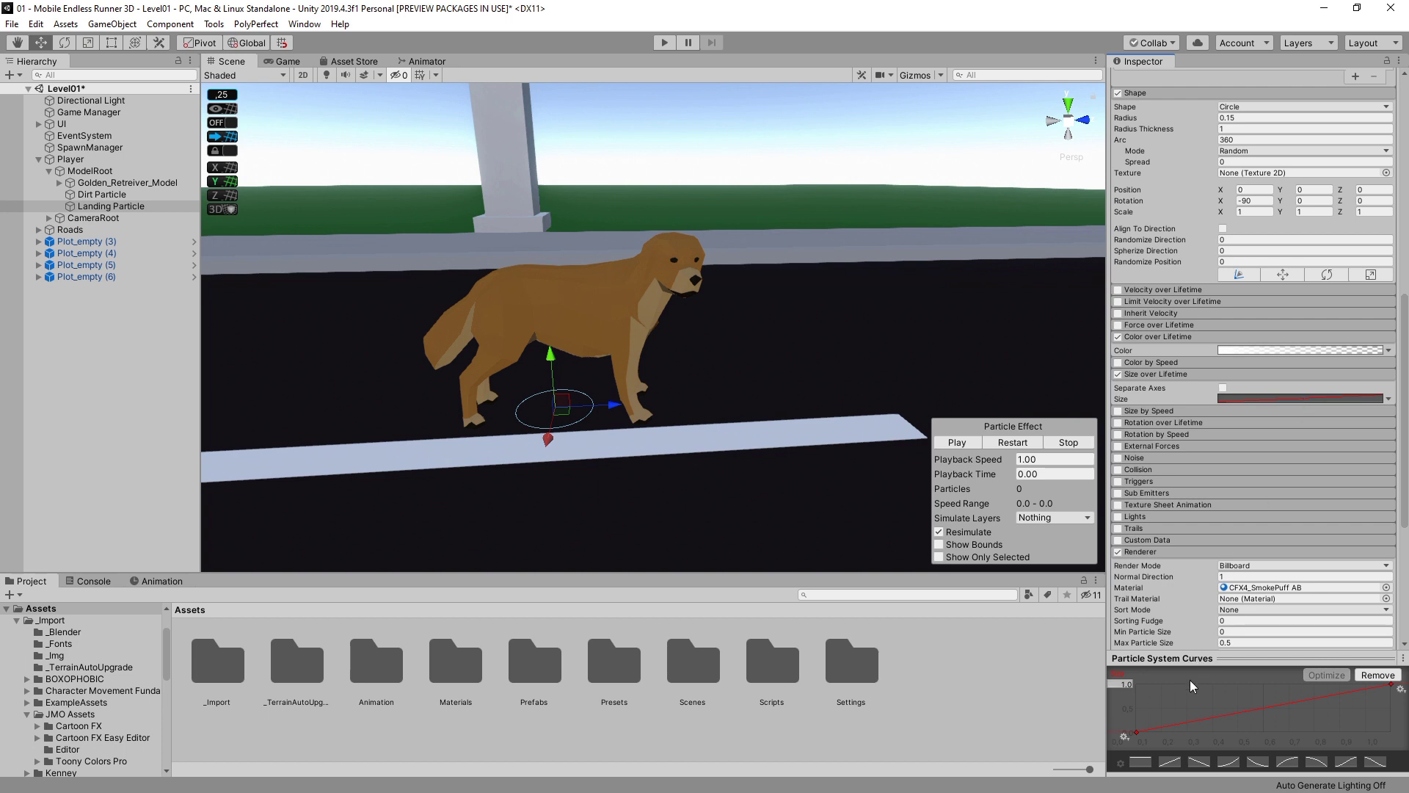
{"action": "left_click_drag", "start_coordinate": [1198, 662], "coordinate": [1194, 444]}
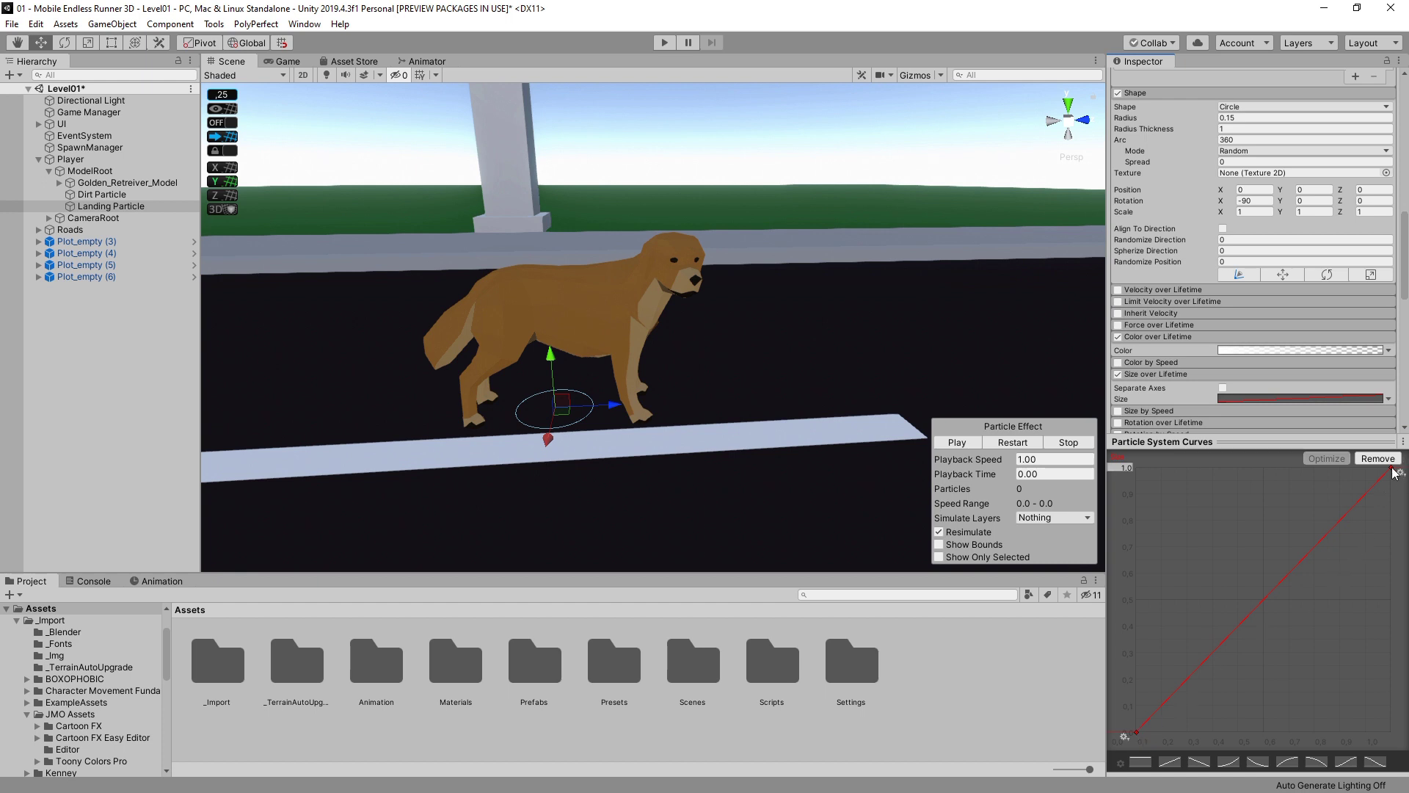
Lower the size curve's end key to 0 and add a key peaking at 1.0 at about 0.15 of the lifetime.
{"action": "left_click_drag", "start_coordinate": [1393, 467], "coordinate": [1396, 552]}
{"action": "left_click_drag", "start_coordinate": [1393, 577], "coordinate": [1403, 729]}
{"action": "double_click", "coordinate": [1264, 731]}
{"action": "left_click_drag", "start_coordinate": [1265, 733], "coordinate": [1181, 470]}
Preview the resized particle burst several times and save the scene.
{"action": "left_click", "coordinate": [969, 444]}
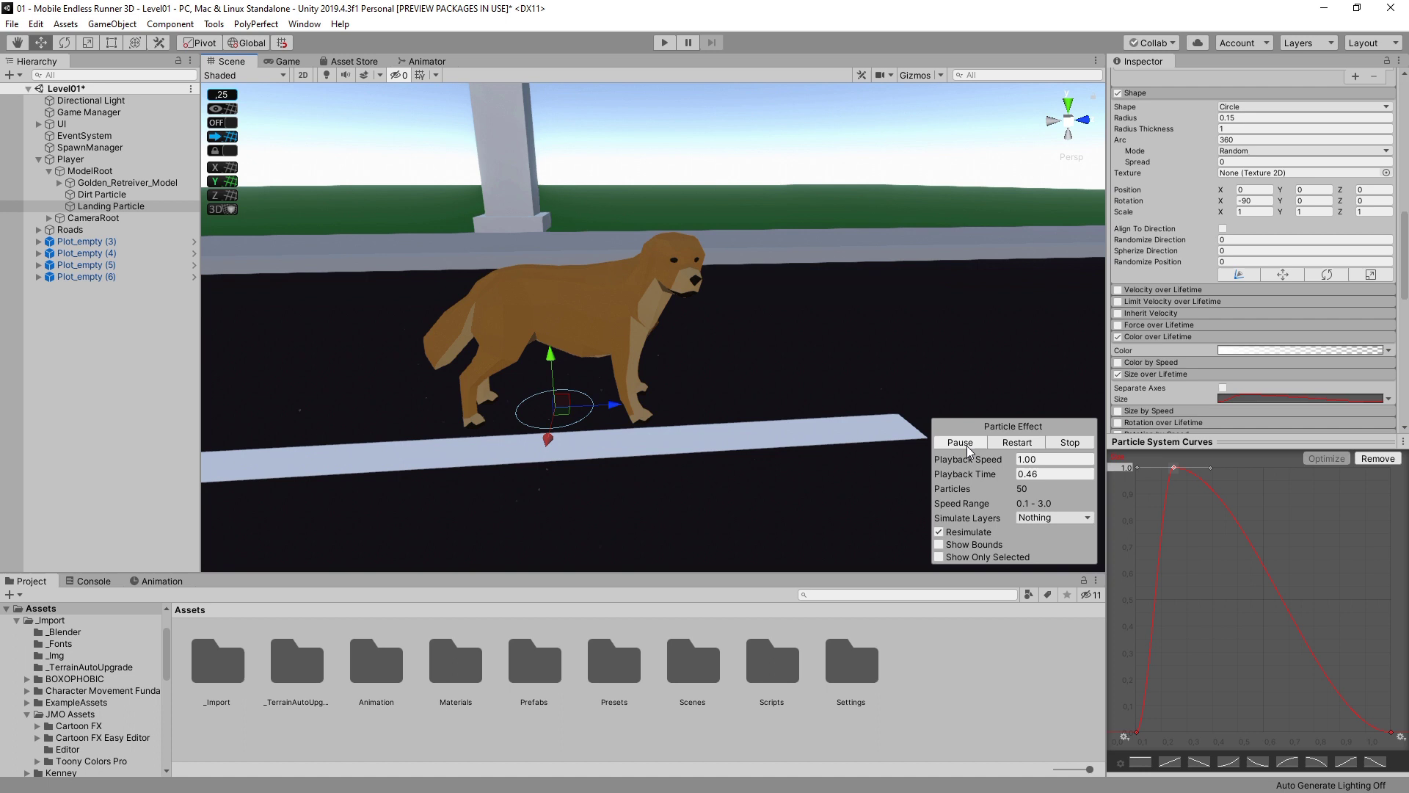
{"action": "left_click", "coordinate": [958, 443]}
{"action": "left_click", "coordinate": [959, 443]}
{"action": "left_click", "coordinate": [959, 443]}
{"action": "key", "text": "ctrl+s"}
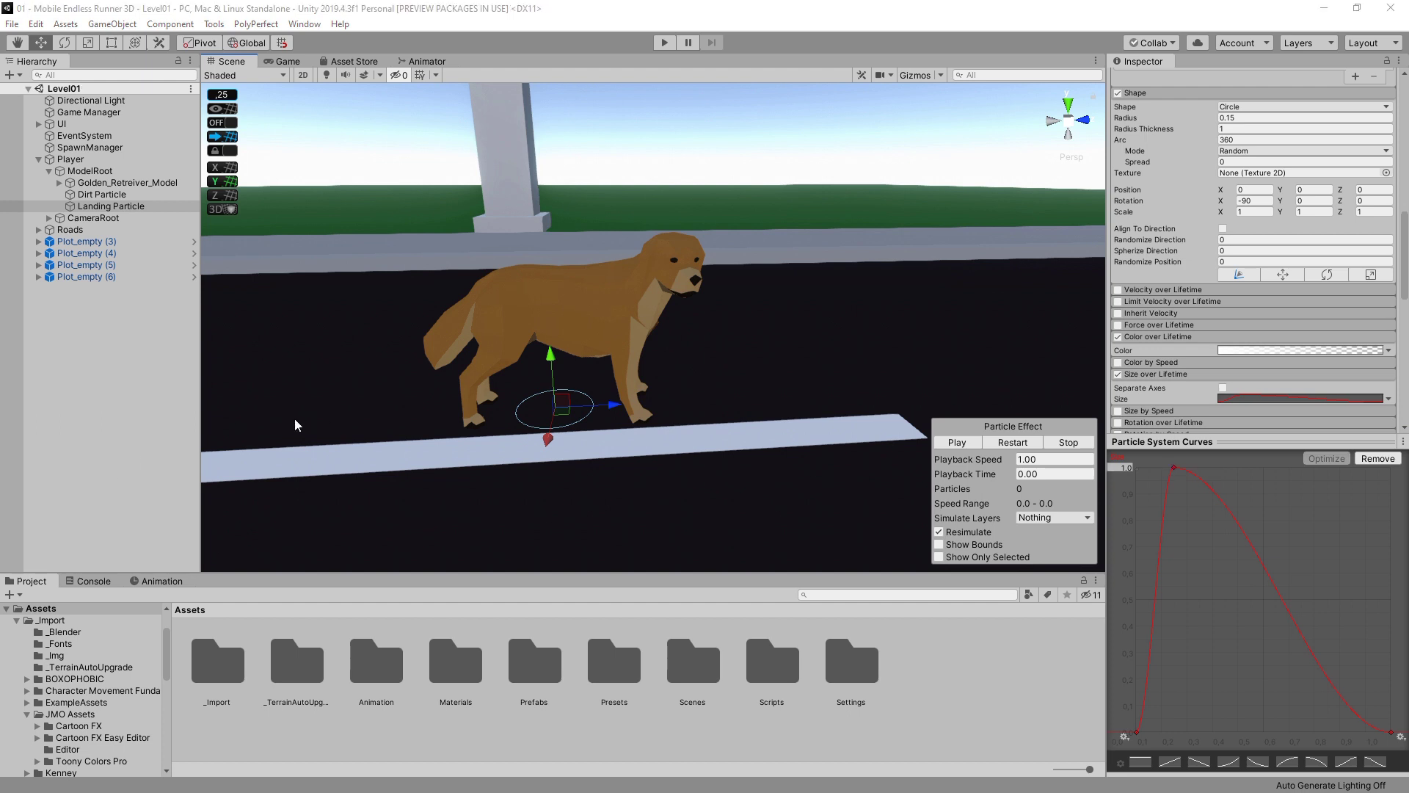
Open the Player's AnimationControl script for editing in Visual Studio.
{"action": "left_click", "coordinate": [72, 162]}
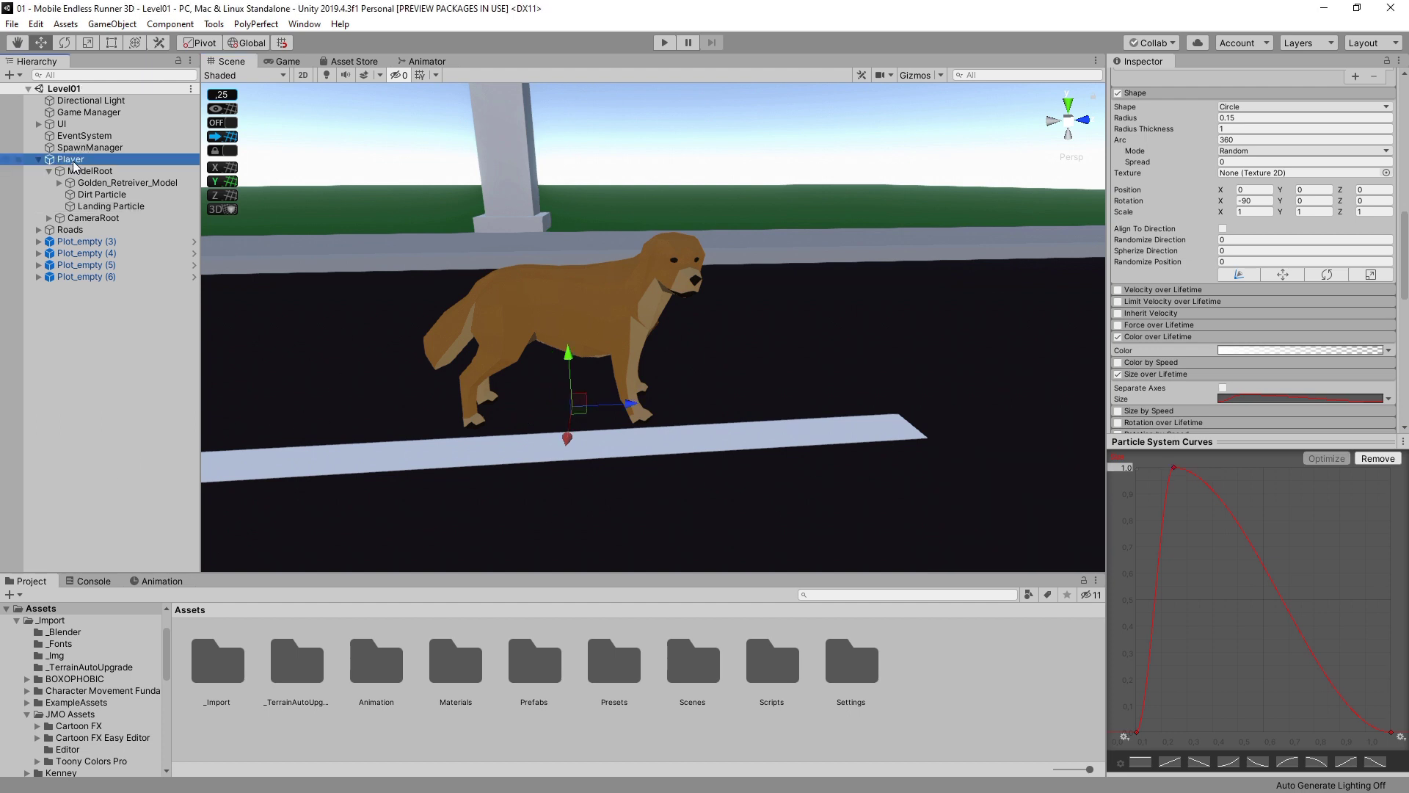
{"action": "scroll", "coordinate": [1266, 412], "scroll_direction": "down", "scroll_amount": 2}
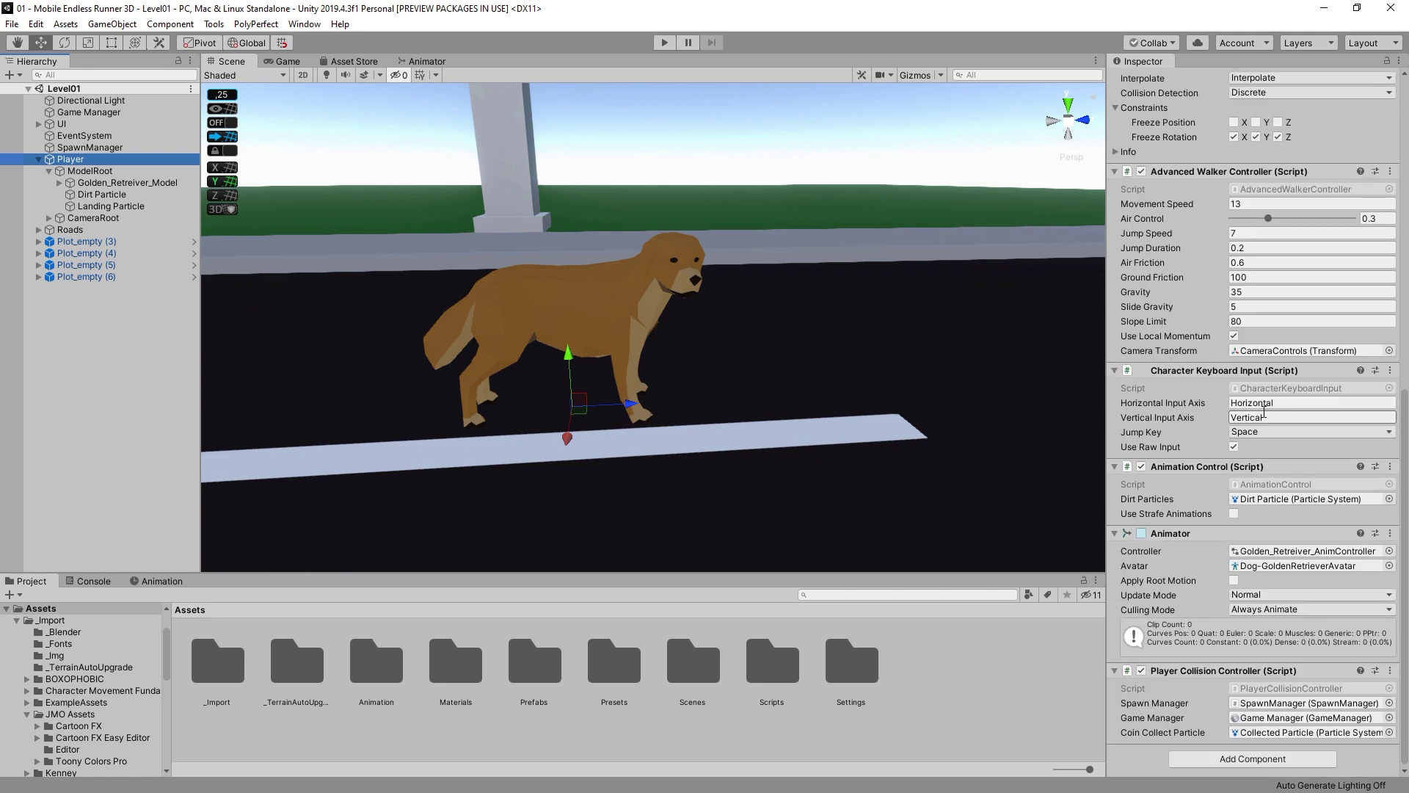
{"action": "right_click", "coordinate": [1199, 468]}
{"action": "left_click", "coordinate": [1240, 601]}
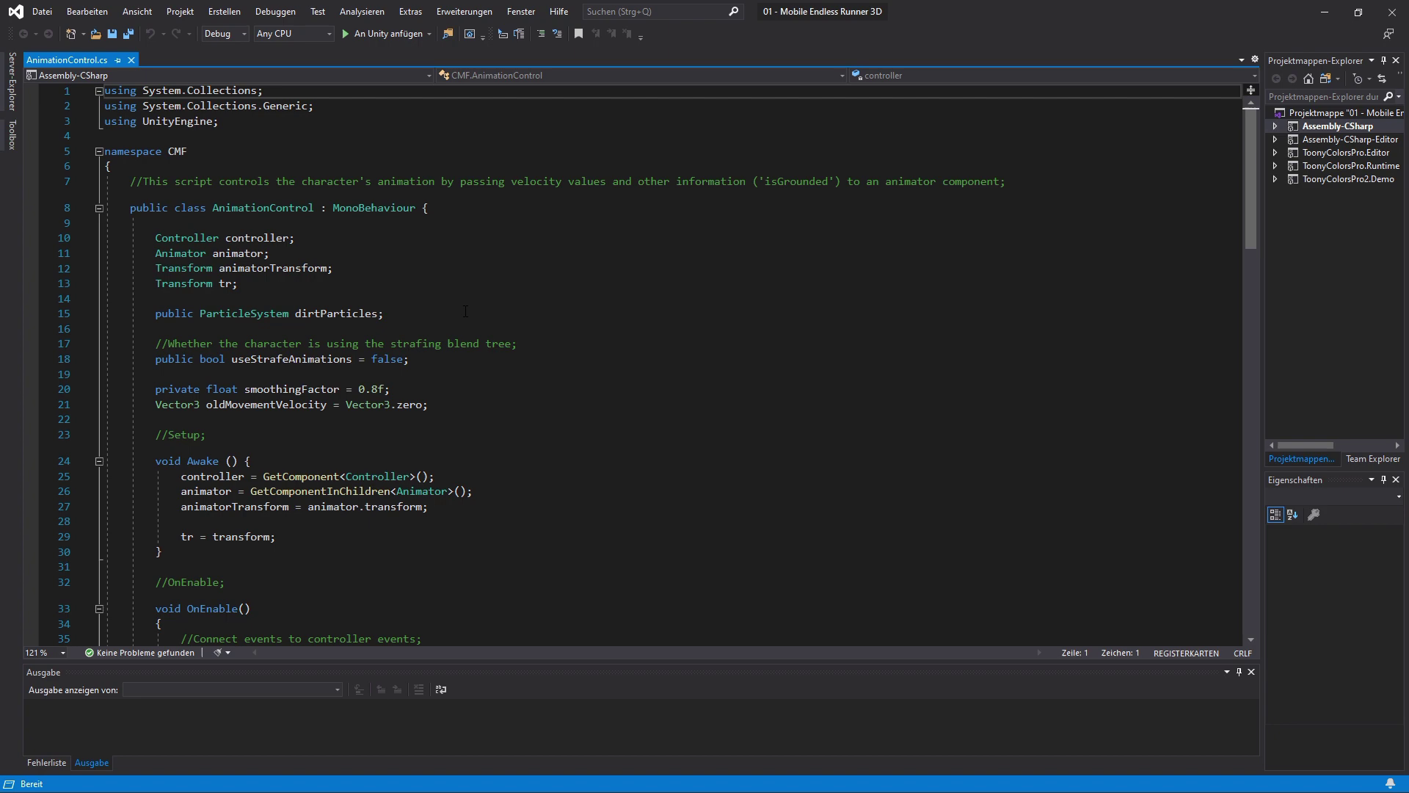
Declare a public ParticleSystem field named landingParticles below dirtParticles in the AnimationControl class.
{"action": "left_click", "coordinate": [465, 313]}
{"action": "key", "text": "Return"}
{"action": "type", "text": "public ParticleSystem landingParticles;"}
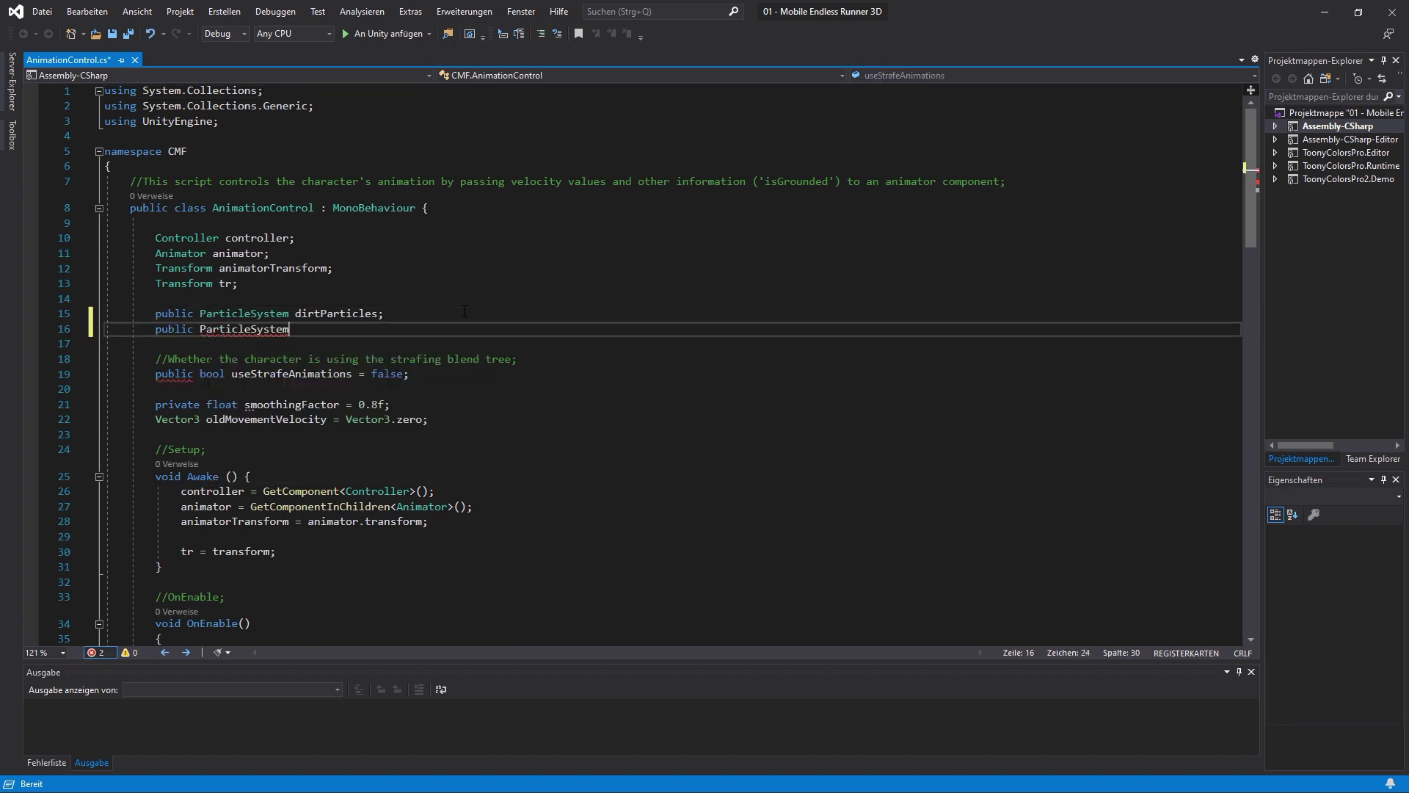
Save the script and add a landingParticles.Play(); call to the OnLand handler of AnimationControl.
{"action": "key", "text": "ctrl+s"}
{"action": "scroll", "coordinate": [363, 359], "scroll_direction": "down", "scroll_amount": 20}
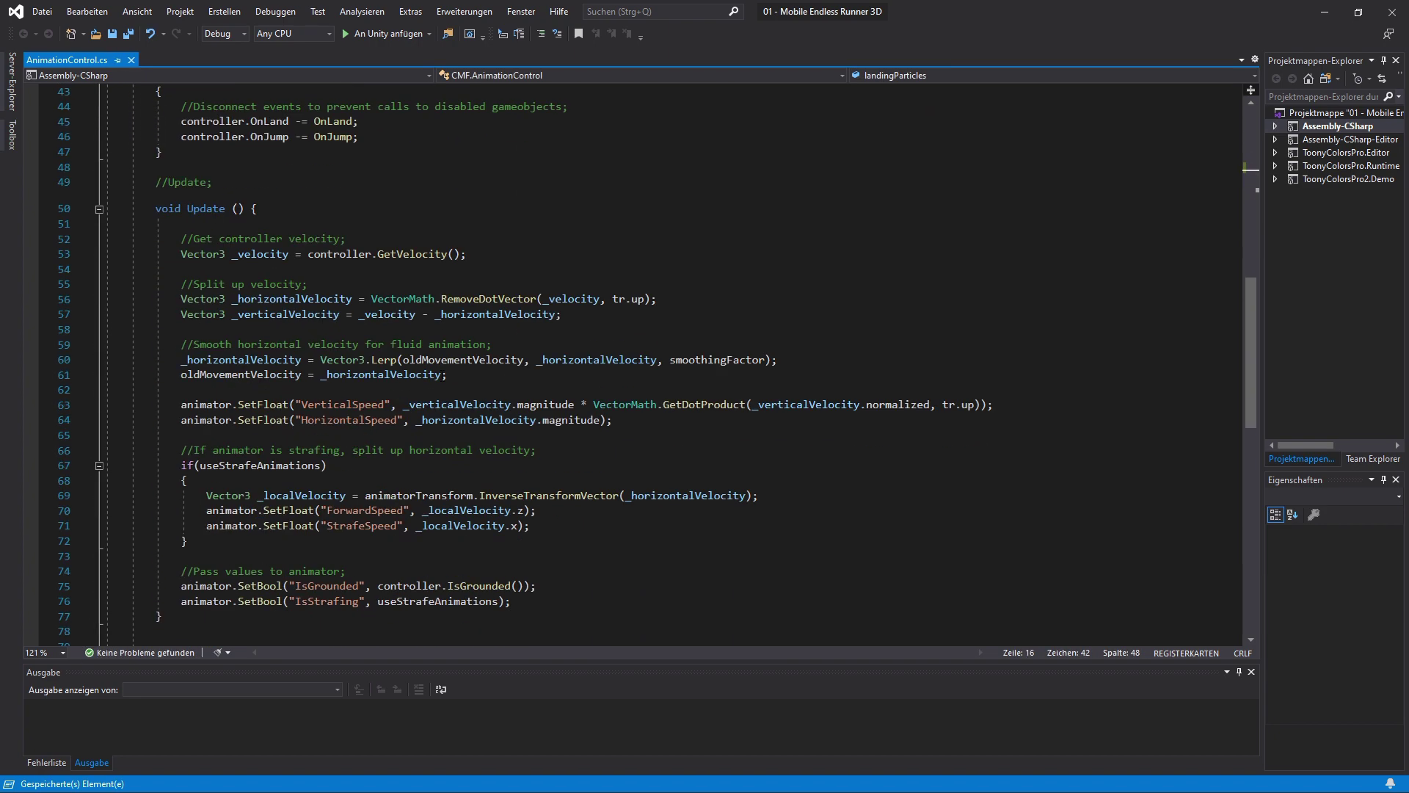
{"action": "left_click", "coordinate": [363, 360]}
{"action": "key", "text": "Return"}
{"action": "type", "text": "landingParticles.Play();"}
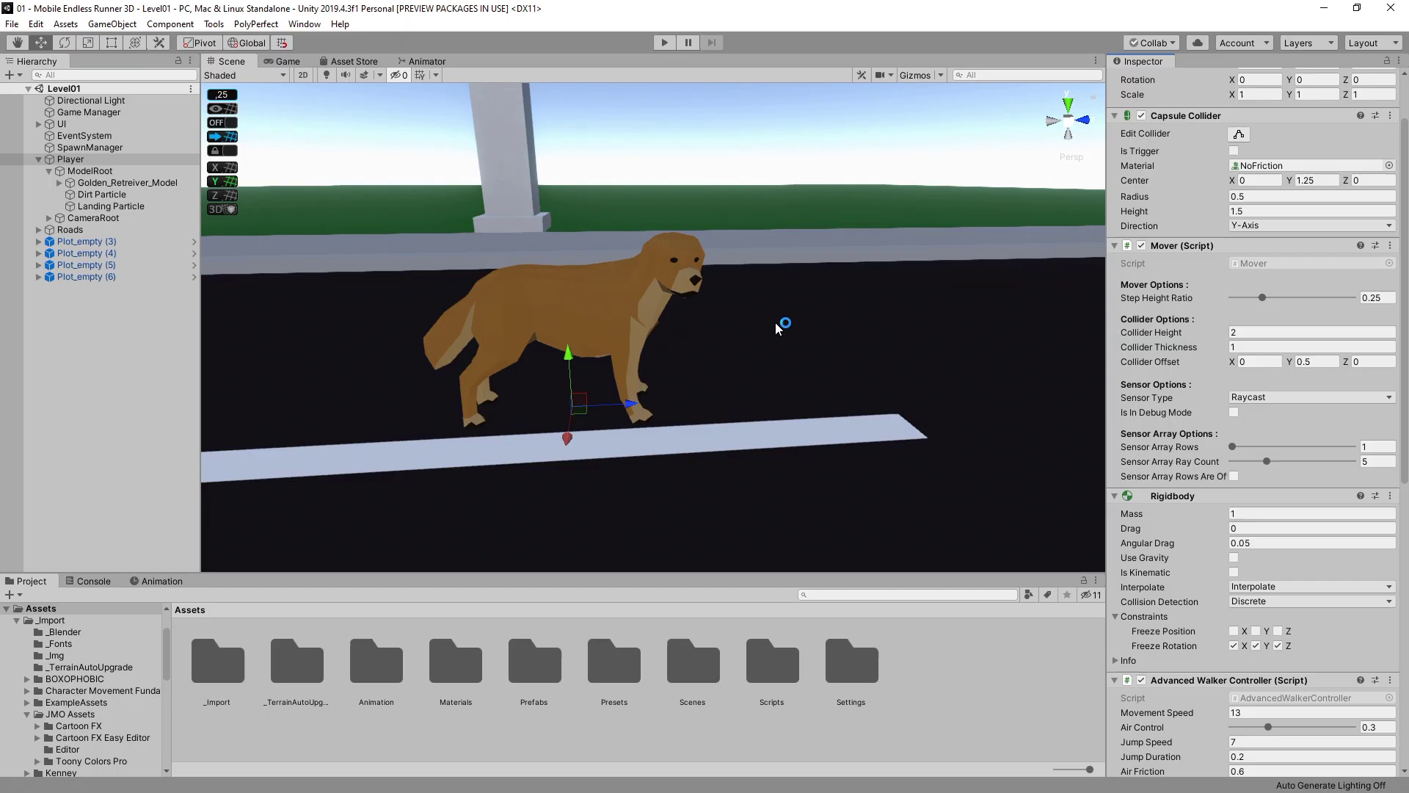
Assign the Landing Particle object to the Landing Particles field of the Player's Animation Control script and save the scene.
{"action": "scroll", "coordinate": [1285, 492], "scroll_direction": "down", "scroll_amount": 10}
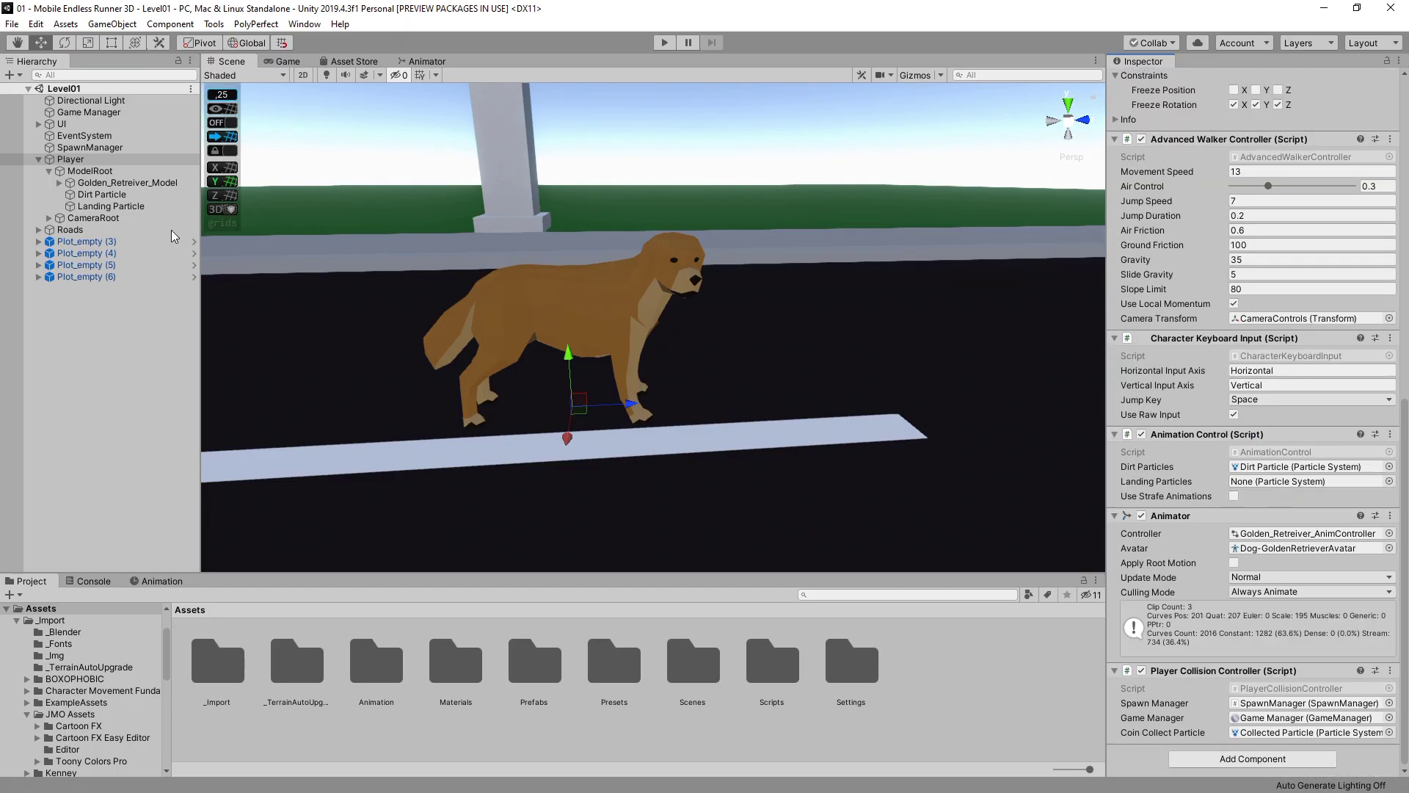
{"action": "left_click_drag", "start_coordinate": [97, 206], "coordinate": [1307, 481]}
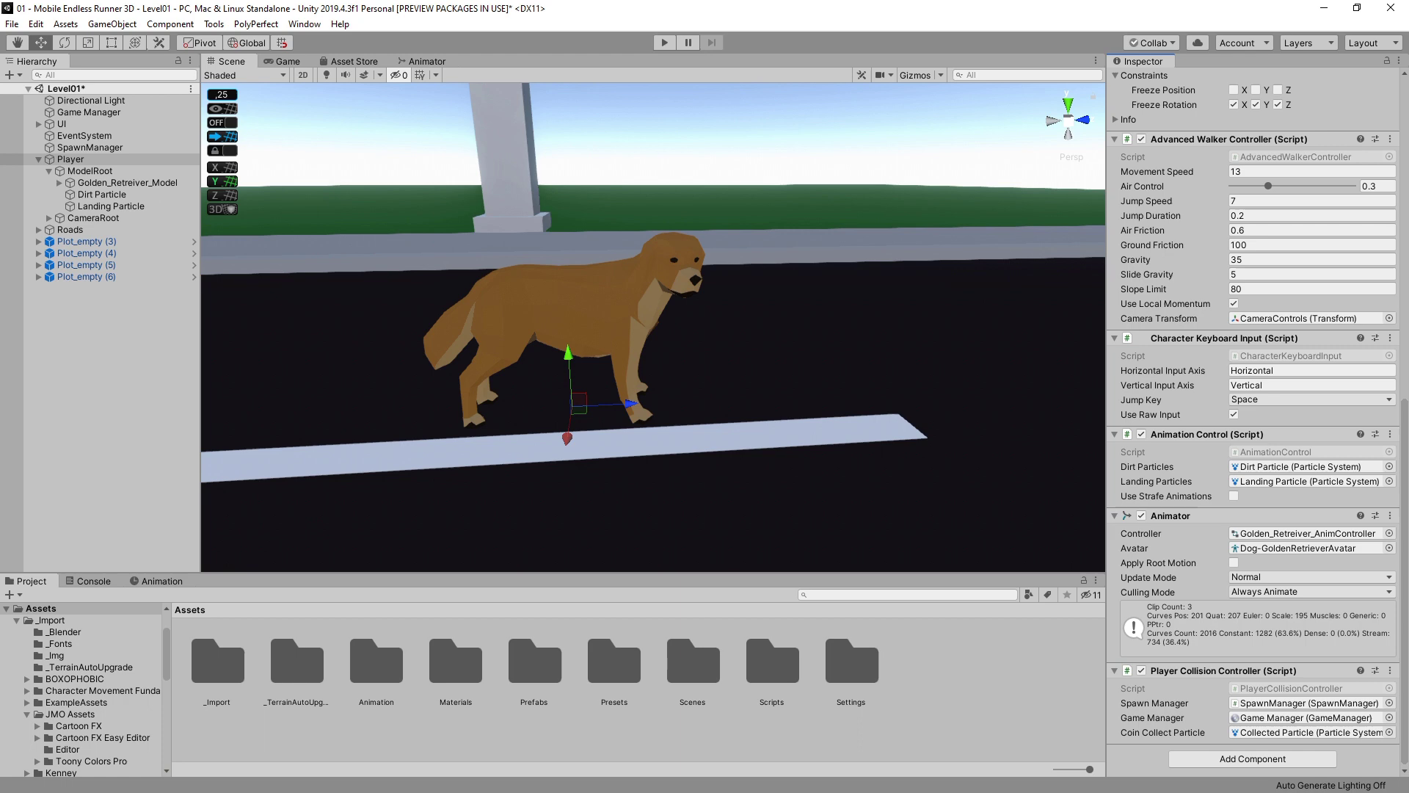
{"action": "key", "text": "ctrl+s"}
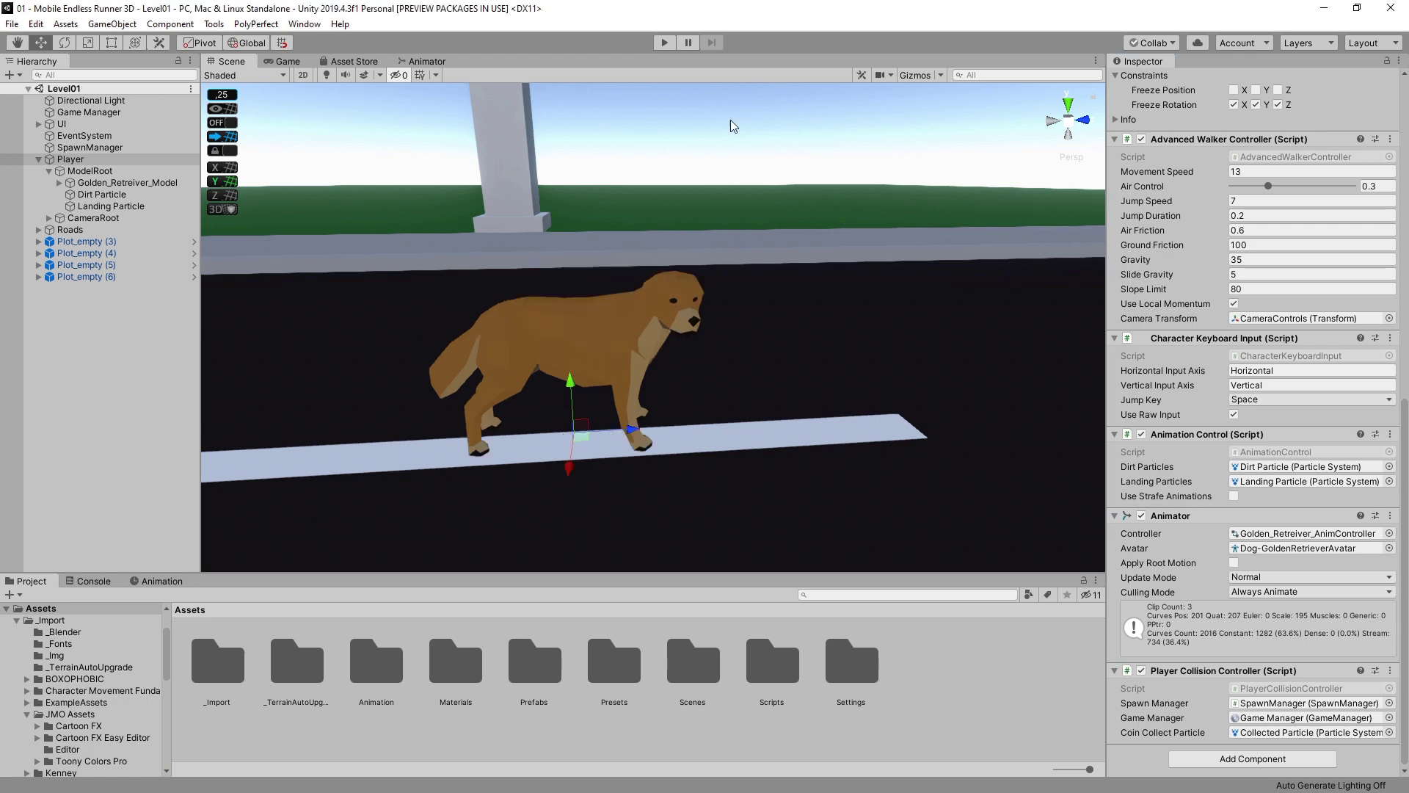
Play-test the level, jumping and steering the dog to check the landing smoke effect.
{"action": "left_click", "coordinate": [664, 43]}
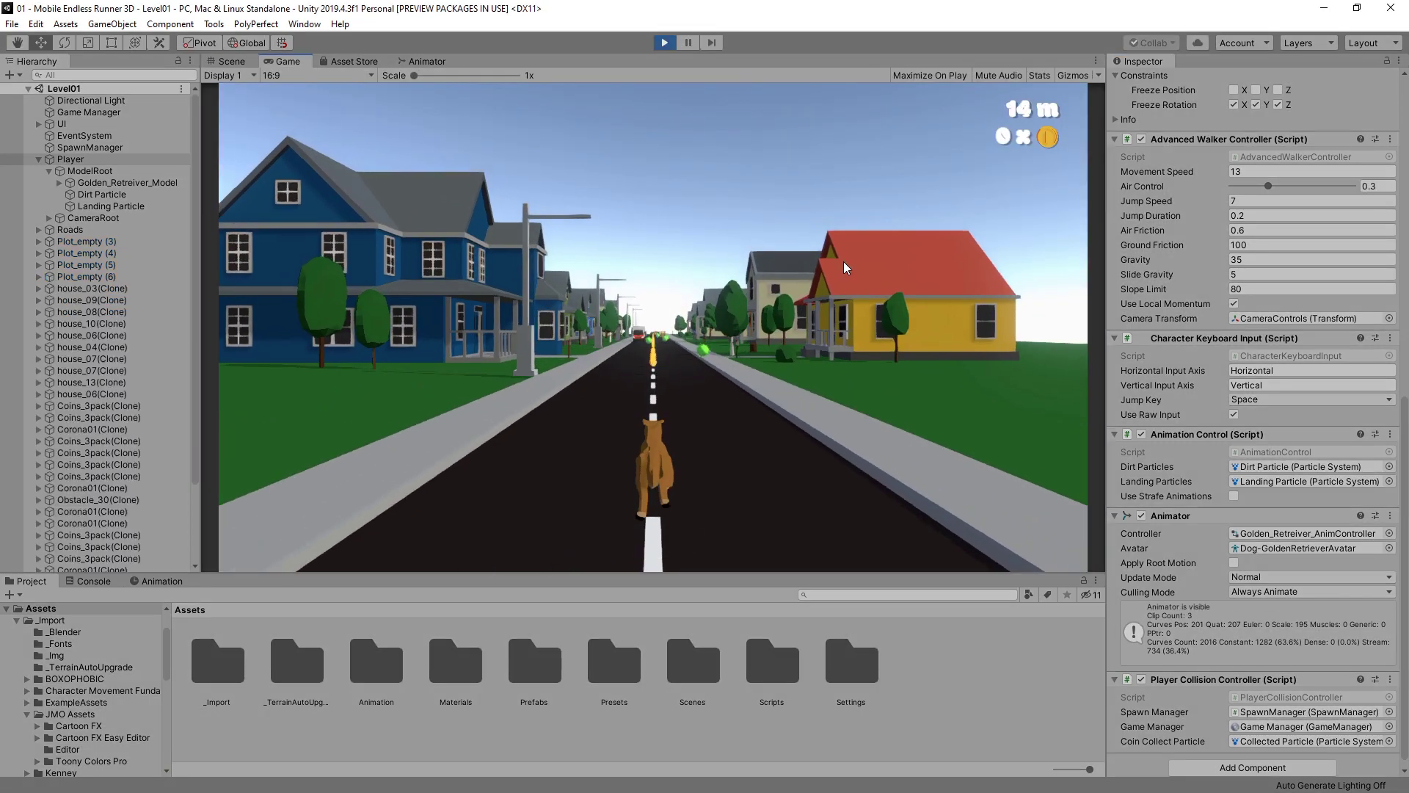
{"action": "key", "text": "space"}
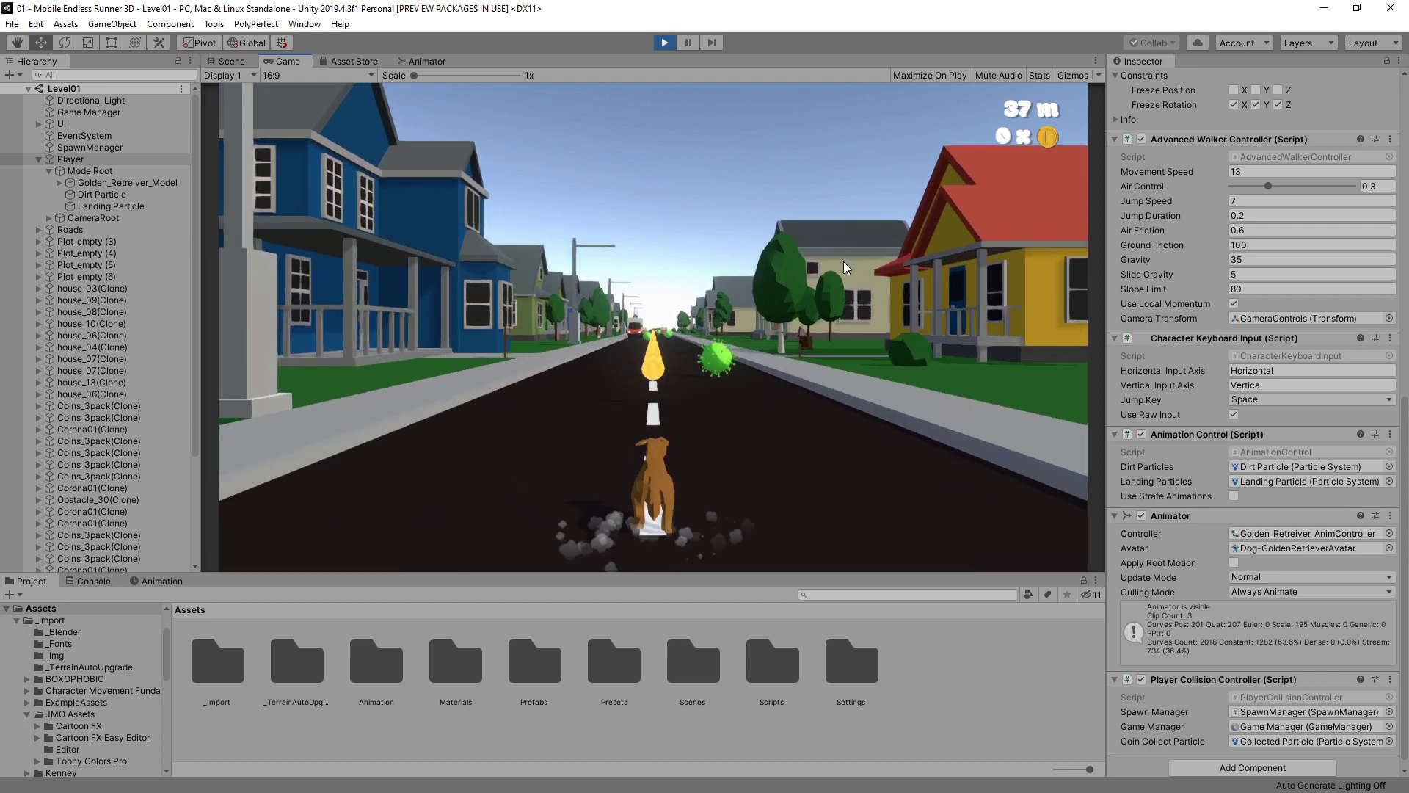
{"action": "key", "text": "Left"}
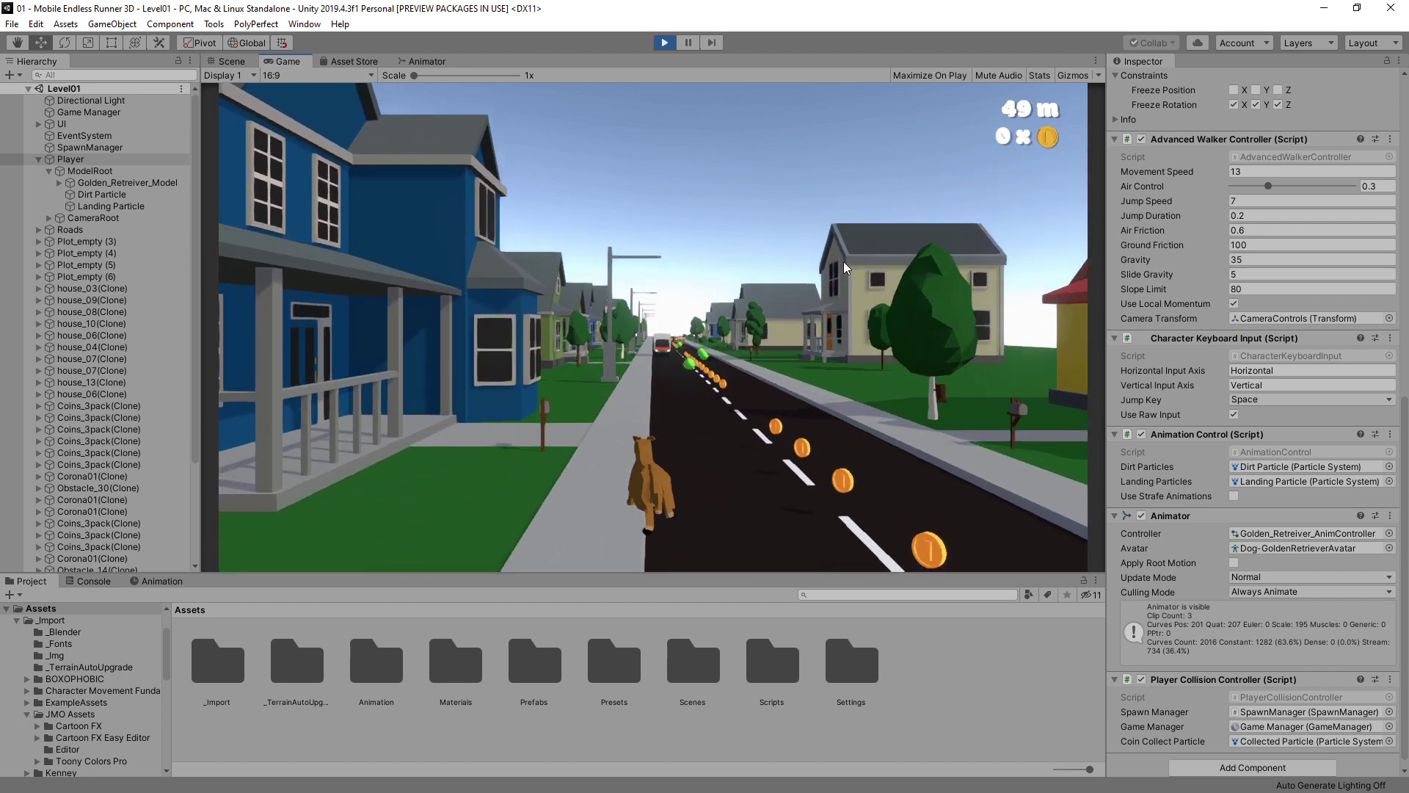
{"action": "key", "text": "Right"}
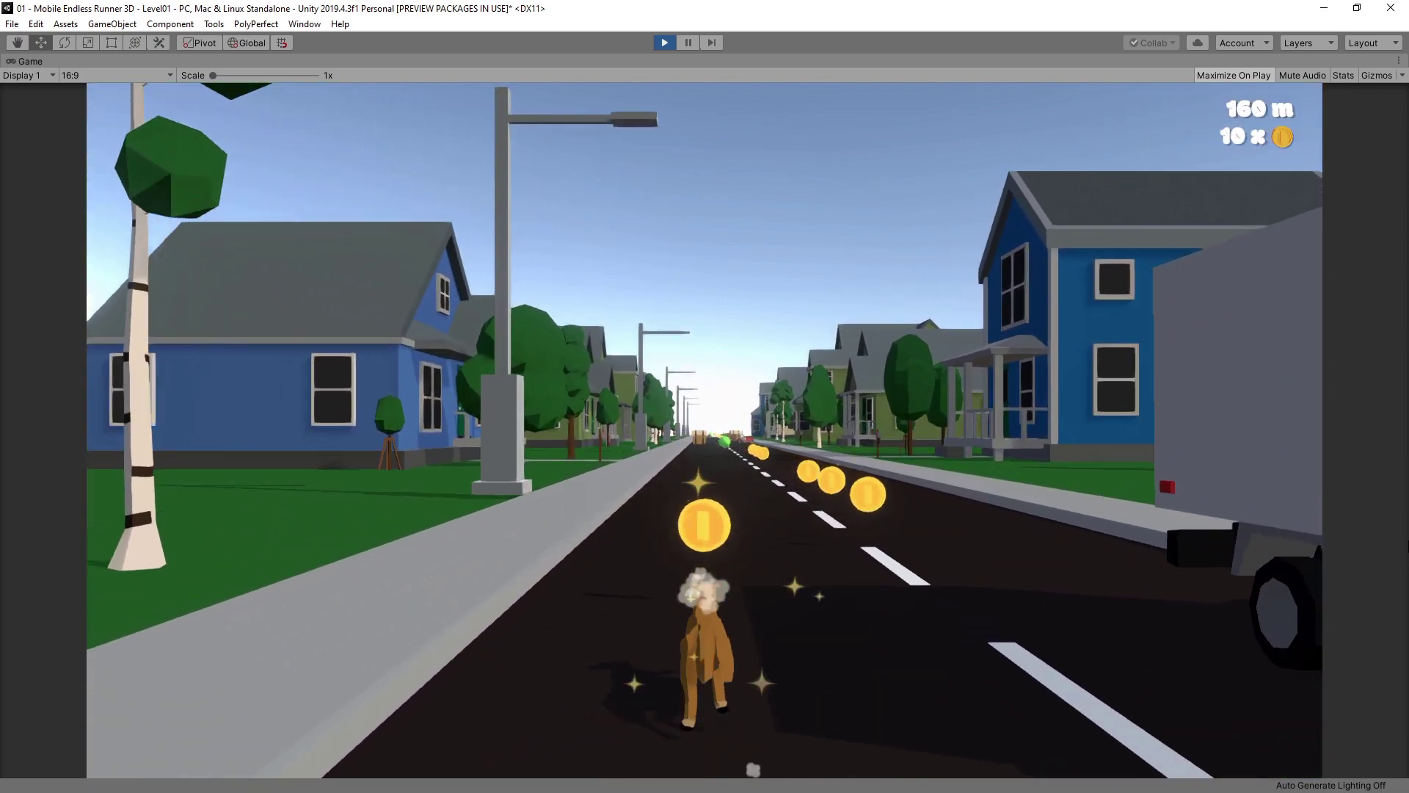
{"action": "key", "text": "Right"}
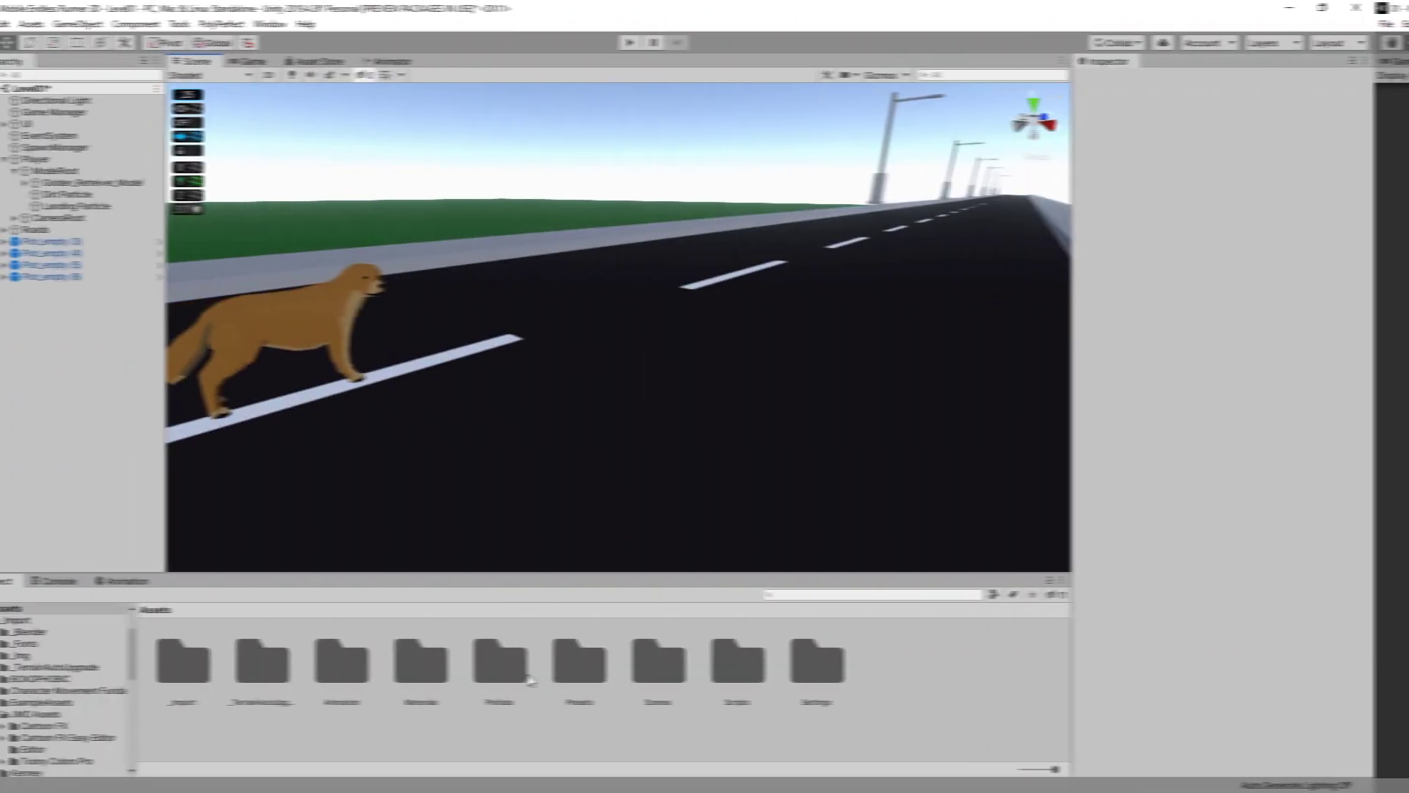
Place the Corona01 prefab from the Prefabs folder on the road near the dog.
{"action": "double_click", "coordinate": [548, 665]}
{"action": "left_click_drag", "start_coordinate": [614, 660], "coordinate": [725, 363]}
{"action": "key", "text": "f"}
Add a Particle System as a child of Corona01 and name it EnemyHit Particle.
{"action": "right_click", "coordinate": [81, 111]}
{"action": "mouse_move", "coordinate": [184, 359]}
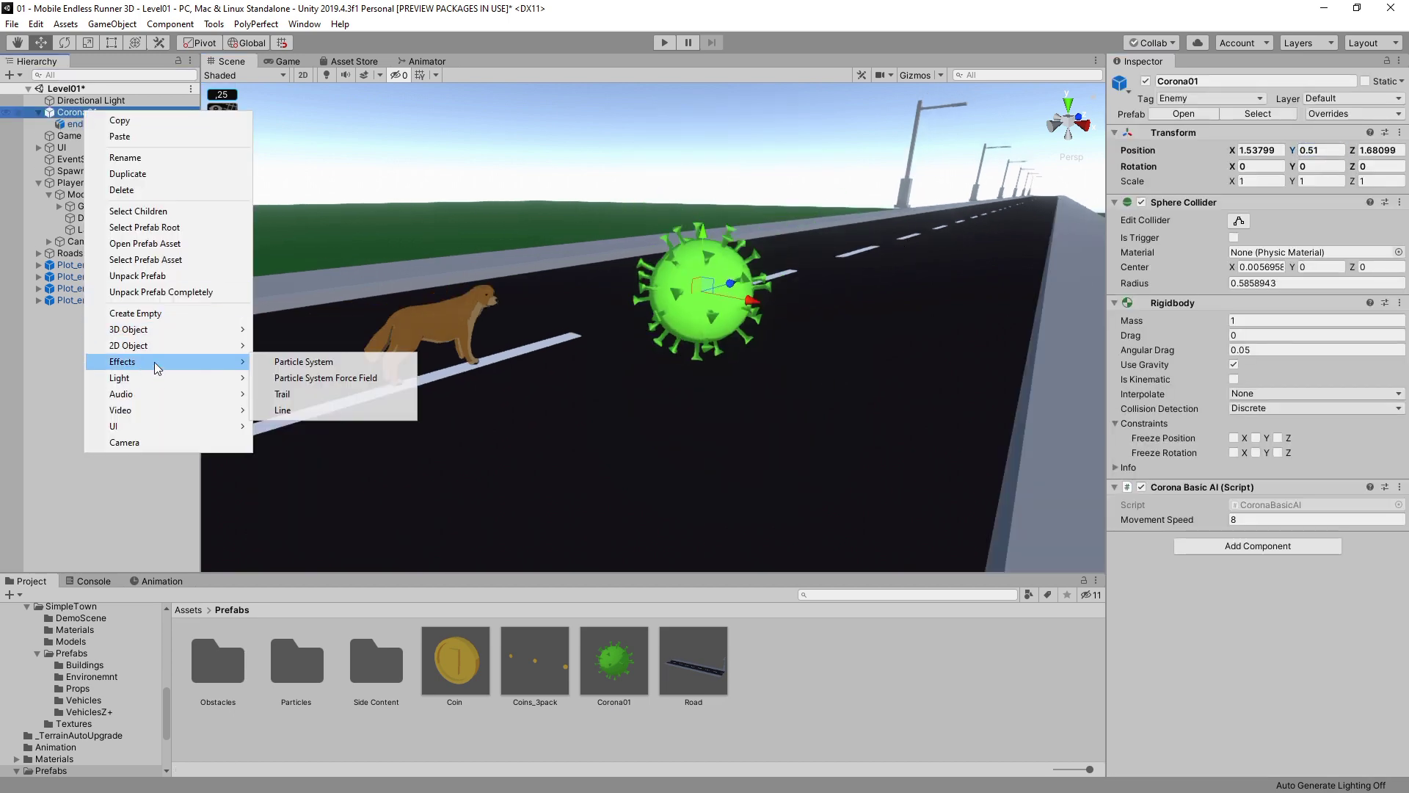
{"action": "left_click", "coordinate": [308, 359]}
{"action": "type", "text": "EnemyHit Particle"}
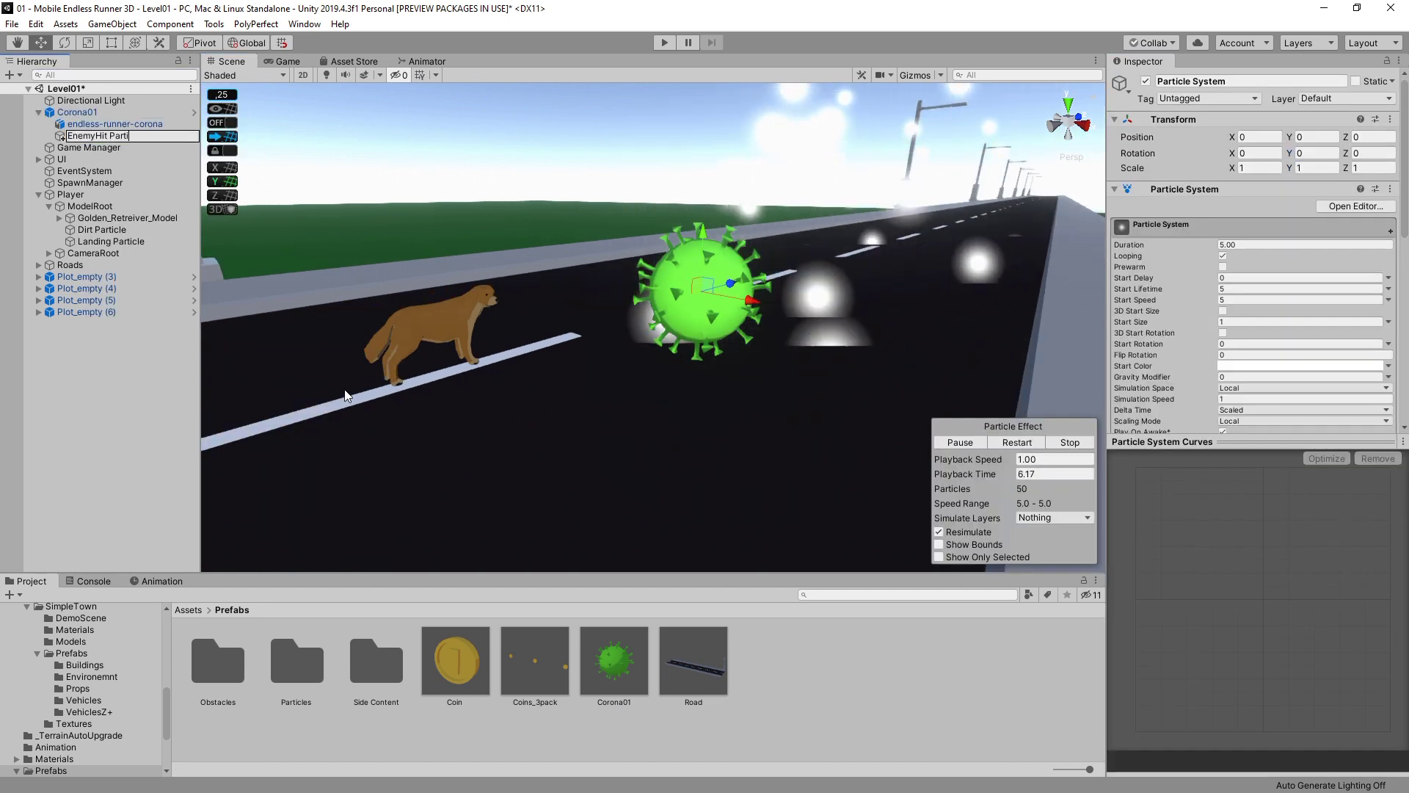
{"action": "key", "text": "Return"}
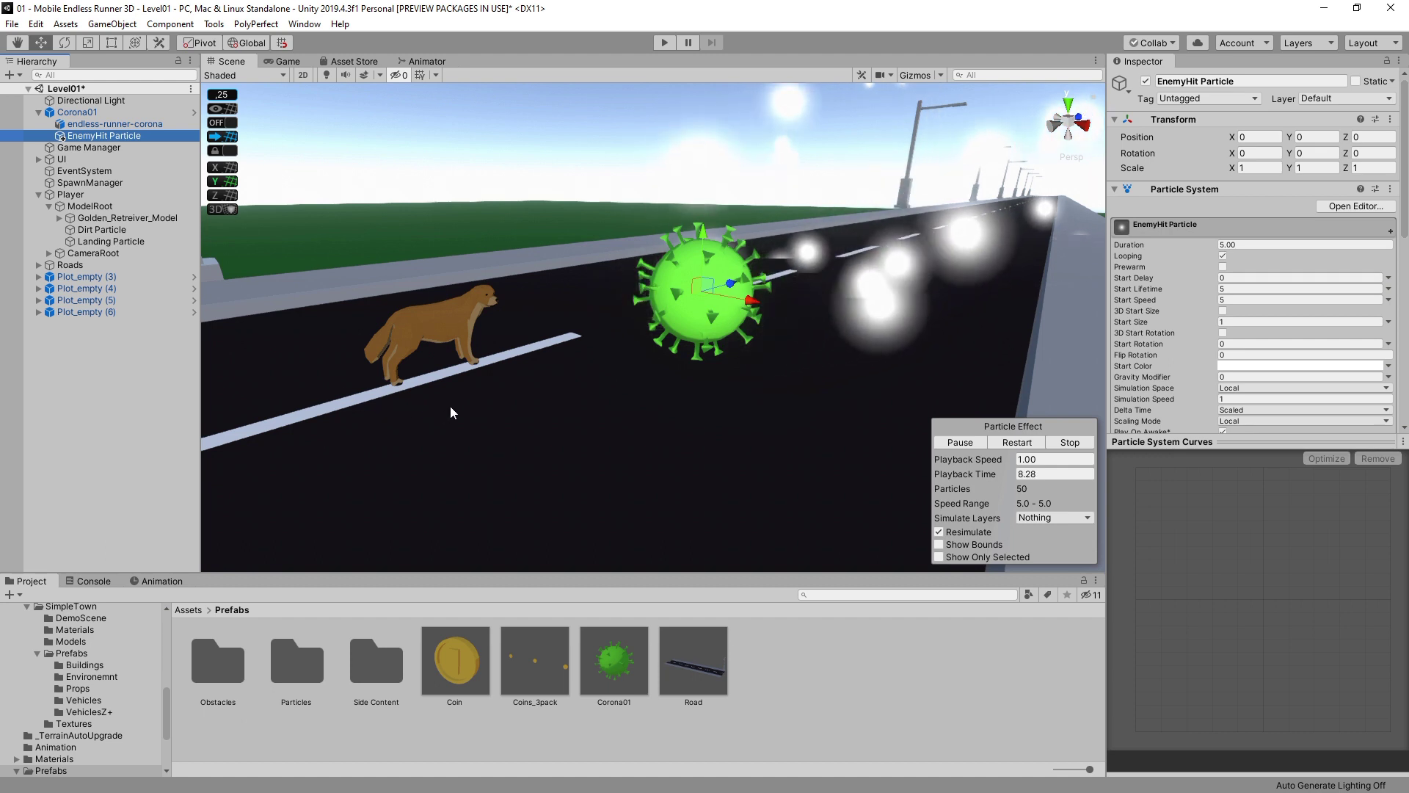
Disable Looping and Play On Awake for EnemyHit Particle and set its duration and start lifetime to 1.
{"action": "left_click", "coordinate": [1223, 257]}
{"action": "scroll", "coordinate": [1237, 345], "scroll_direction": "down", "scroll_amount": 3}
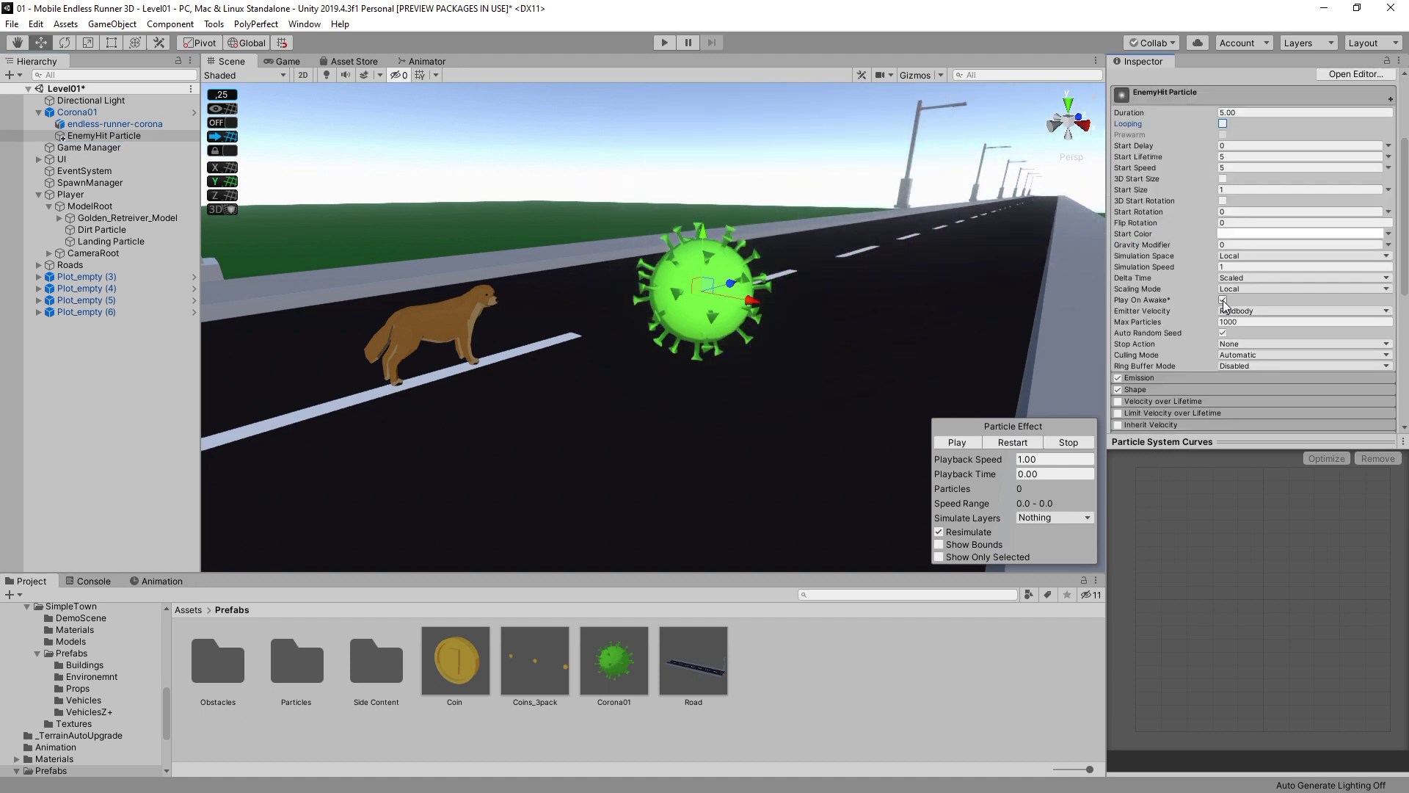
{"action": "scroll", "coordinate": [1224, 304], "scroll_direction": "up", "scroll_amount": 3}
{"action": "left_click", "coordinate": [1250, 244]}
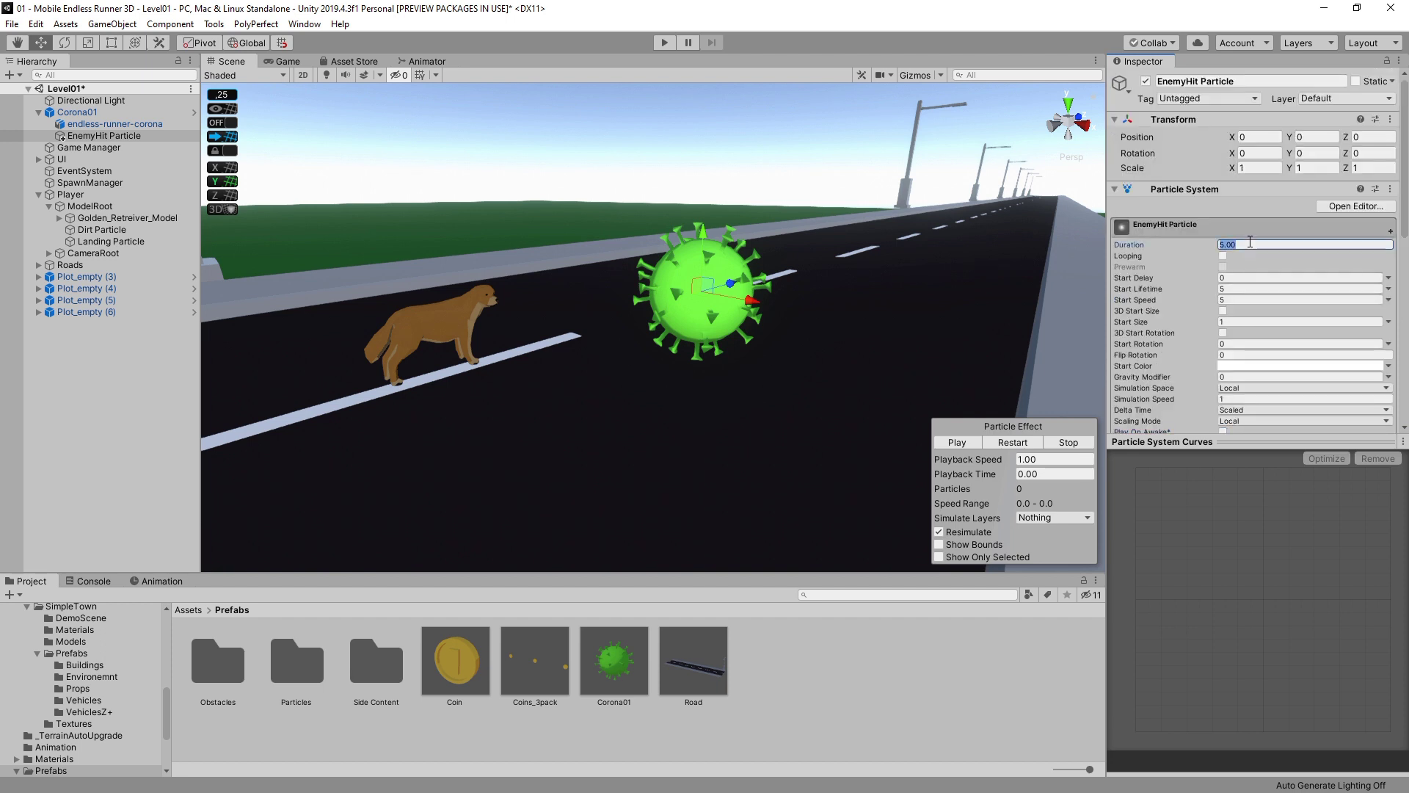
{"action": "left_click", "coordinate": [1233, 288]}
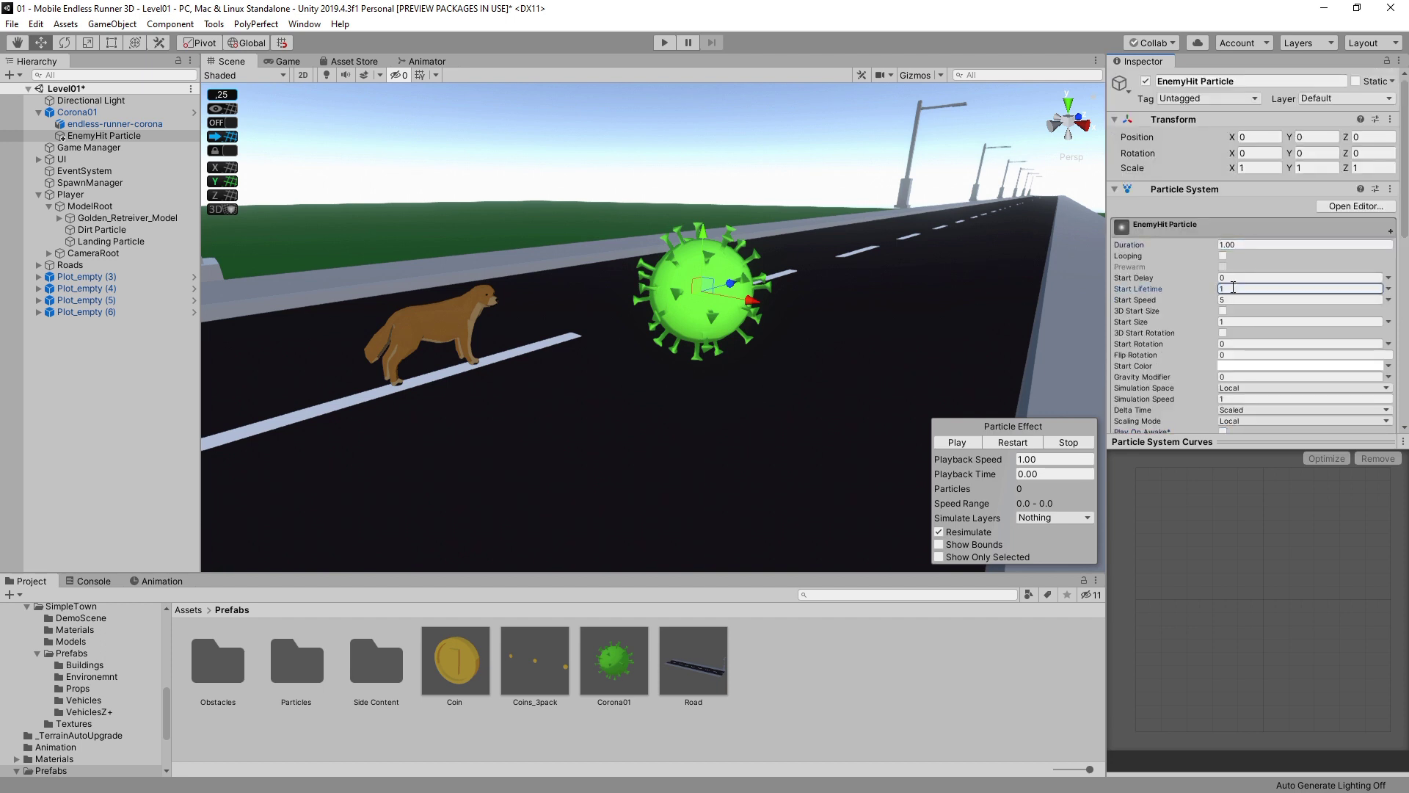
Change the EnemyHit Particle emitter shape to Sphere with a radius of 0.5.
{"action": "scroll", "coordinate": [1233, 294], "scroll_direction": "down", "scroll_amount": 6}
{"action": "left_click", "coordinate": [1135, 257]}
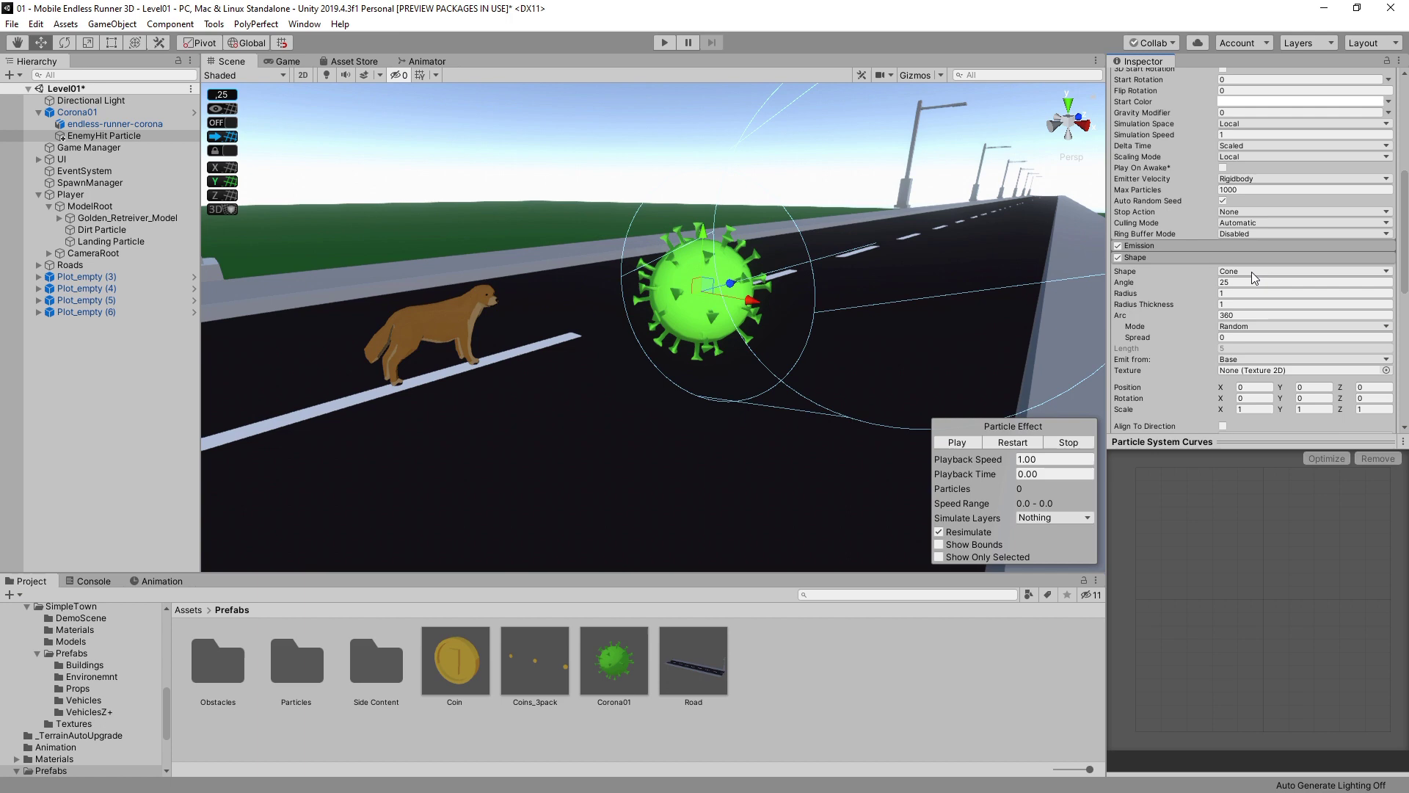
{"action": "left_click", "coordinate": [1277, 271]}
{"action": "left_click", "coordinate": [1256, 286]}
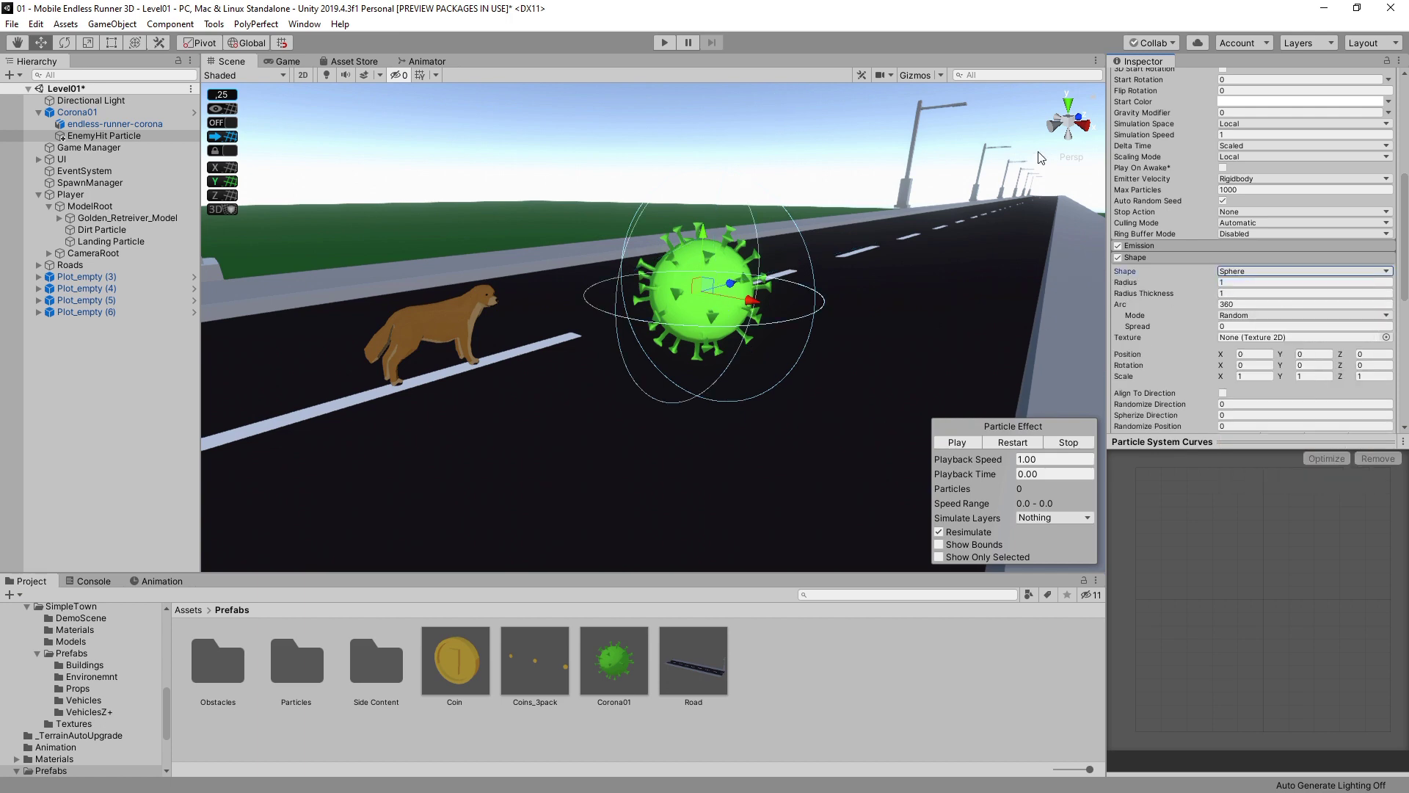
{"action": "left_click", "coordinate": [1082, 125]}
{"action": "left_click", "coordinate": [1248, 282]}
{"action": "type", "text": "0.5"}
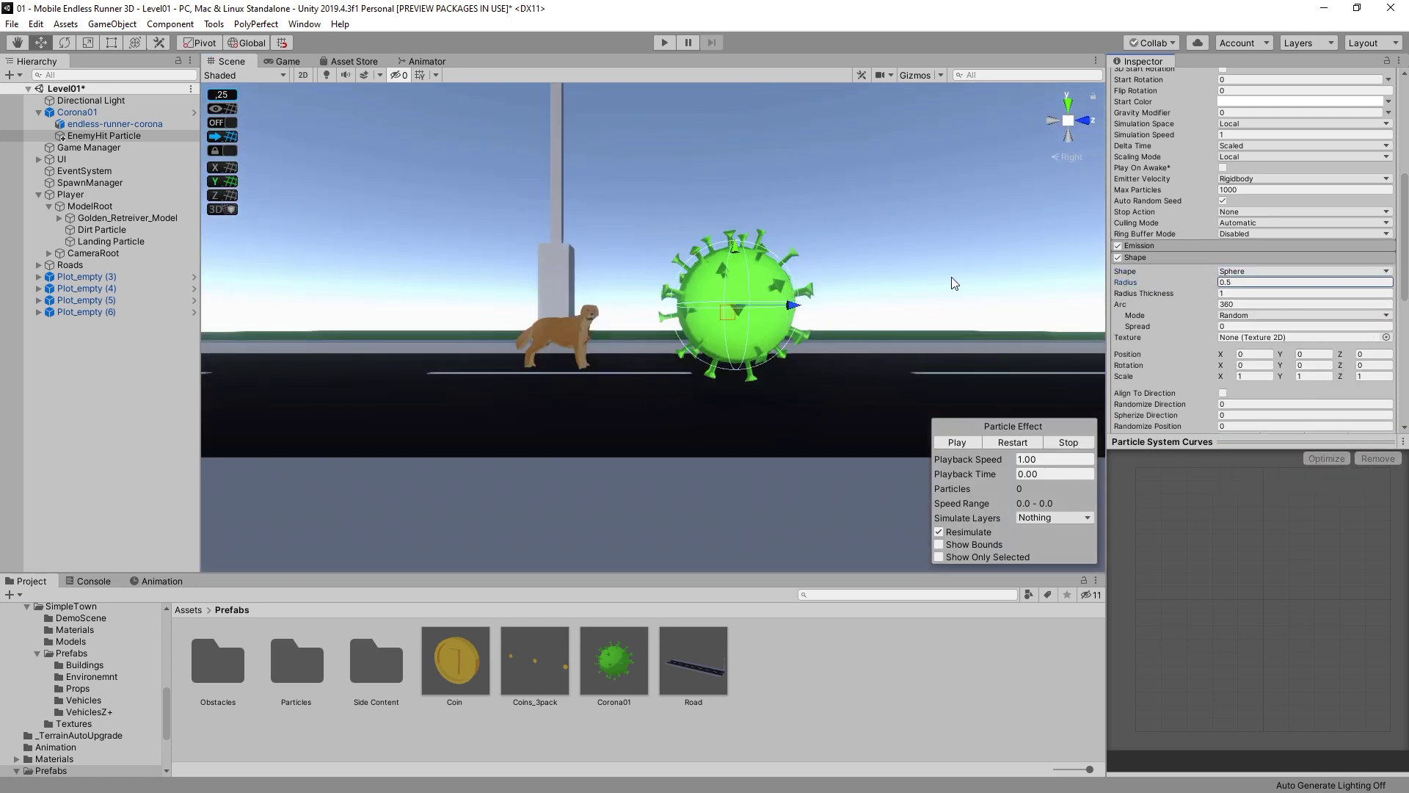
{"action": "left_click_drag", "start_coordinate": [954, 284], "coordinate": [807, 290], "text": "alt"}
Assign the CFX4_Circle AB material to the EnemyHit Particle renderer.
{"action": "scroll", "coordinate": [1158, 440], "scroll_direction": "down", "scroll_amount": 5}
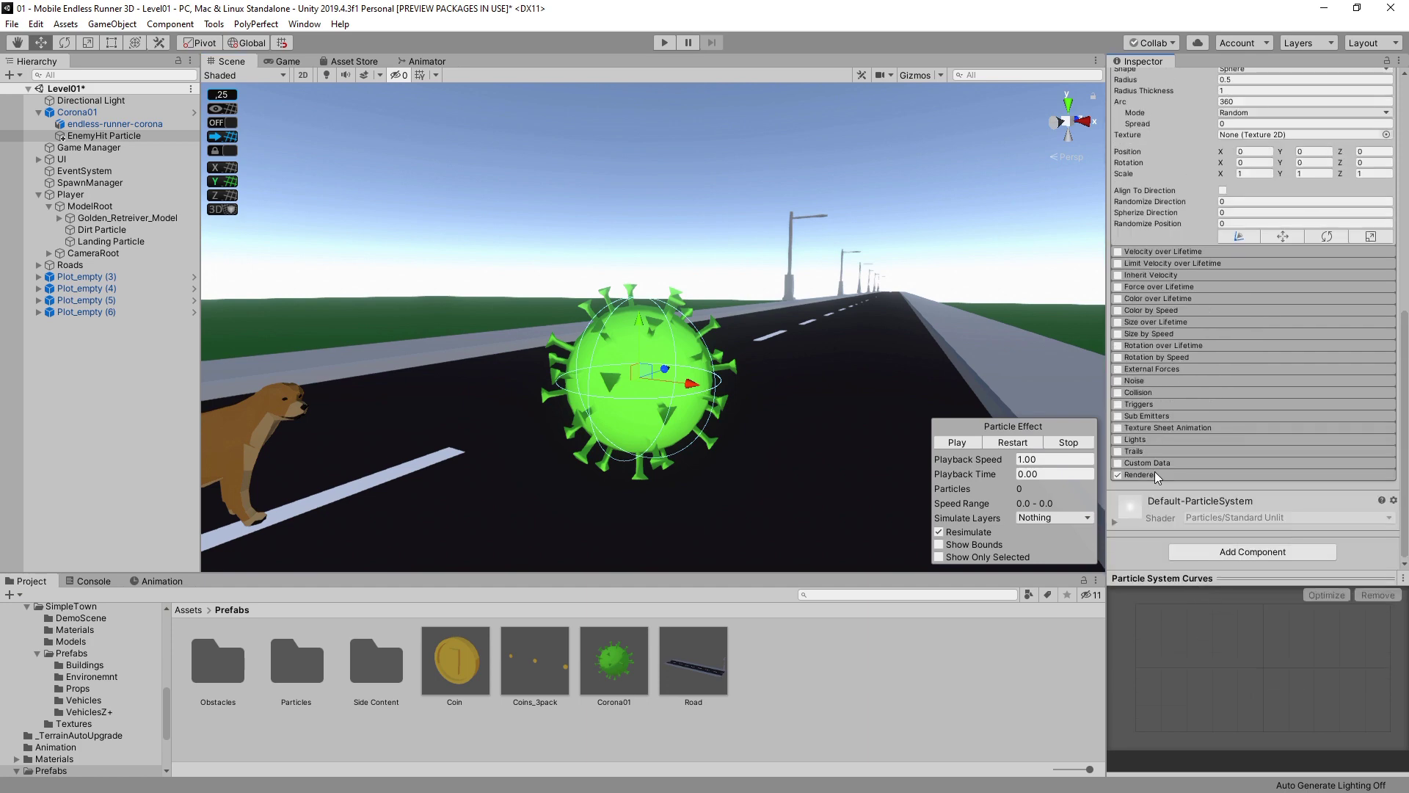
{"action": "left_click", "coordinate": [1145, 474]}
{"action": "left_click", "coordinate": [1386, 237]}
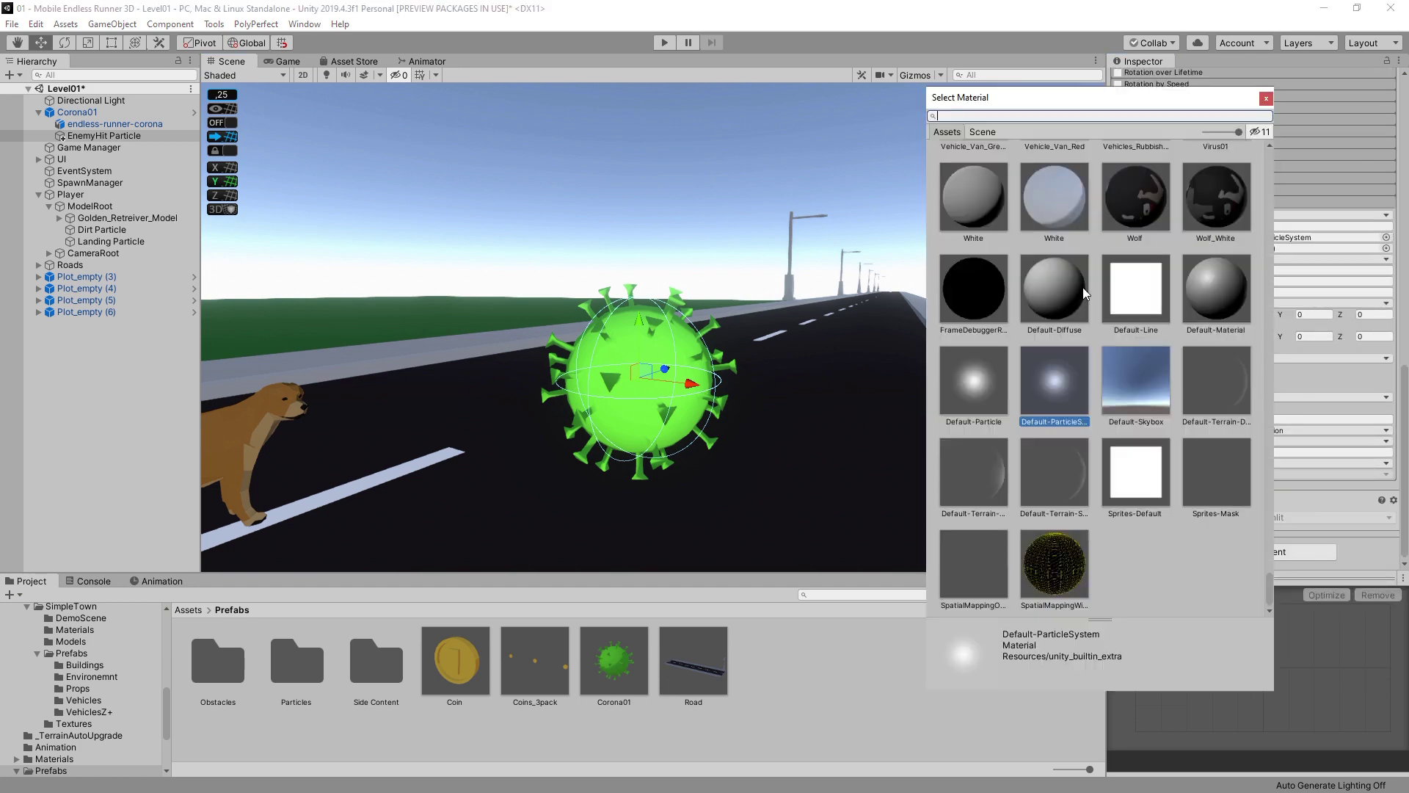
{"action": "scroll", "coordinate": [1084, 294], "scroll_direction": "up", "scroll_amount": 15}
{"action": "left_click", "coordinate": [974, 283]}
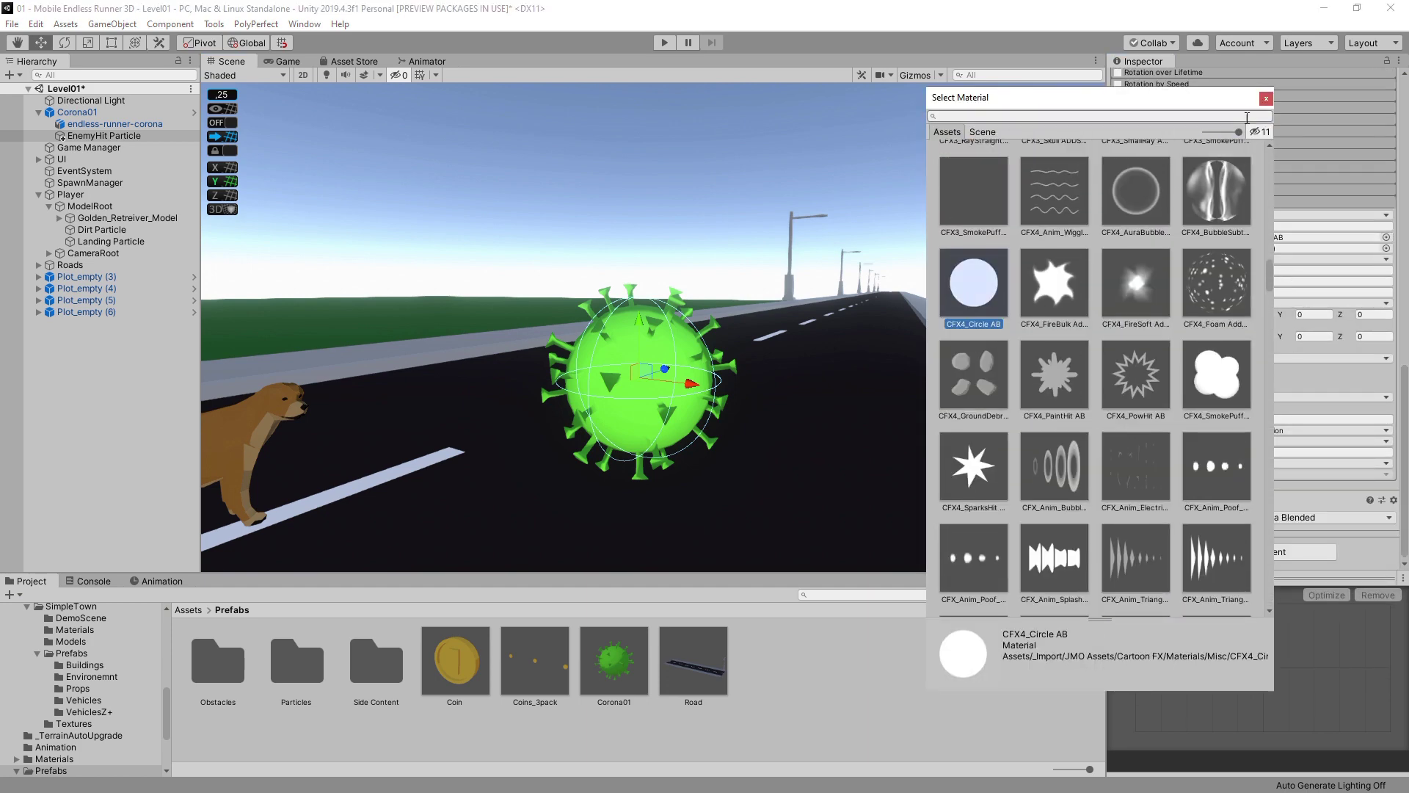
{"action": "left_click", "coordinate": [1291, 314]}
Set the emission rate over time to 0, add a burst of 100 particles and preview the effect.
{"action": "scroll", "coordinate": [1291, 314], "scroll_direction": "up", "scroll_amount": 10}
{"action": "left_click", "coordinate": [1171, 168]}
{"action": "left_click", "coordinate": [1255, 181]}
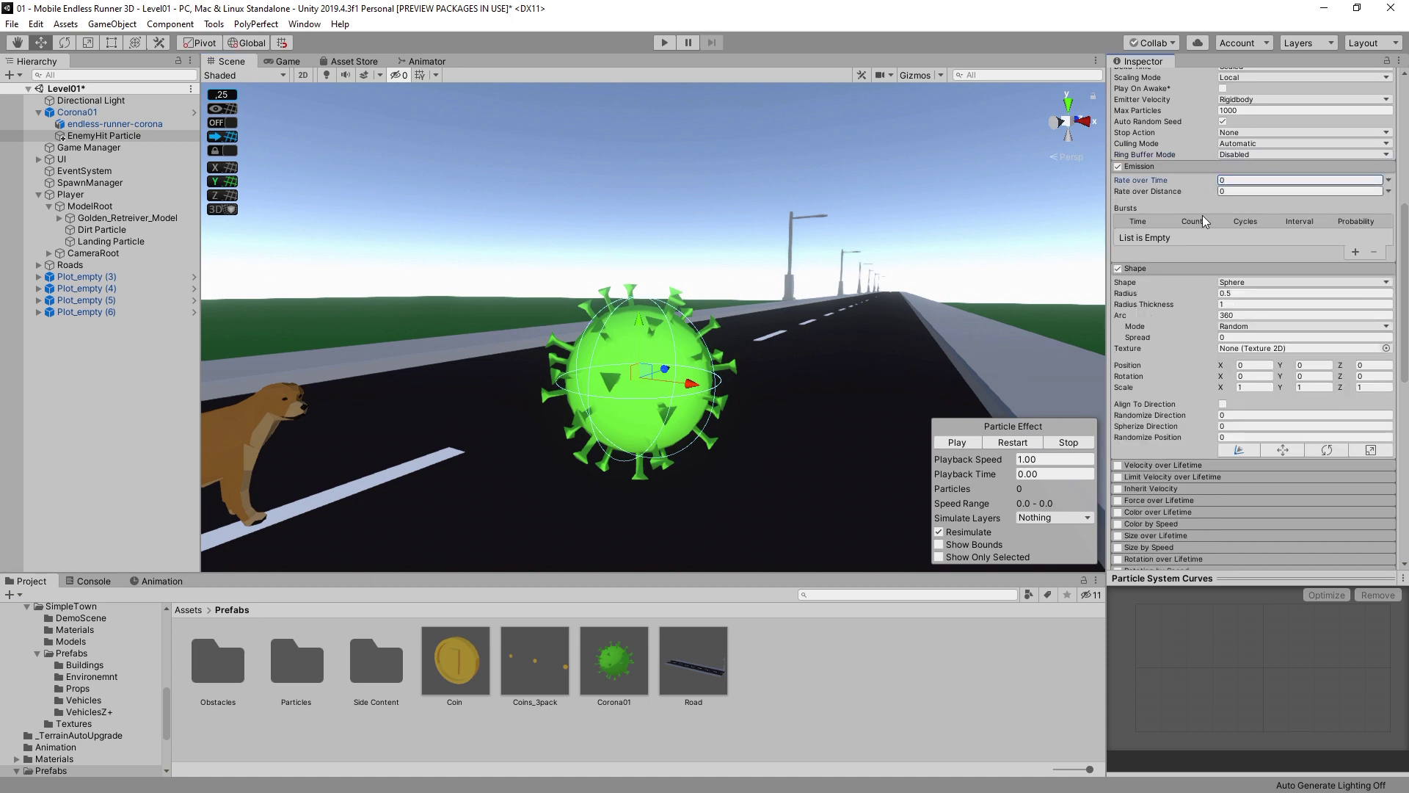
{"action": "left_click", "coordinate": [1355, 251]}
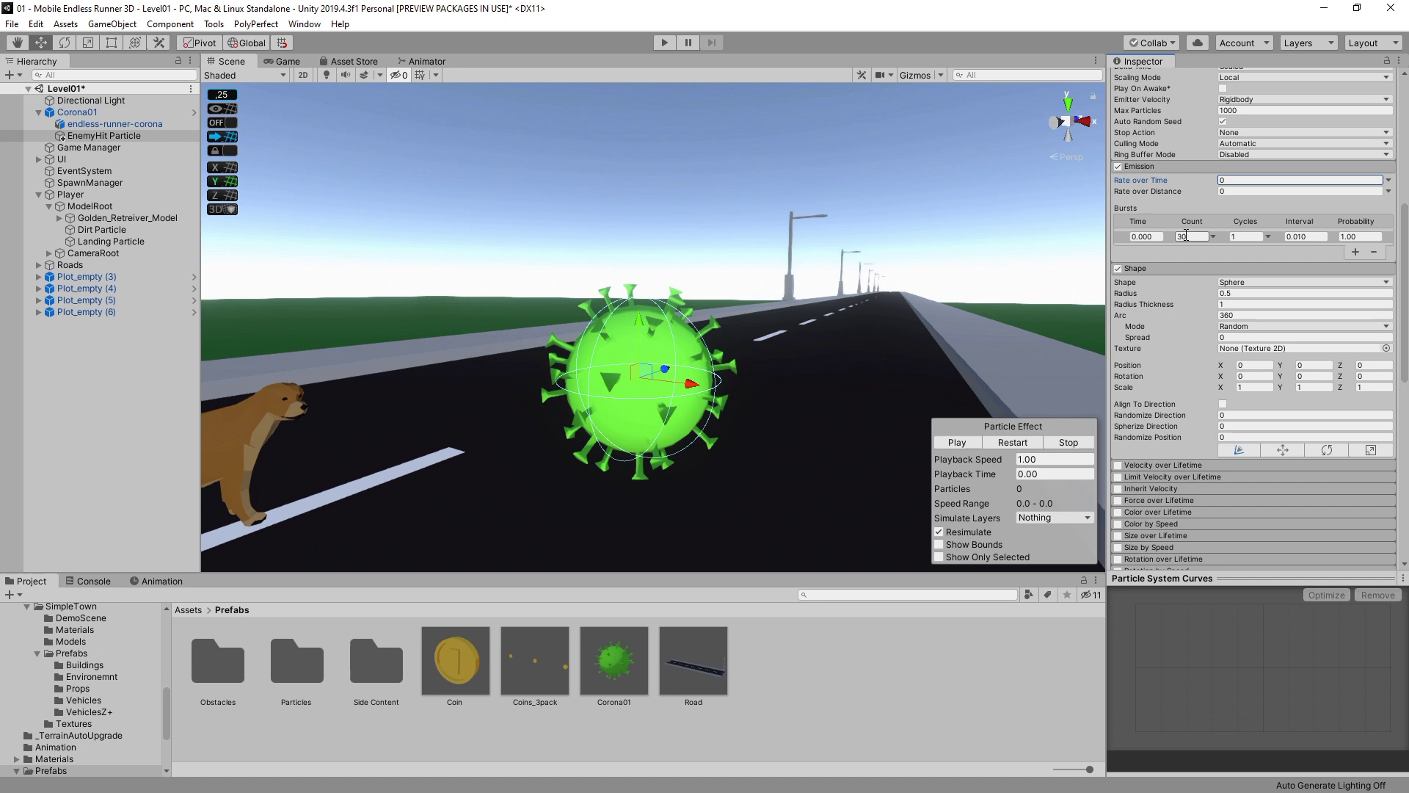
{"action": "left_click", "coordinate": [1186, 235]}
{"action": "type", "text": "100"}
{"action": "left_click", "coordinate": [971, 441]}
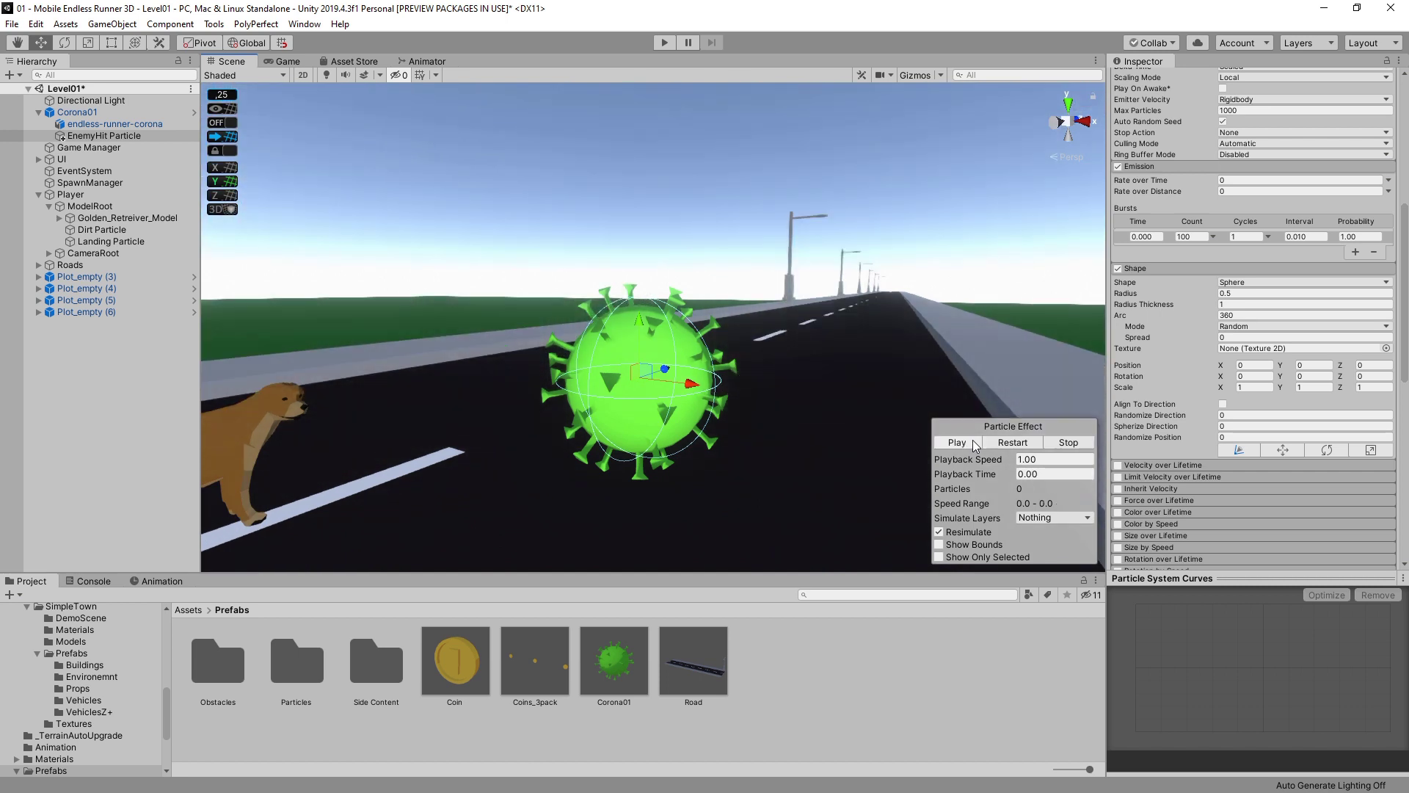
Set the particles' start color to a bright green of about 4FE339 and preview the effect.
{"action": "scroll", "coordinate": [1250, 332], "scroll_direction": "up", "scroll_amount": 5}
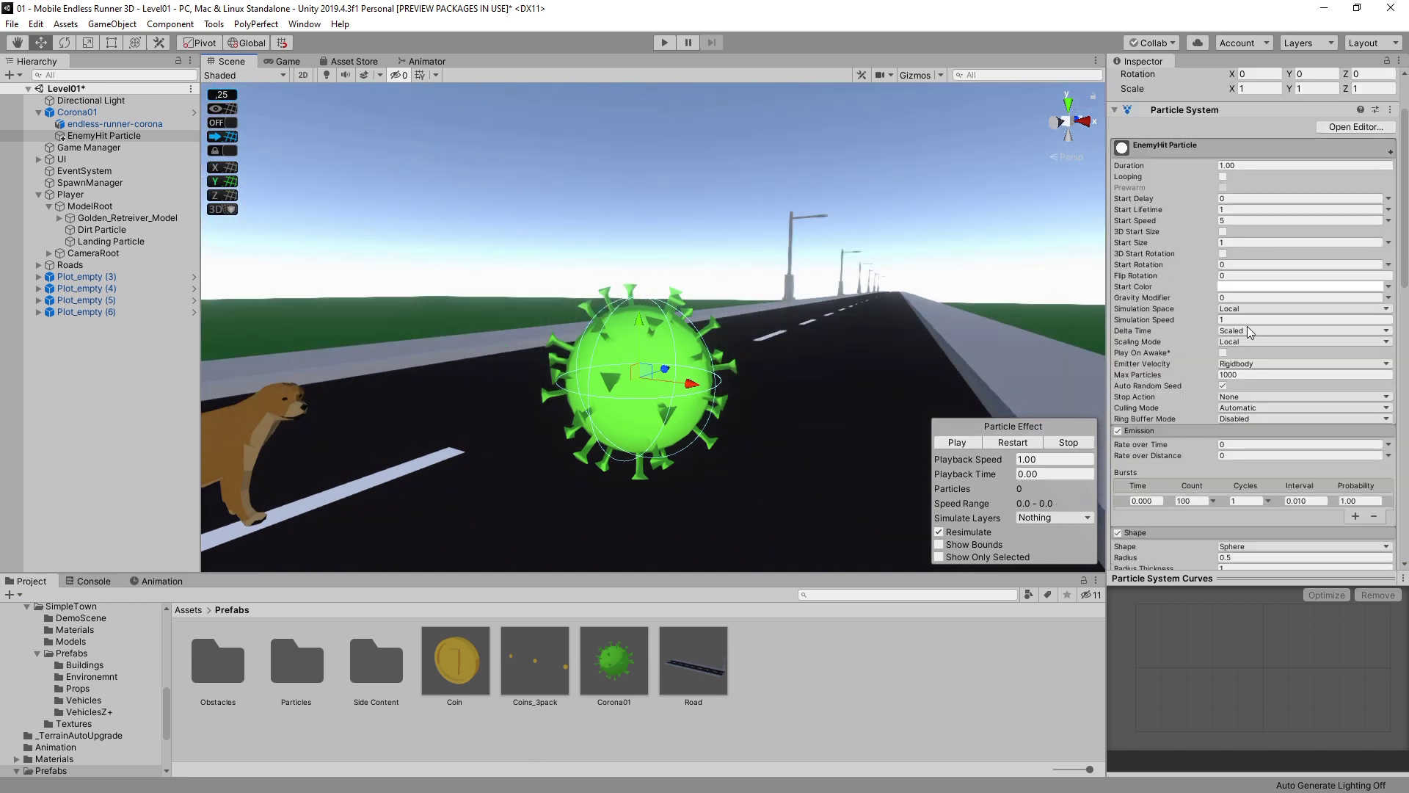
{"action": "left_click", "coordinate": [1241, 286]}
{"action": "left_click", "coordinate": [65, 72]}
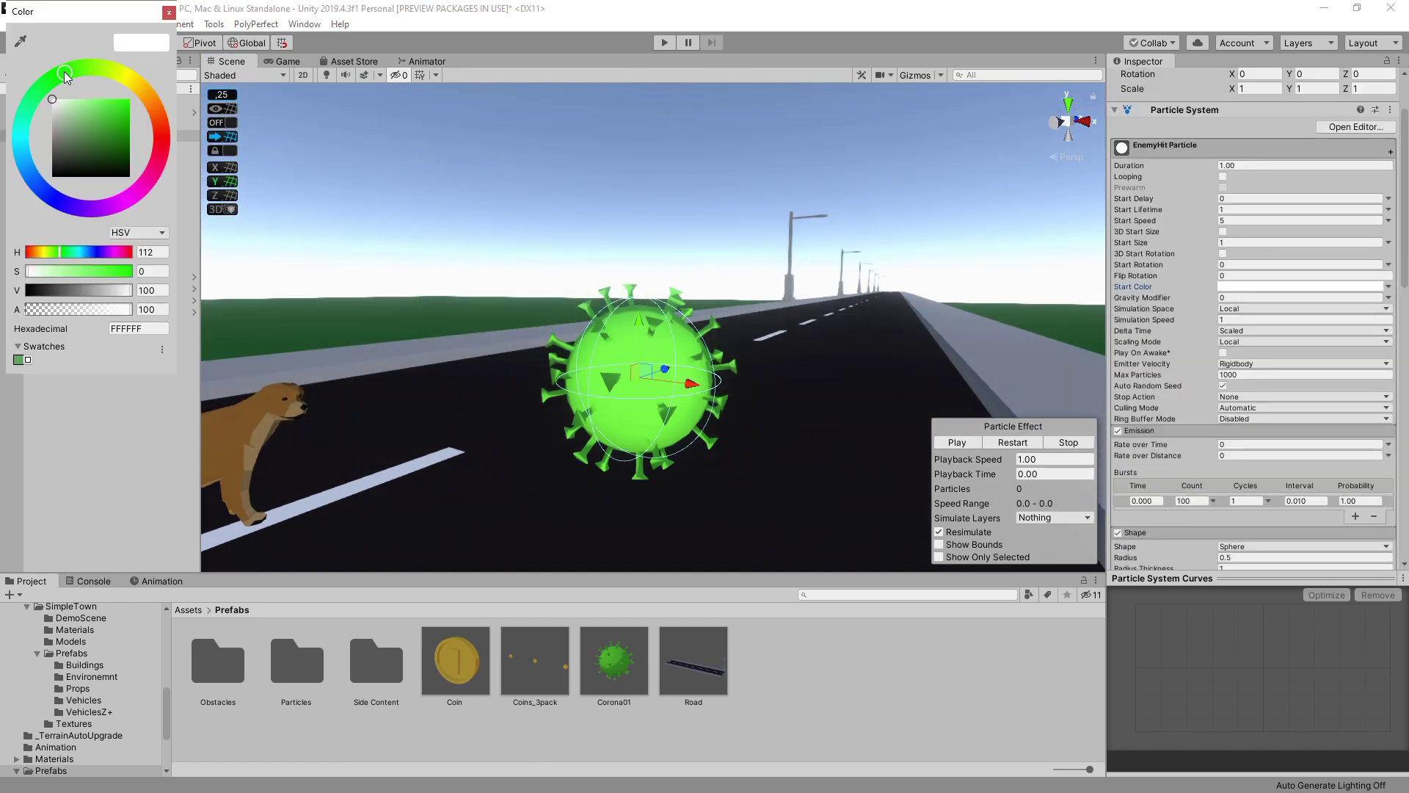
{"action": "mouse_move", "coordinate": [103, 128]}
{"action": "left_mouse_down"}
{"action": "mouse_move", "coordinate": [121, 116]}
{"action": "mouse_move", "coordinate": [112, 109]}
{"action": "left_mouse_up"}
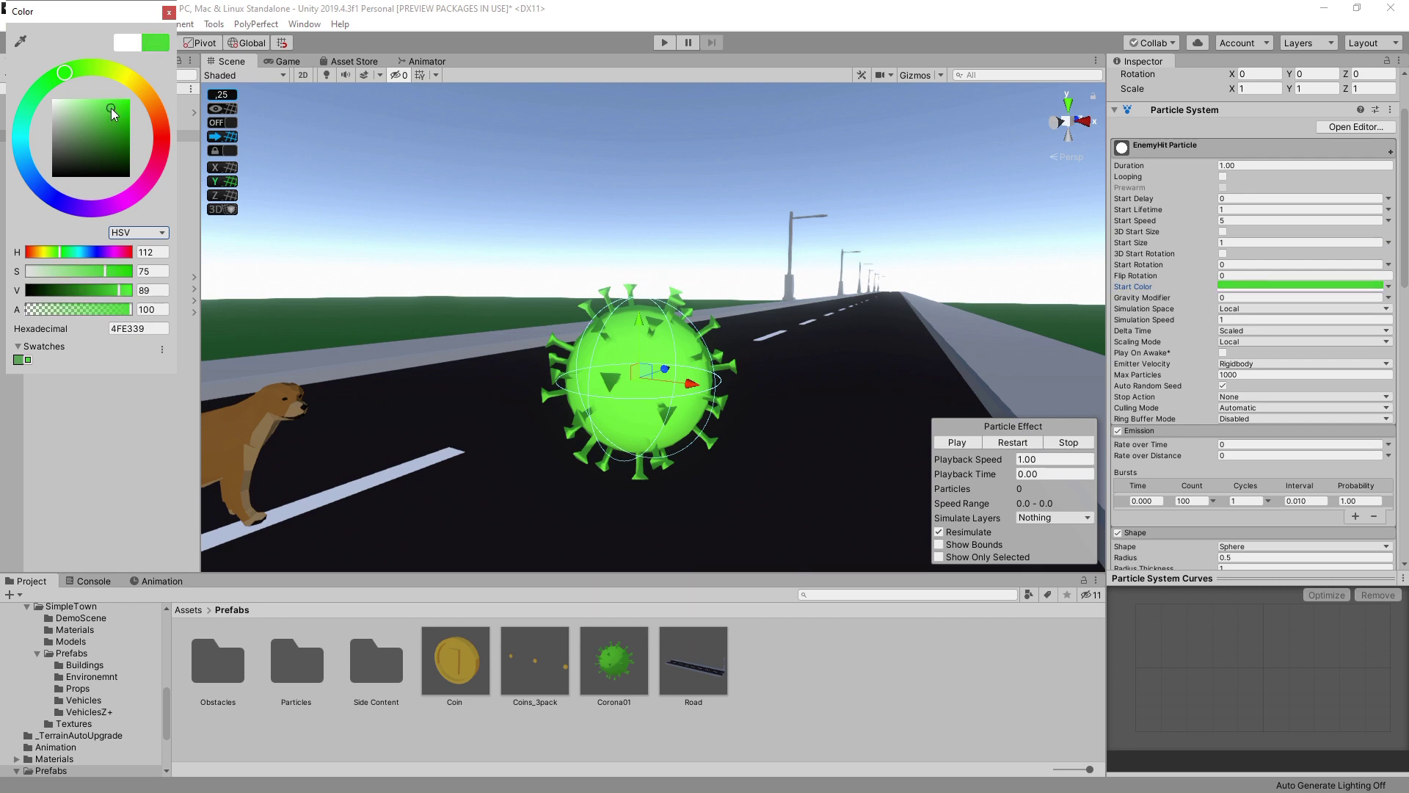
{"action": "left_click", "coordinate": [169, 14]}
{"action": "left_click", "coordinate": [958, 442]}
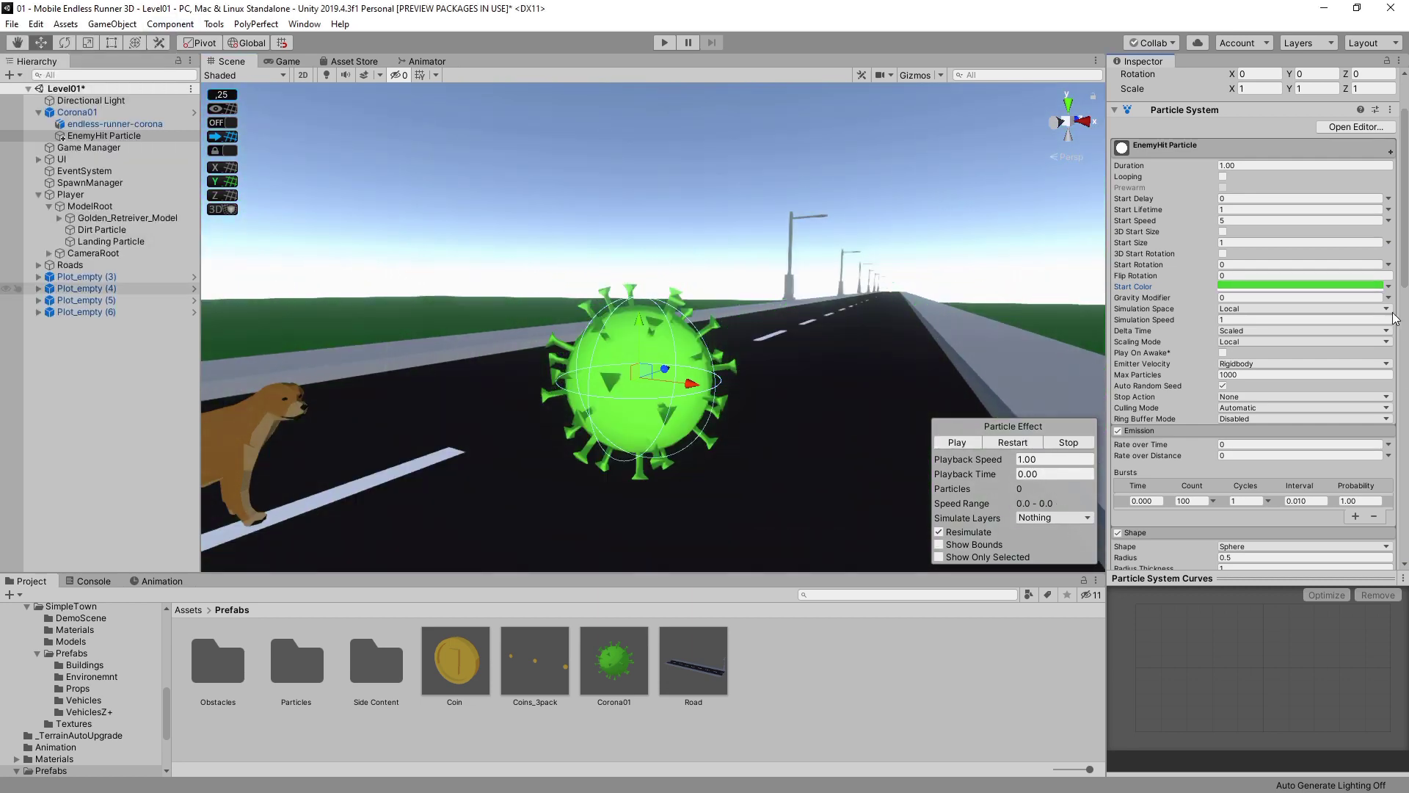
Switch the start color to Random Between Two Colors and set the second color to 4EE239.
{"action": "left_click", "coordinate": [1388, 288]}
{"action": "left_click", "coordinate": [1314, 326]}
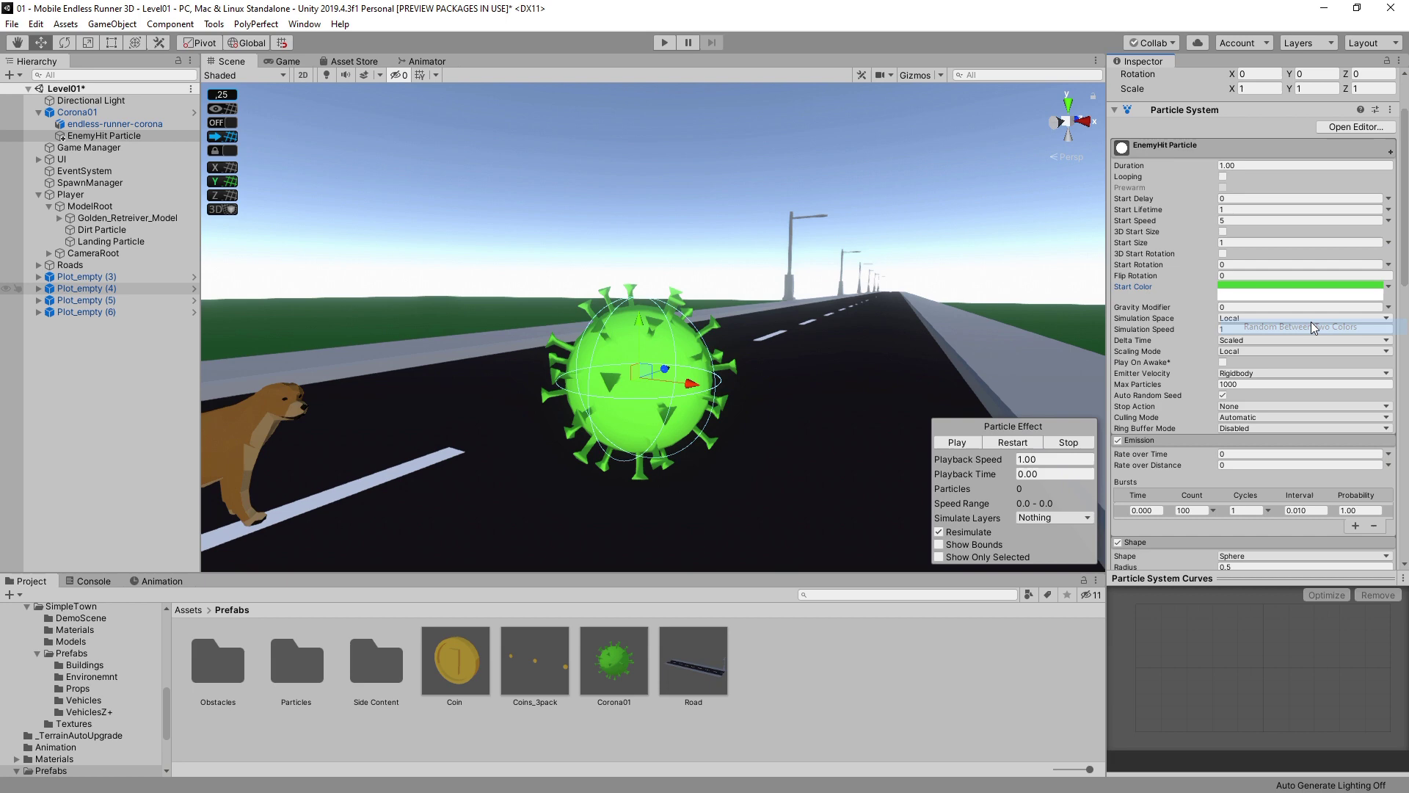
{"action": "left_click", "coordinate": [1289, 294]}
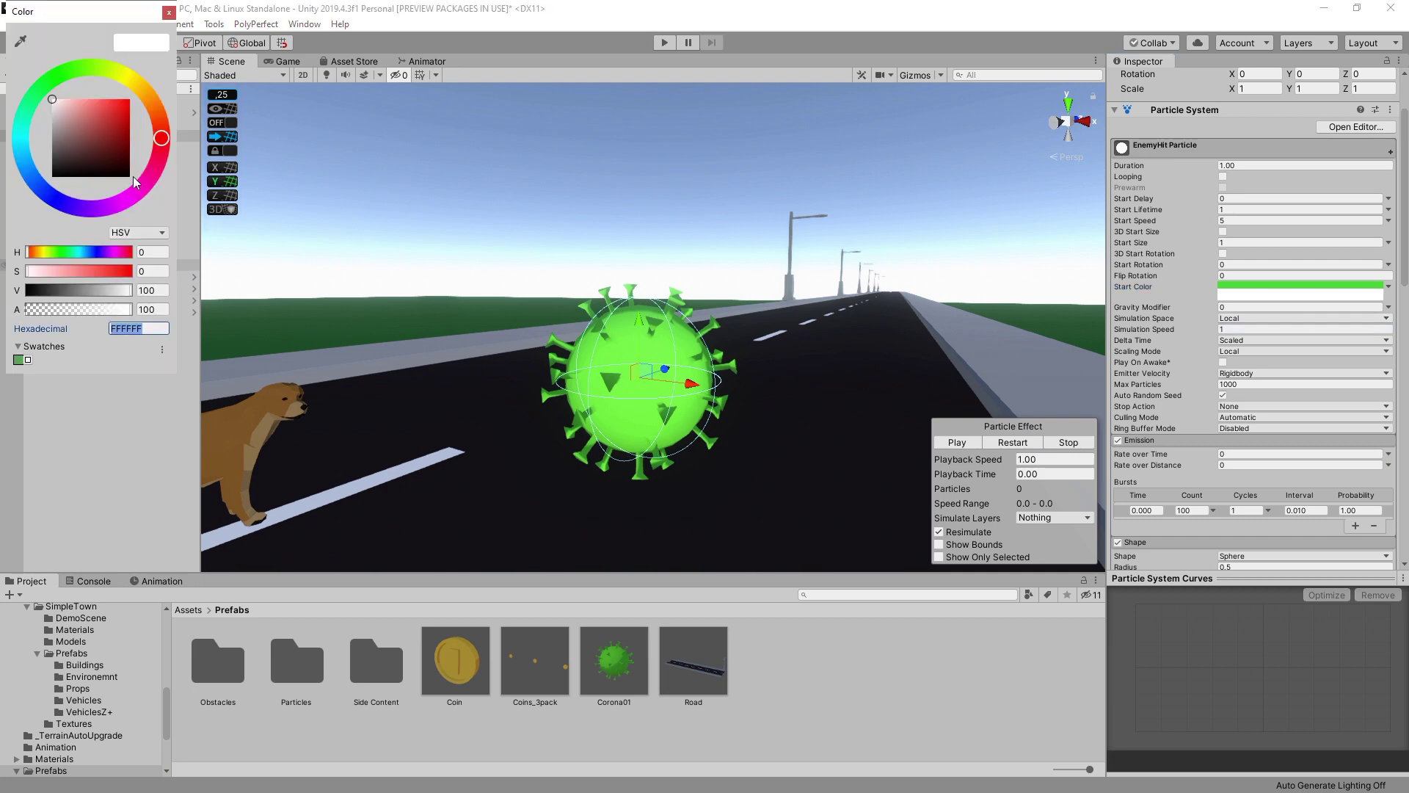
{"action": "type", "text": "4EE239"}
{"action": "left_click", "coordinate": [168, 13]}
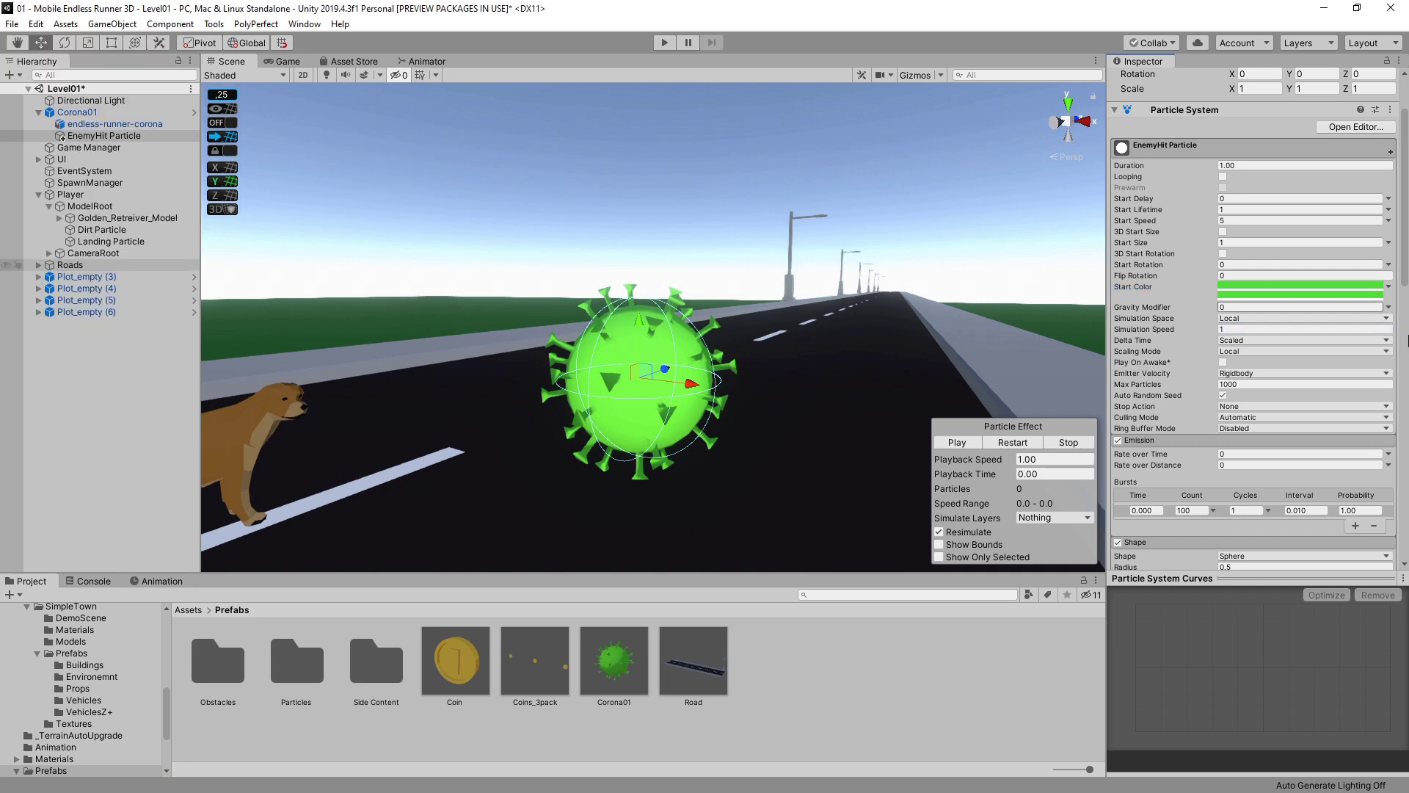
Set the alpha of the first start color to 0 and preview the particle burst.
{"action": "left_click", "coordinate": [1319, 290]}
{"action": "left_click", "coordinate": [152, 309]}
{"action": "type", "text": "0"}
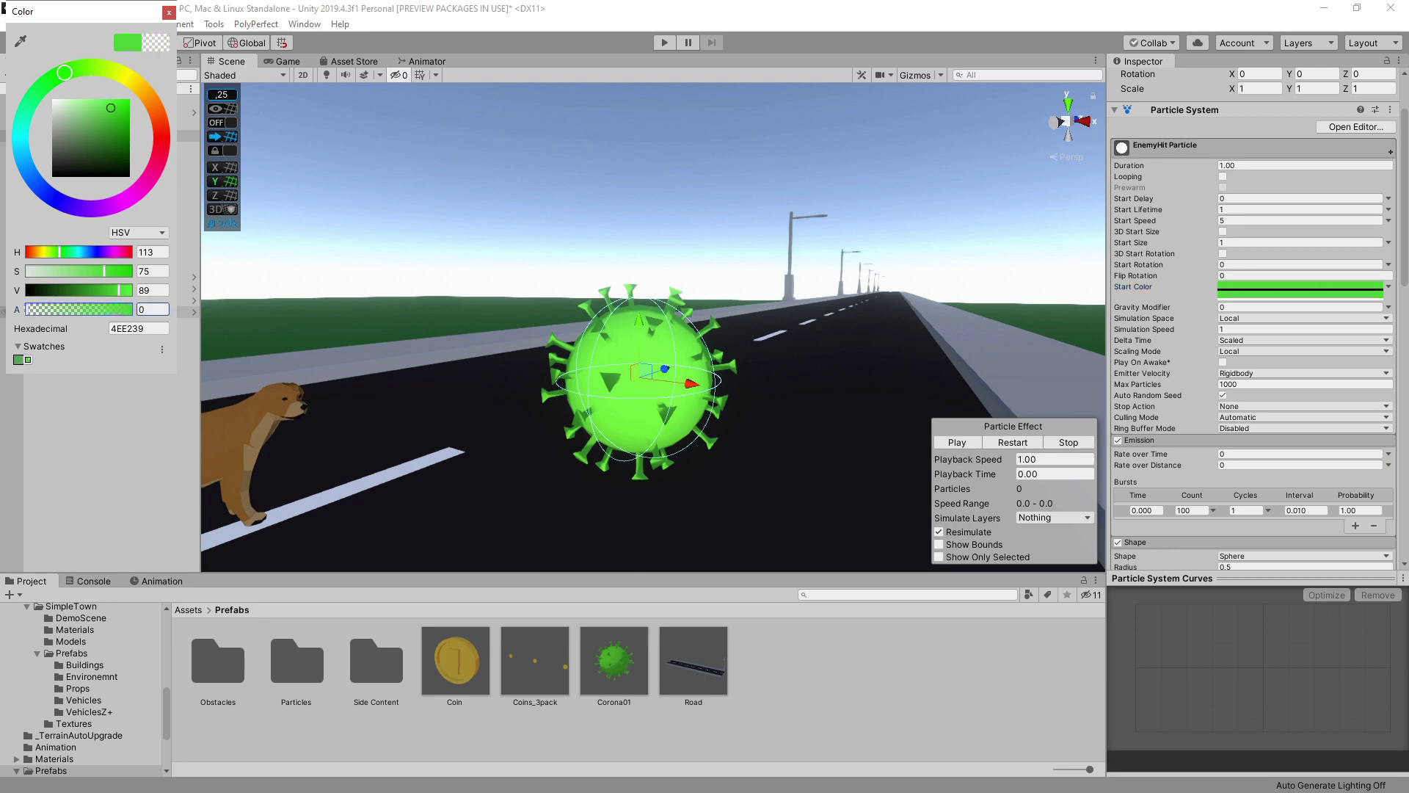
{"action": "left_click", "coordinate": [169, 13]}
{"action": "left_click", "coordinate": [957, 442]}
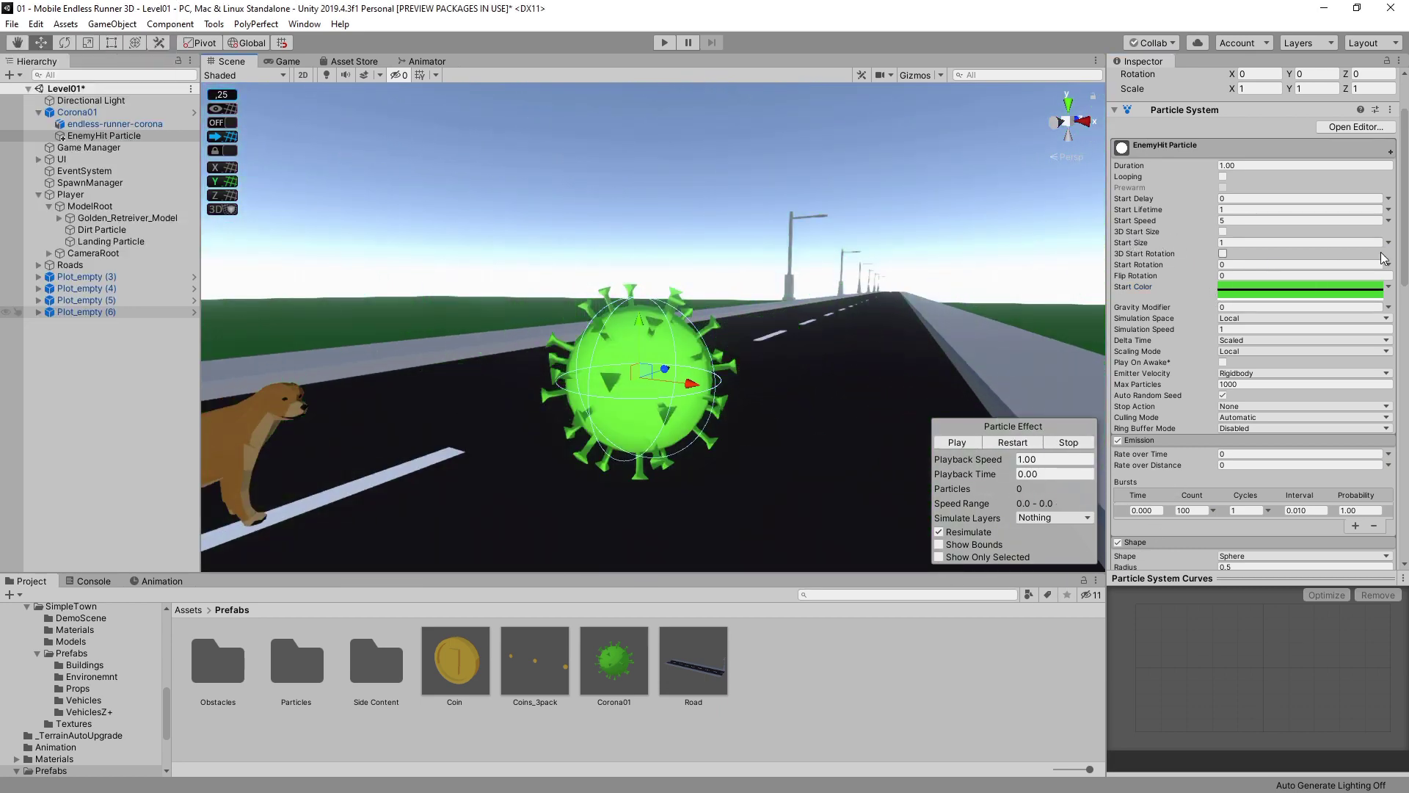
Switch the start size to Random Between Two Constants with values 0 and 1, and preview the burst.
{"action": "left_click", "coordinate": [1389, 243]}
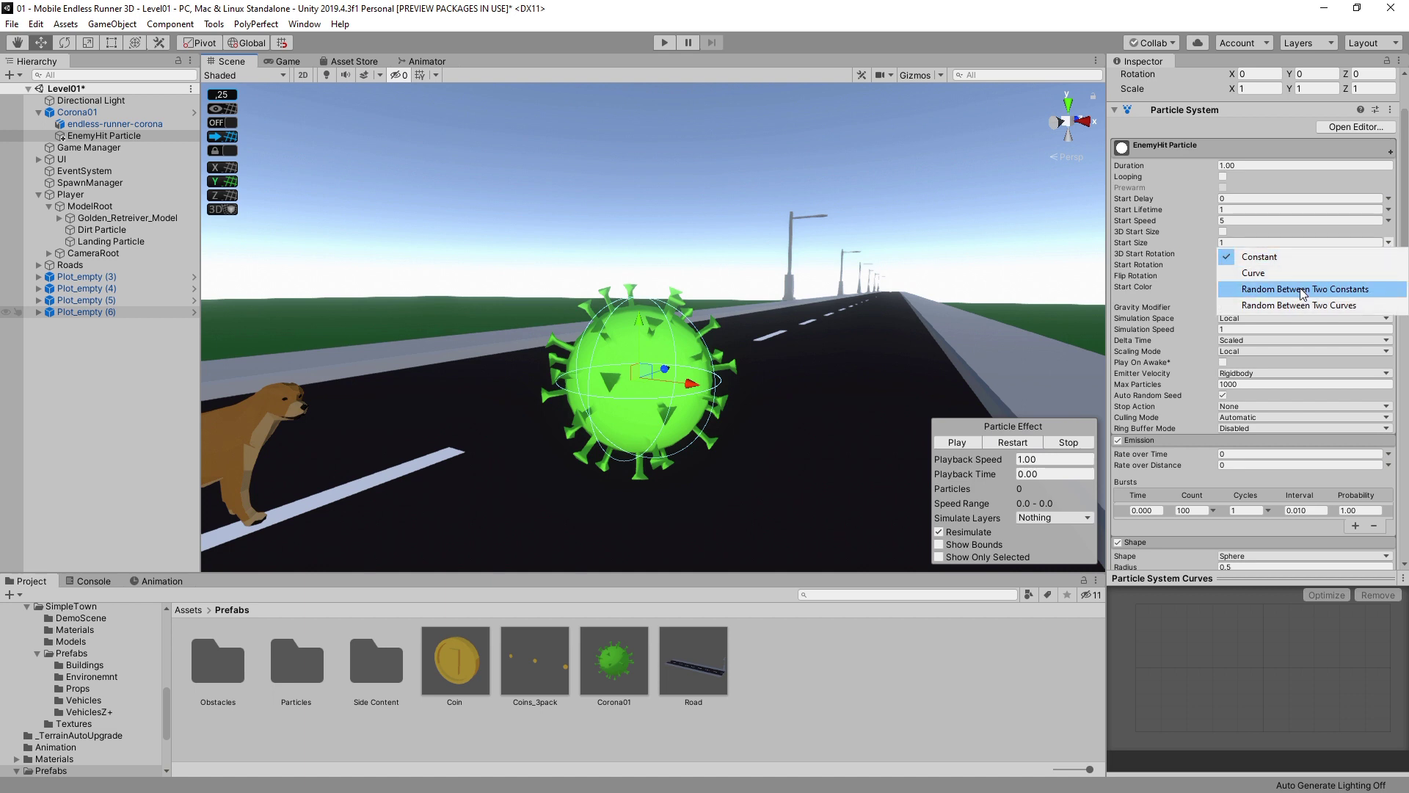
{"action": "left_click", "coordinate": [1248, 287]}
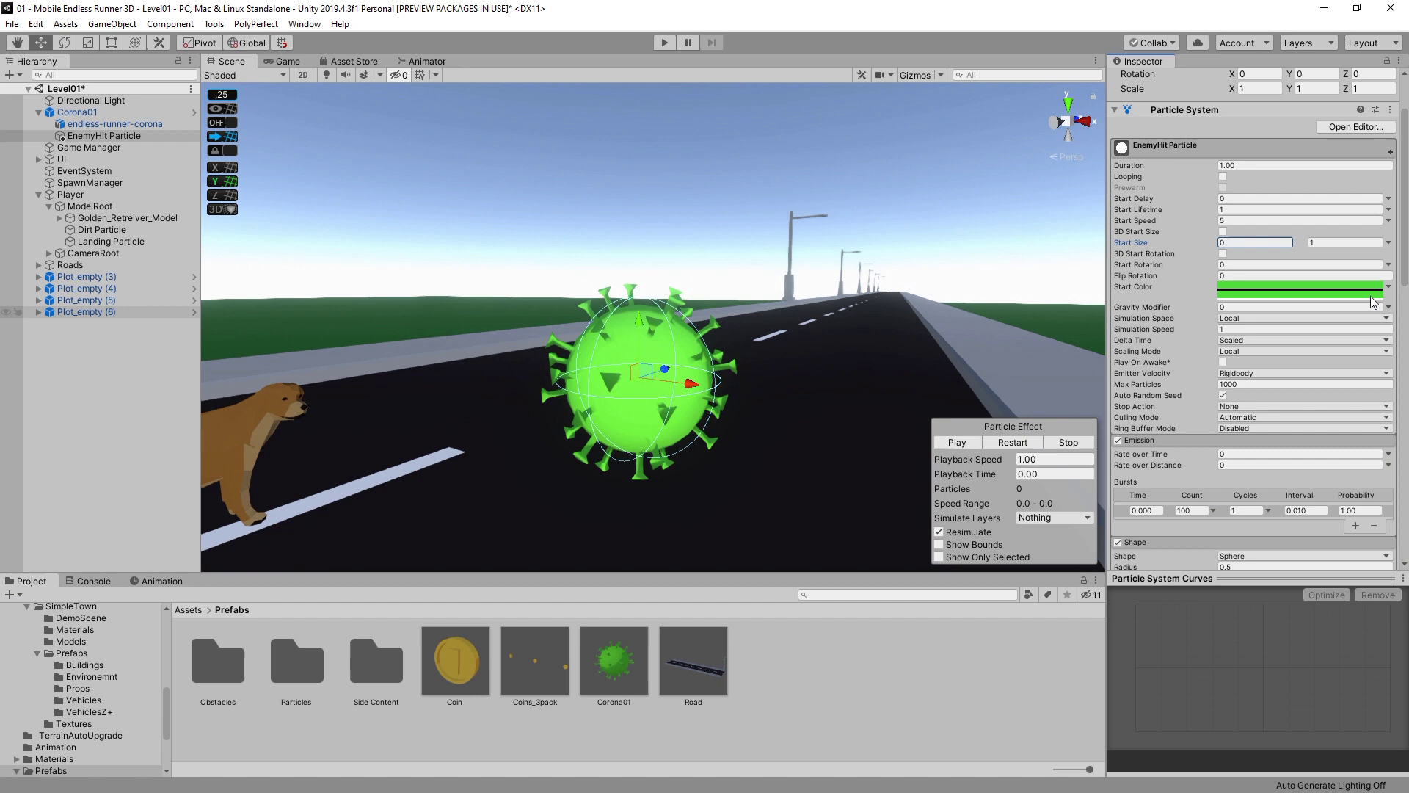
{"action": "left_click_drag", "start_coordinate": [980, 451], "coordinate": [849, 478], "text": "alt"}
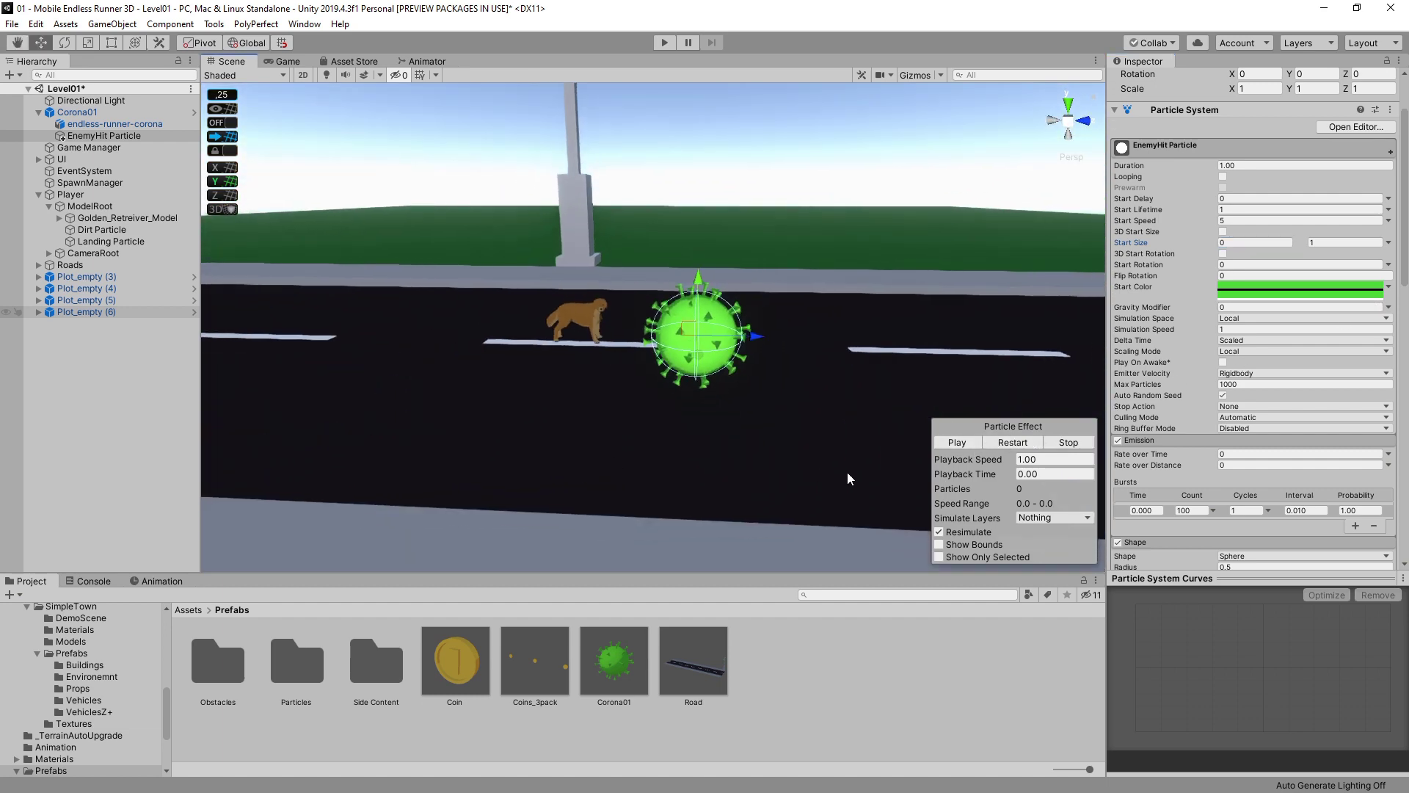
{"action": "left_click", "coordinate": [950, 444]}
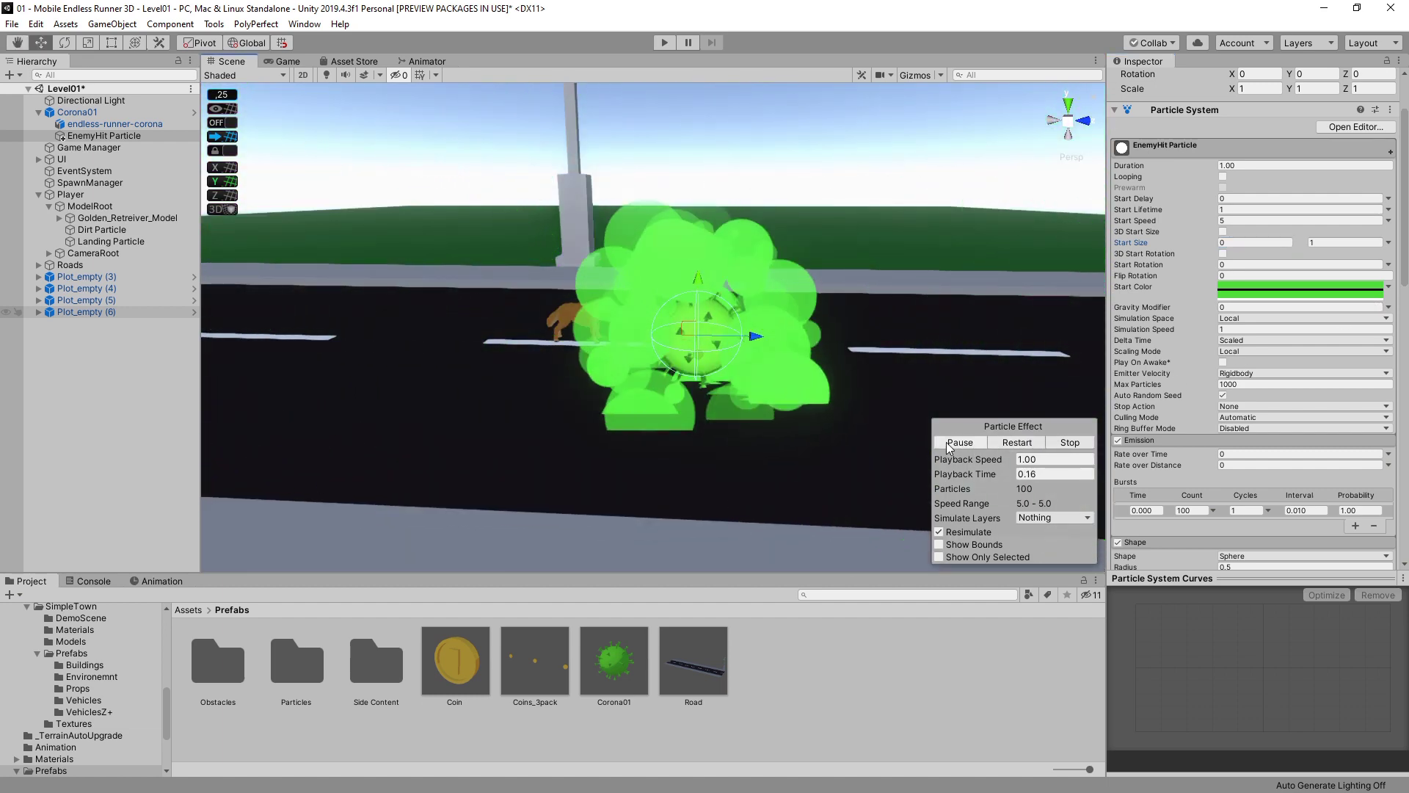
Set the enemy-hit particles' start speed to 4 and preview the burst.
{"action": "left_click", "coordinate": [1241, 221]}
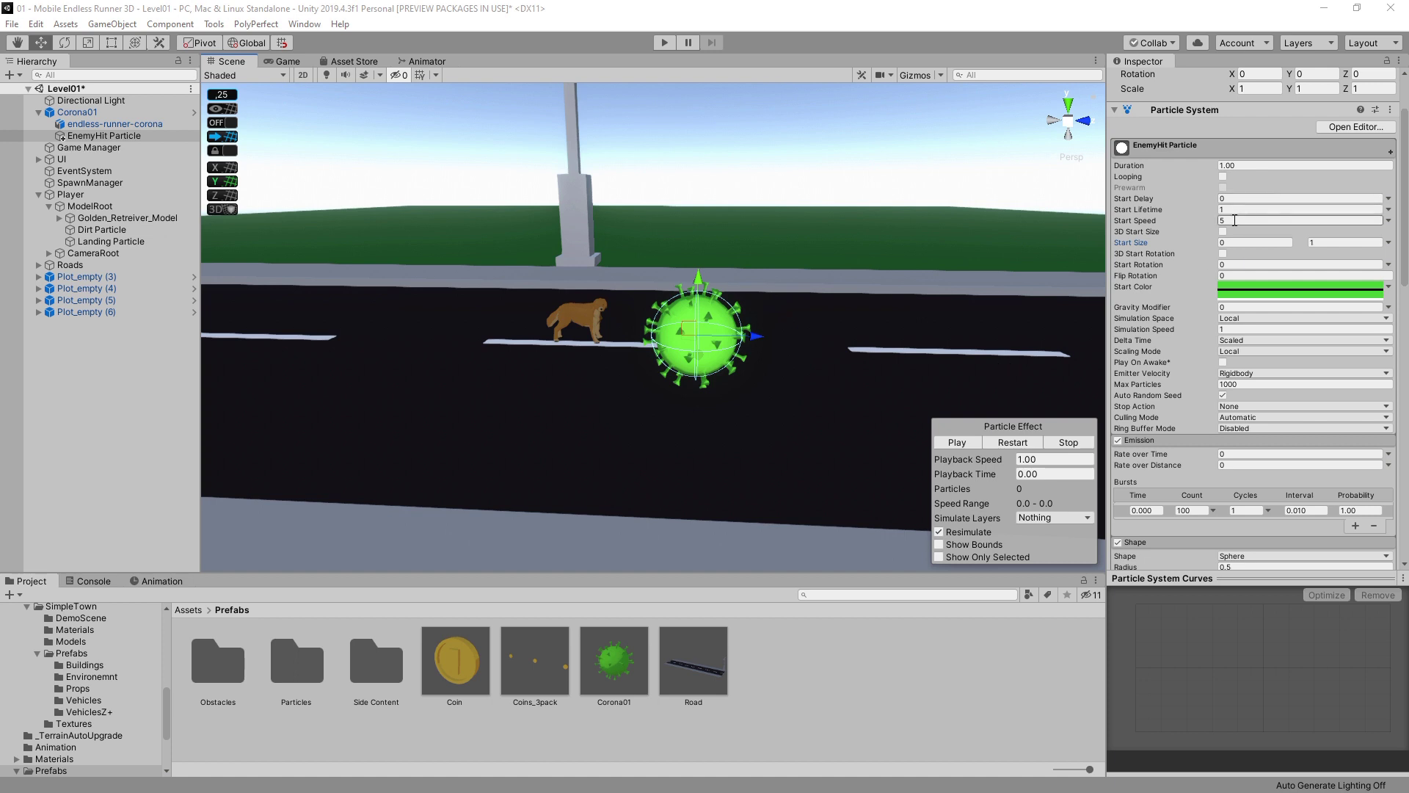
{"action": "left_click", "coordinate": [938, 447]}
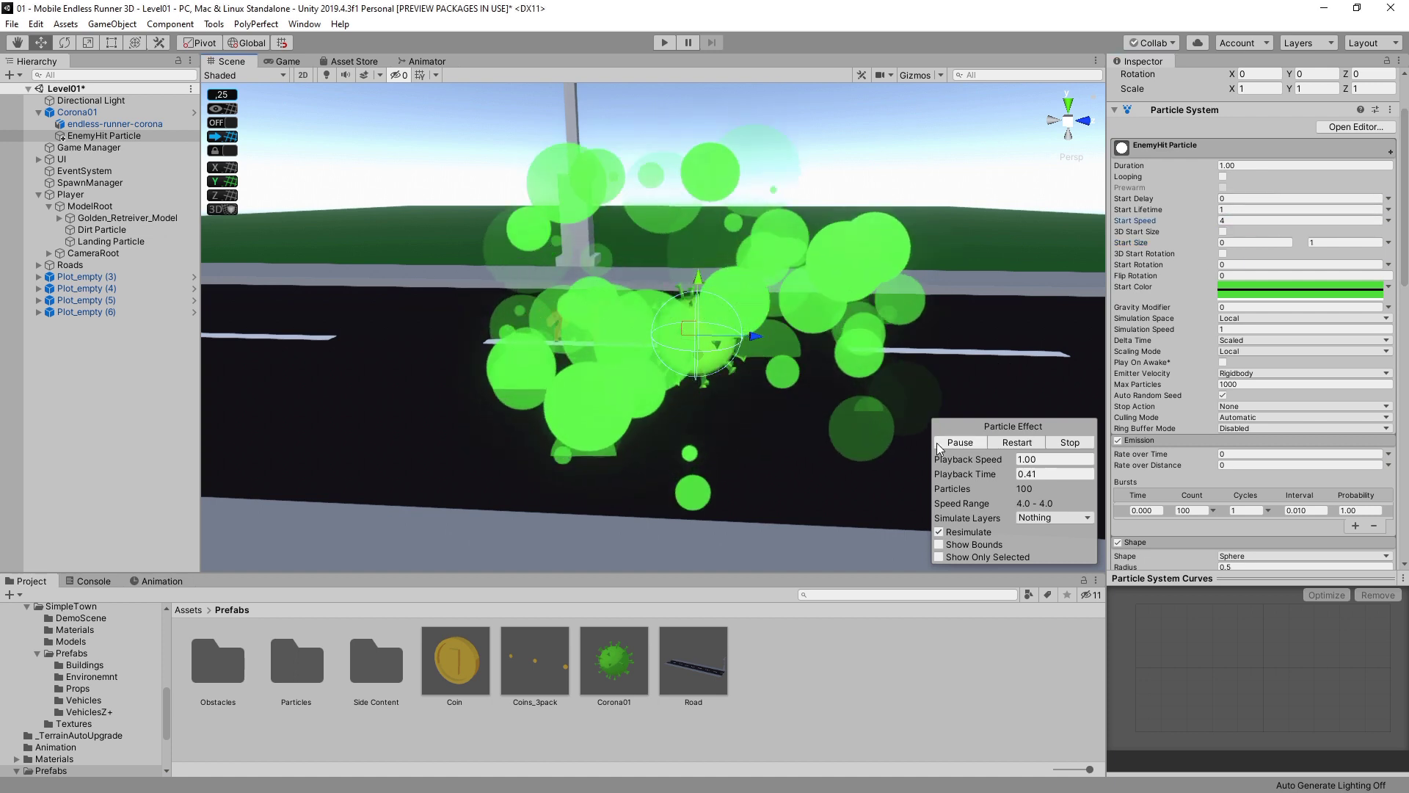
{"action": "left_click", "coordinate": [939, 447]}
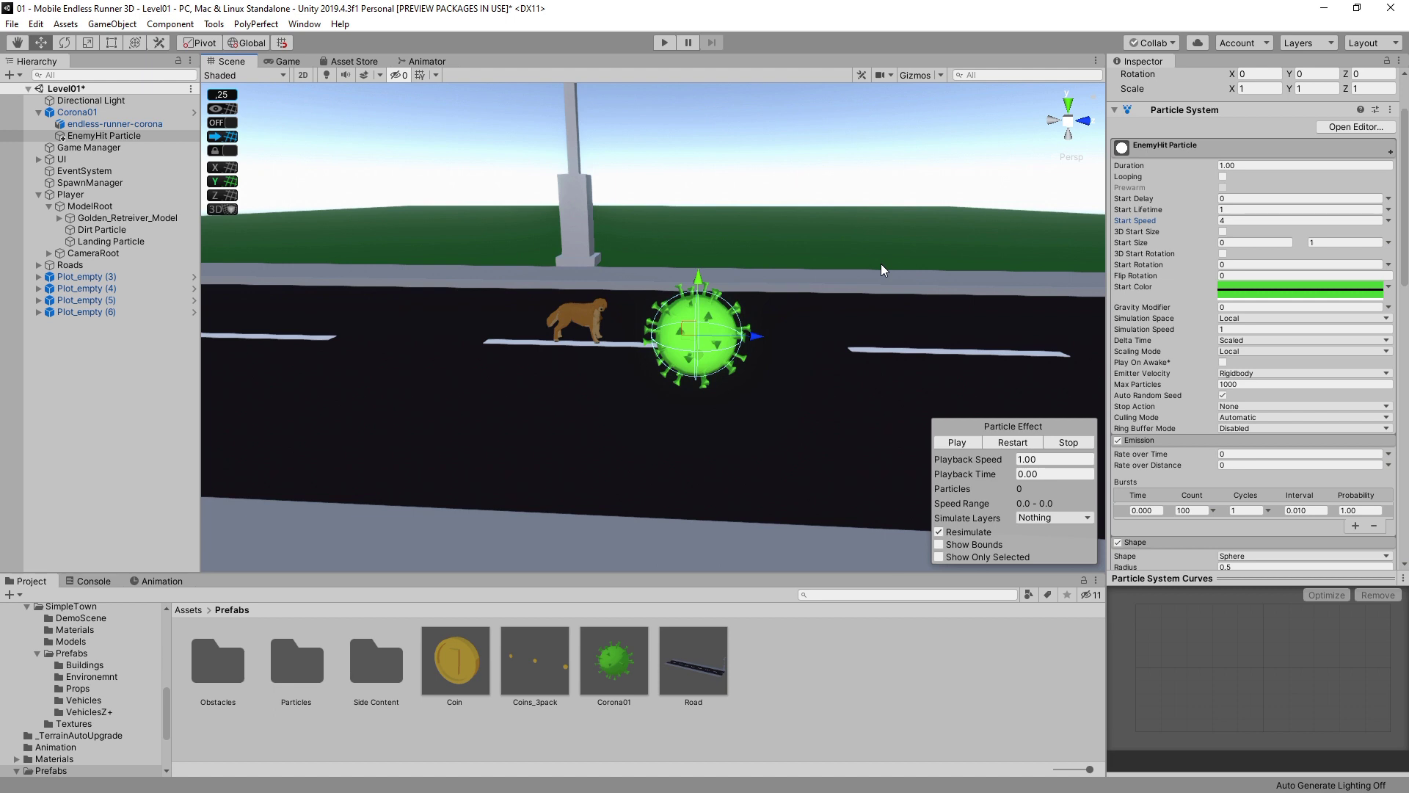
Create a new particle system as a child of EnemyHit Particle.
{"action": "right_click", "coordinate": [136, 137]}
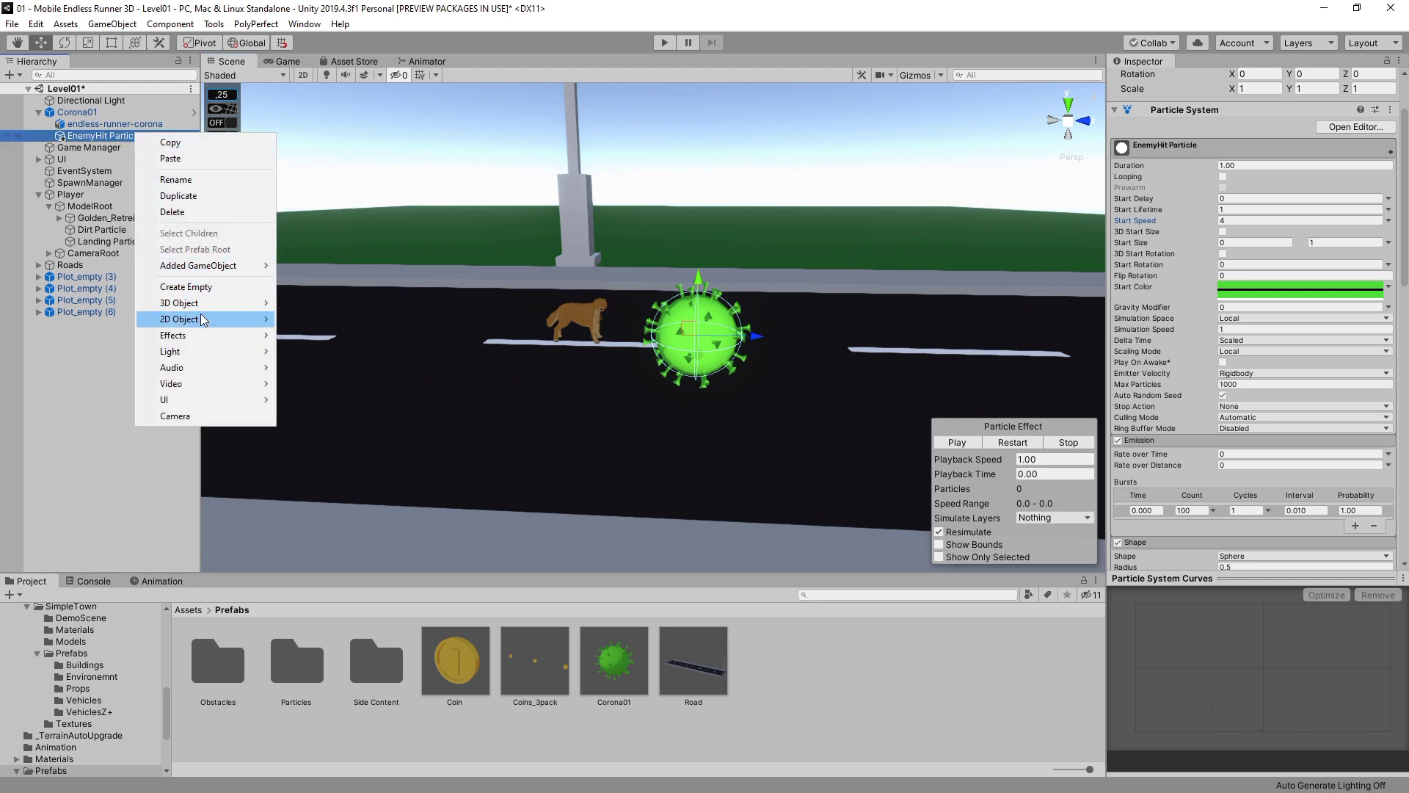
{"action": "mouse_move", "coordinate": [202, 340]}
{"action": "left_click", "coordinate": [317, 335]}
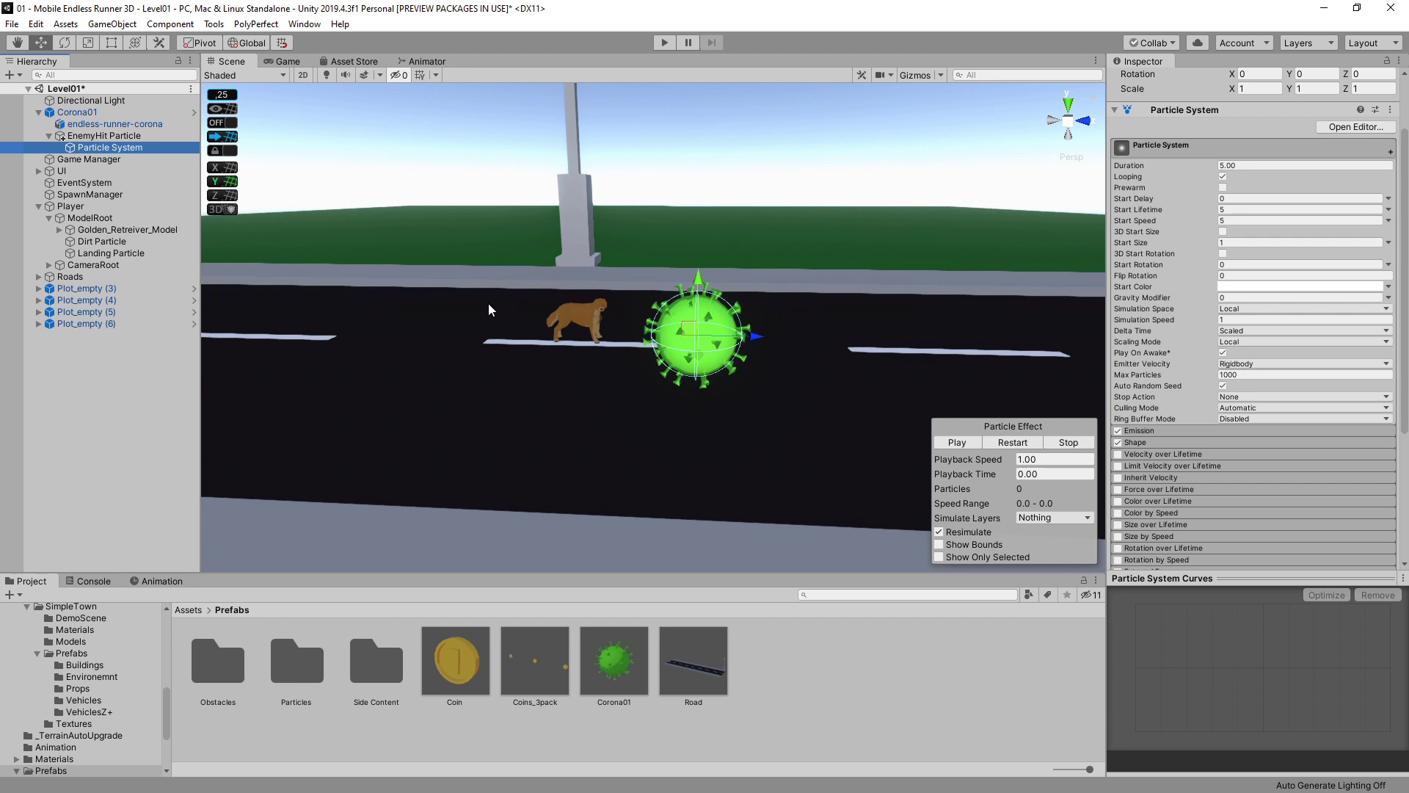
Set the child system's duration, start lifetime and start speed to 1, disable Looping and Play On Awake, and use the parent's green start colors.
{"action": "left_click", "coordinate": [1278, 166]}
{"action": "type", "text": "1"}
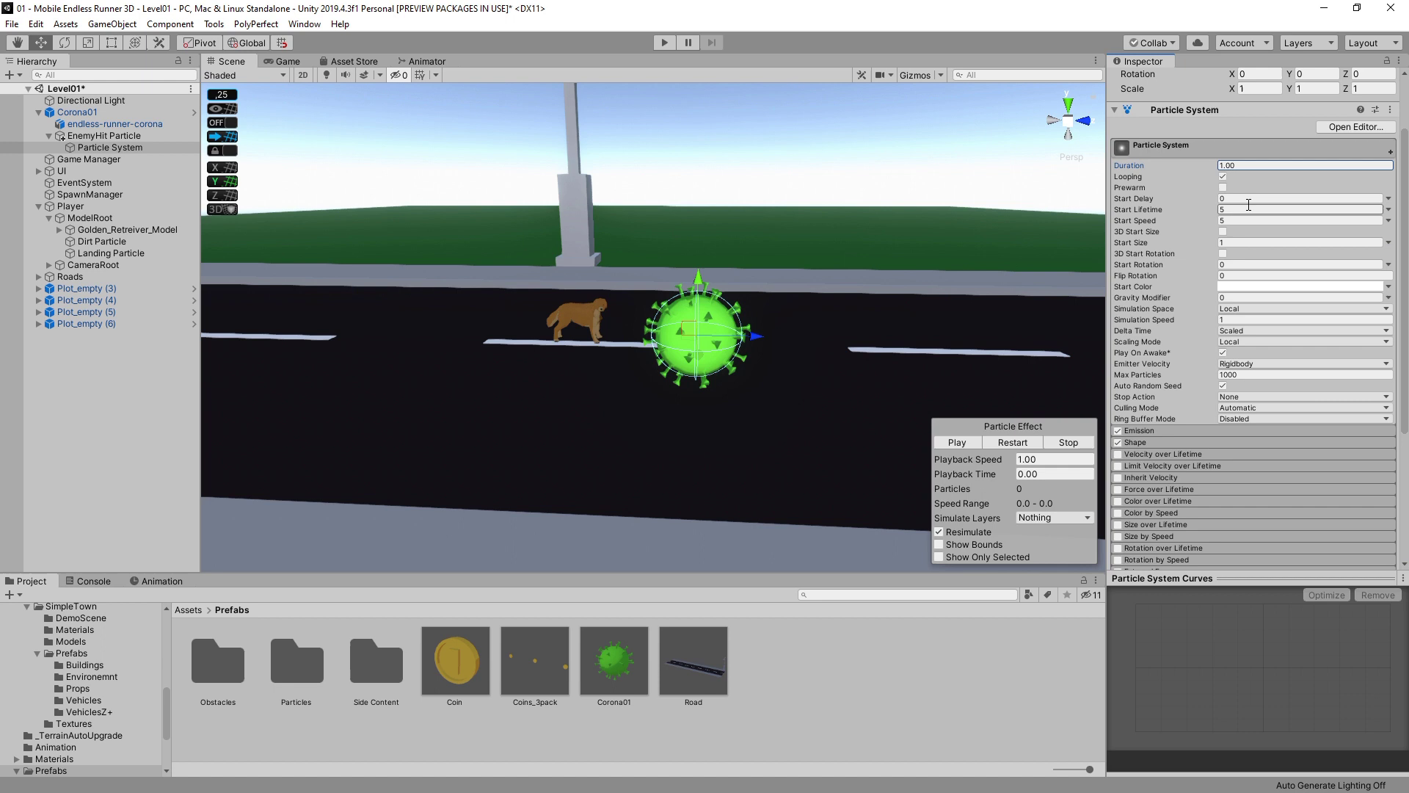
{"action": "left_click", "coordinate": [1244, 209]}
{"action": "type", "text": "1"}
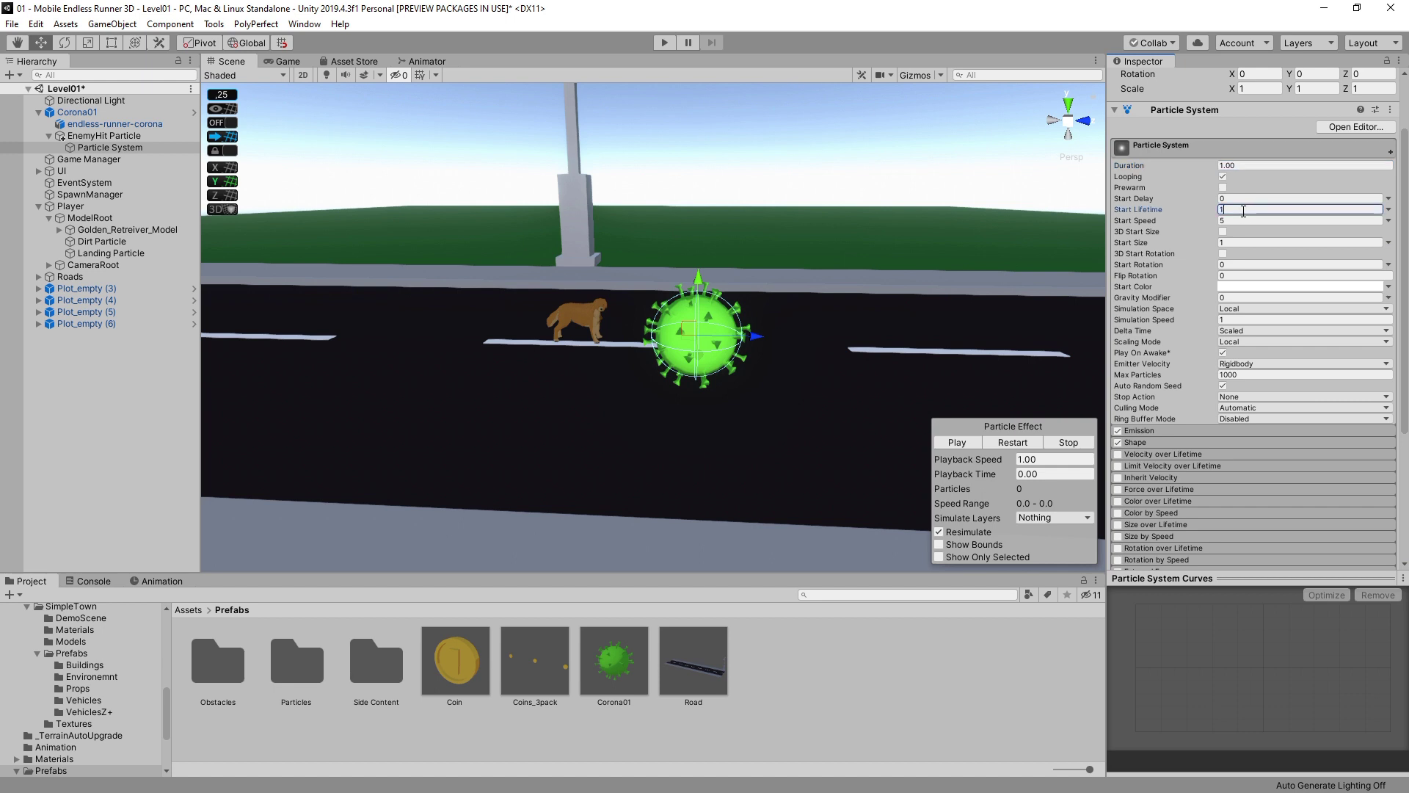
{"action": "left_click", "coordinate": [1224, 177]}
{"action": "left_click", "coordinate": [1224, 353]}
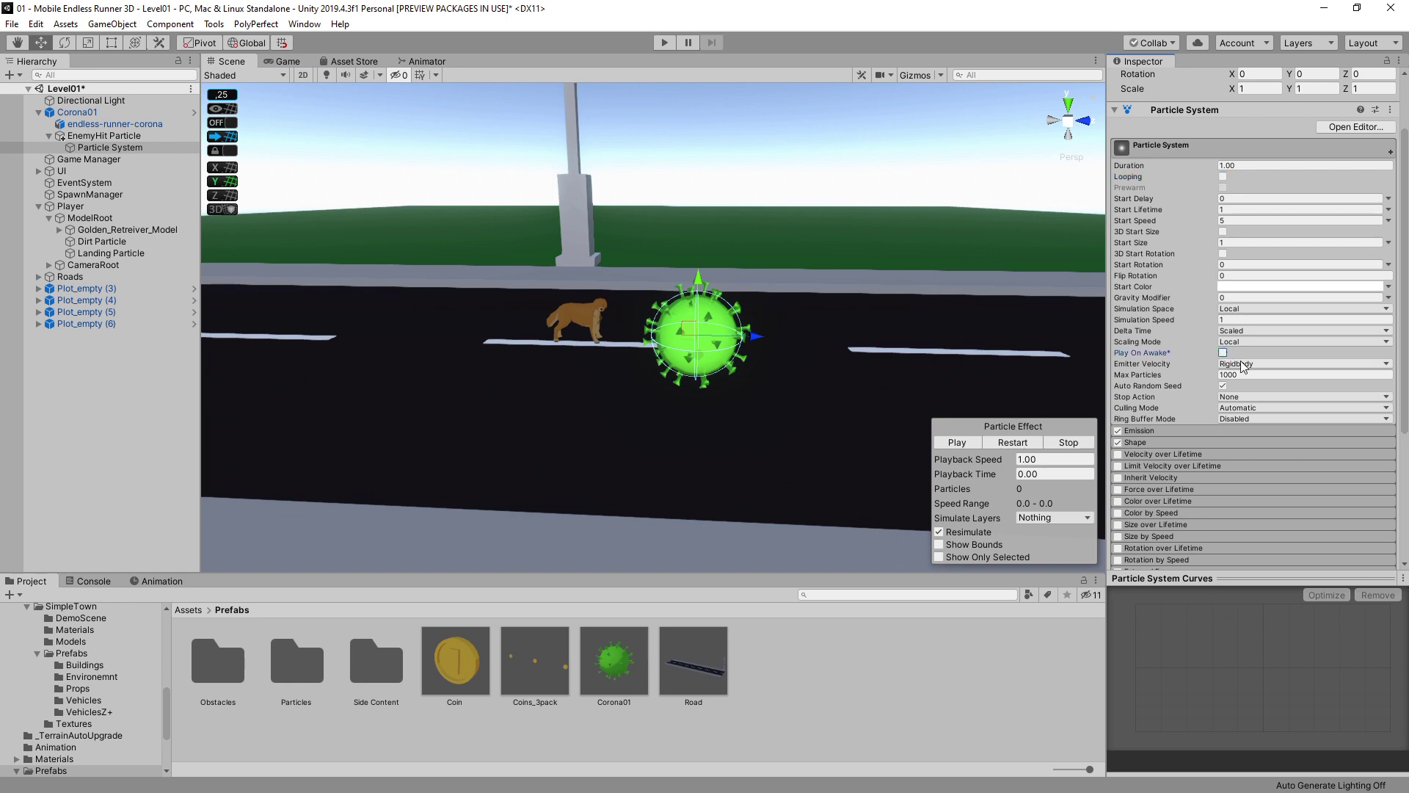
{"action": "left_click", "coordinate": [1248, 220]}
{"action": "type", "text": "4"}
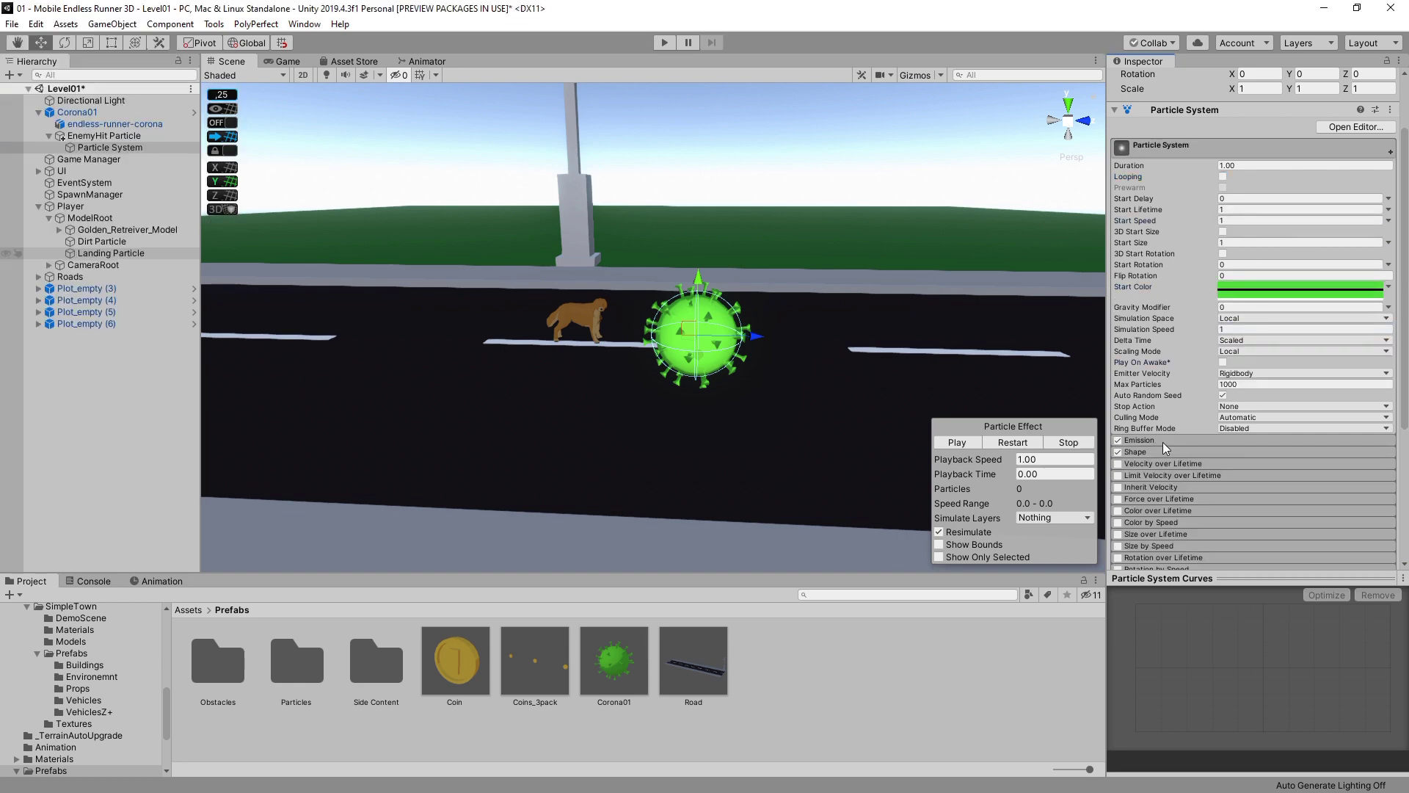
Set the child system's emission rate over time to 0 and add a burst of 20 particles.
{"action": "left_click", "coordinate": [1165, 442]}
{"action": "left_click", "coordinate": [1355, 526]}
{"action": "left_click", "coordinate": [1196, 510]}
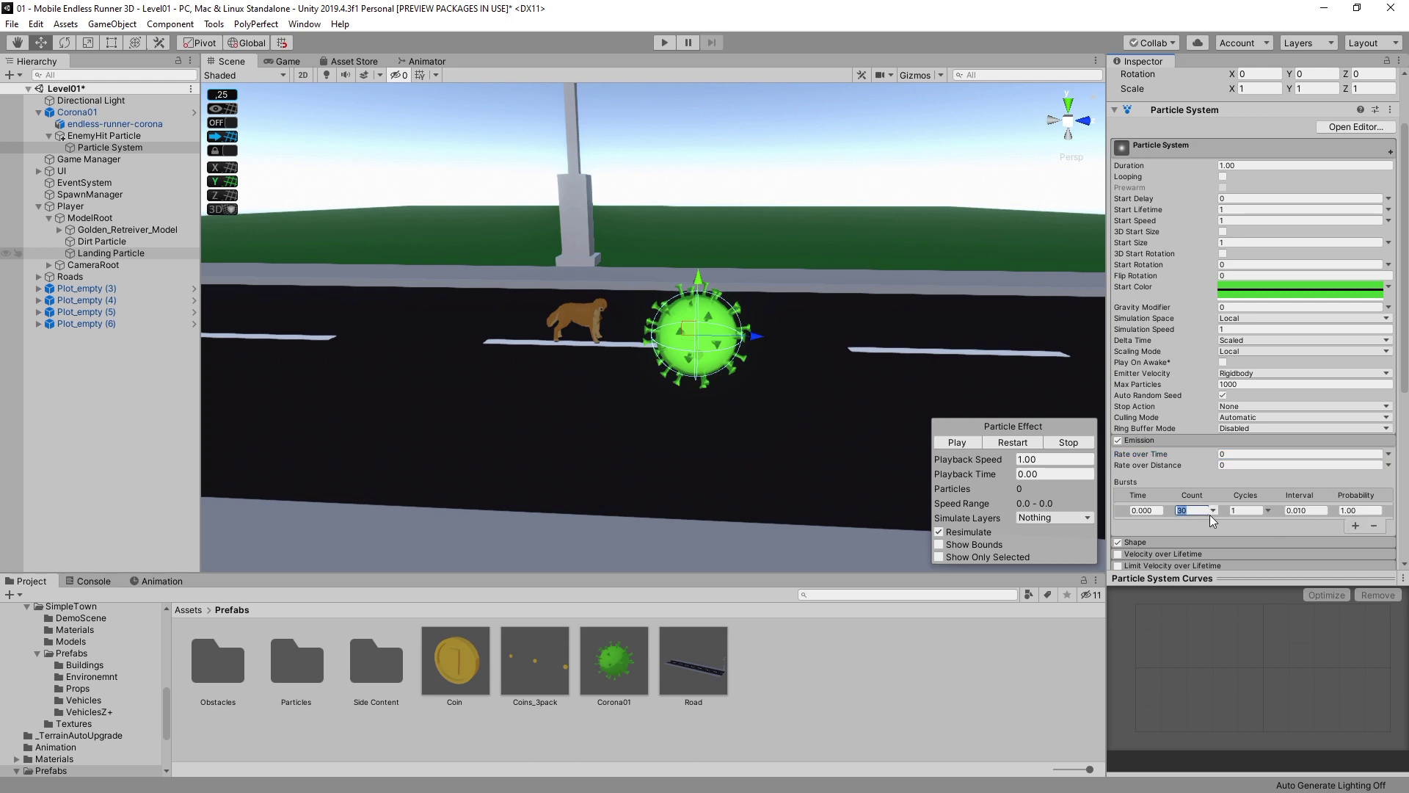
{"action": "type", "text": "20"}
Change the child system's emitter shape to a Sphere with radius 0.5 and save the scene.
{"action": "scroll", "coordinate": [1210, 515], "scroll_direction": "down", "scroll_amount": 3}
{"action": "left_click", "coordinate": [1190, 411]}
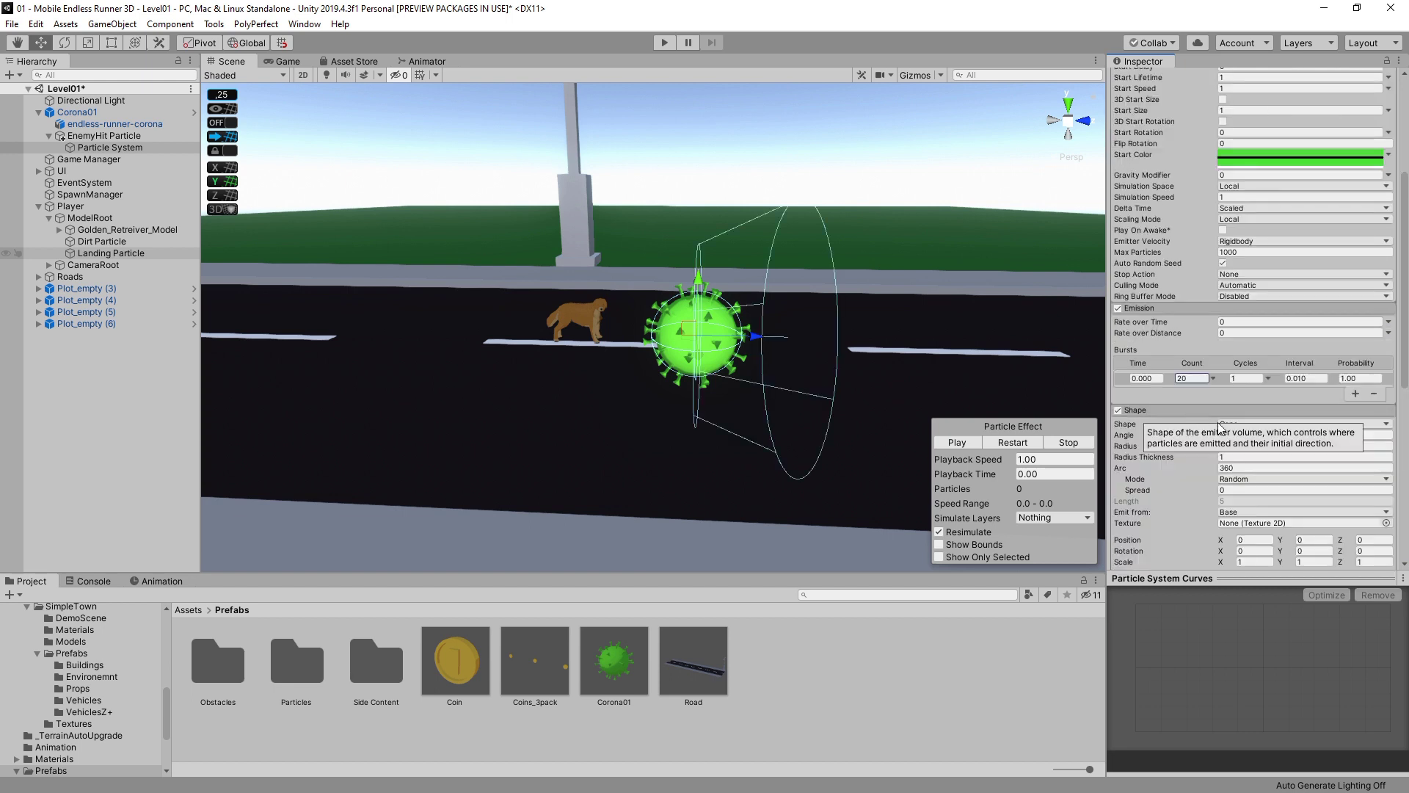
{"action": "left_click", "coordinate": [1250, 424]}
{"action": "left_click", "coordinate": [1256, 438]}
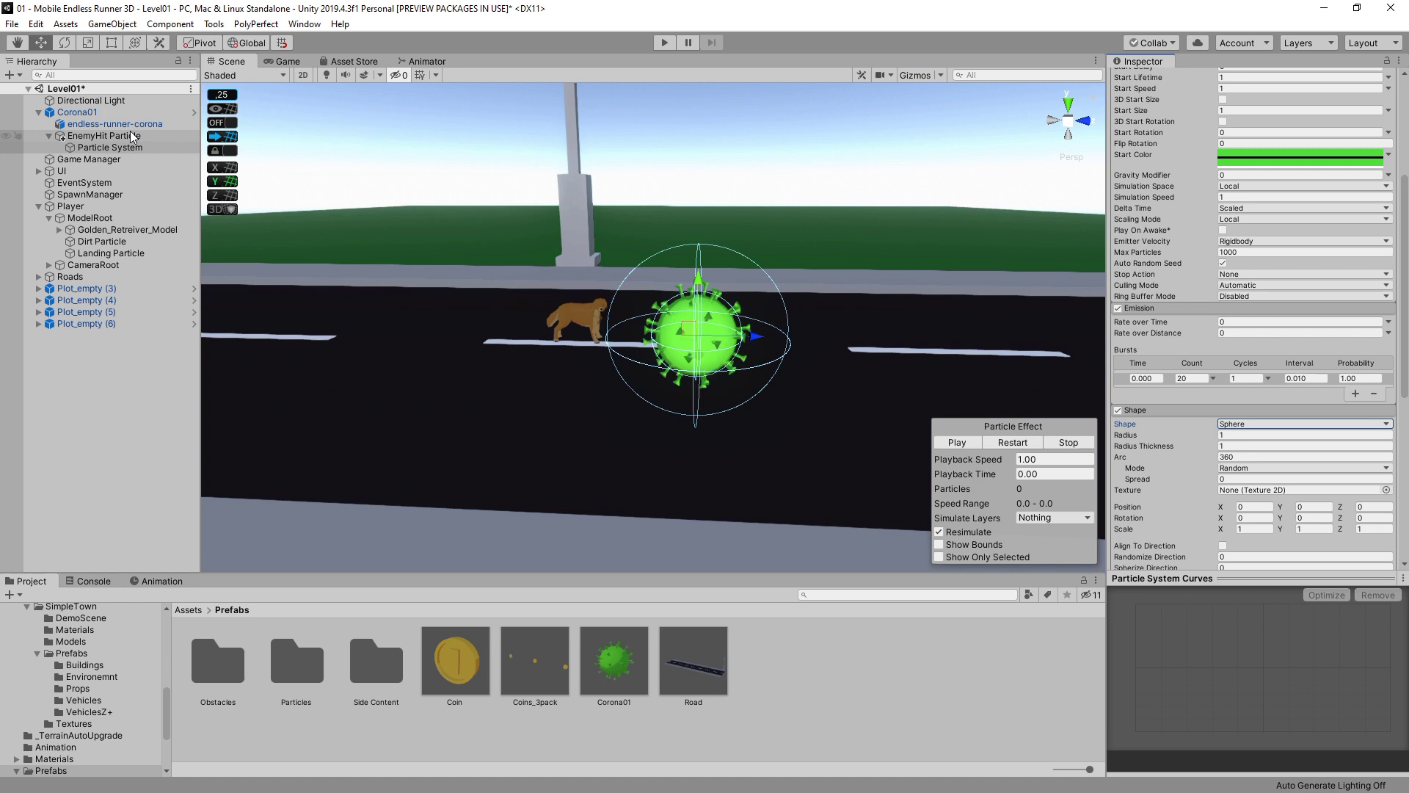
{"action": "left_click", "coordinate": [1242, 435]}
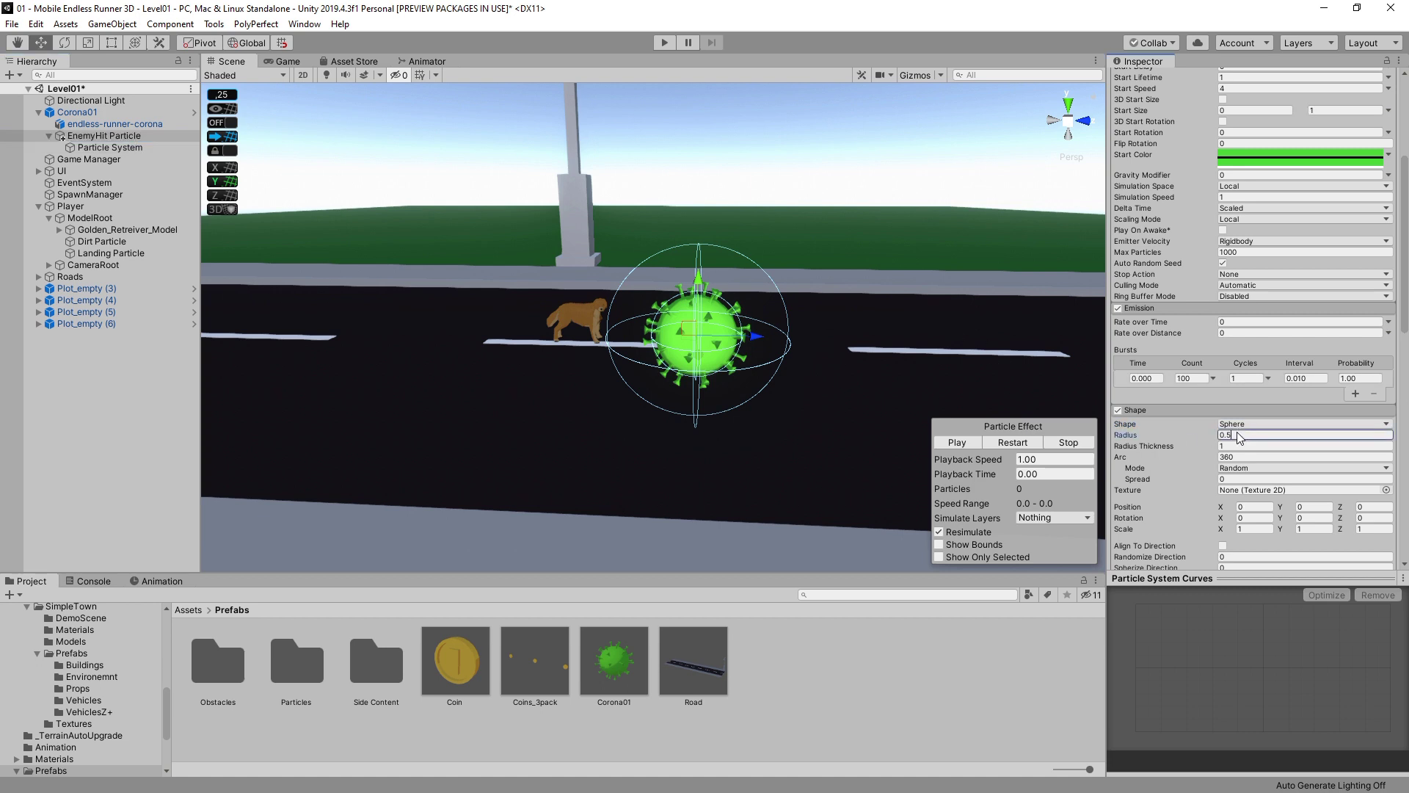
{"action": "type", "text": "1"}
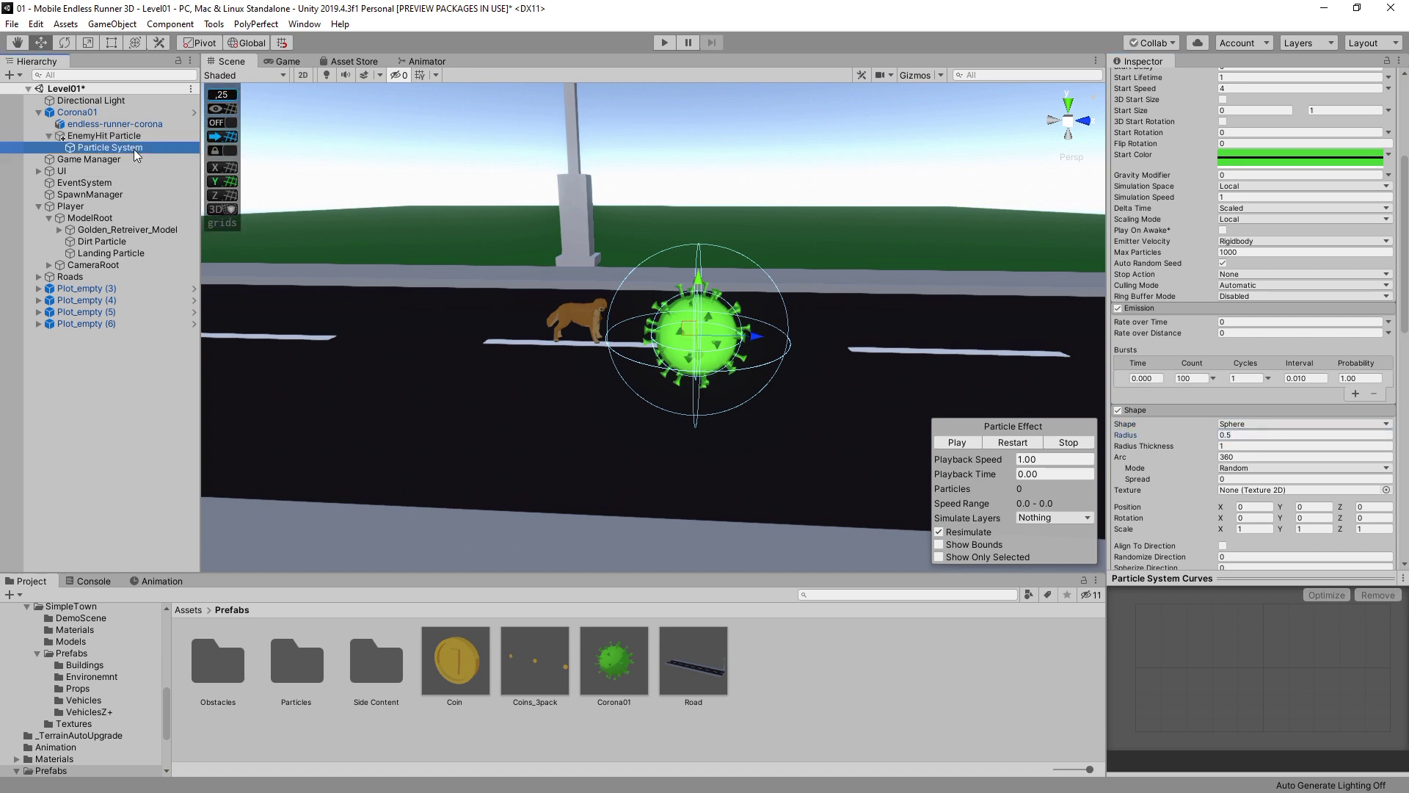
{"action": "left_click", "coordinate": [1242, 435]}
{"action": "type", "text": "0.5"}
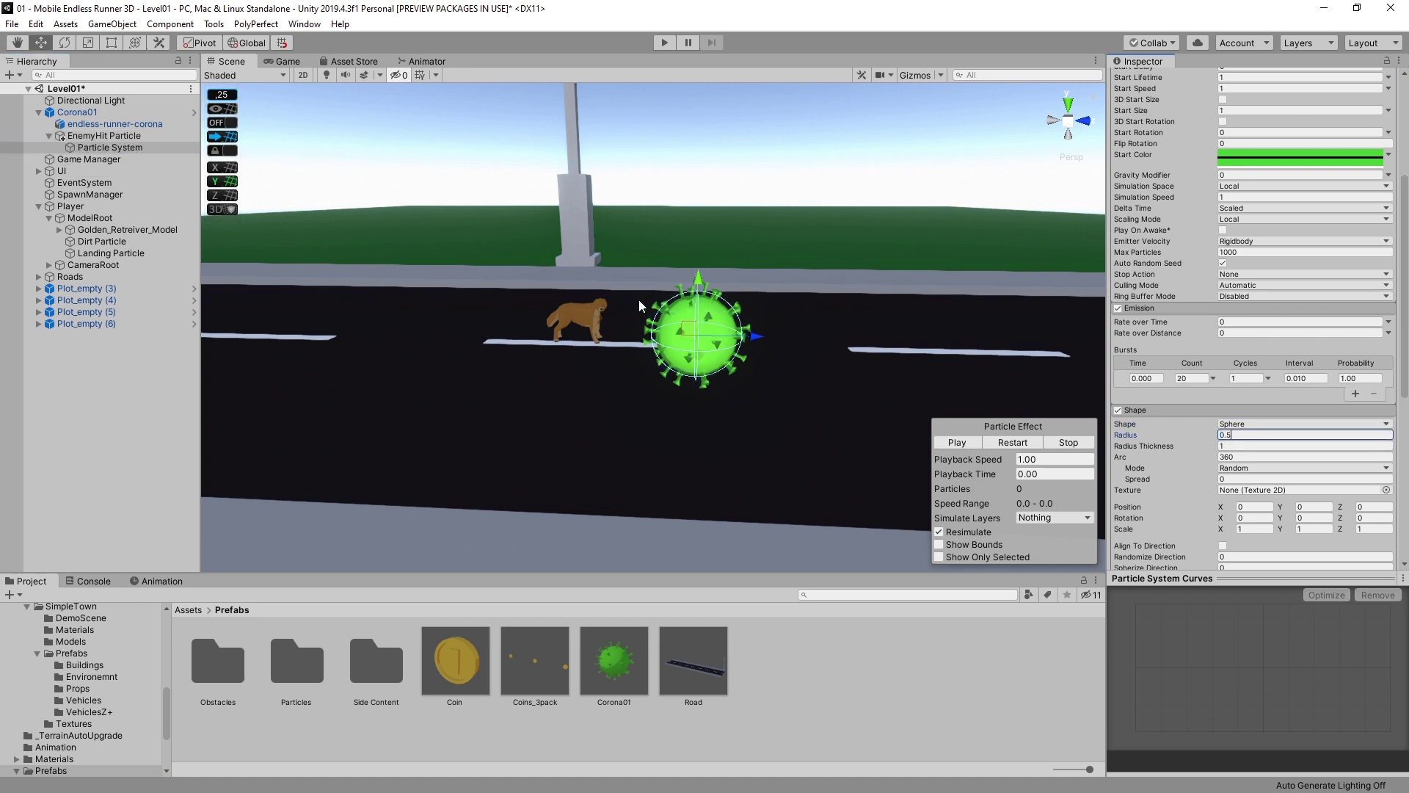
{"action": "key", "text": "ctrl+s"}
Assign the CFX3_Skull ADDSOFT material to the child system's renderer and save the scene.
{"action": "scroll", "coordinate": [1245, 453], "scroll_direction": "down", "scroll_amount": 10}
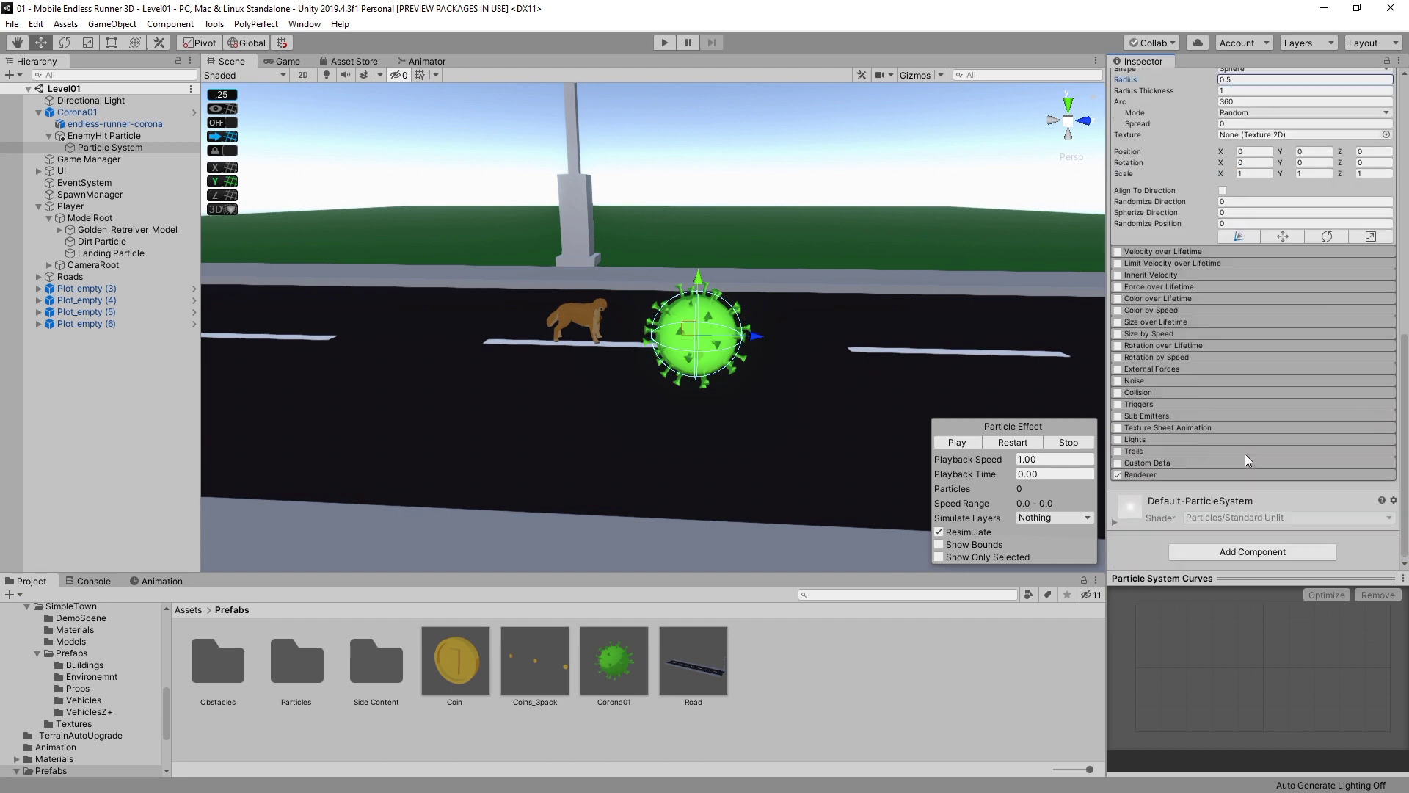
{"action": "left_click", "coordinate": [1177, 474]}
{"action": "scroll", "coordinate": [1178, 477], "scroll_direction": "down", "scroll_amount": 5}
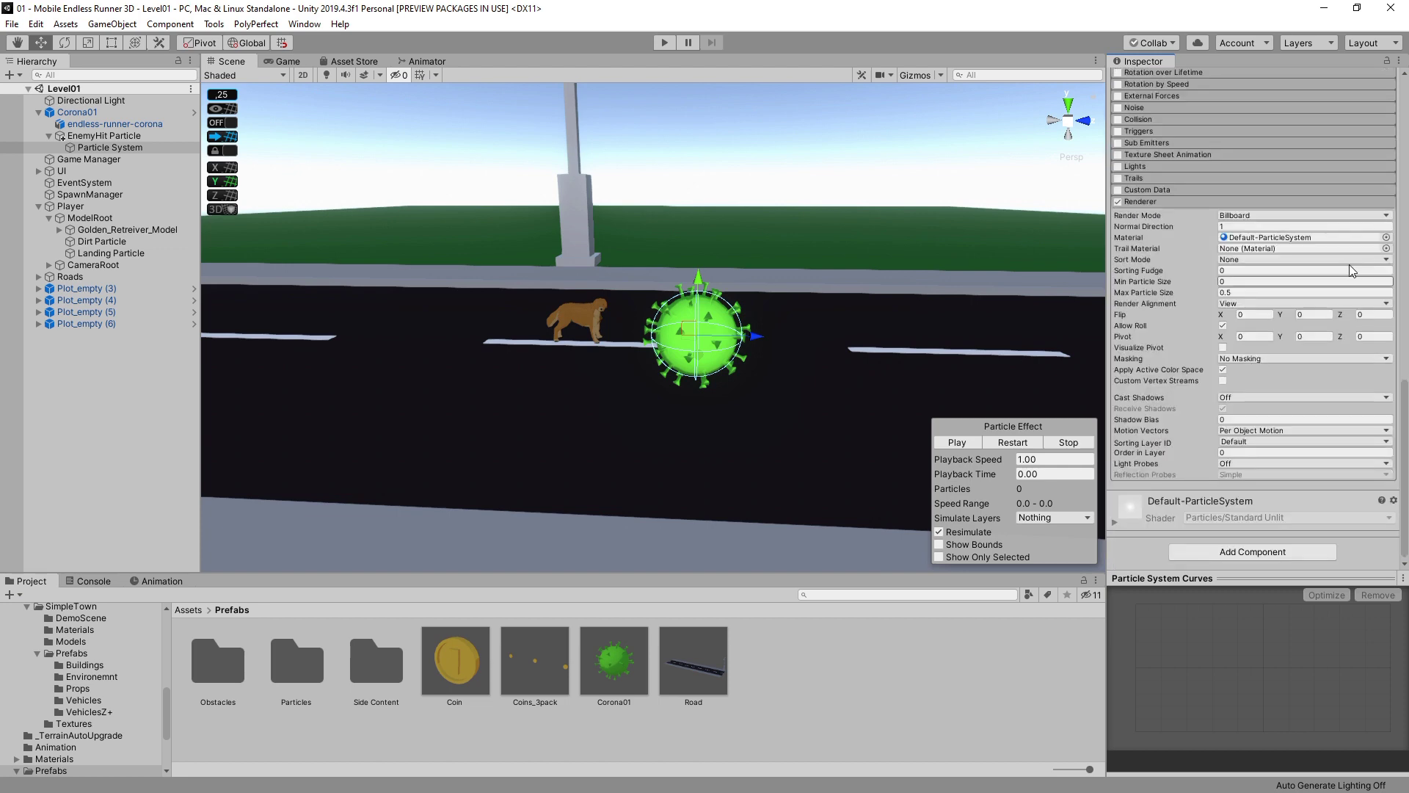
{"action": "left_click", "coordinate": [1386, 237]}
{"action": "left_click_drag", "start_coordinate": [1288, 481], "coordinate": [1277, 268]}
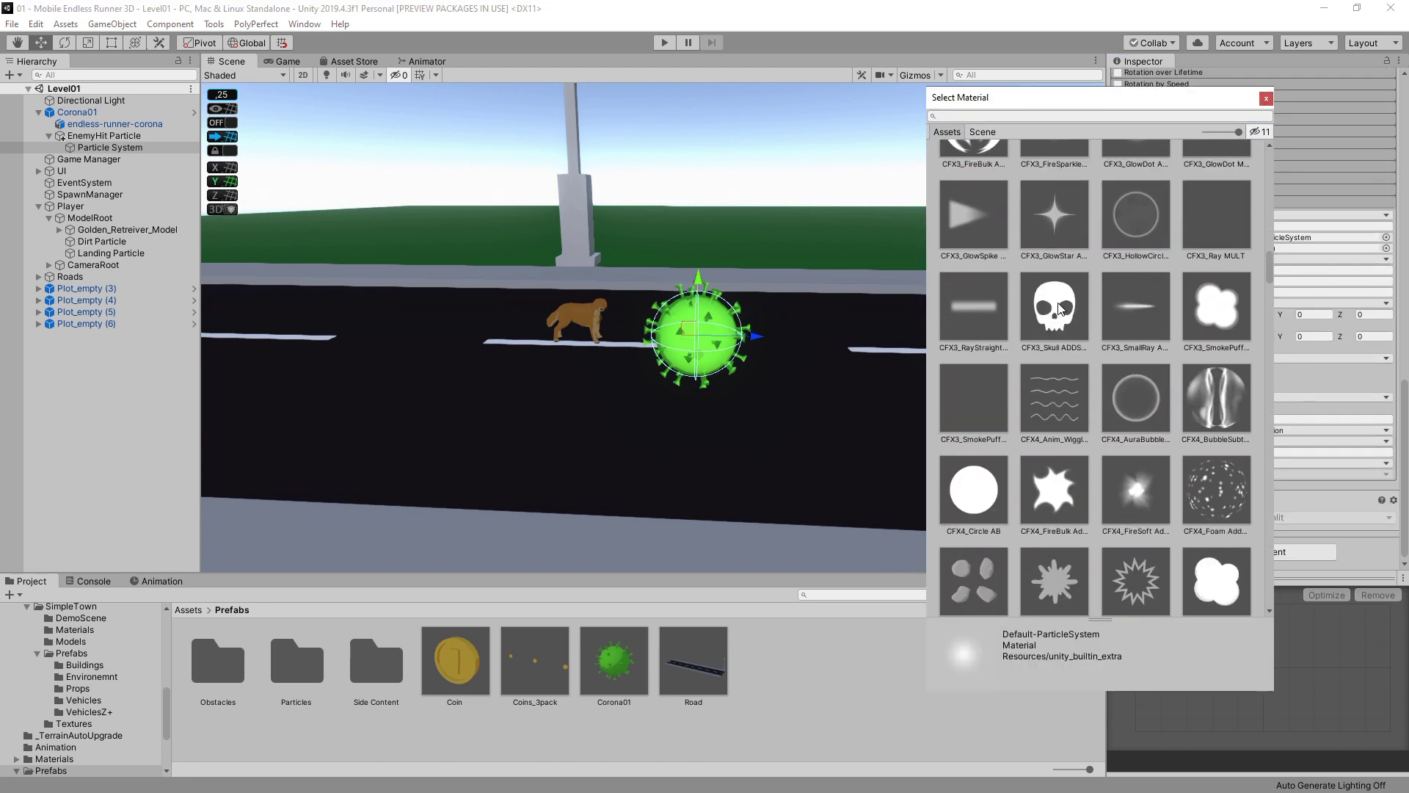
{"action": "left_click", "coordinate": [1054, 307]}
{"action": "left_click", "coordinate": [1266, 98]}
{"action": "key", "text": "ctrl+s"}
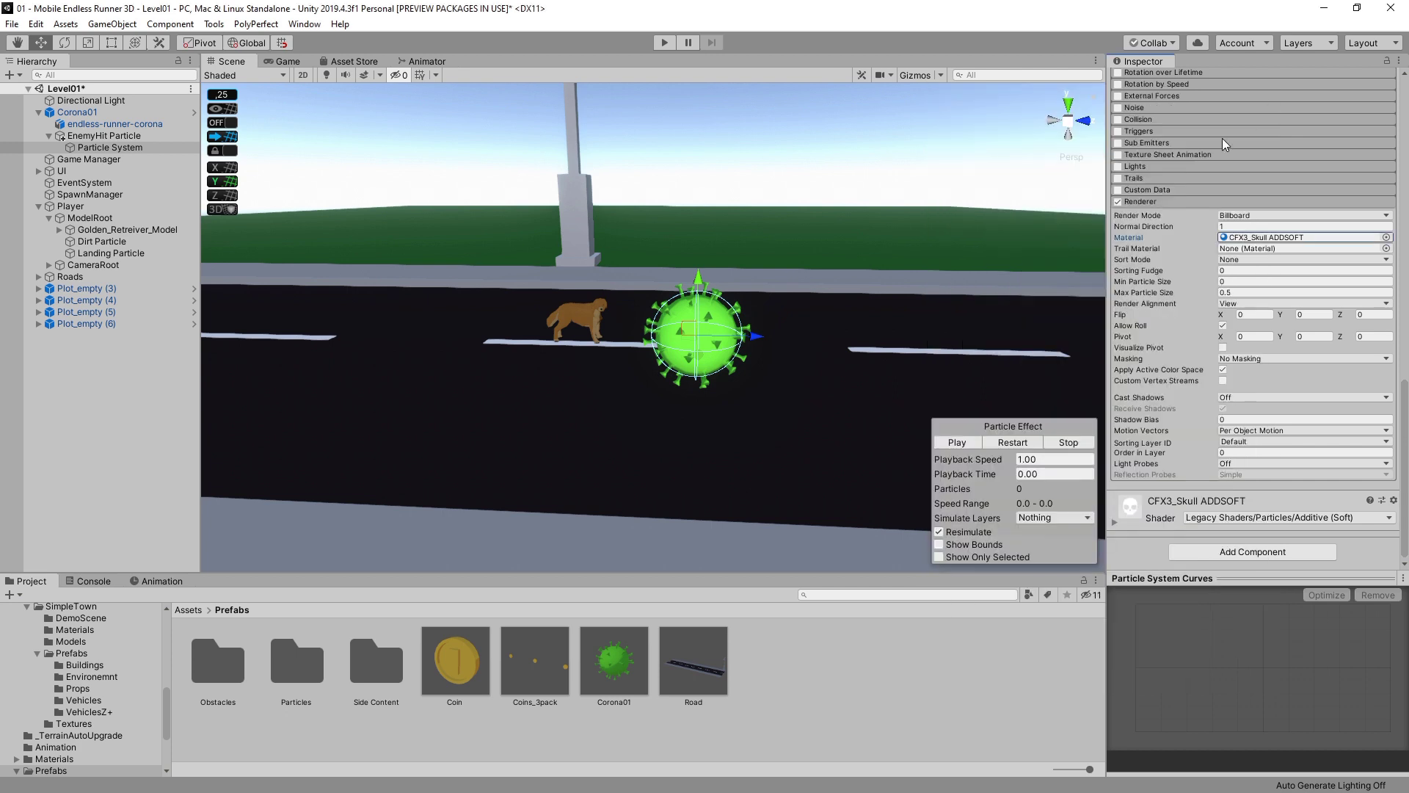
Preview the combined EnemyHit Particle effect from the side and from behind the dog.
{"action": "left_click", "coordinate": [220, 198]}
{"action": "left_click", "coordinate": [103, 136]}
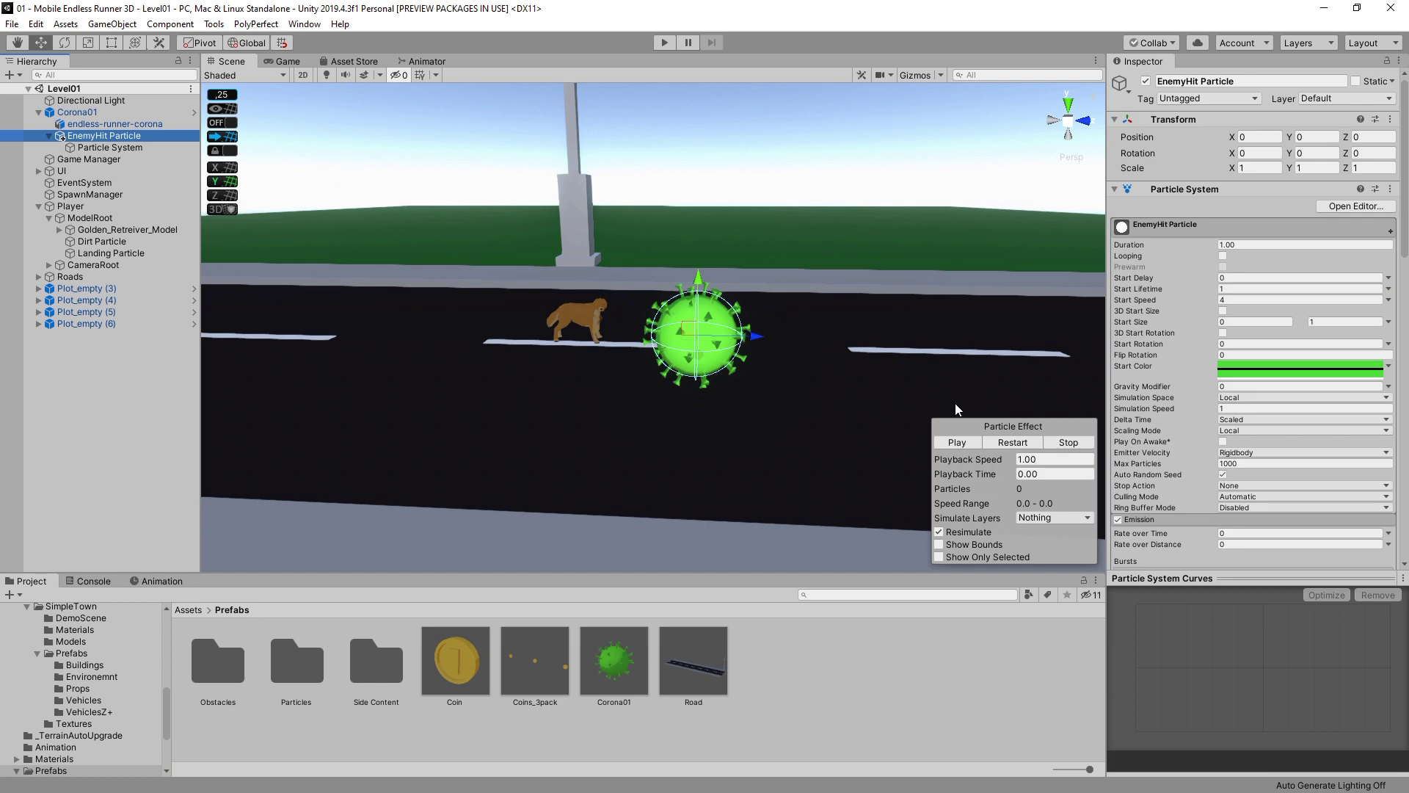
{"action": "left_click", "coordinate": [954, 444]}
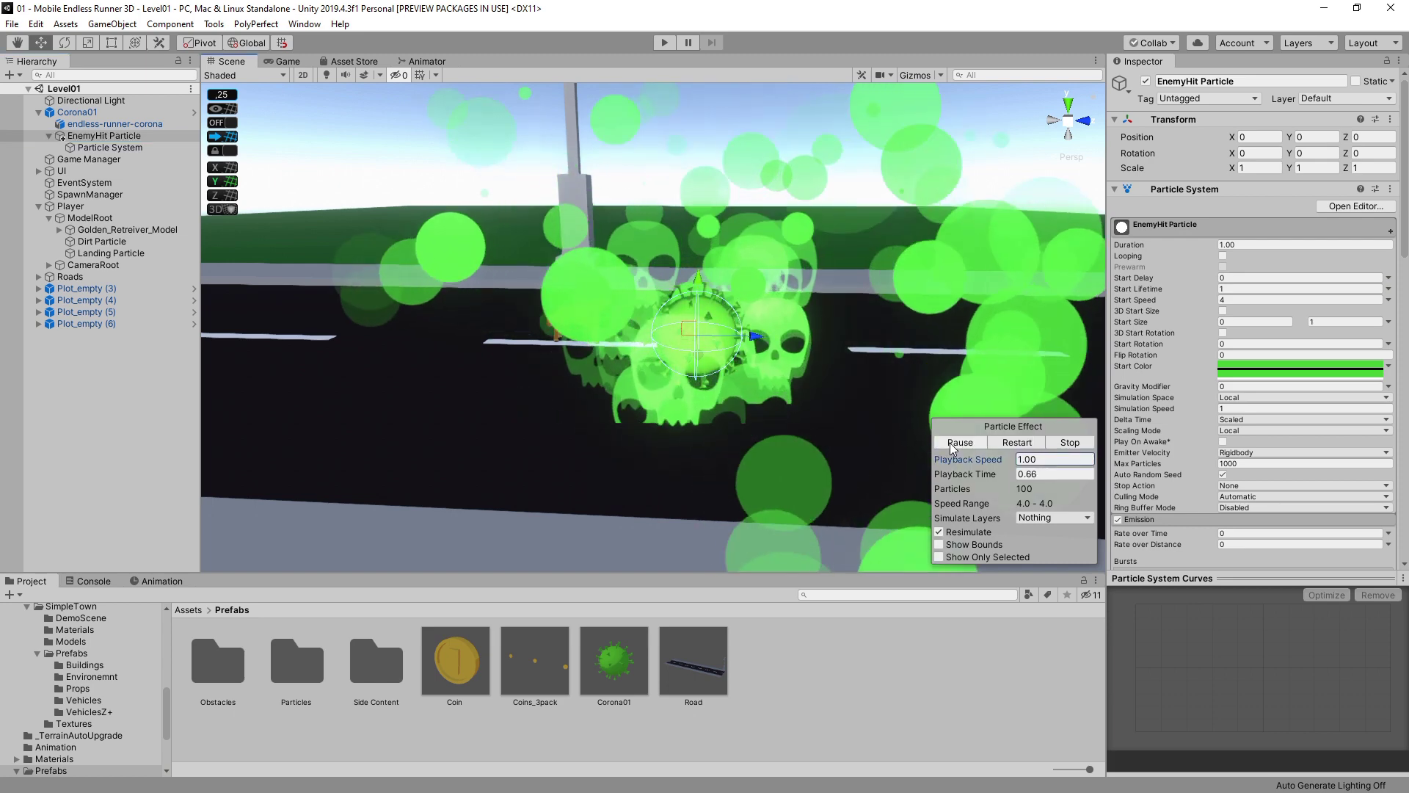
{"action": "left_click", "coordinate": [953, 444]}
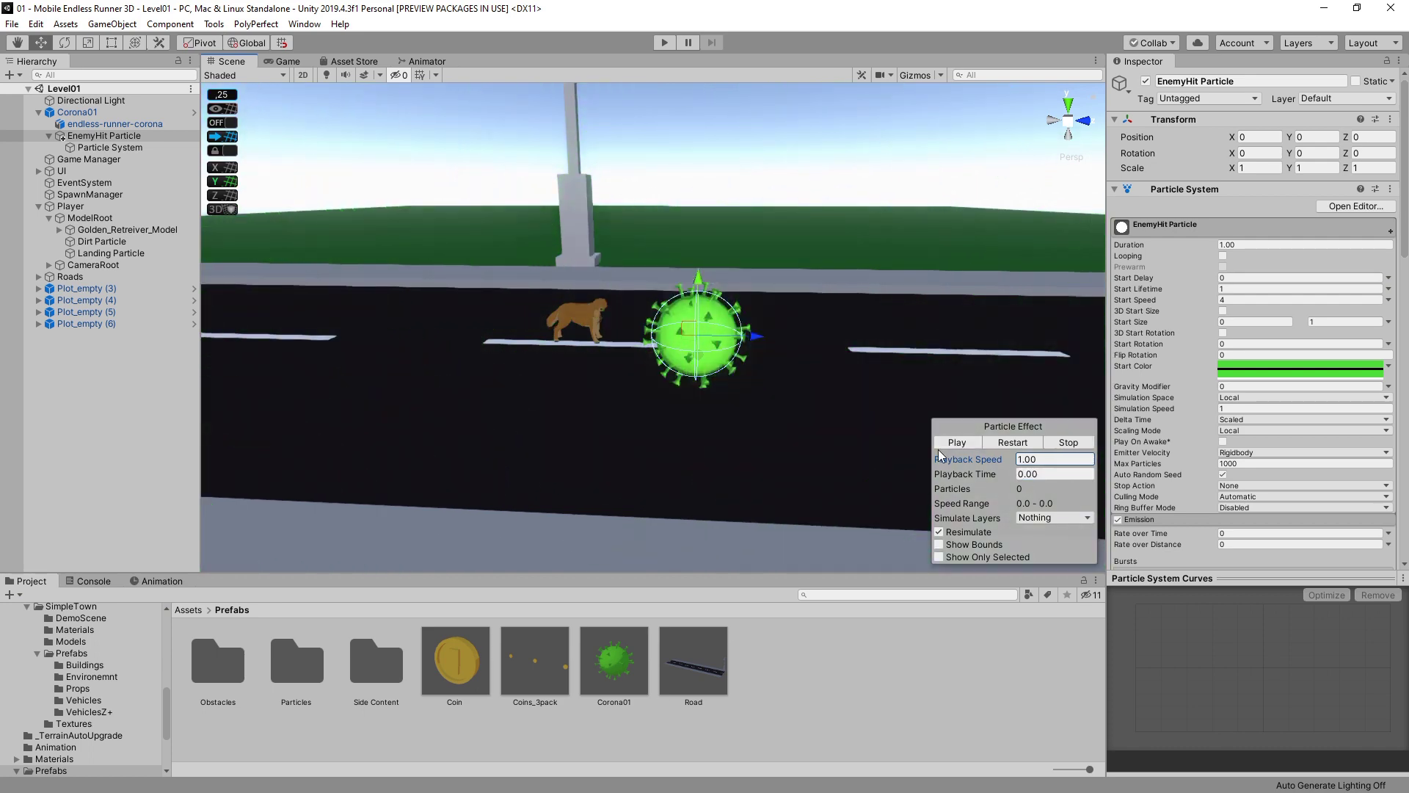
{"action": "left_click_drag", "start_coordinate": [793, 472], "coordinate": [1139, 435], "text": "alt"}
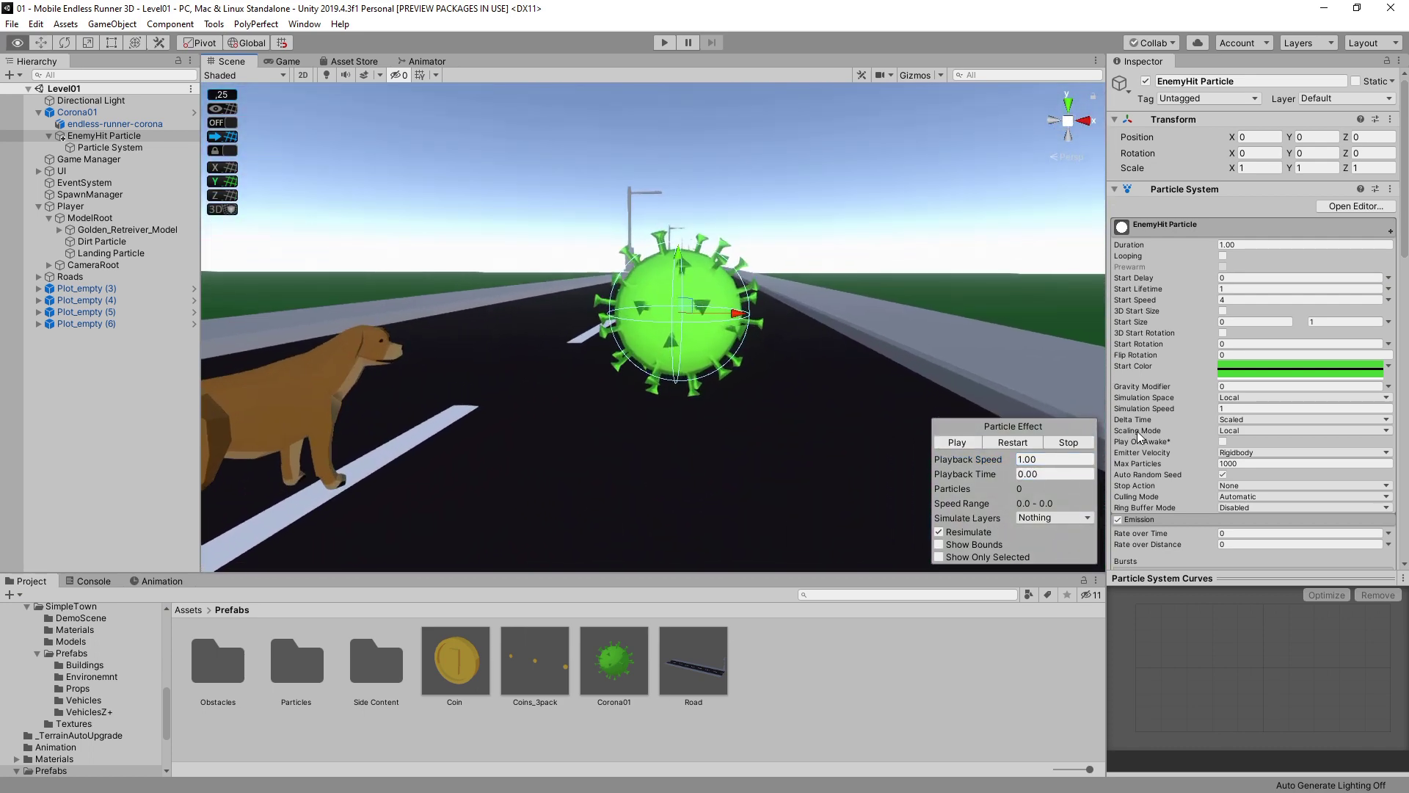
{"action": "left_click", "coordinate": [953, 443]}
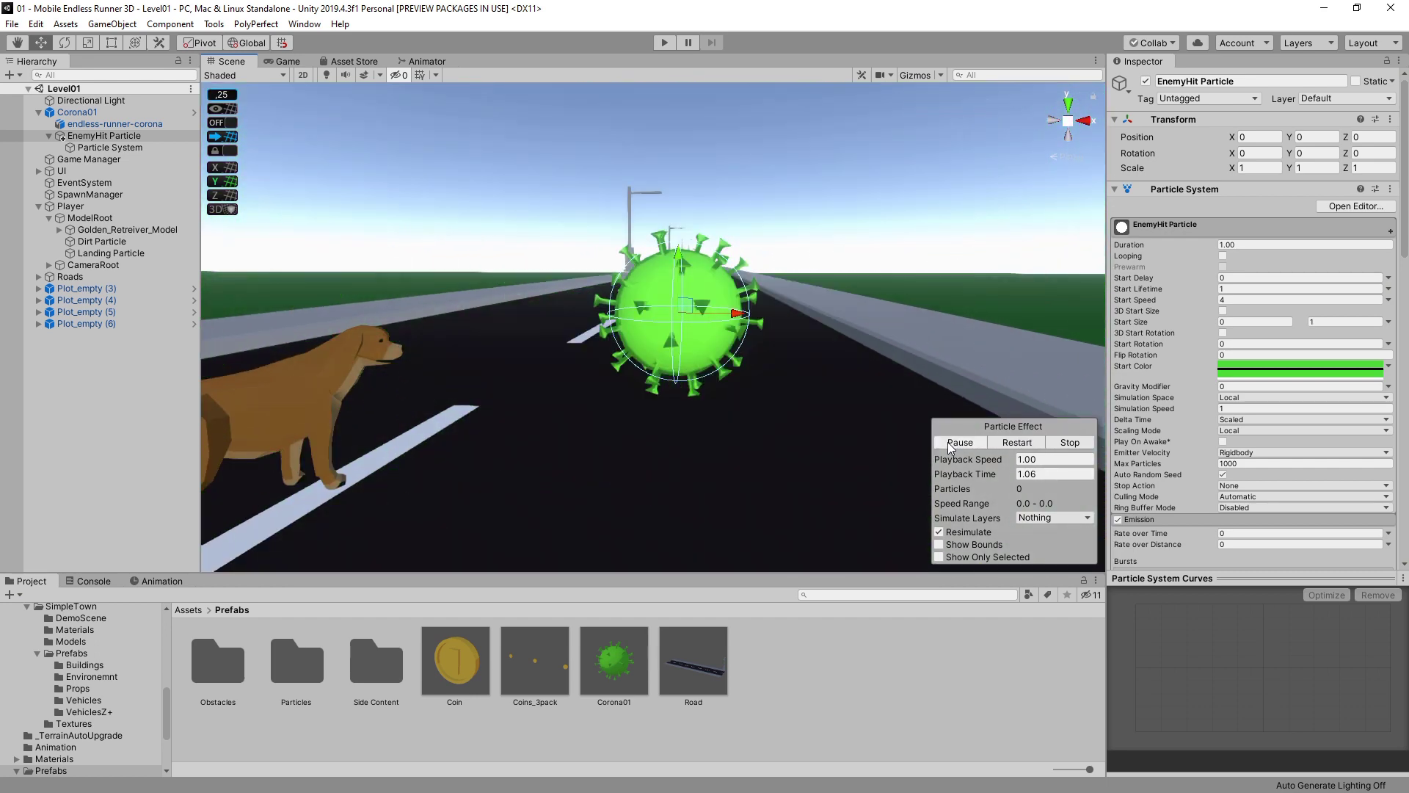
{"action": "left_click", "coordinate": [952, 443]}
Enable Noise on the child skull particle system and set its quality to Low (1D).
{"action": "scroll", "coordinate": [1143, 289], "scroll_direction": "down", "scroll_amount": 10}
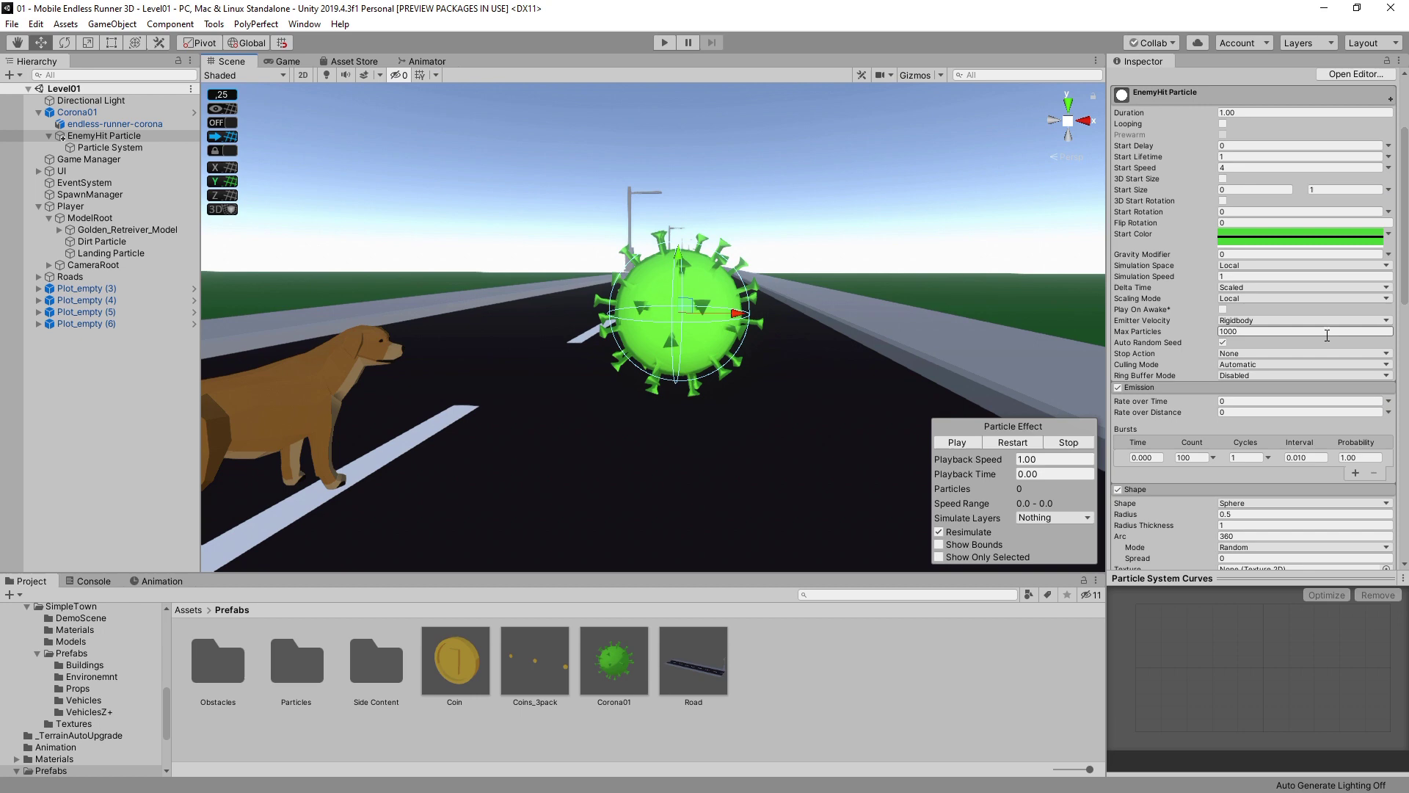
{"action": "left_click", "coordinate": [1144, 286]}
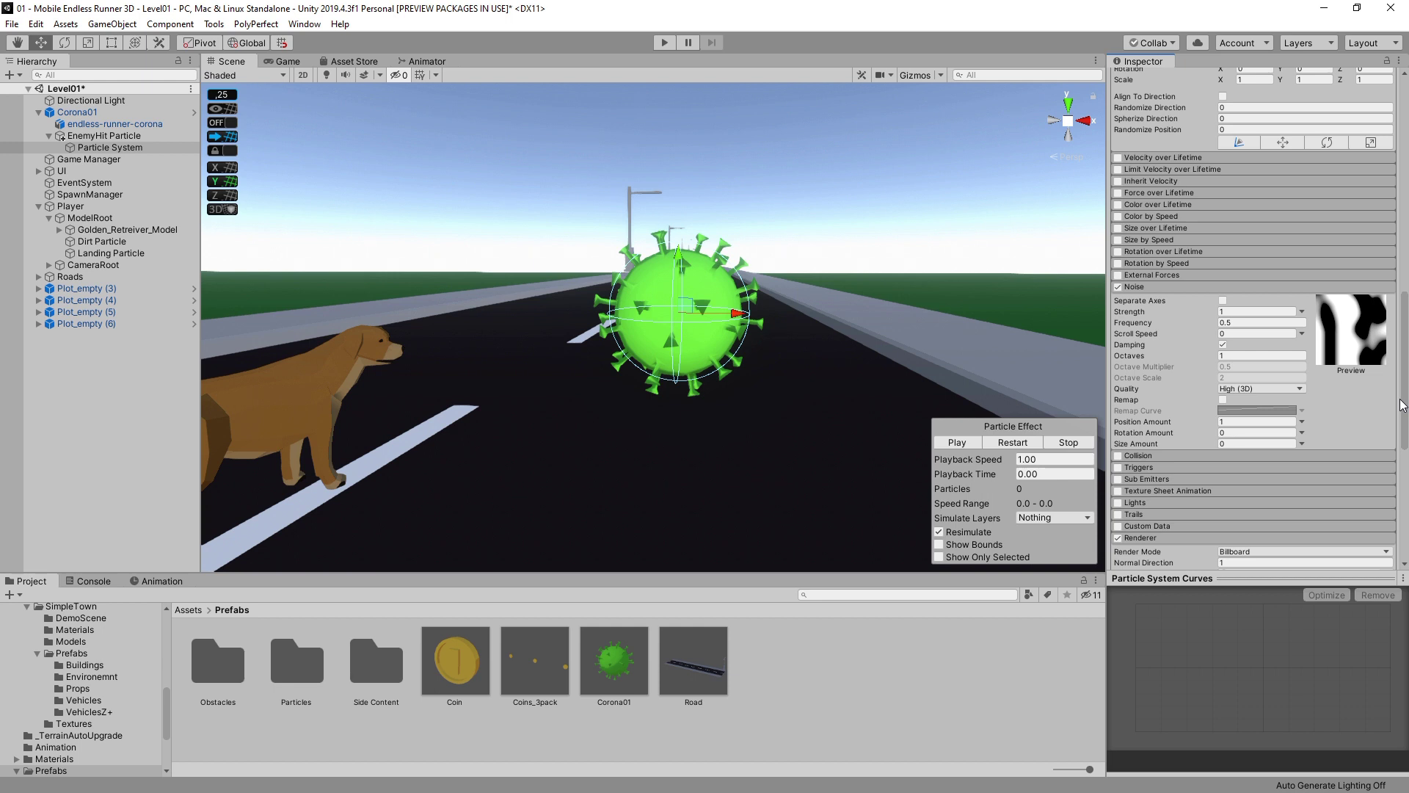
{"action": "left_click", "coordinate": [1286, 389]}
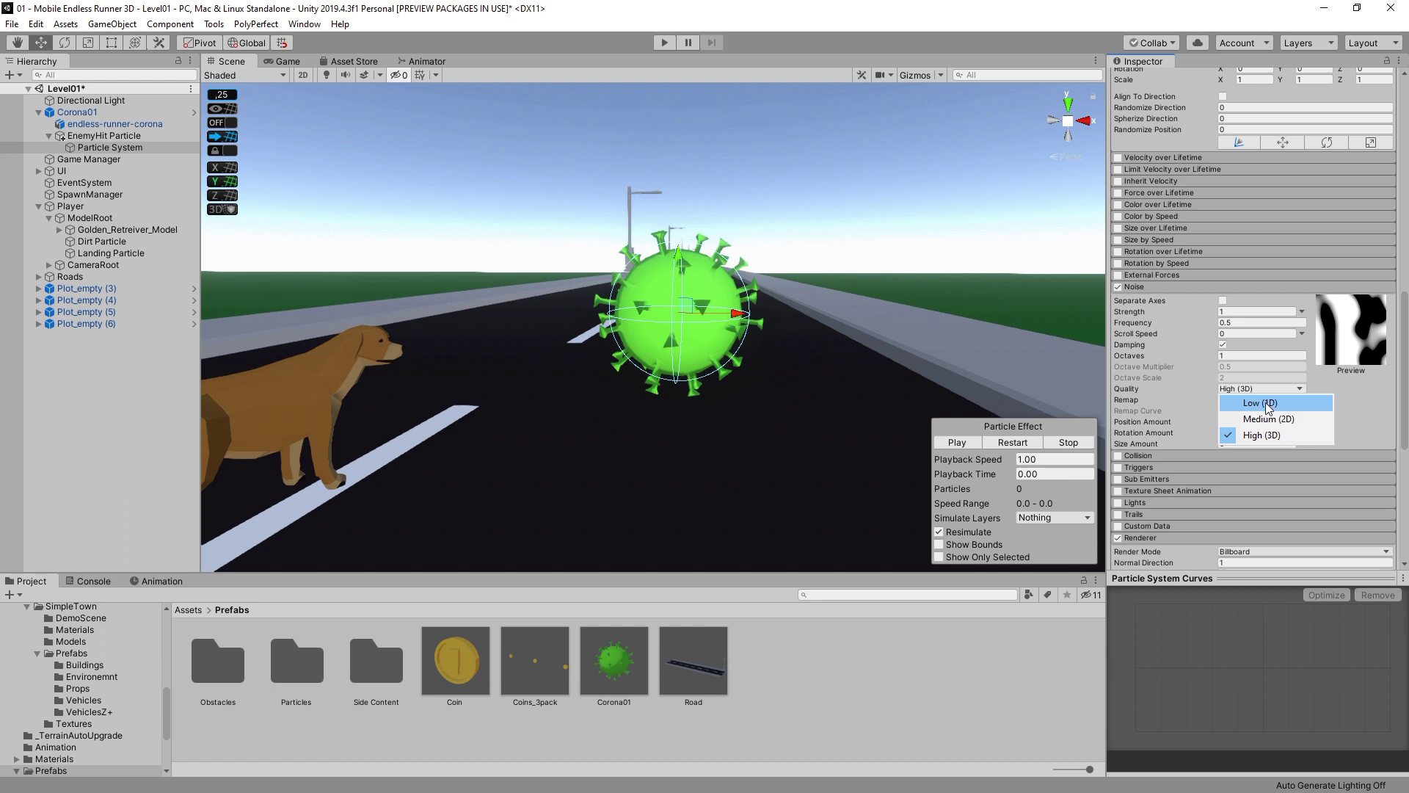
{"action": "left_click", "coordinate": [1270, 402]}
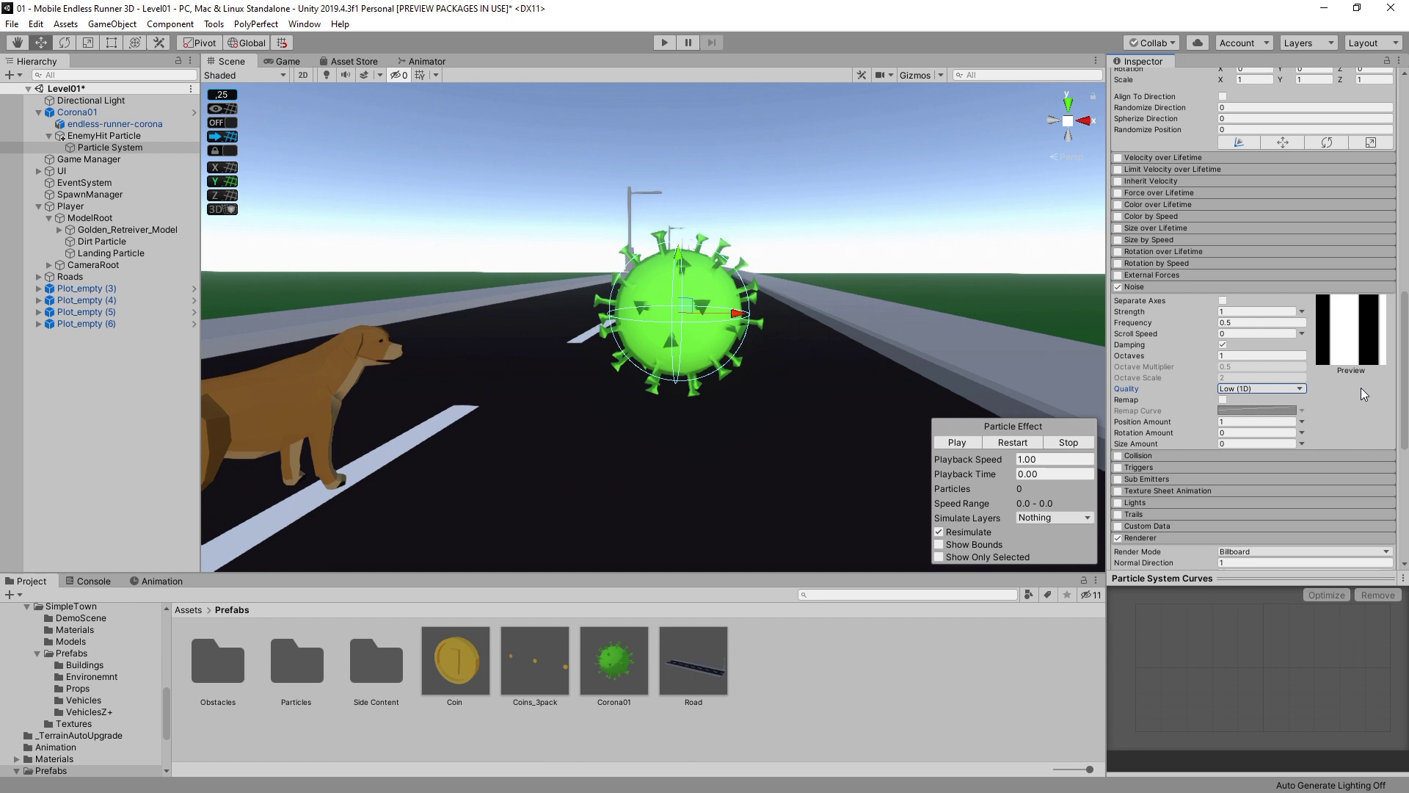
Set the noise strength to 1.5 and frequency to 1, and preview the skull burst.
{"action": "left_click", "coordinate": [1242, 314]}
{"action": "type", "text": "1.5"}
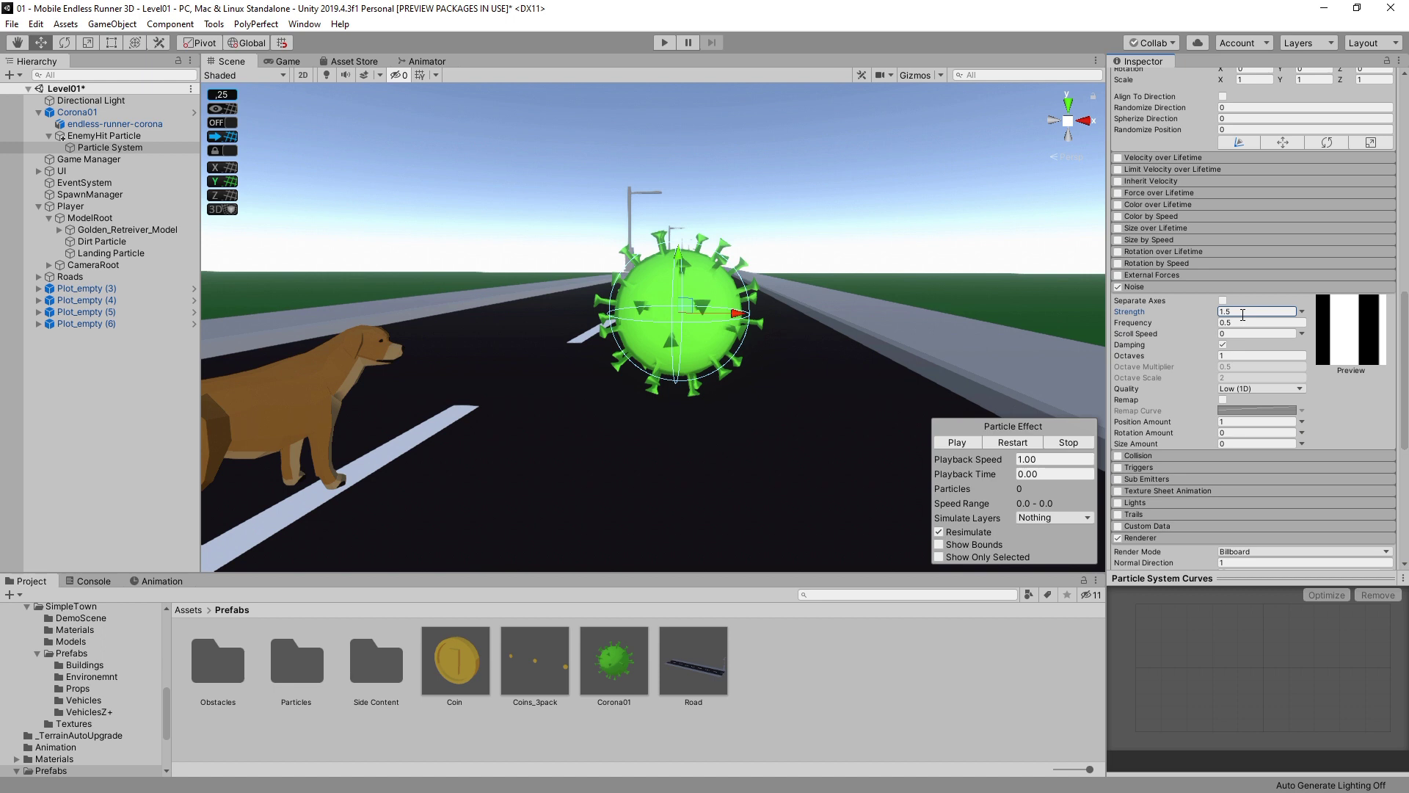
{"action": "left_click", "coordinate": [1239, 323]}
{"action": "type", "text": "1"}
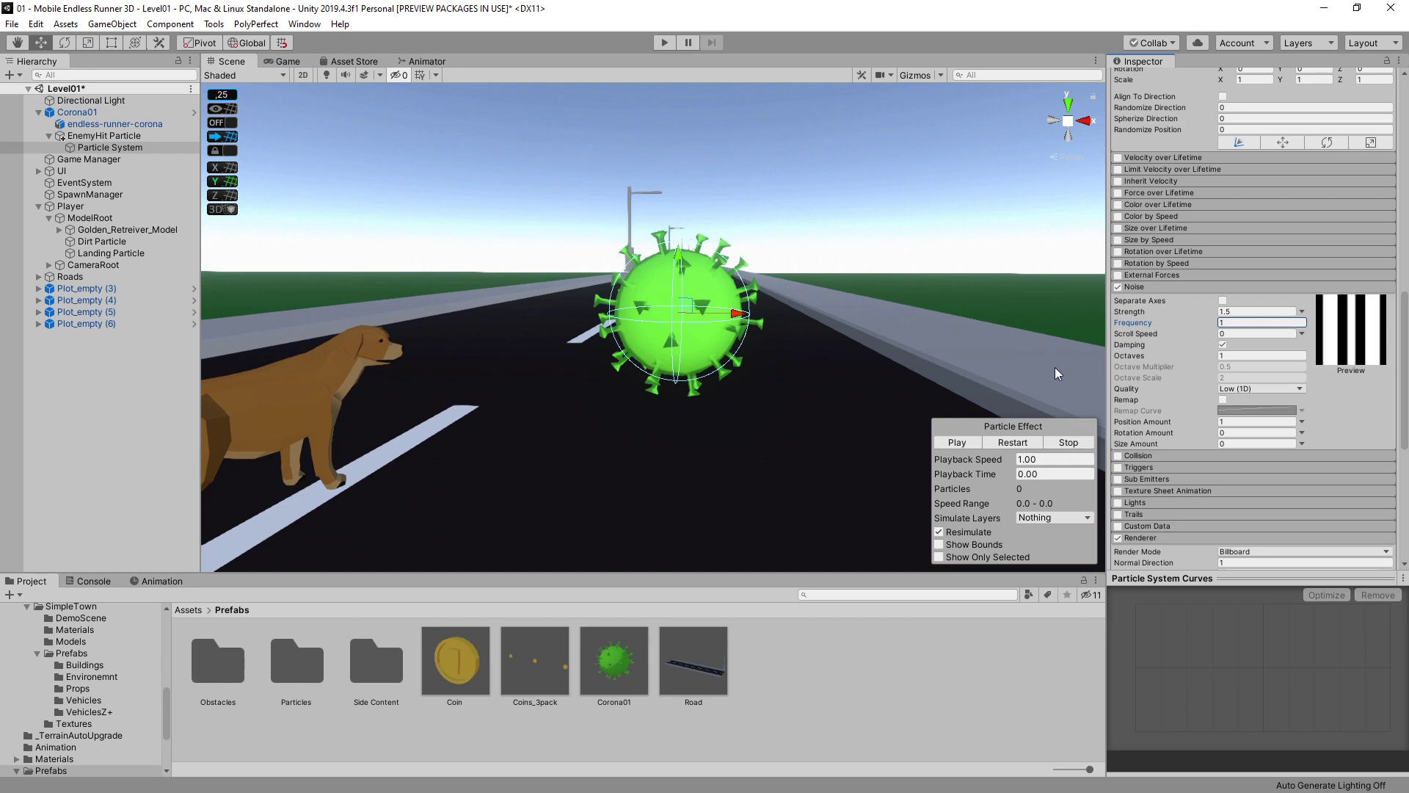
{"action": "left_click", "coordinate": [954, 444]}
{"action": "left_click", "coordinate": [954, 444]}
{"action": "left_click", "coordinate": [953, 444]}
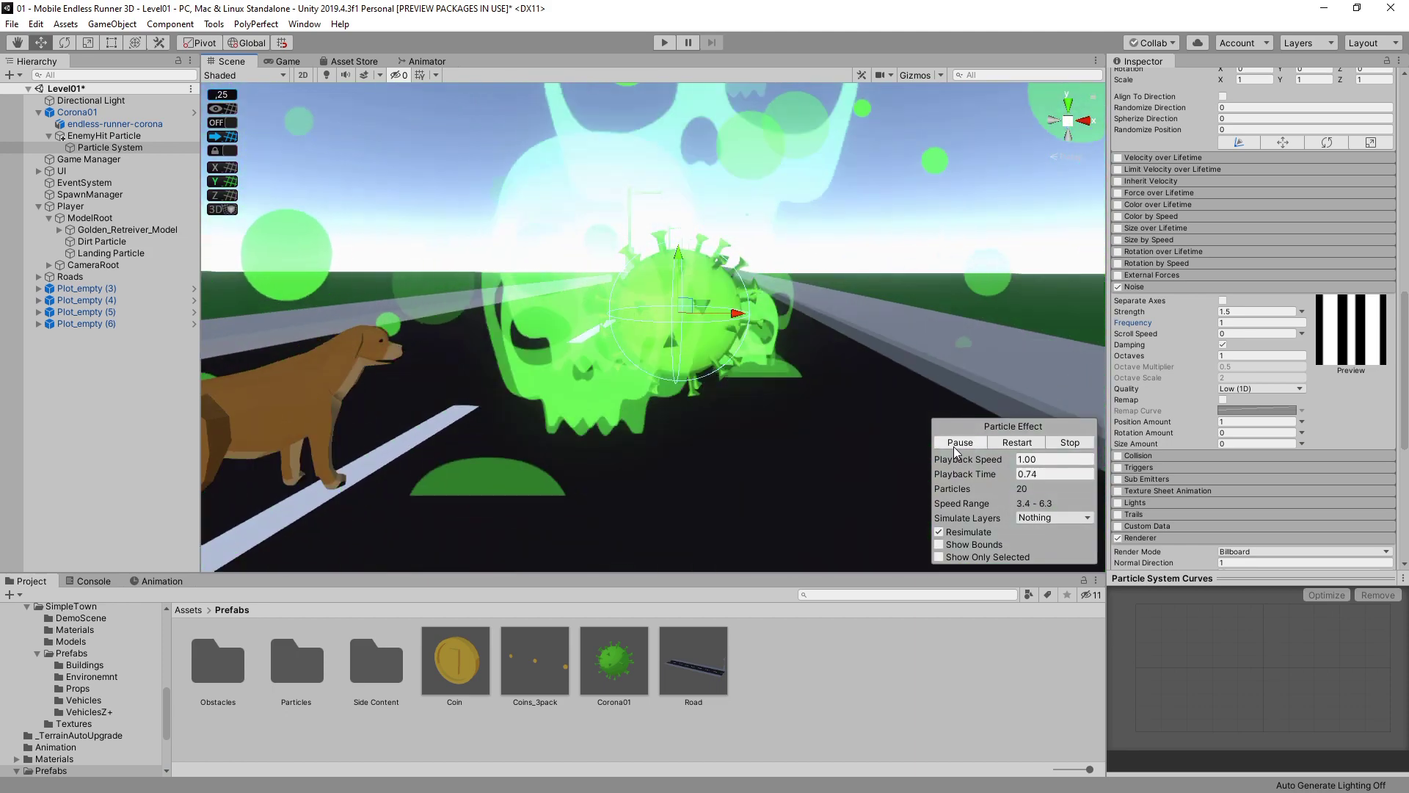
Replay the skull burst preview around the Corona01 enemy.
{"action": "left_click", "coordinate": [954, 444]}
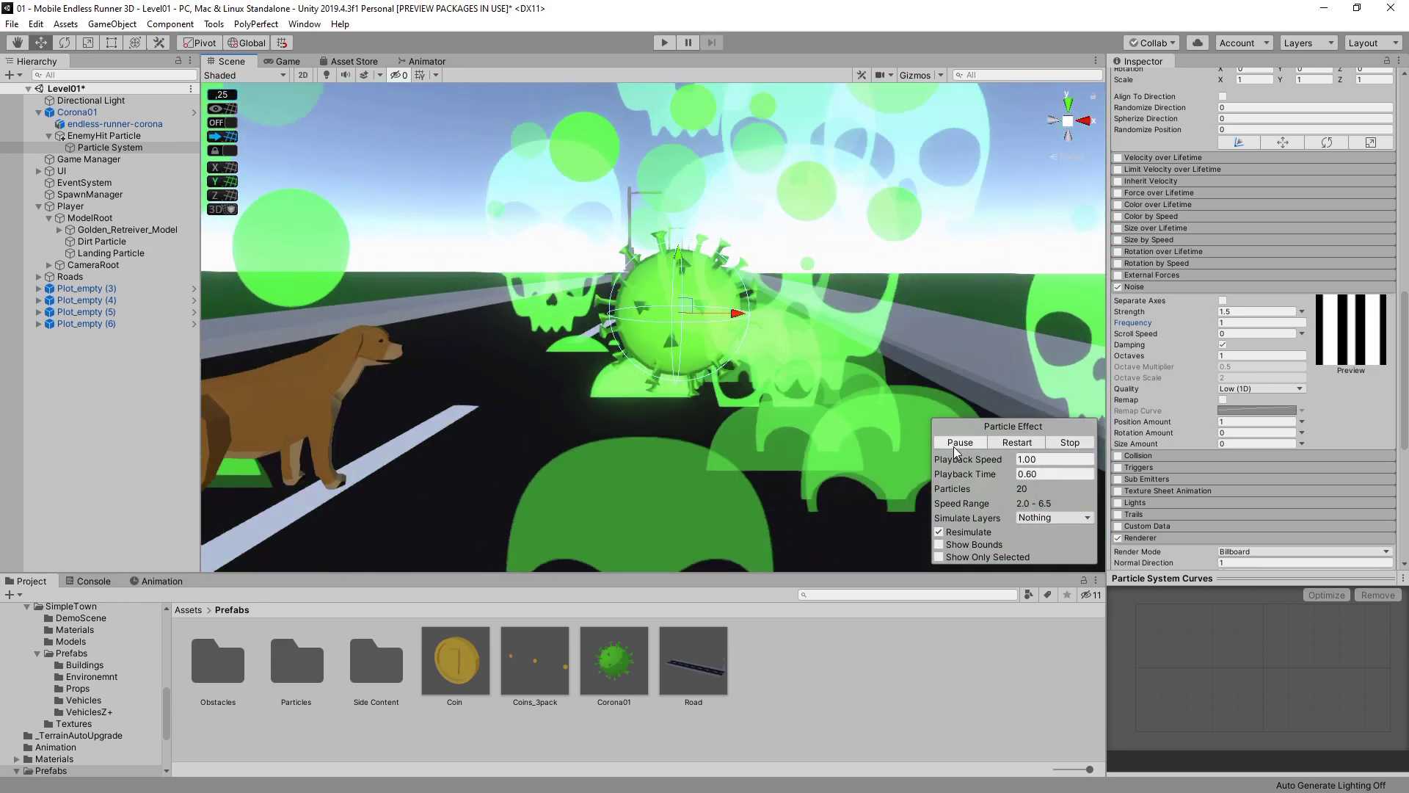
{"action": "left_click", "coordinate": [953, 443]}
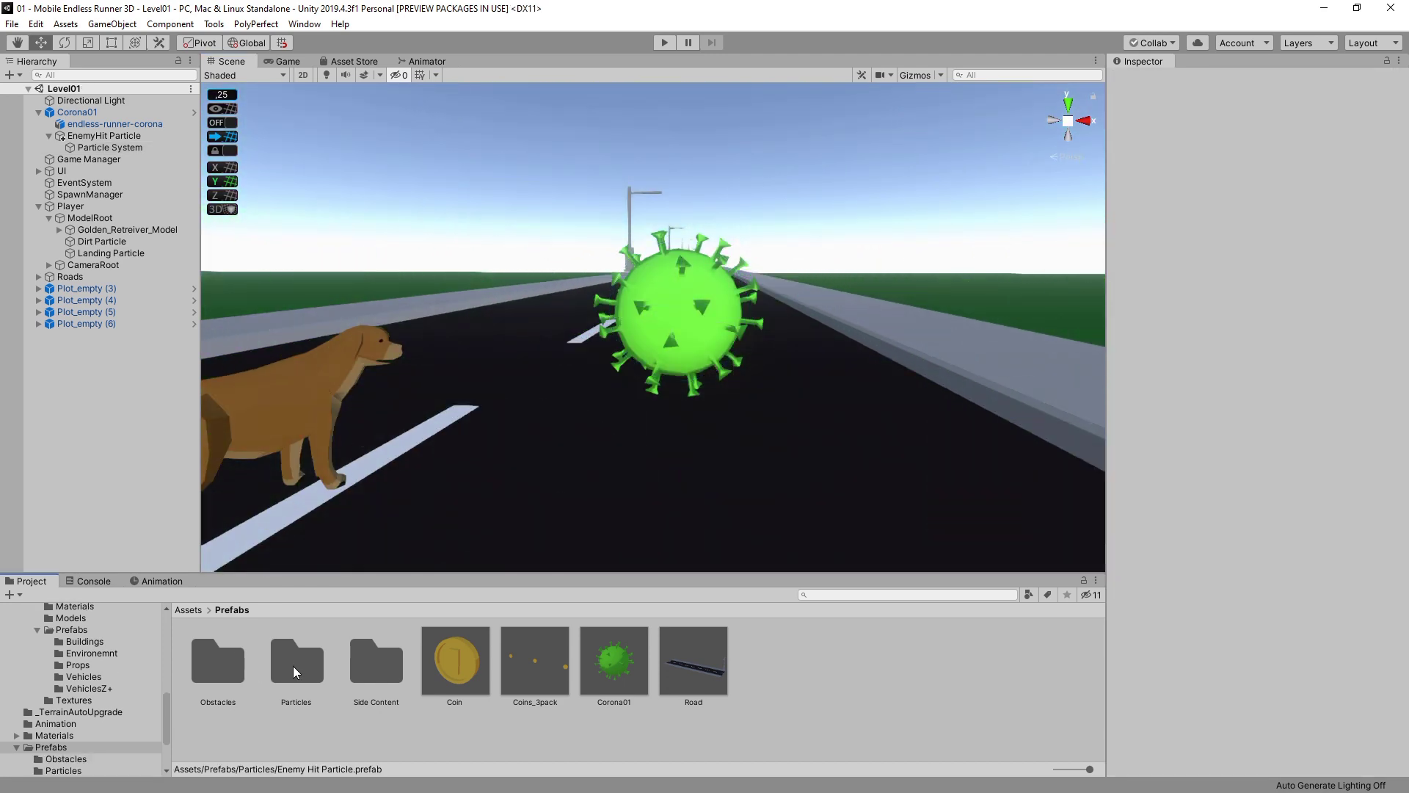
Save EnemyHit Particle as a prefab in the Prefabs/Particles folder and delete the Corona01 object from the scene.
{"action": "double_click", "coordinate": [294, 668]}
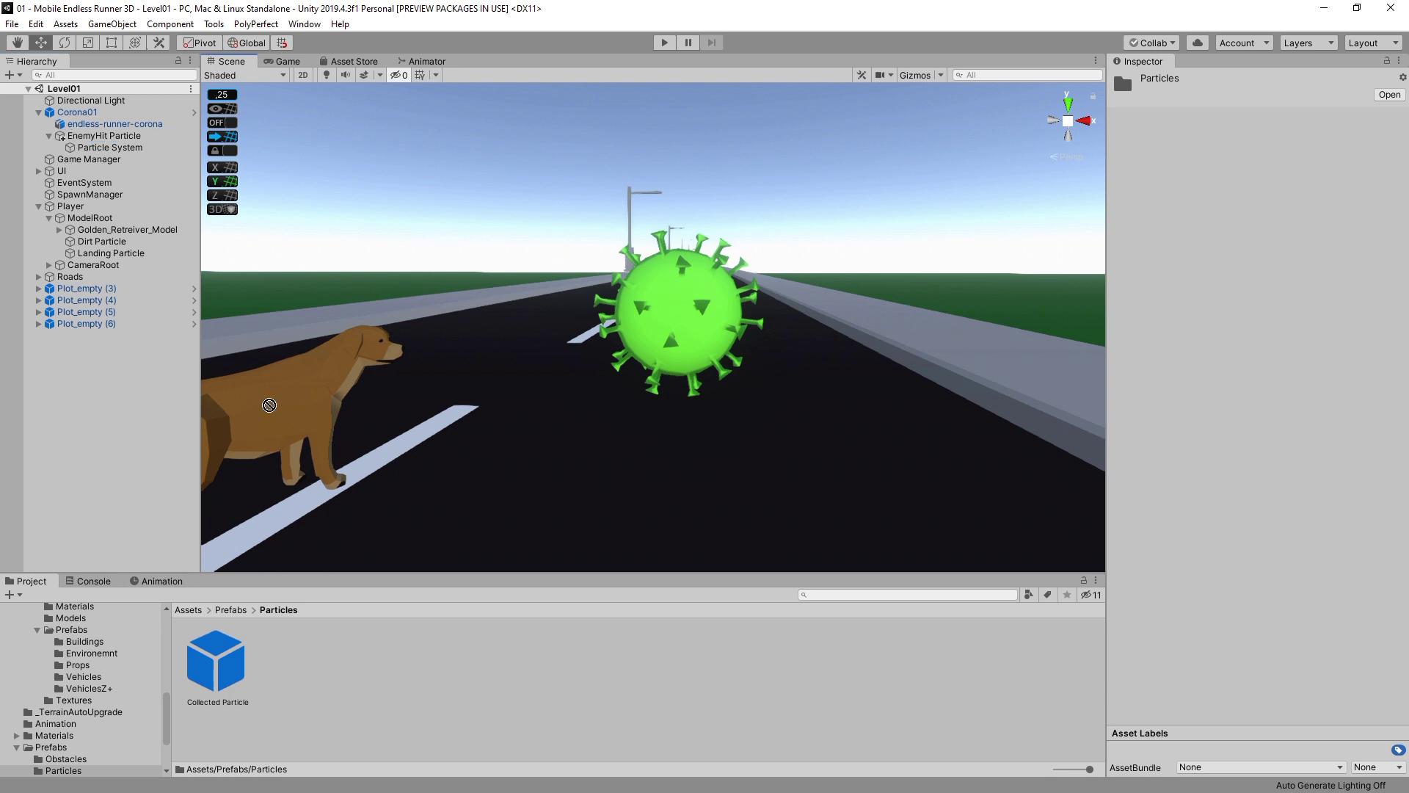
{"action": "left_click_drag", "start_coordinate": [269, 405], "coordinate": [360, 680]}
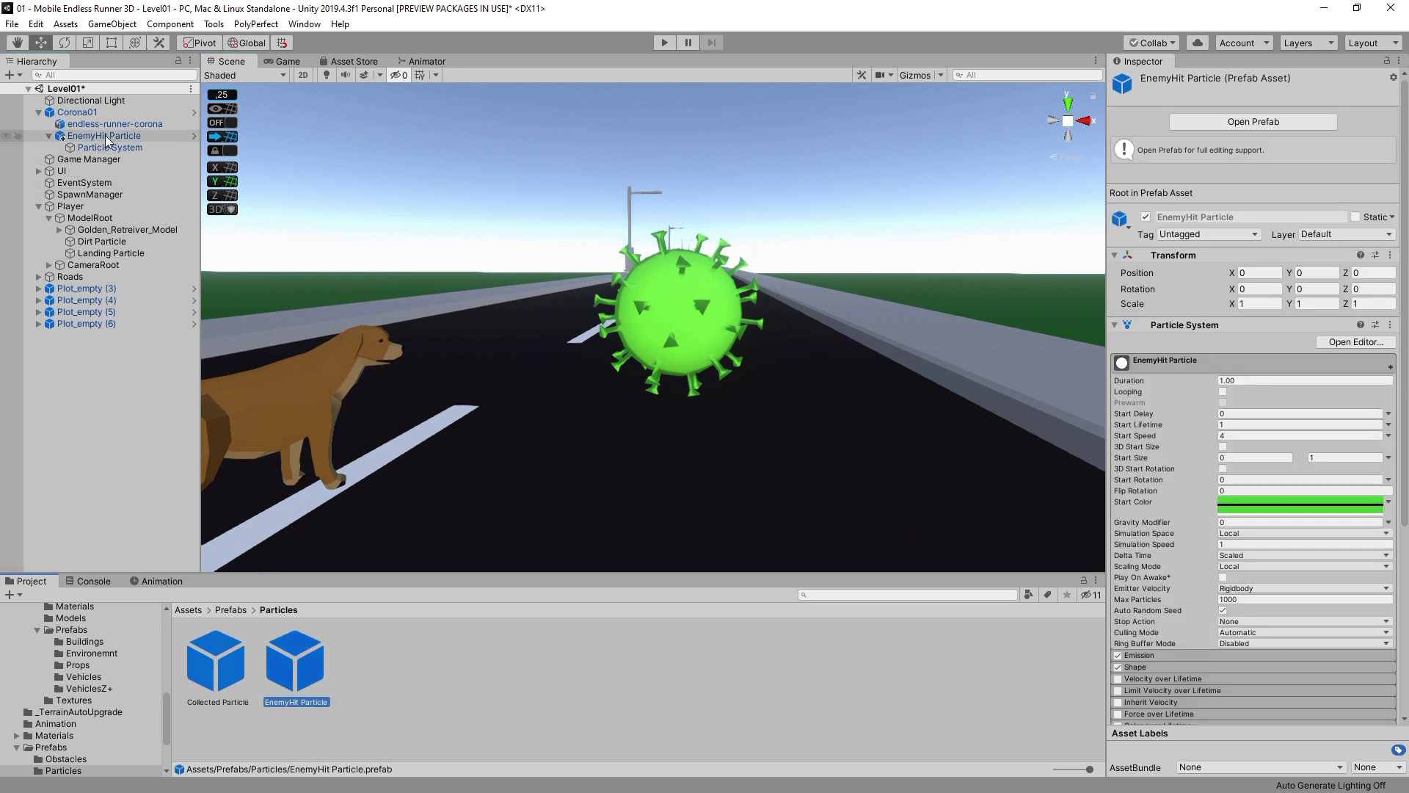
{"action": "left_click", "coordinate": [82, 113]}
{"action": "key", "text": "Delete"}
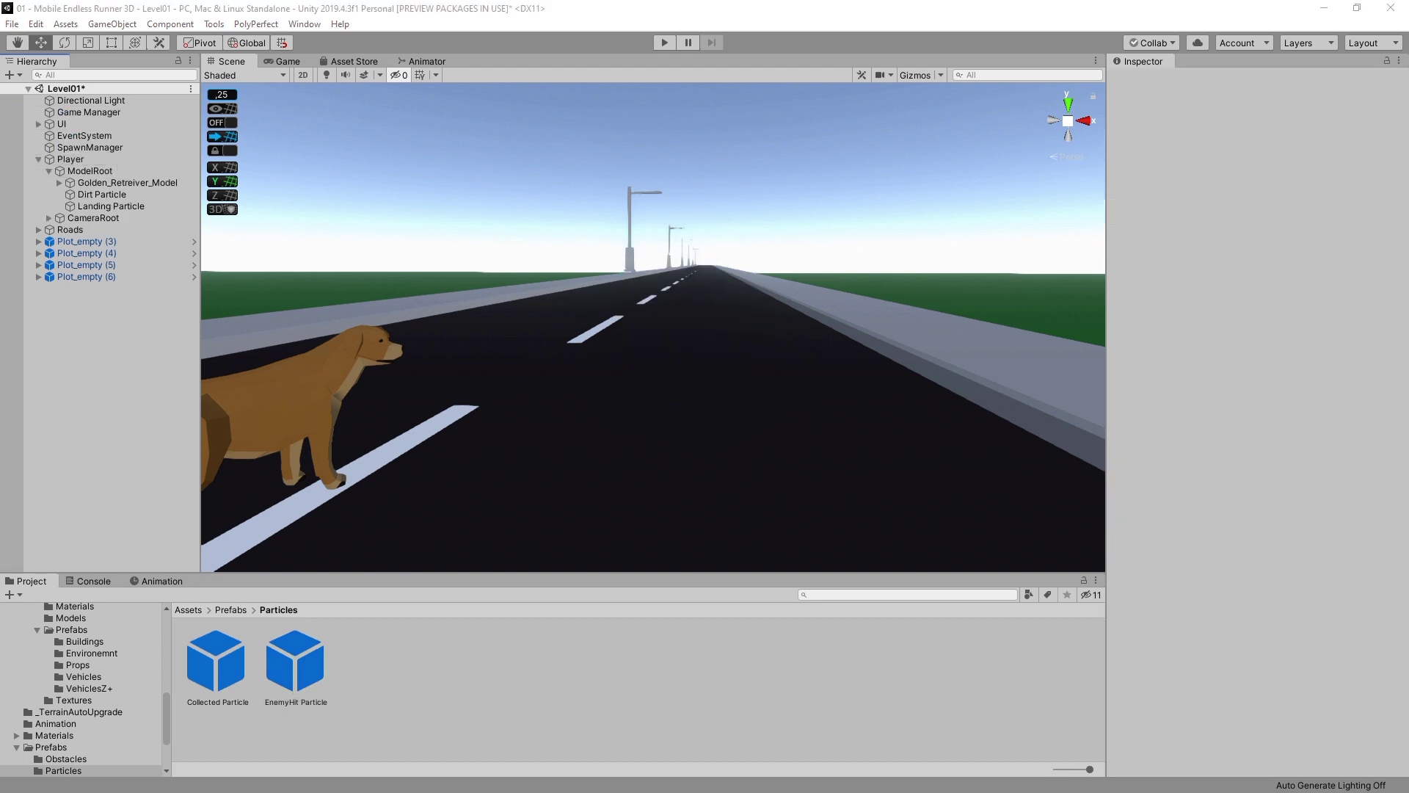
Open the Player object's Player Collision Controller script for editing.
{"action": "left_click", "coordinate": [60, 160]}
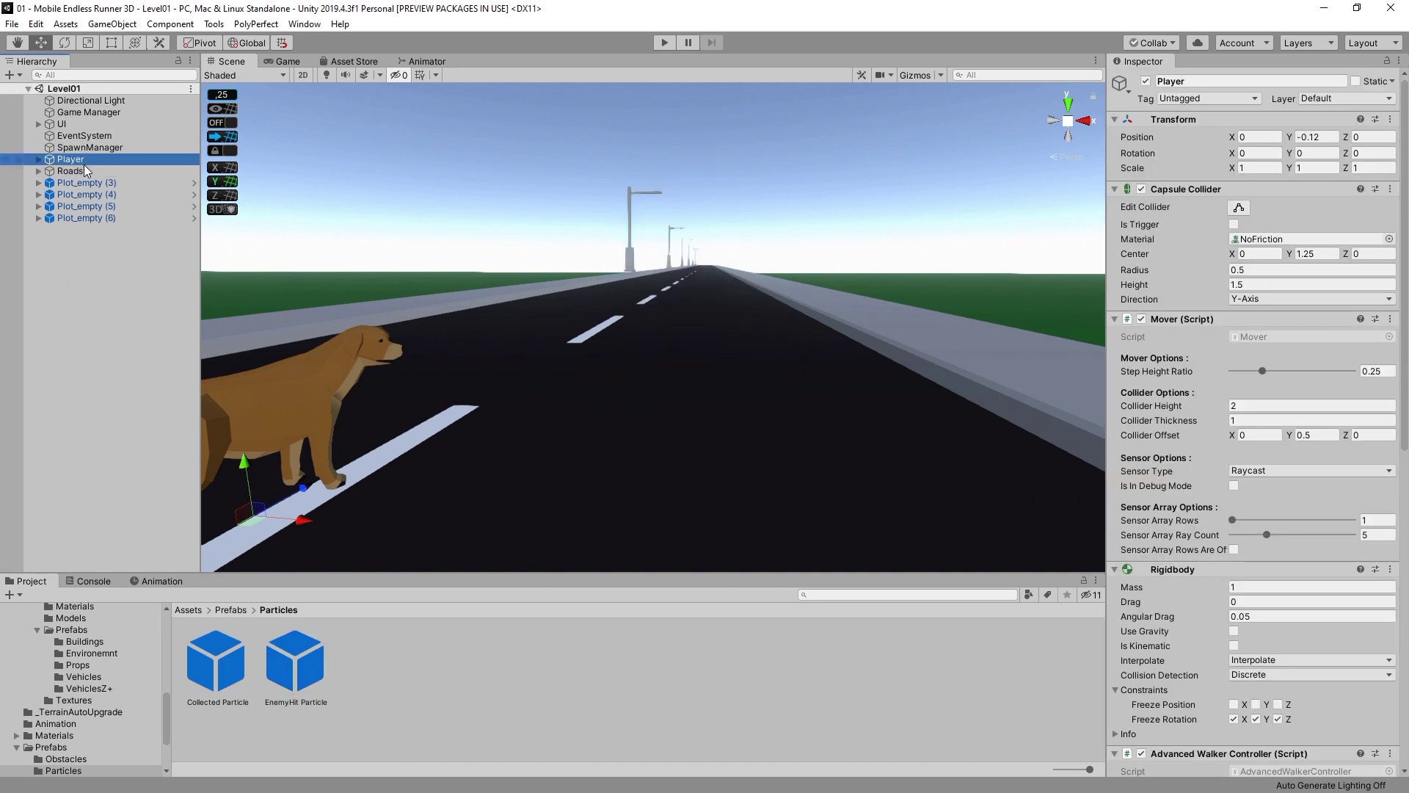
{"action": "scroll", "coordinate": [1272, 439], "scroll_direction": "down", "scroll_amount": 10}
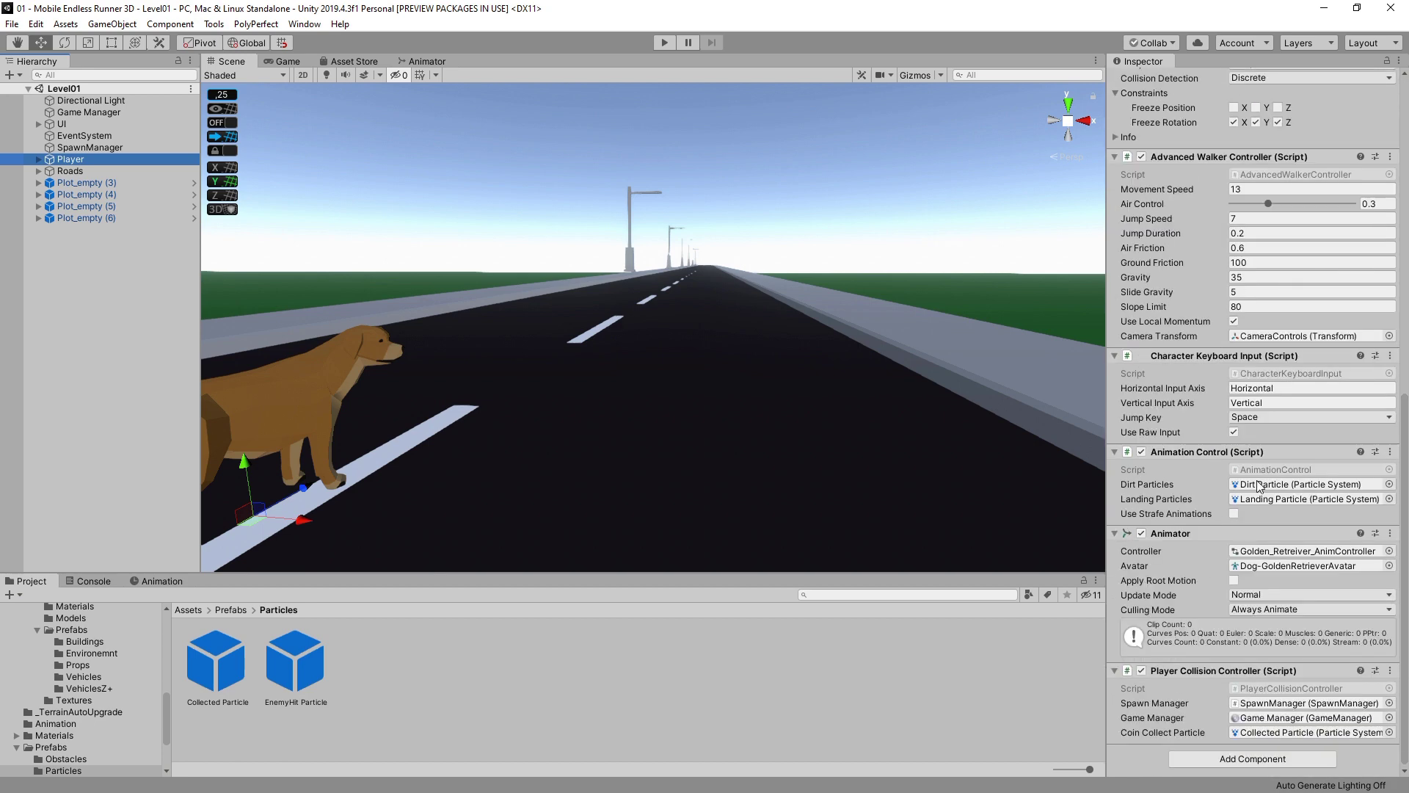
{"action": "right_click", "coordinate": [1192, 672]}
{"action": "left_click", "coordinate": [1238, 661]}
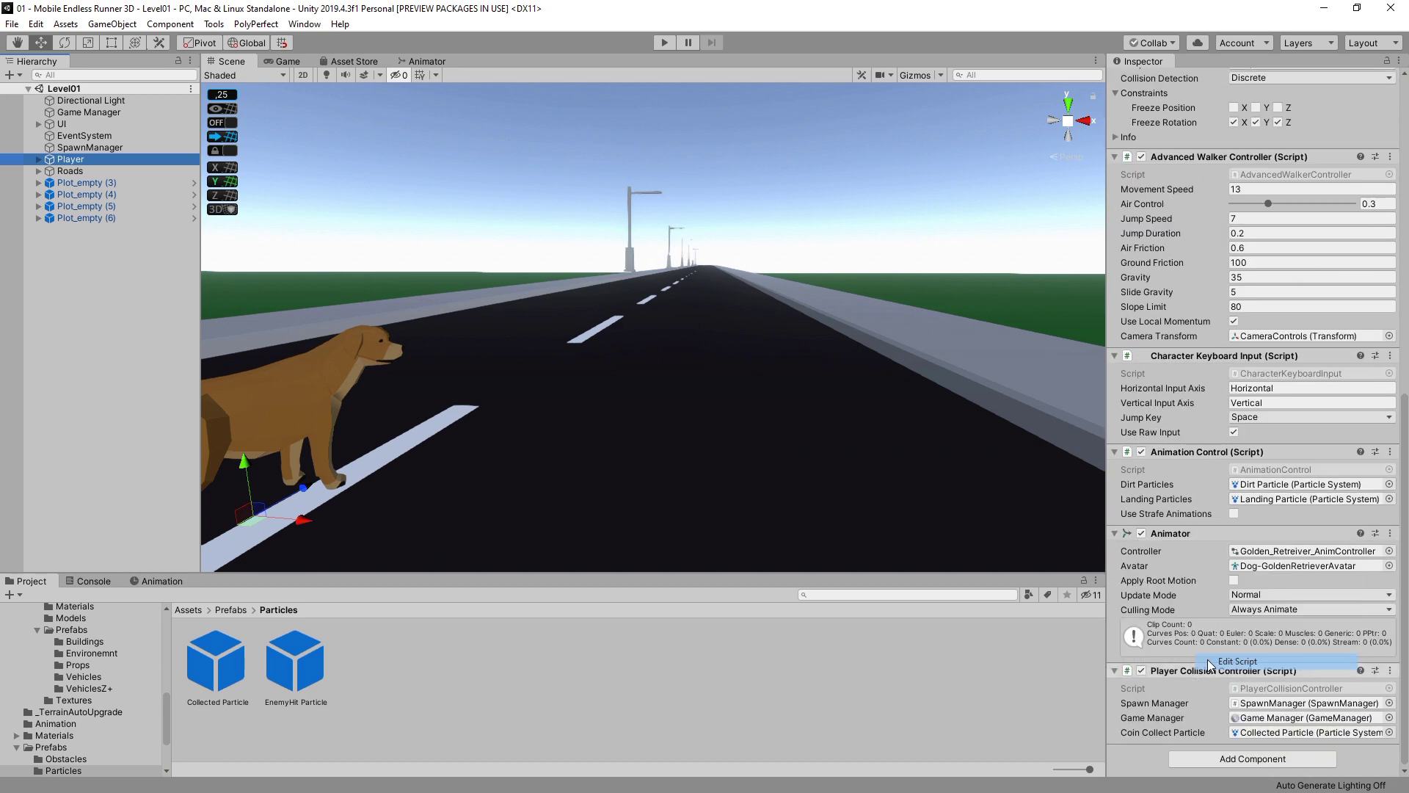
Declare a public ParticleSystem field named enemyHitParticle below coinCollectParticle and save the script.
{"action": "left_click", "coordinate": [418, 283]}
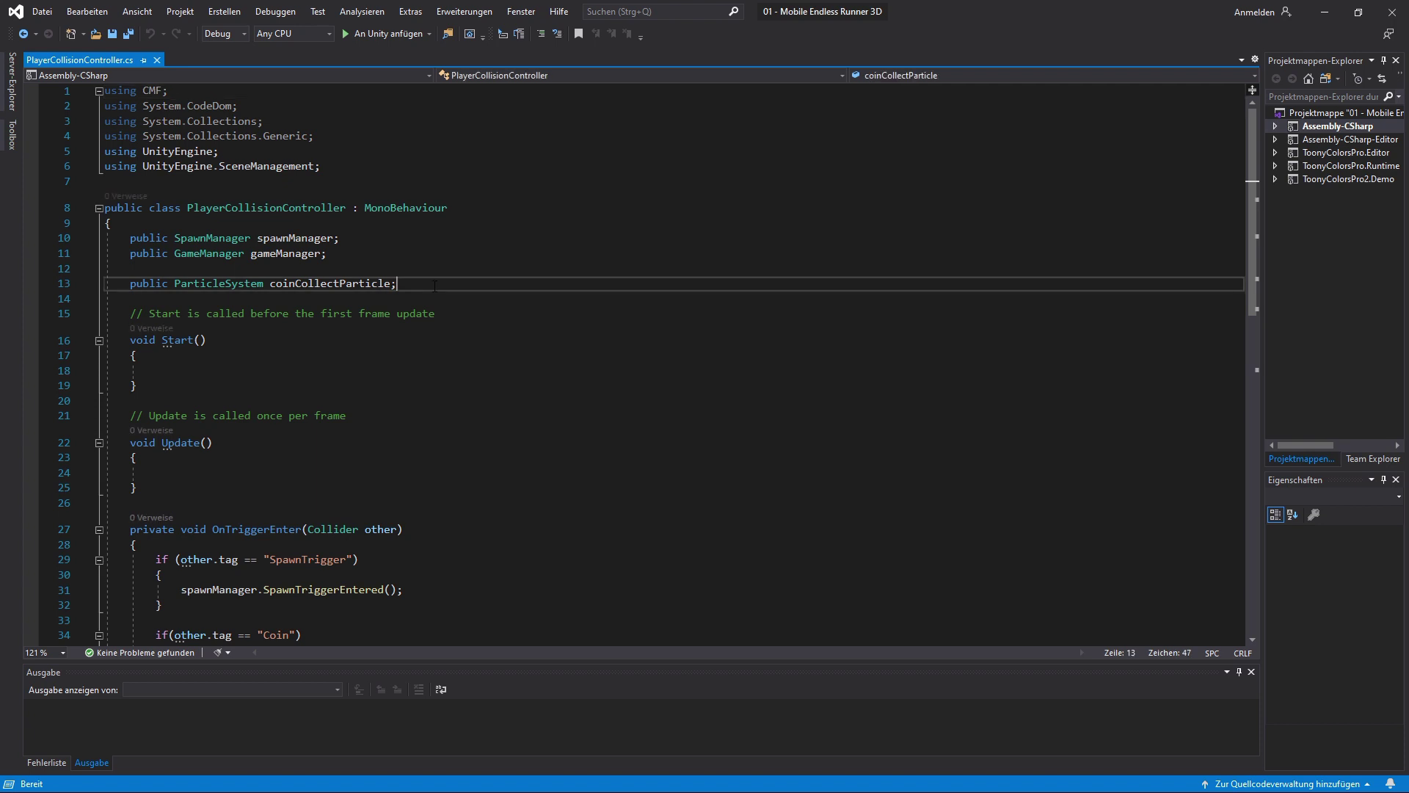
{"action": "key", "text": "Return"}
{"action": "type", "text": "public "}
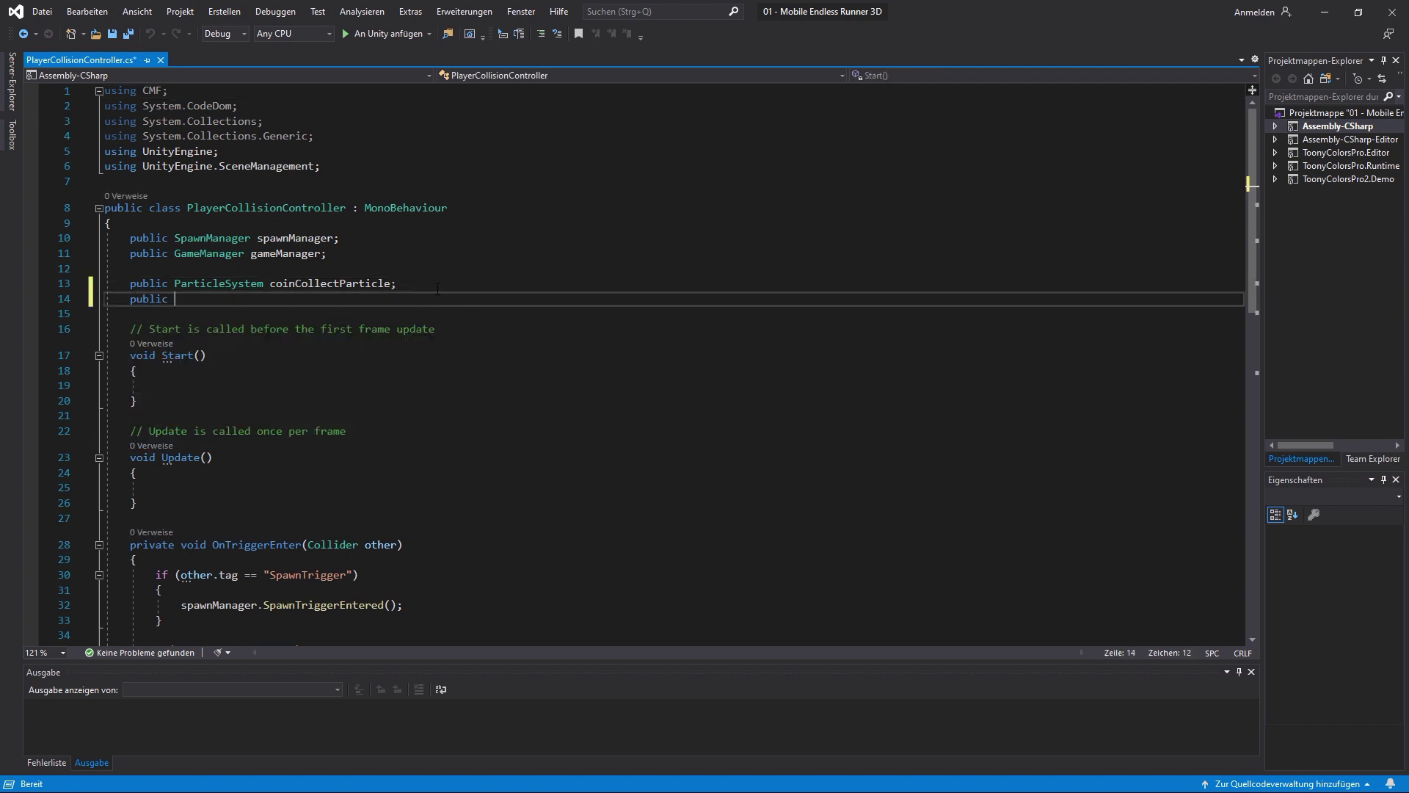
{"action": "type", "text": "ParticleSystem enemyHitParticle;"}
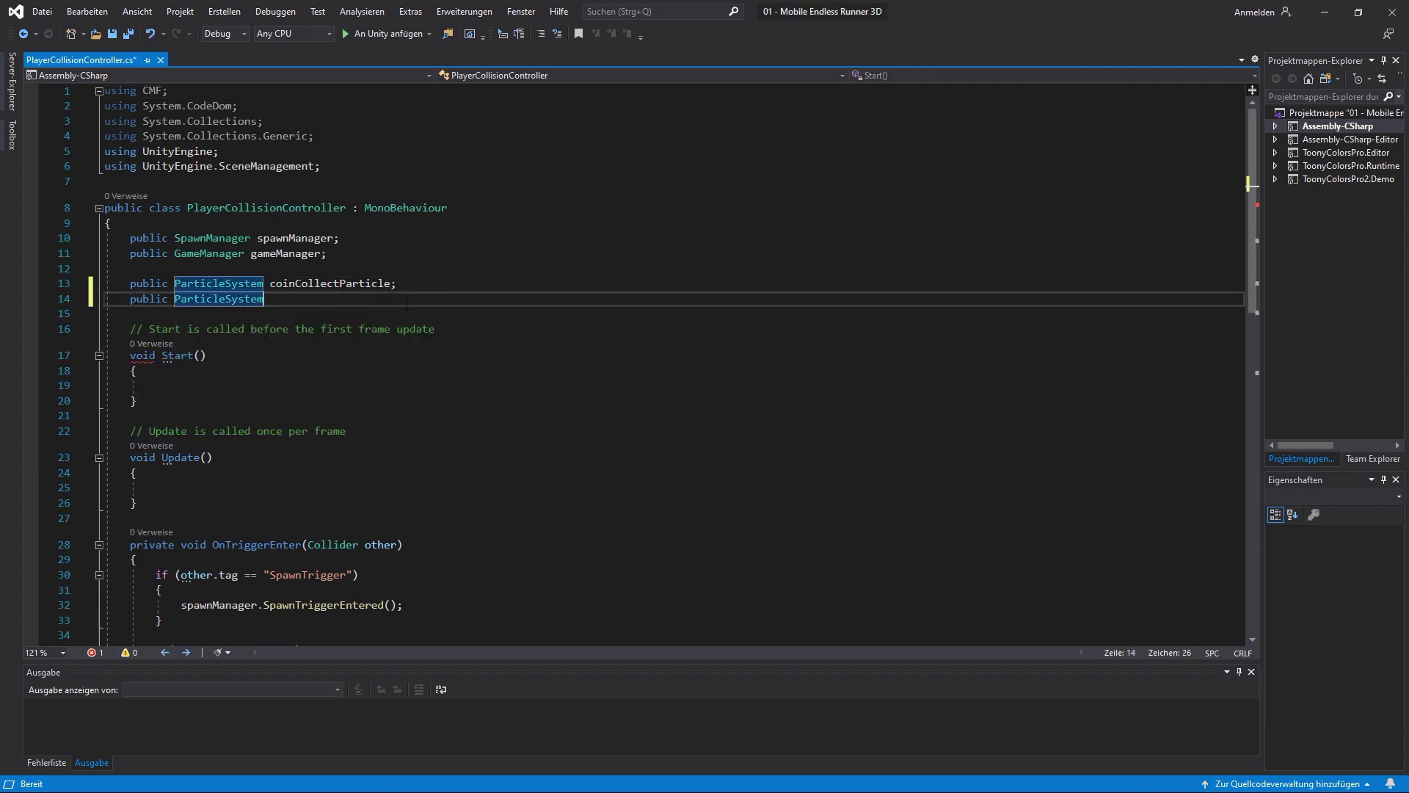
{"action": "key", "text": "ctrl+s"}
Comment out the SceneManager.LoadScene("Level01") line in the Enemy branch of OnCollisionEnter.
{"action": "scroll", "coordinate": [400, 337], "scroll_direction": "down", "scroll_amount": 10}
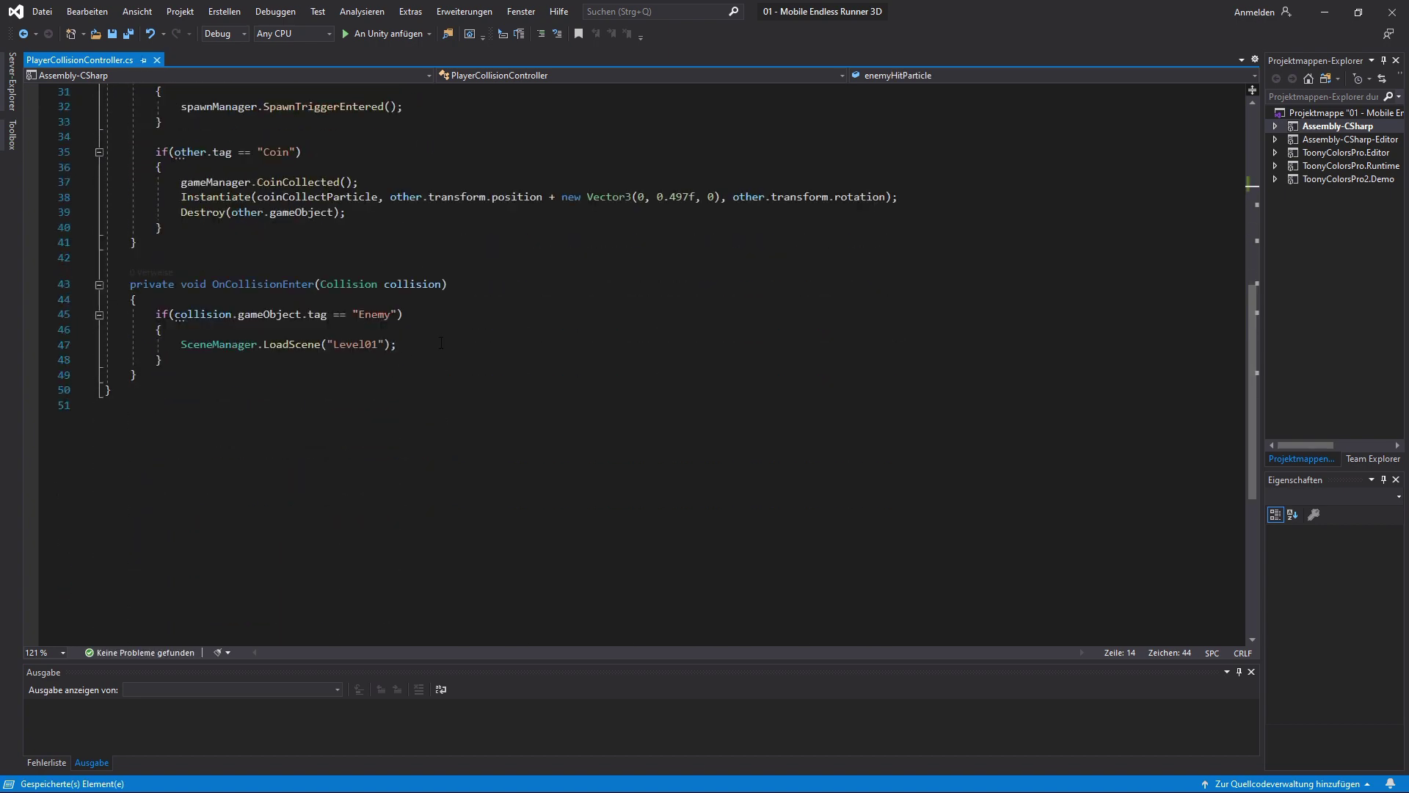
{"action": "left_click", "coordinate": [441, 343]}
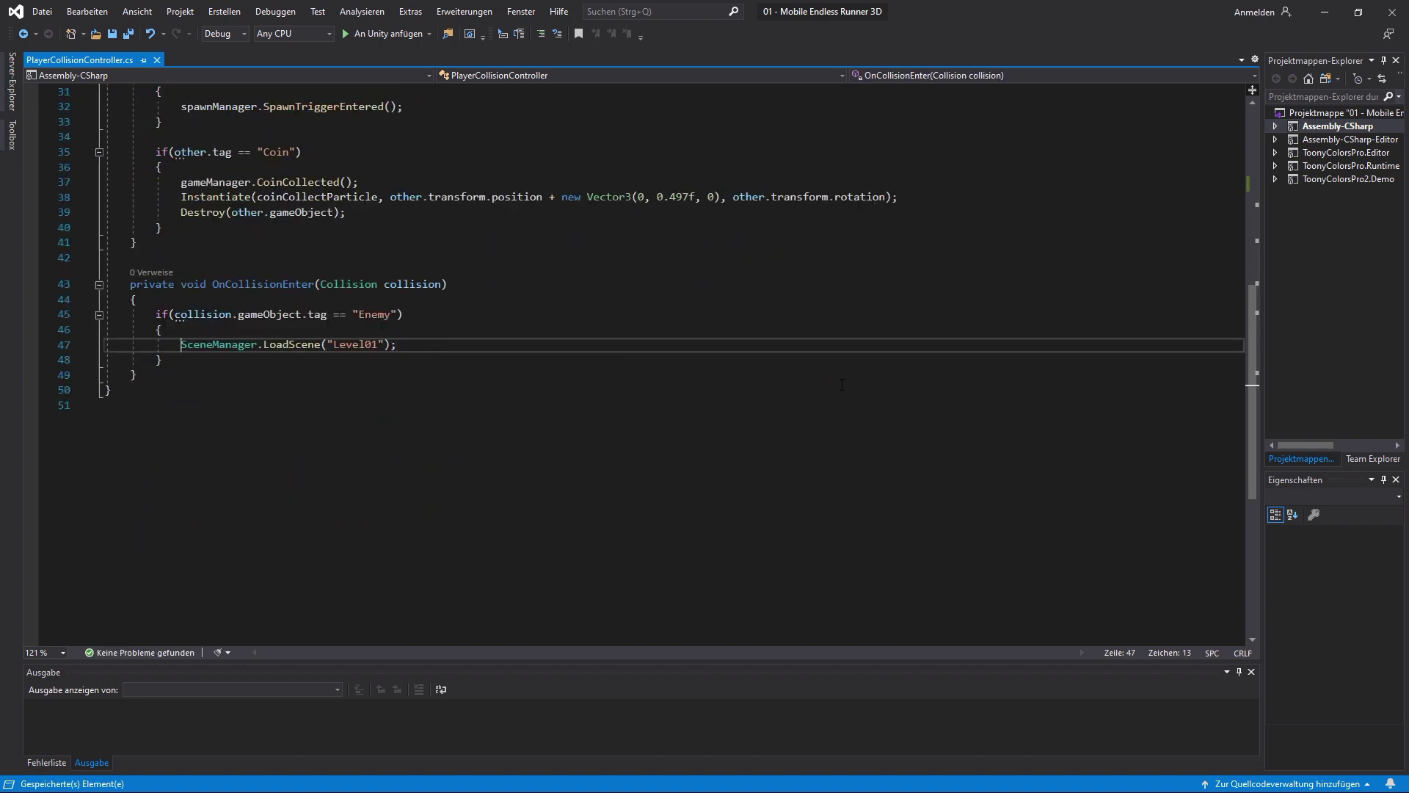
{"action": "type", "text": "//"}
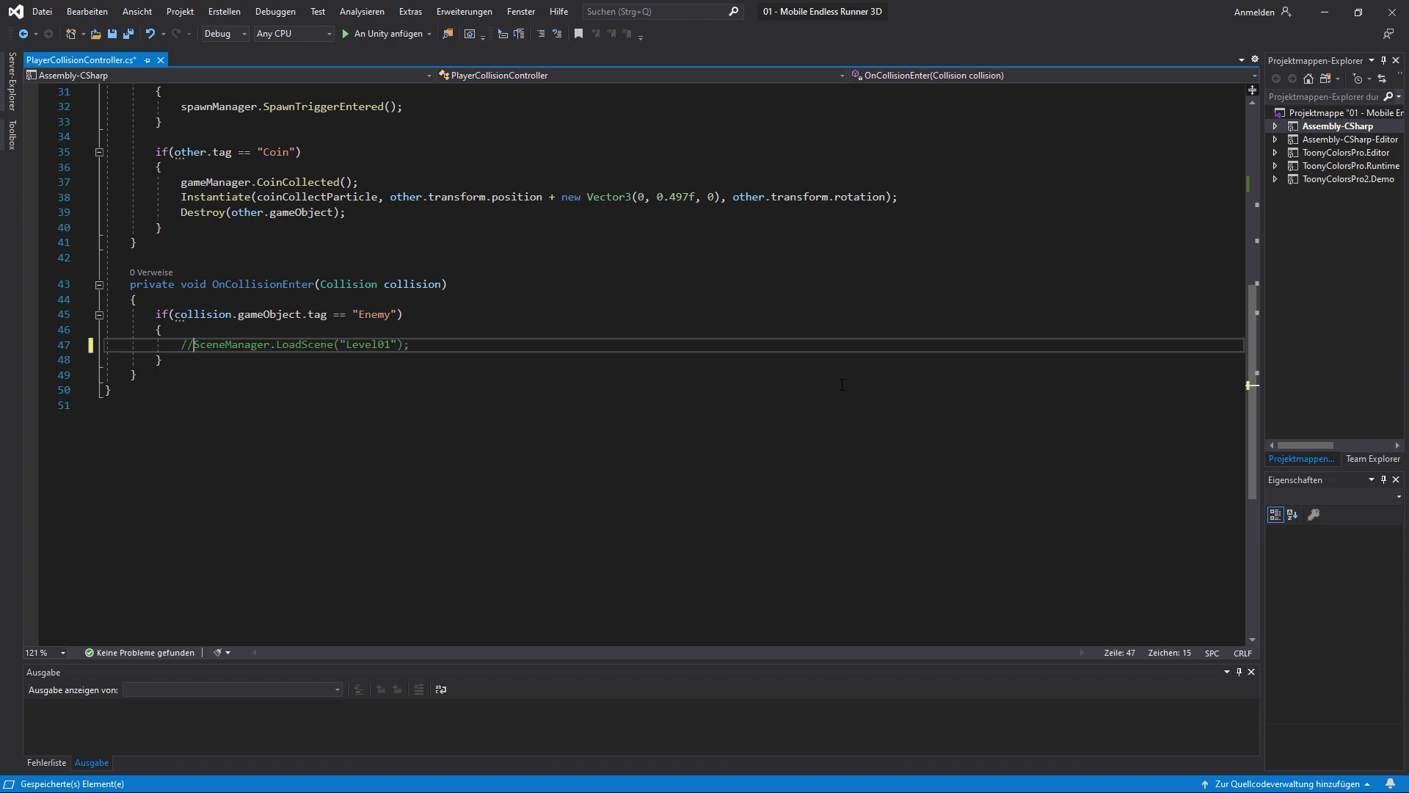
Set the player's Rigidbody isKinematic to true at the start of the Enemy collision branch and save.
{"action": "key", "text": "ctrl+Return"}
{"action": "key", "text": "ctrl+Return"}
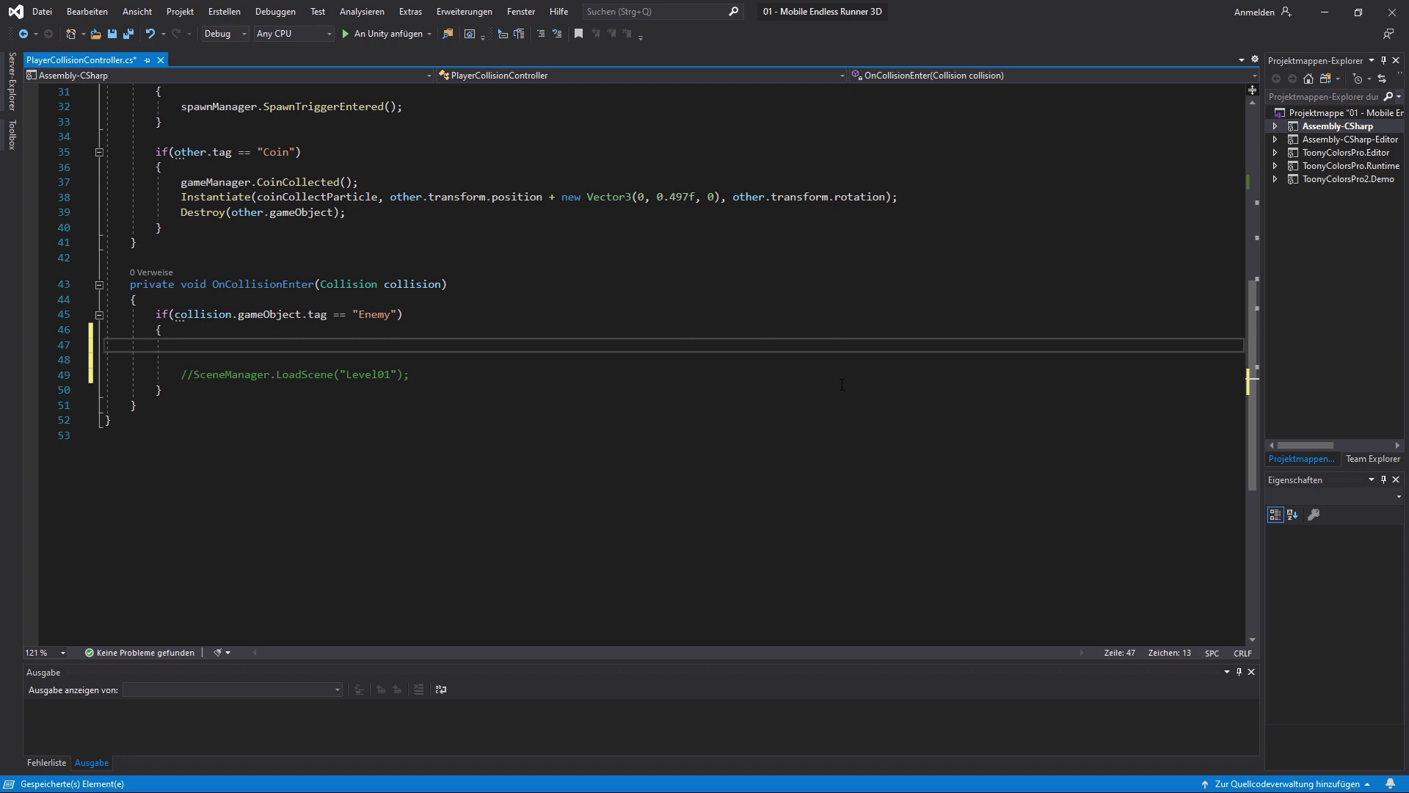
{"action": "type", "text": "gameObject.Get"}
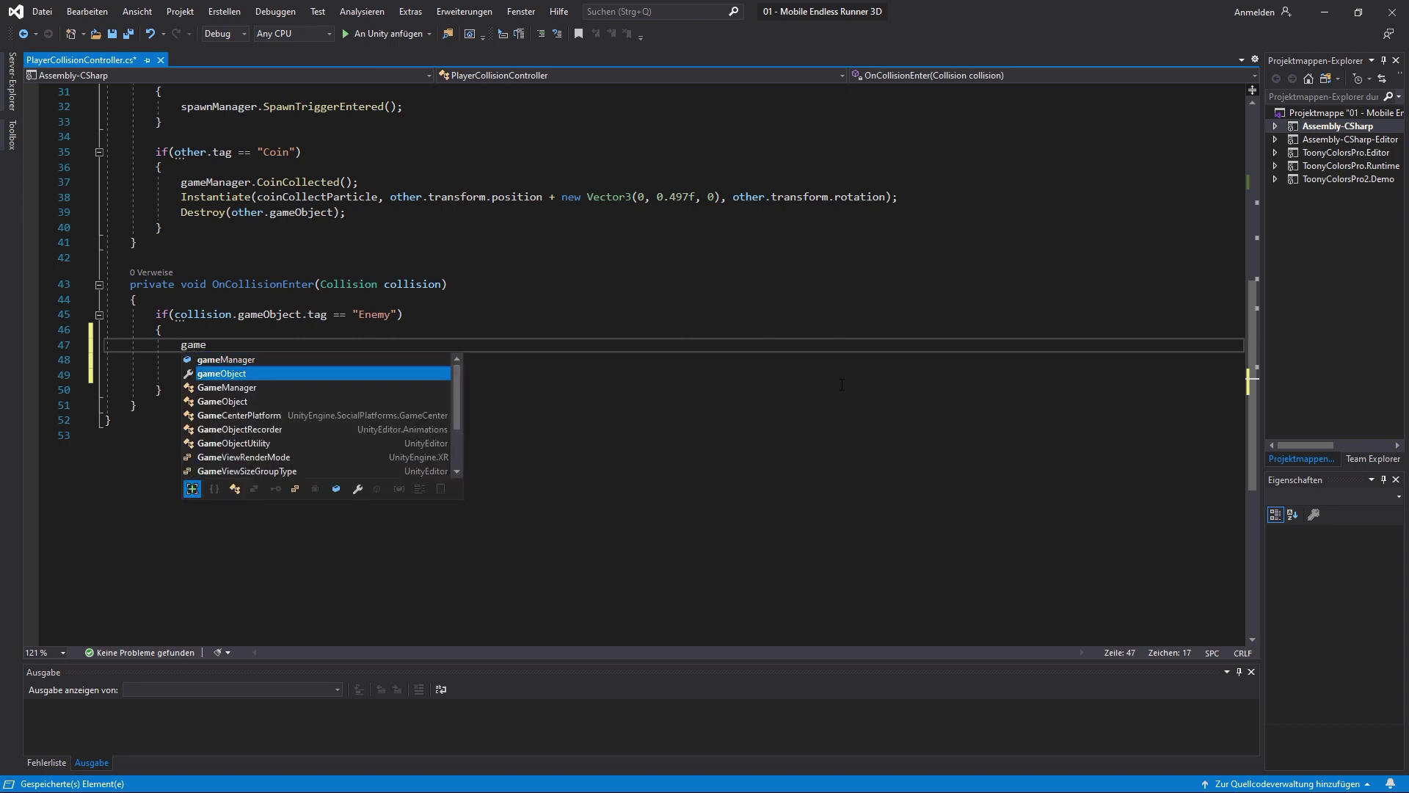
{"action": "key", "text": "Down"}
{"action": "key", "text": "Down"}
{"action": "type", "text": "<Rigi"}
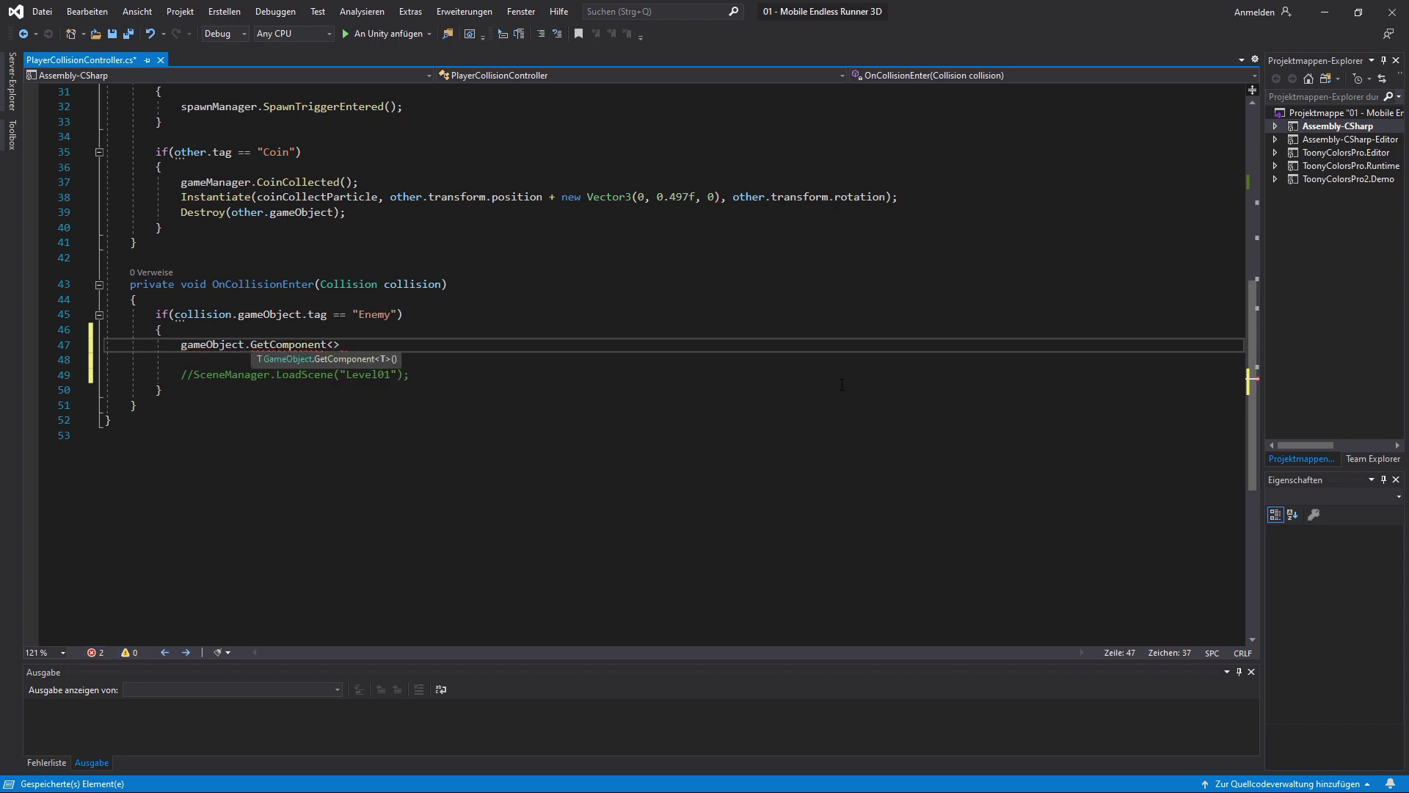
{"action": "type", "text": "dbody>().isKinematic = true;"}
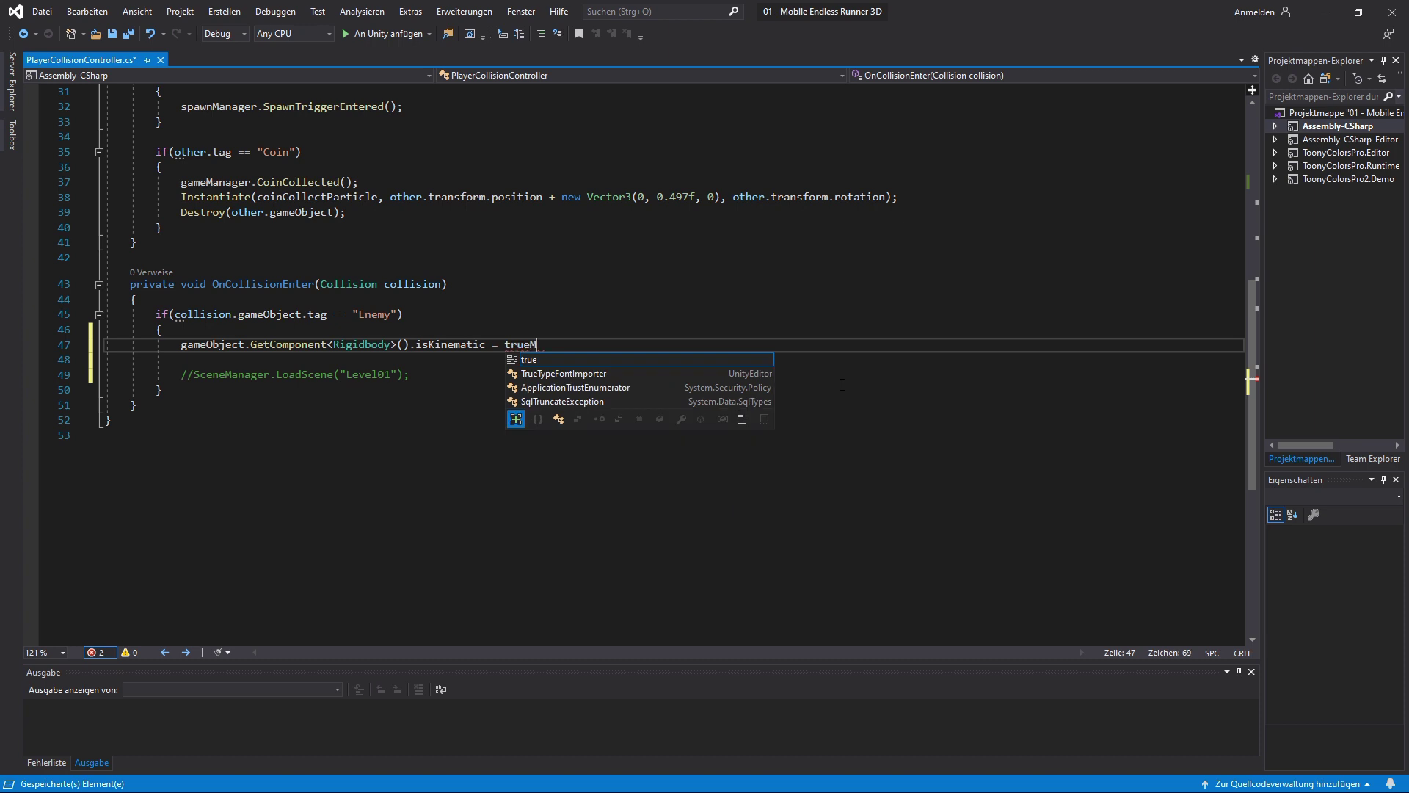
{"action": "key", "text": "ctrl+s"}
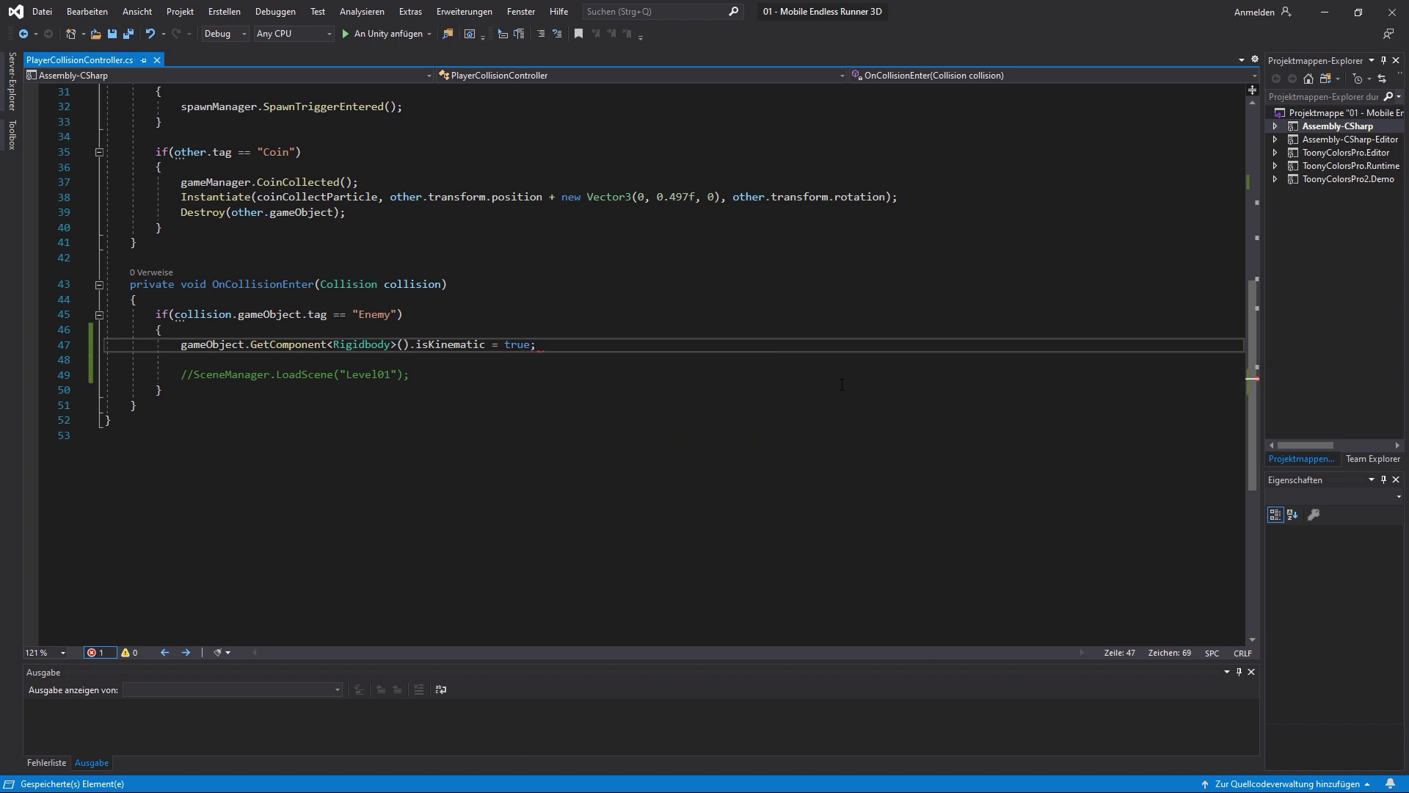
Set the player's AdvancedWalkerController movementSpeed to 0f on enemy collision and save the script.
{"action": "key", "text": "Return"}
{"action": "type", "text": "game"}
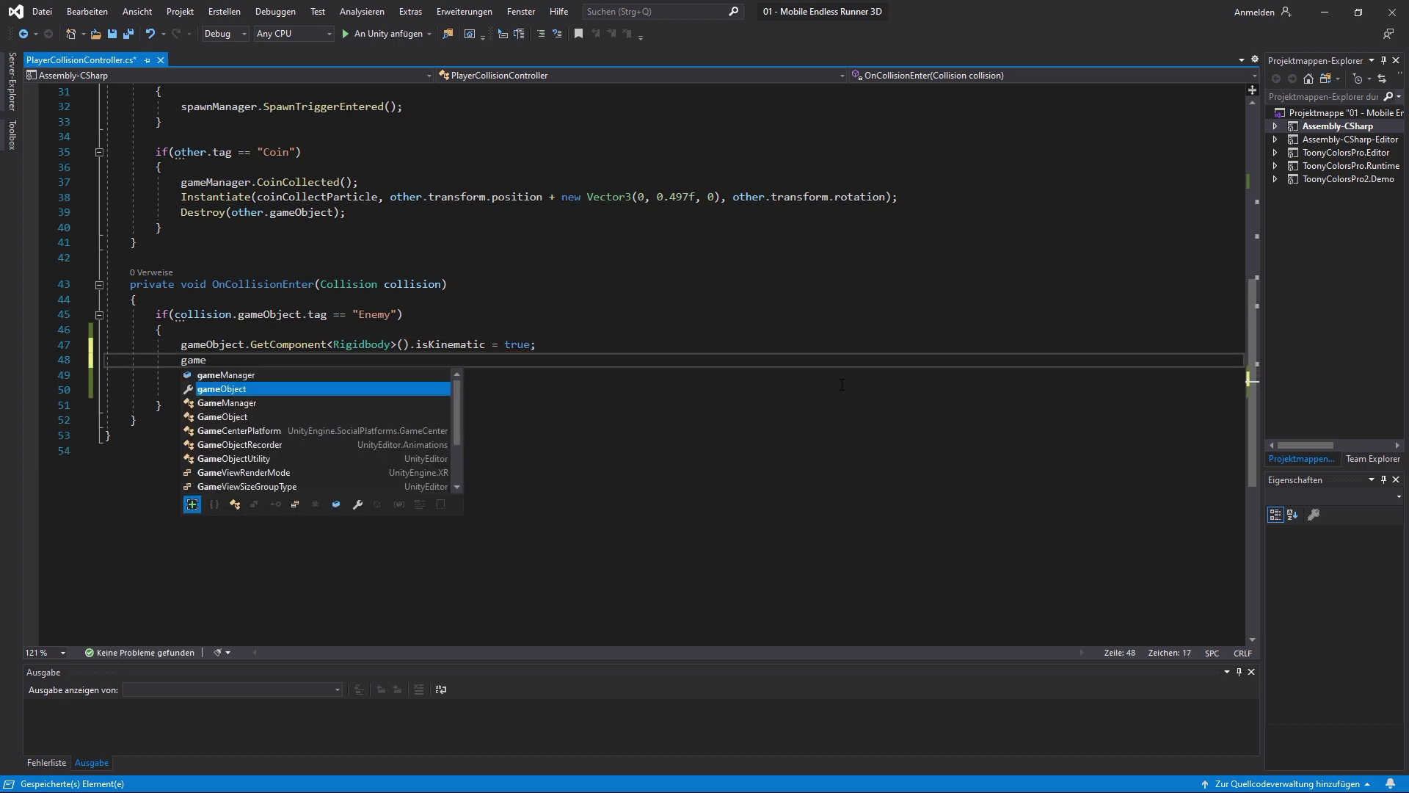
{"action": "type", "text": "Object.GetComponent<AdvancedWalkerController>().m"}
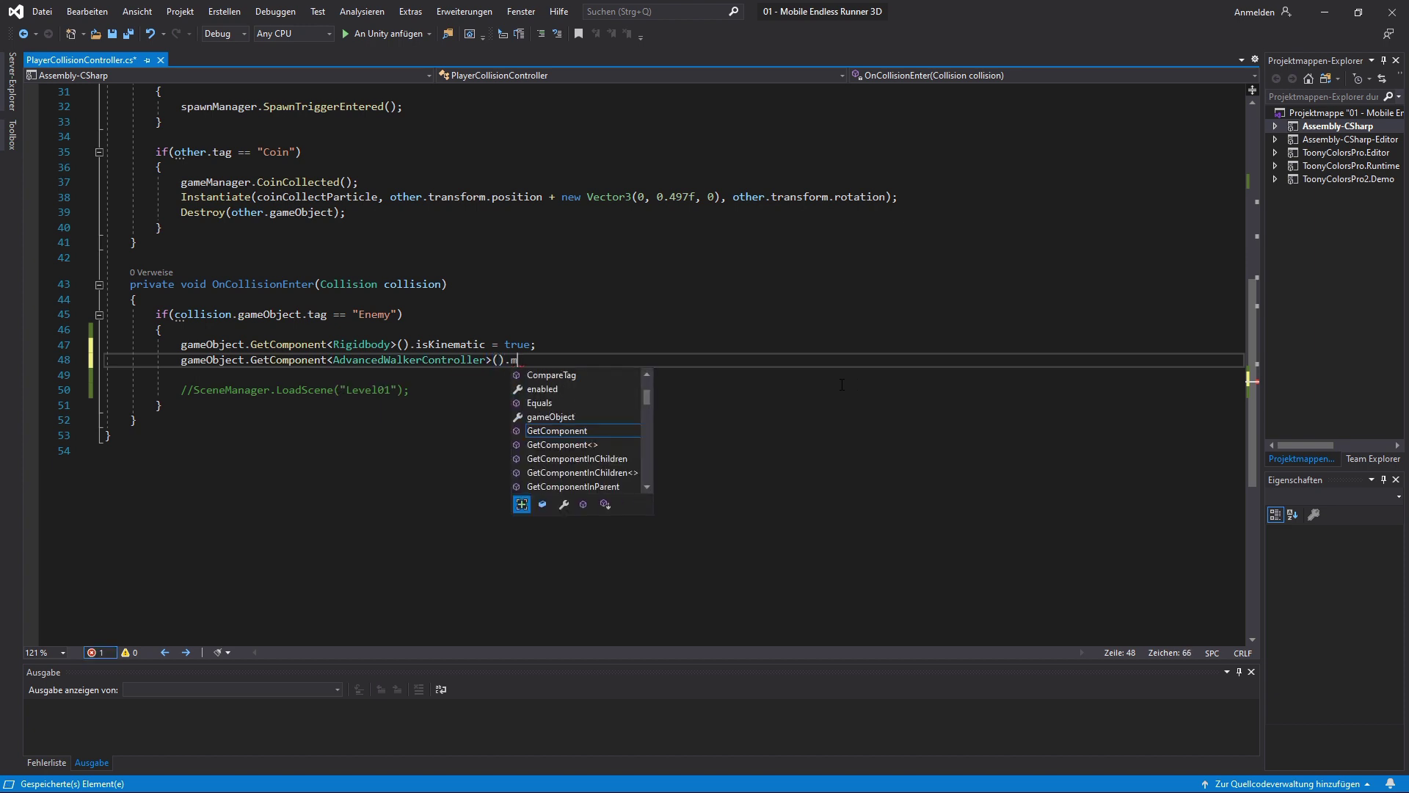
{"action": "type", "text": "ovementSpeed = 0f;"}
{"action": "key", "text": "ctrl+s"}
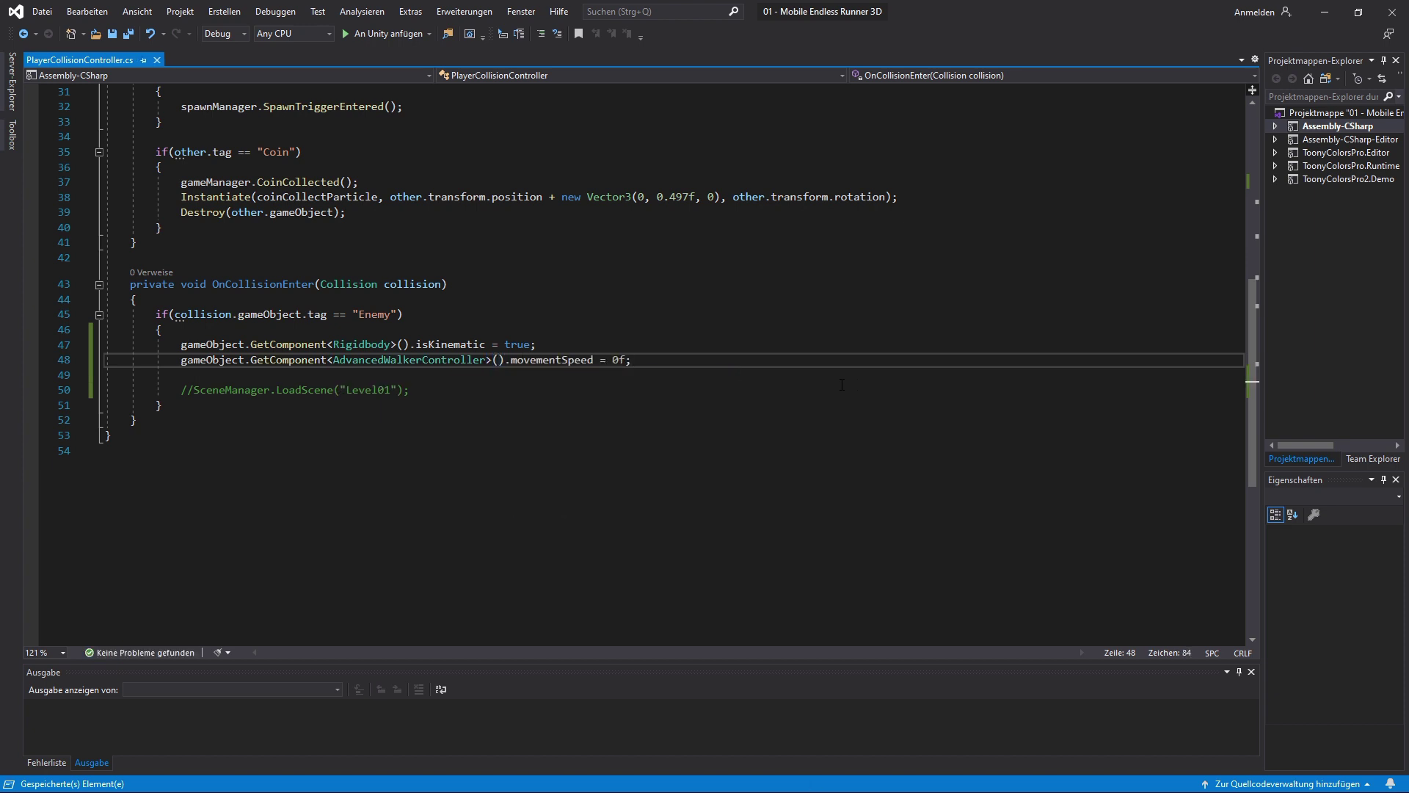
Add a separate line setting isKinematic to true on the Rigidbody of collision.gameObject.
{"action": "key", "text": "Return"}
{"action": "key", "text": "Return"}
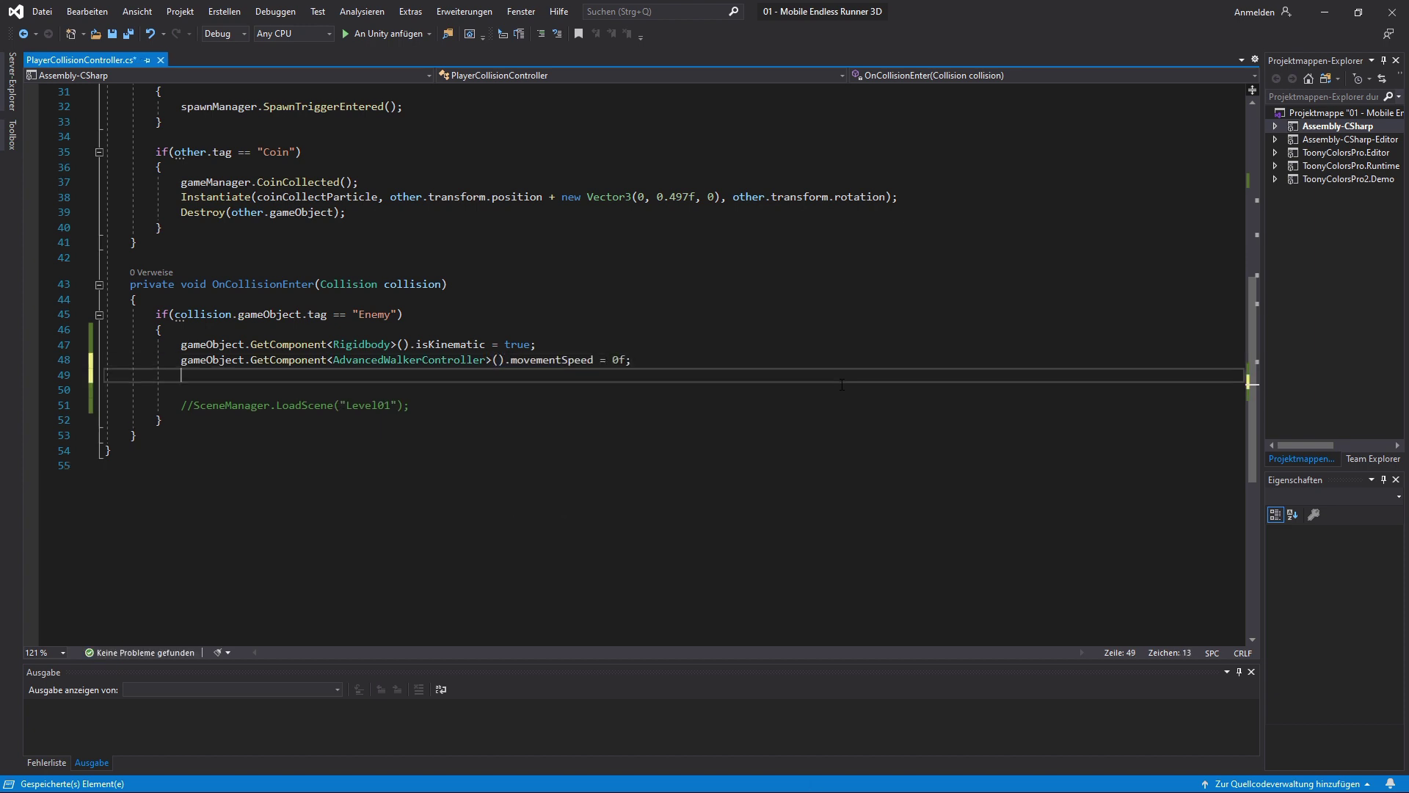
{"action": "type", "text": "collision."}
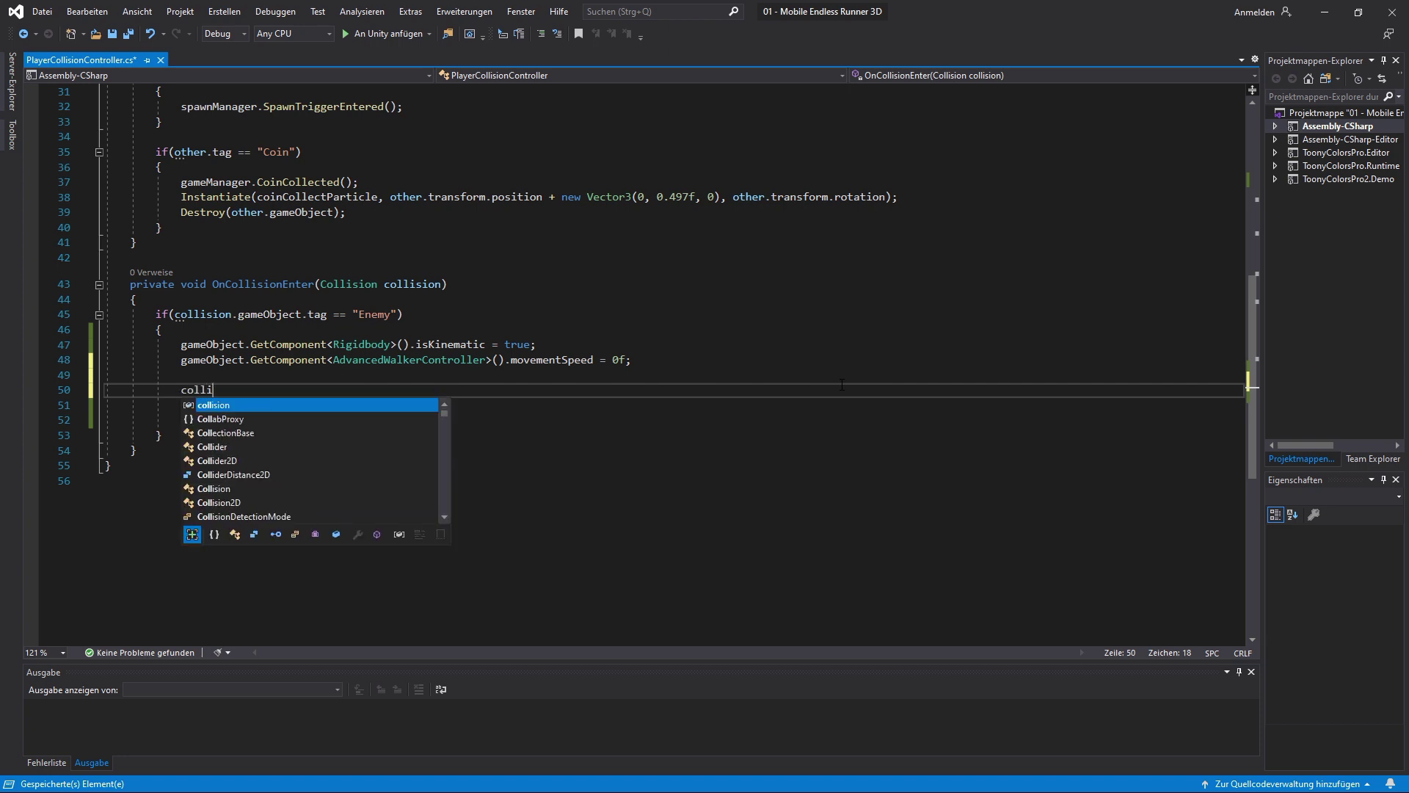
{"action": "type", "text": "ameObject"}
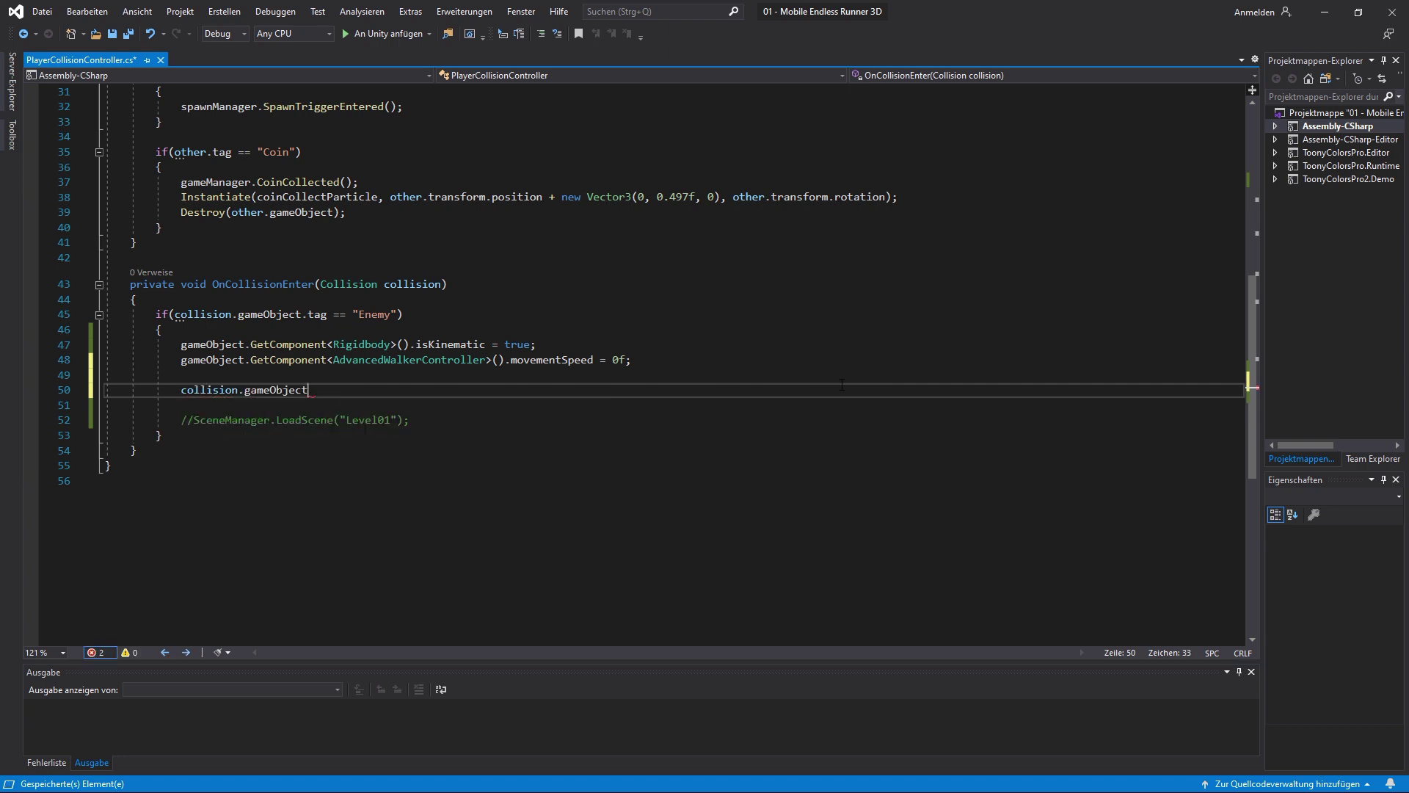
{"action": "type", "text": "GetComponent<"}
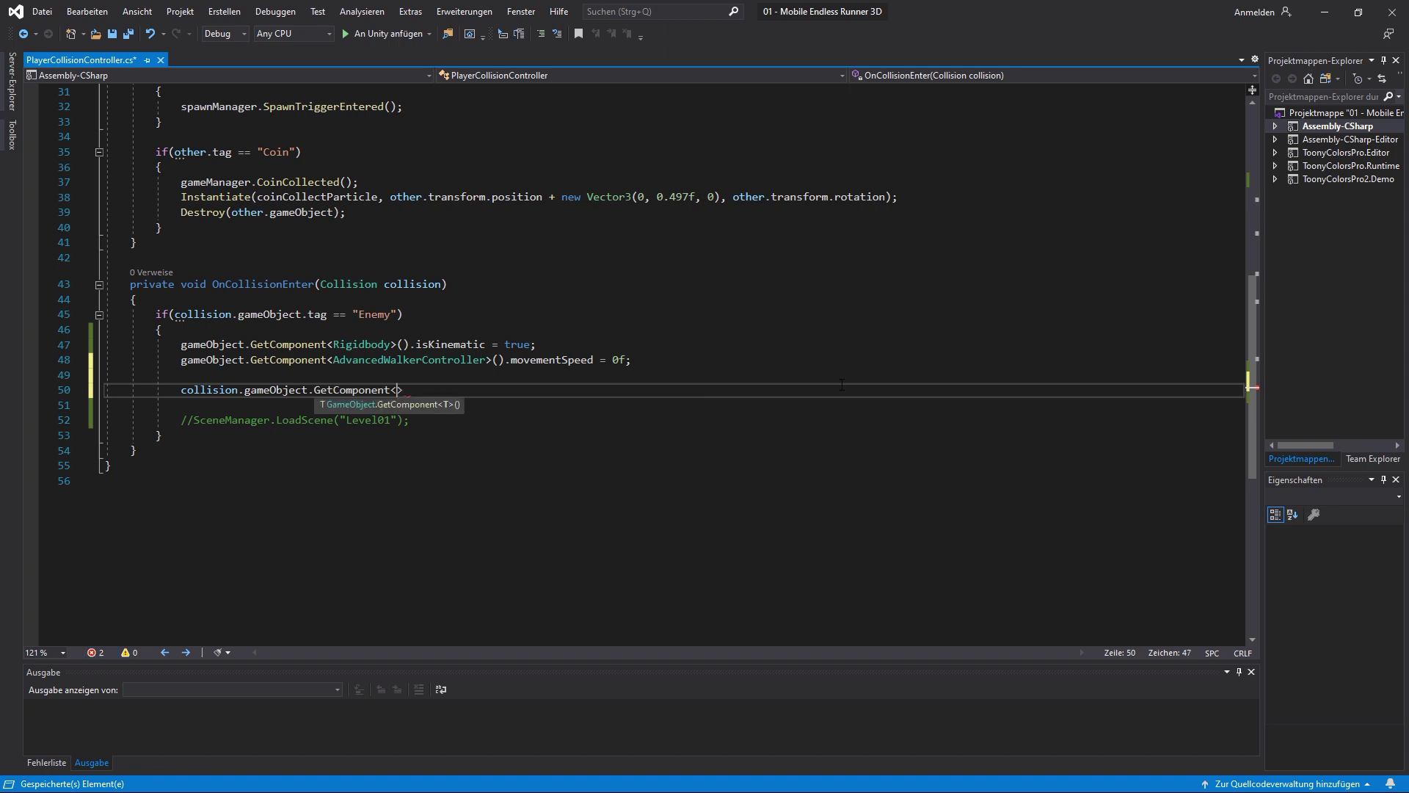
{"action": "type", "text": "Rigidbody"}
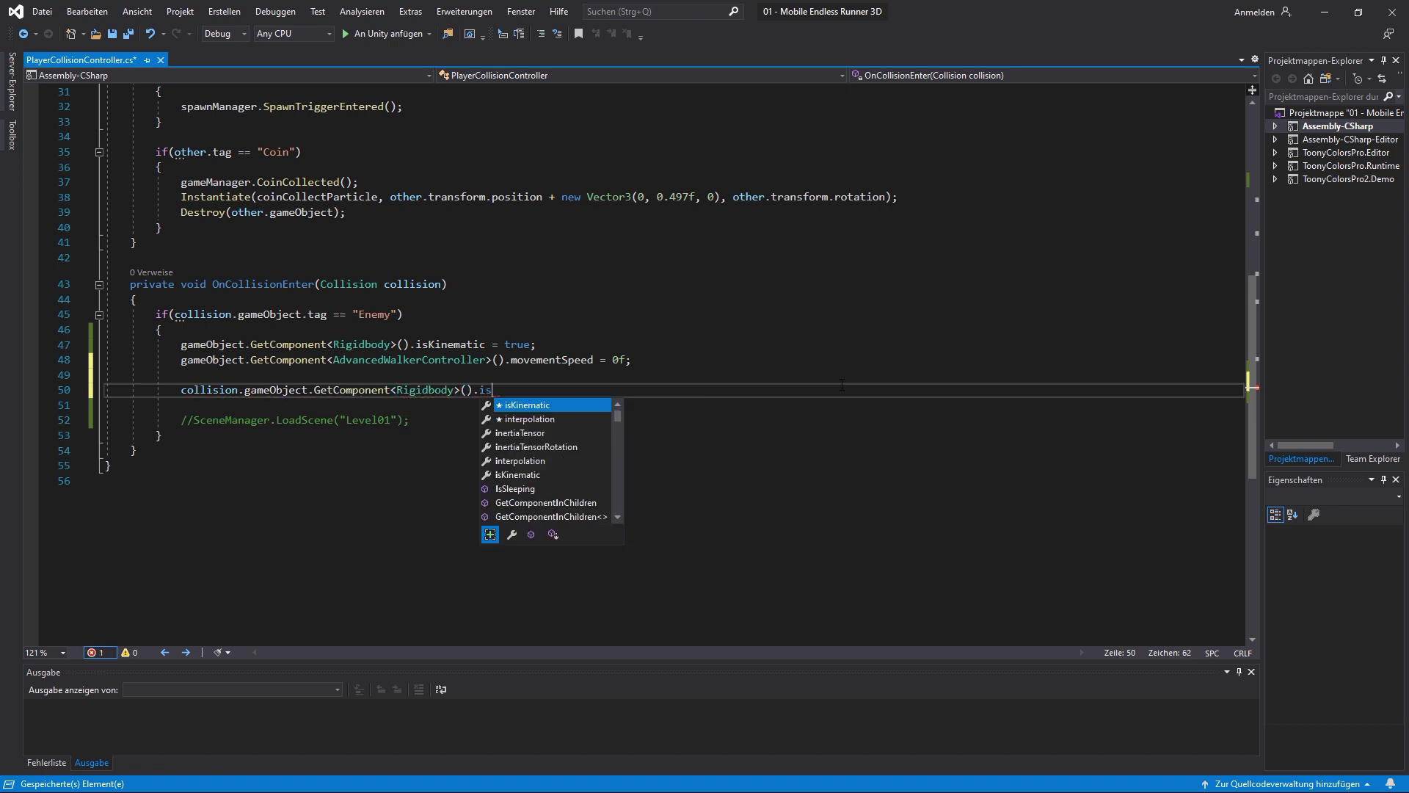
{"action": "type", "text": "true;"}
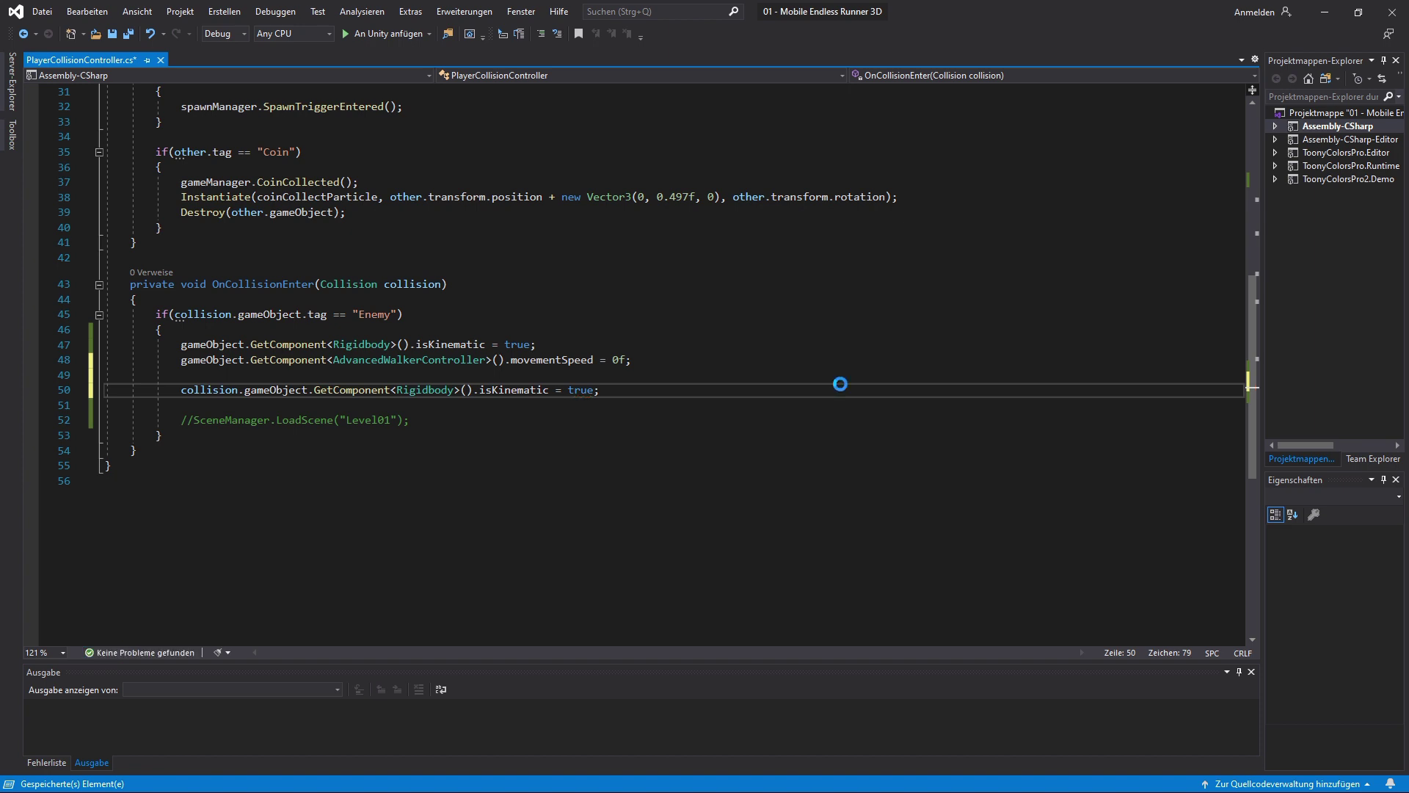
Instantiate enemyHitParticle at collision.transform.position with collision.transform.rotation, call Play() on it, and save the script.
{"action": "key", "text": "Return"}
{"action": "key", "text": "Return"}
{"action": "type", "text": "Insta"}
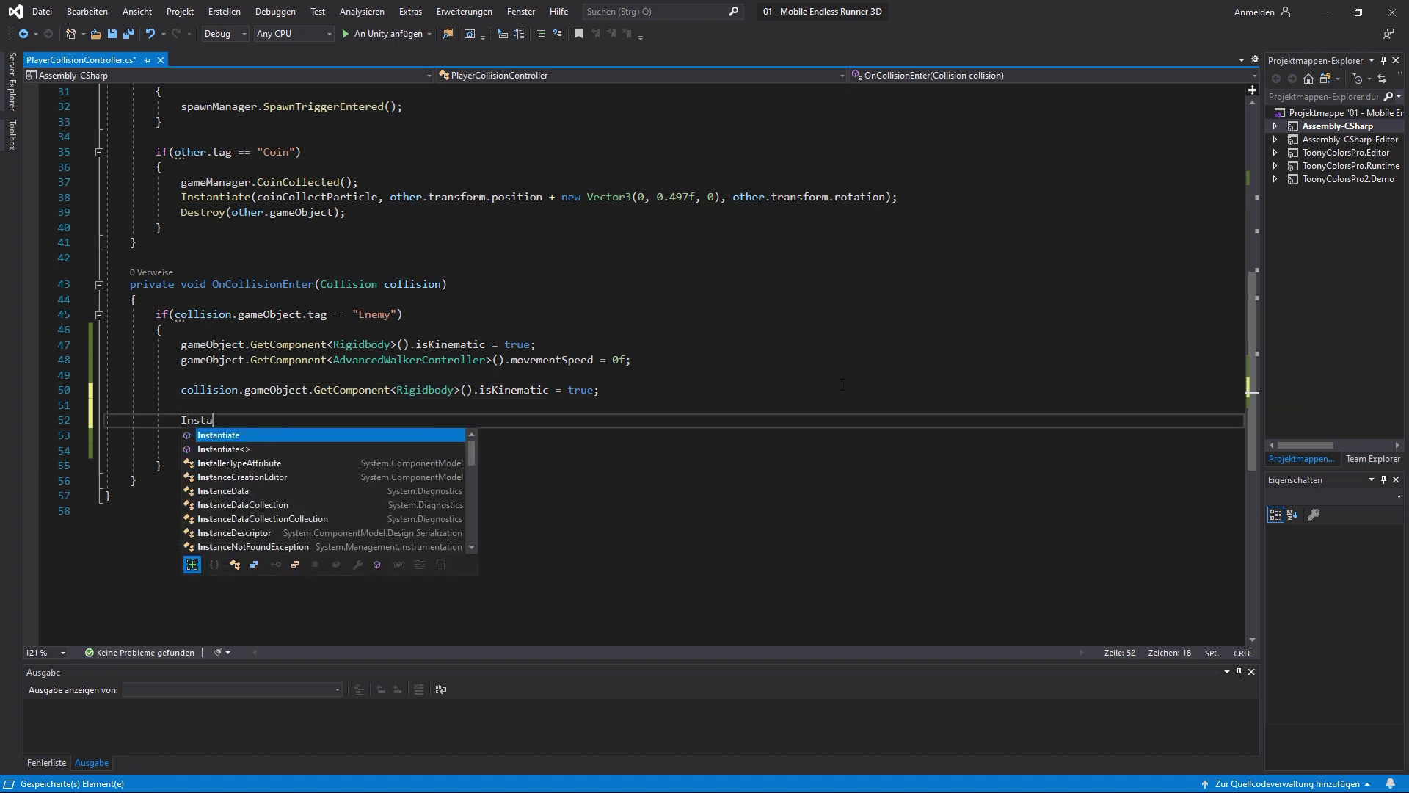
{"action": "type", "text": "ntiate(enemyHitParticle, collision."}
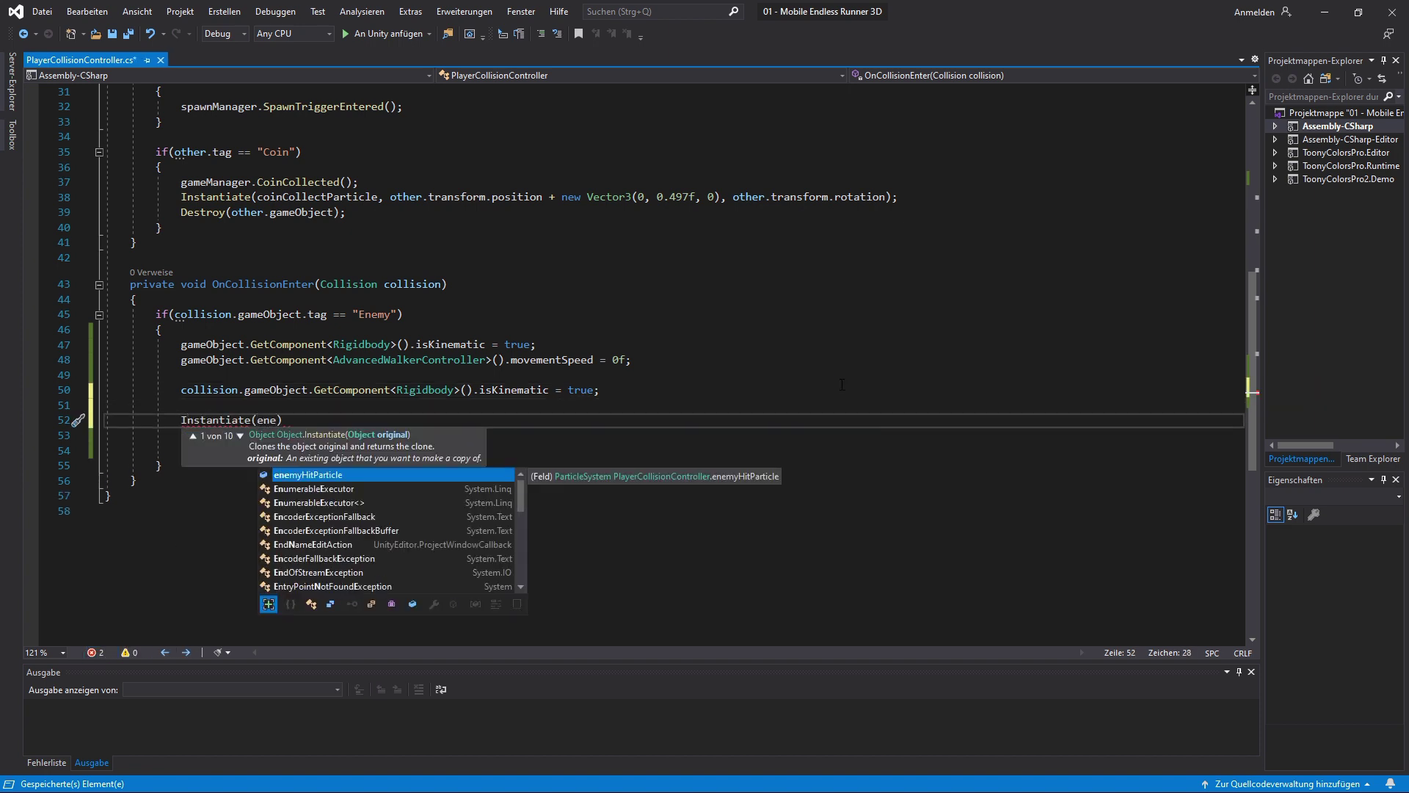
{"action": "type", "text": "transform.position, collision.tr"}
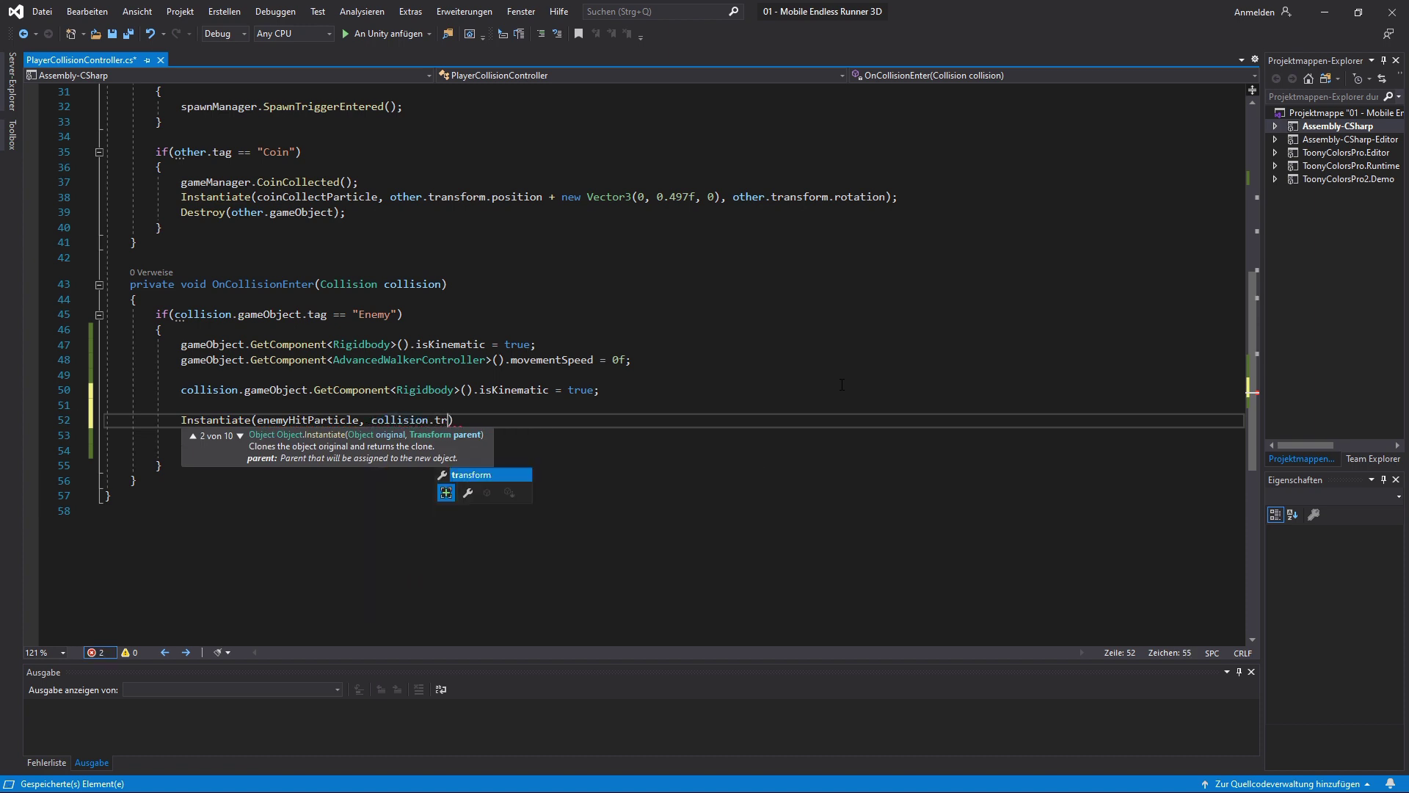
{"action": "type", "text": "ansform.rotation"}
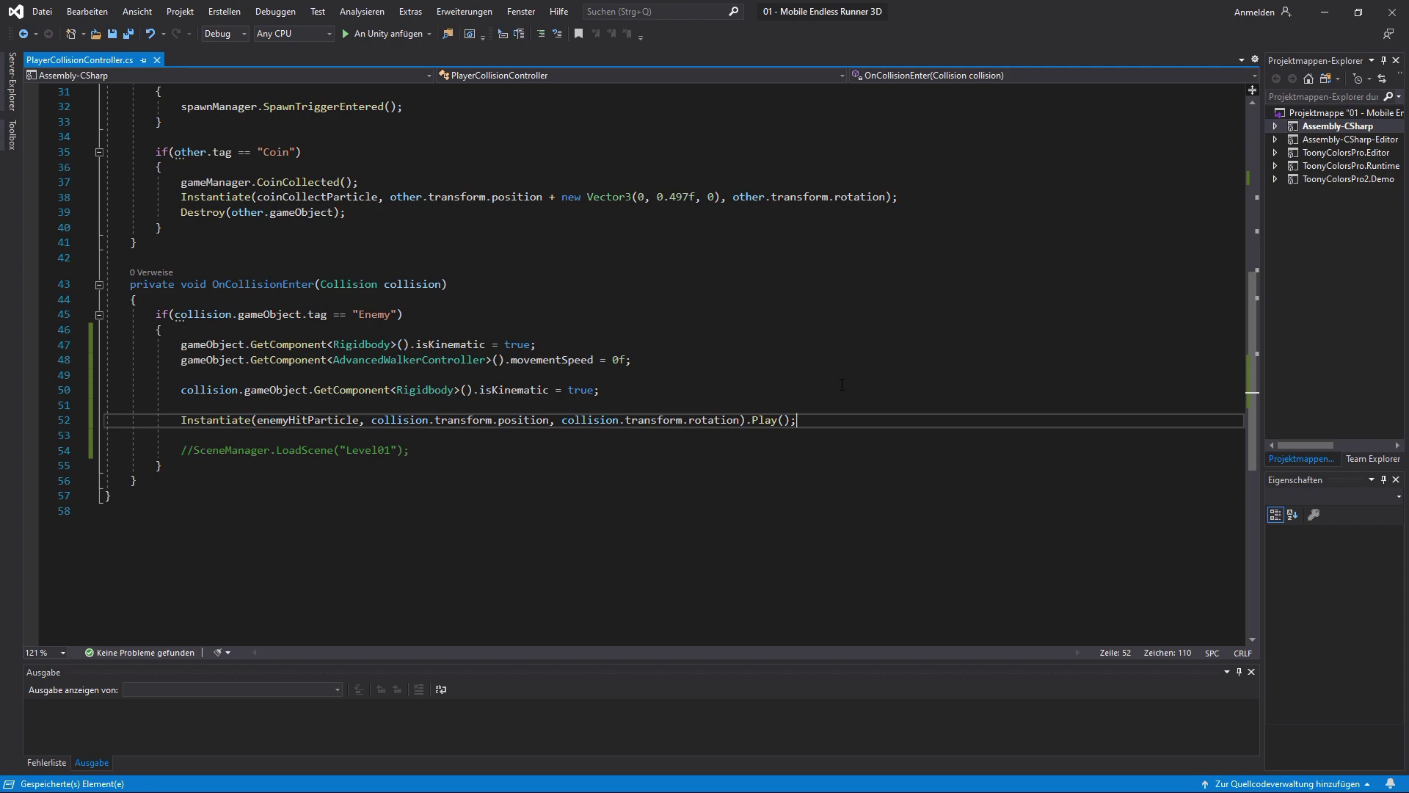
Switch to Unity, assign the EnemyHit Particle prefab to the Player's Enemy Hit Particle field, and playtest the enemy collision.
{"action": "key", "text": "alt+Tab"}
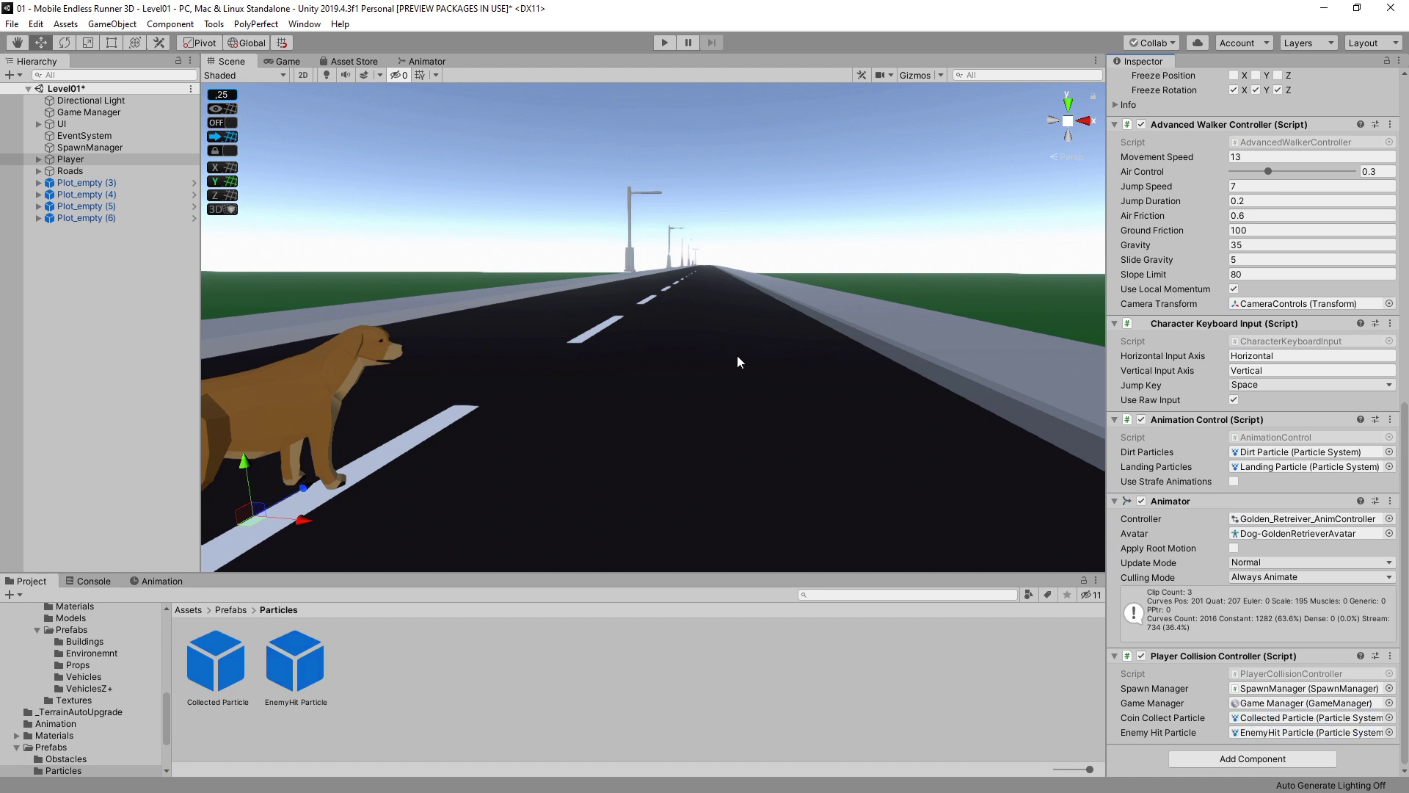
{"action": "left_click", "coordinate": [663, 43]}
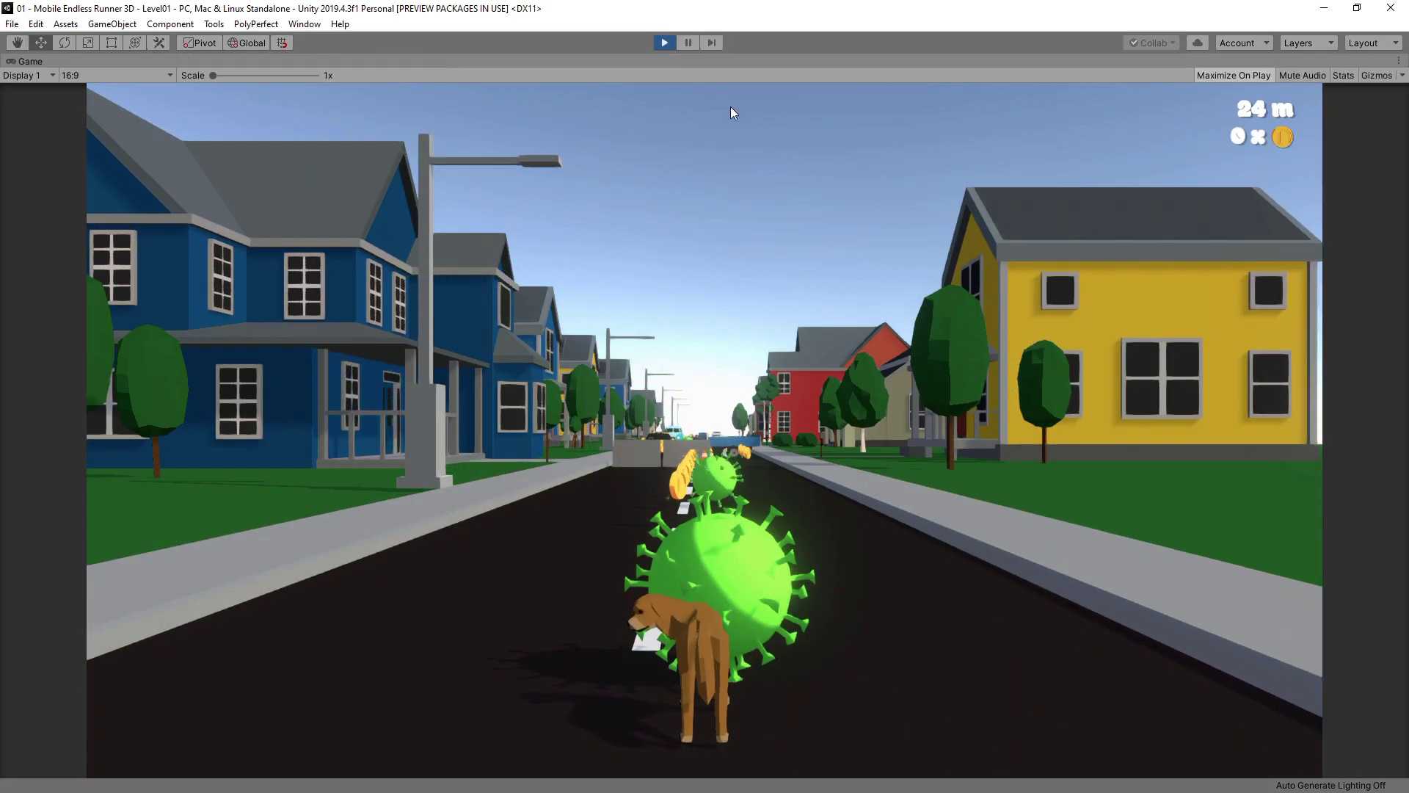
{"action": "left_click", "coordinate": [666, 42]}
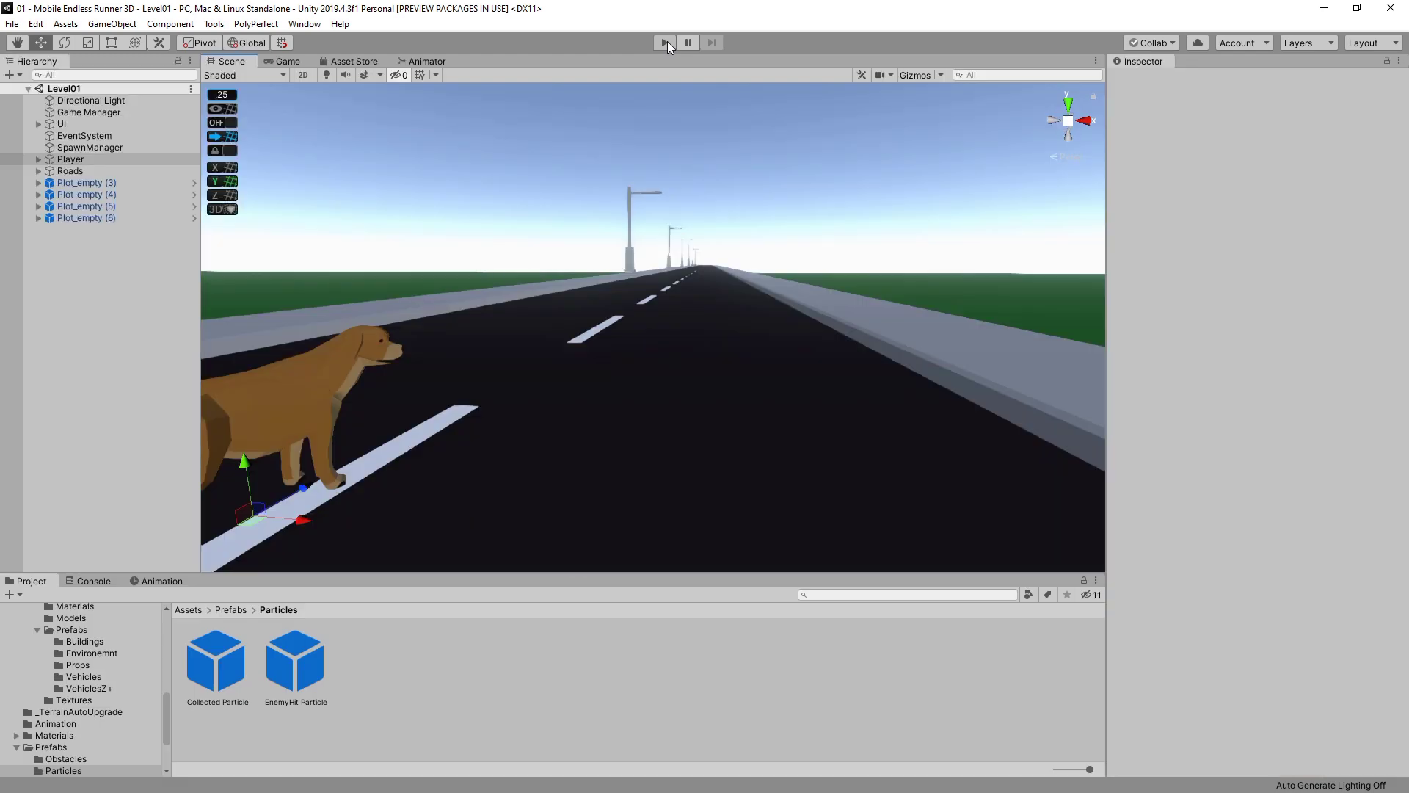
Switch to Visual Studio and declare a private IEnumerator WaitAndRestart(float waitTime) method below OnCollisionEnter in PlayerCollisionController.cs.
{"action": "key", "text": "alt+Tab"}
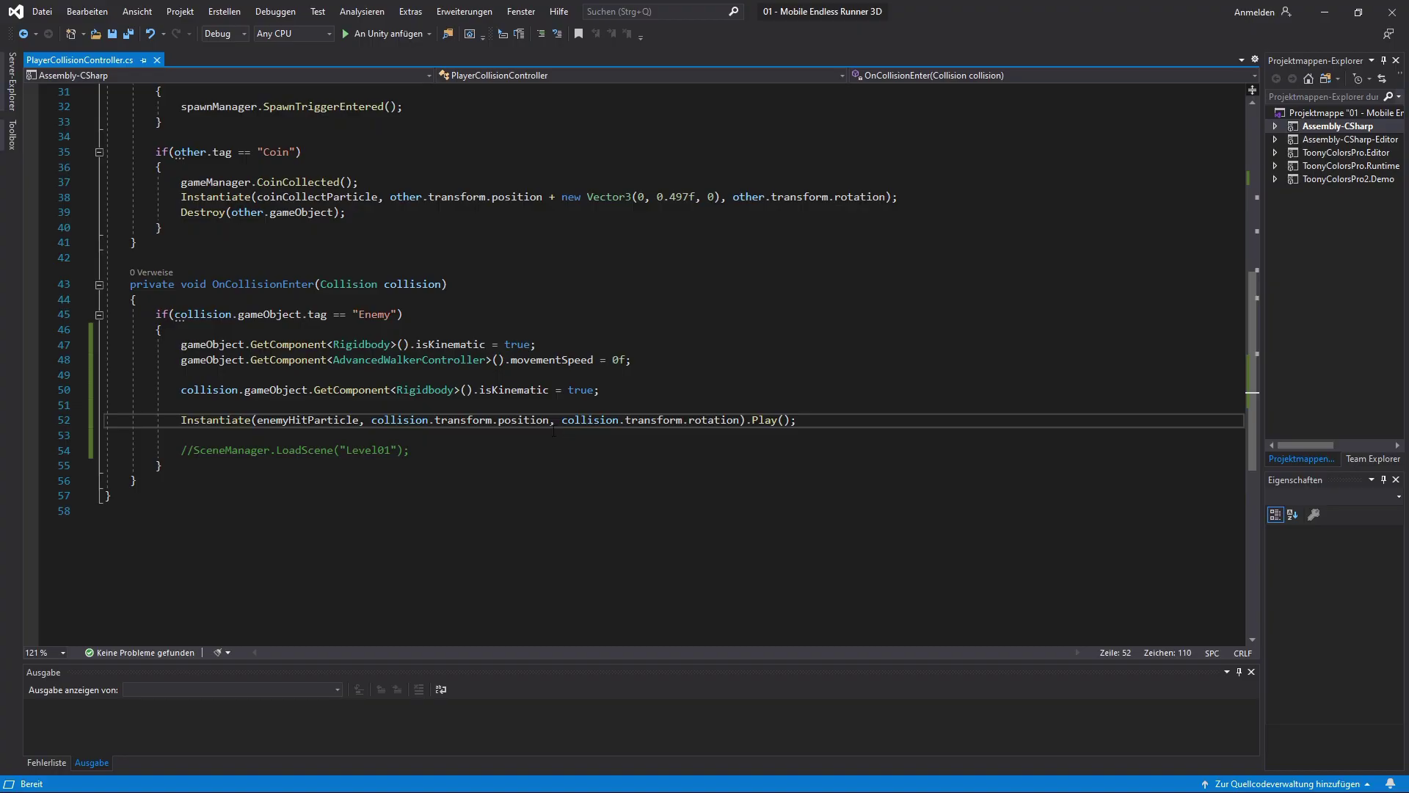
{"action": "left_click", "coordinate": [473, 450]}
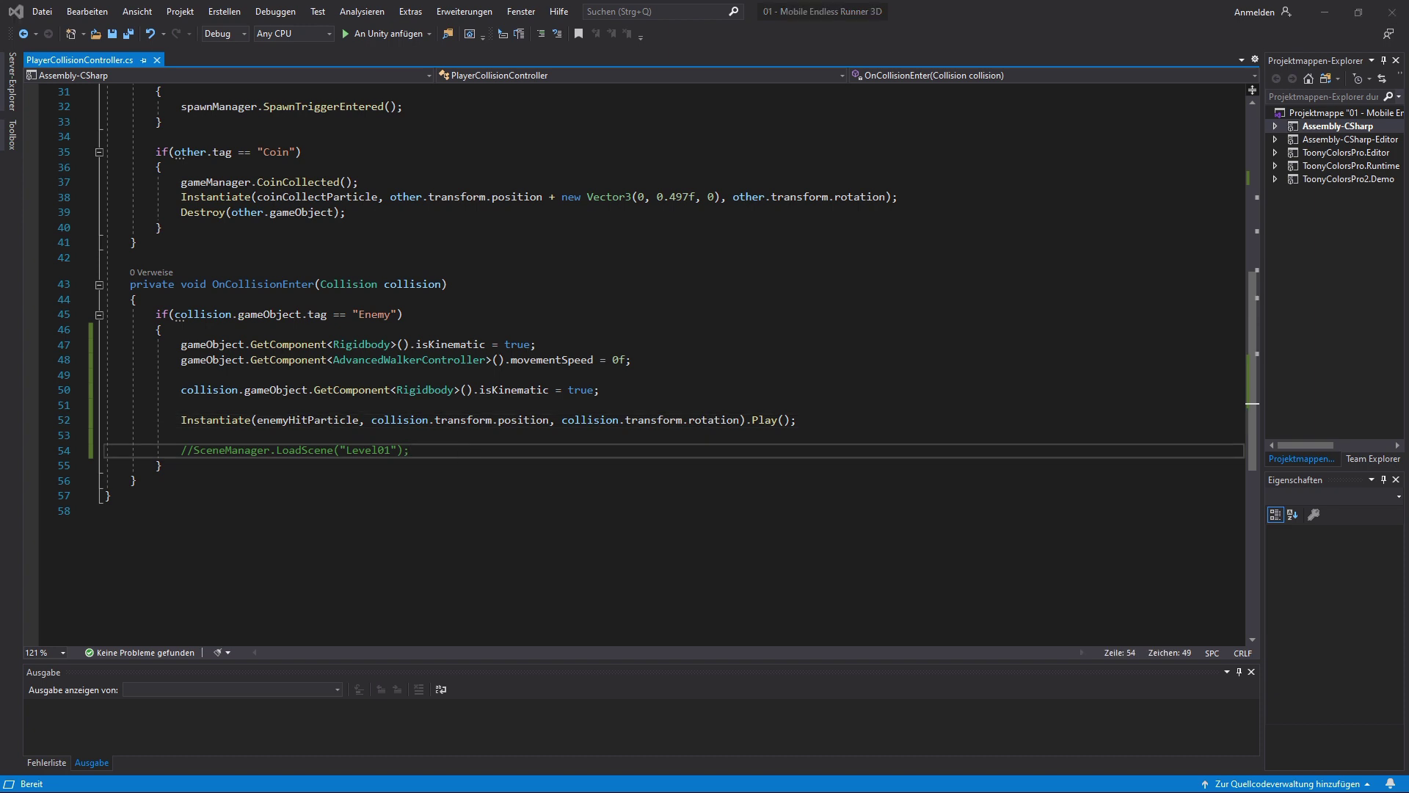
{"action": "key", "text": "Down"}
{"action": "key", "text": "Down"}
{"action": "key", "text": "Return"}
{"action": "key", "text": "Return"}
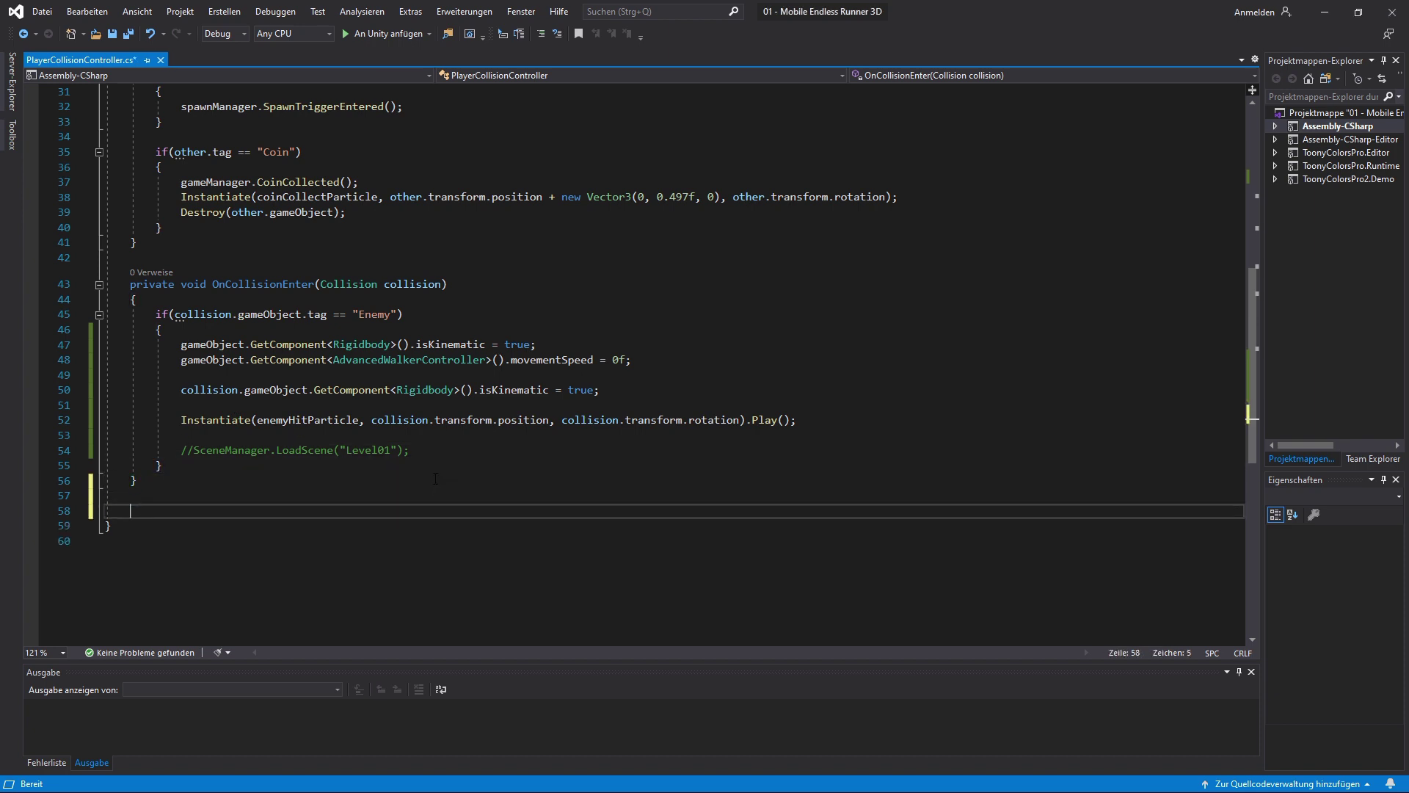
{"action": "type", "text": "private IE"}
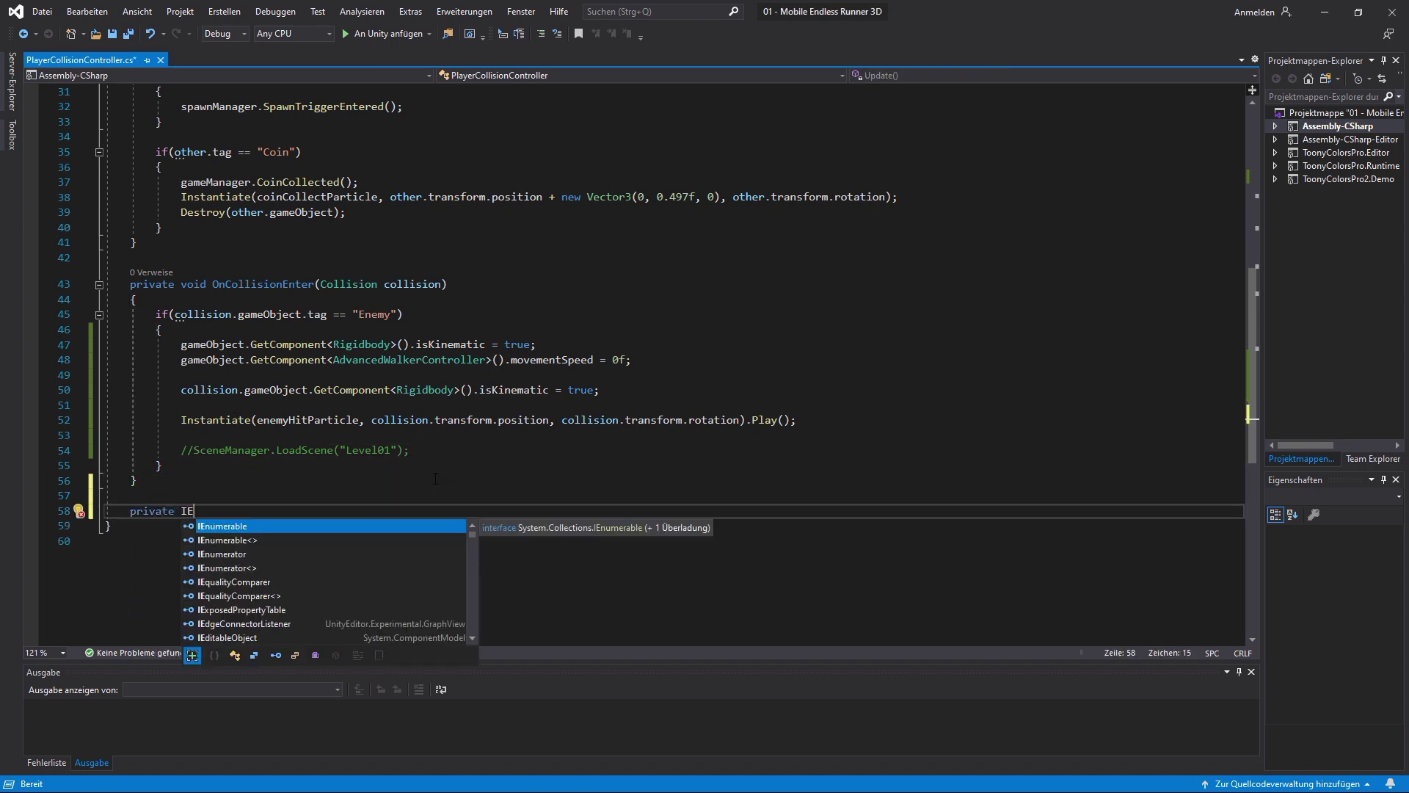
{"action": "type", "text": "numerator W"}
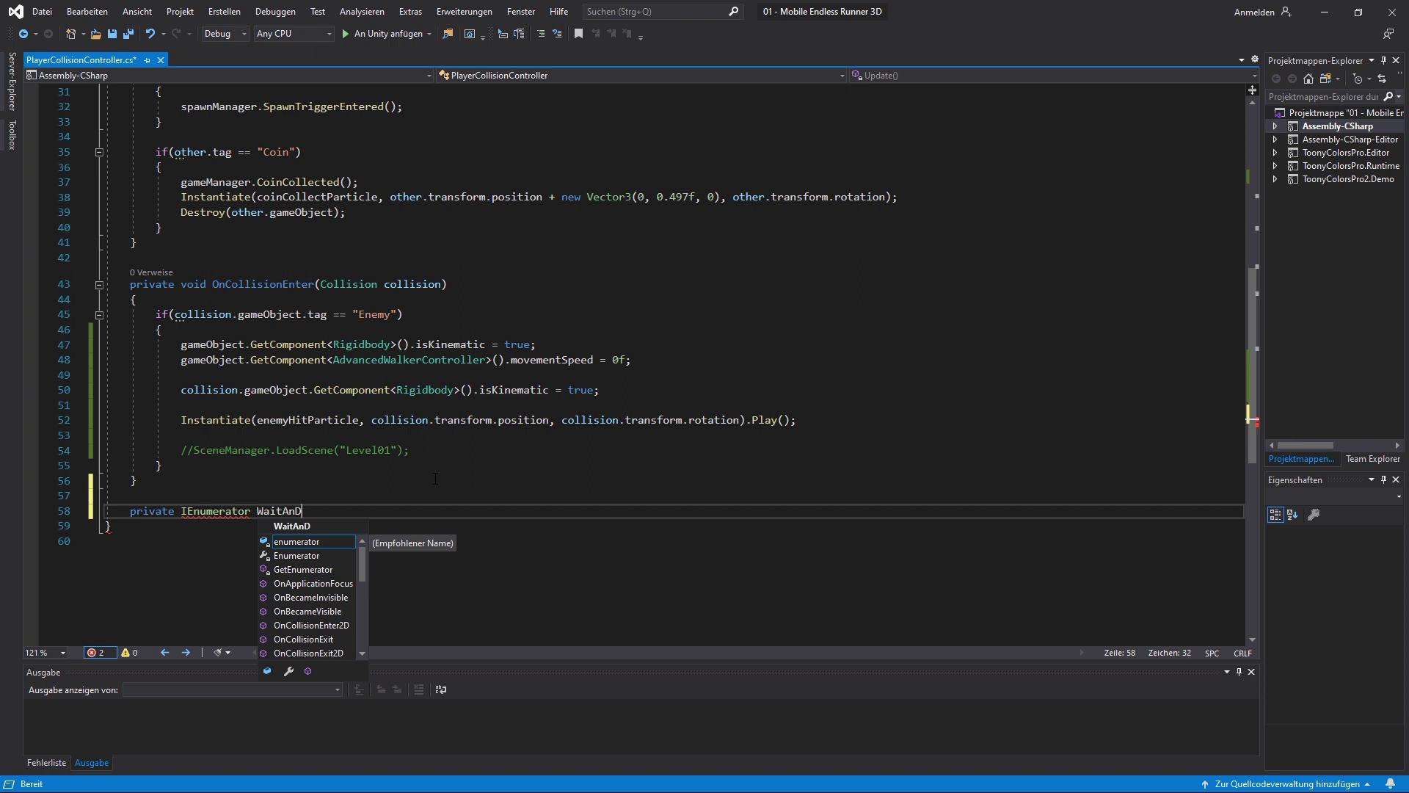
{"action": "type", "text": "aitAndRestart(float w"}
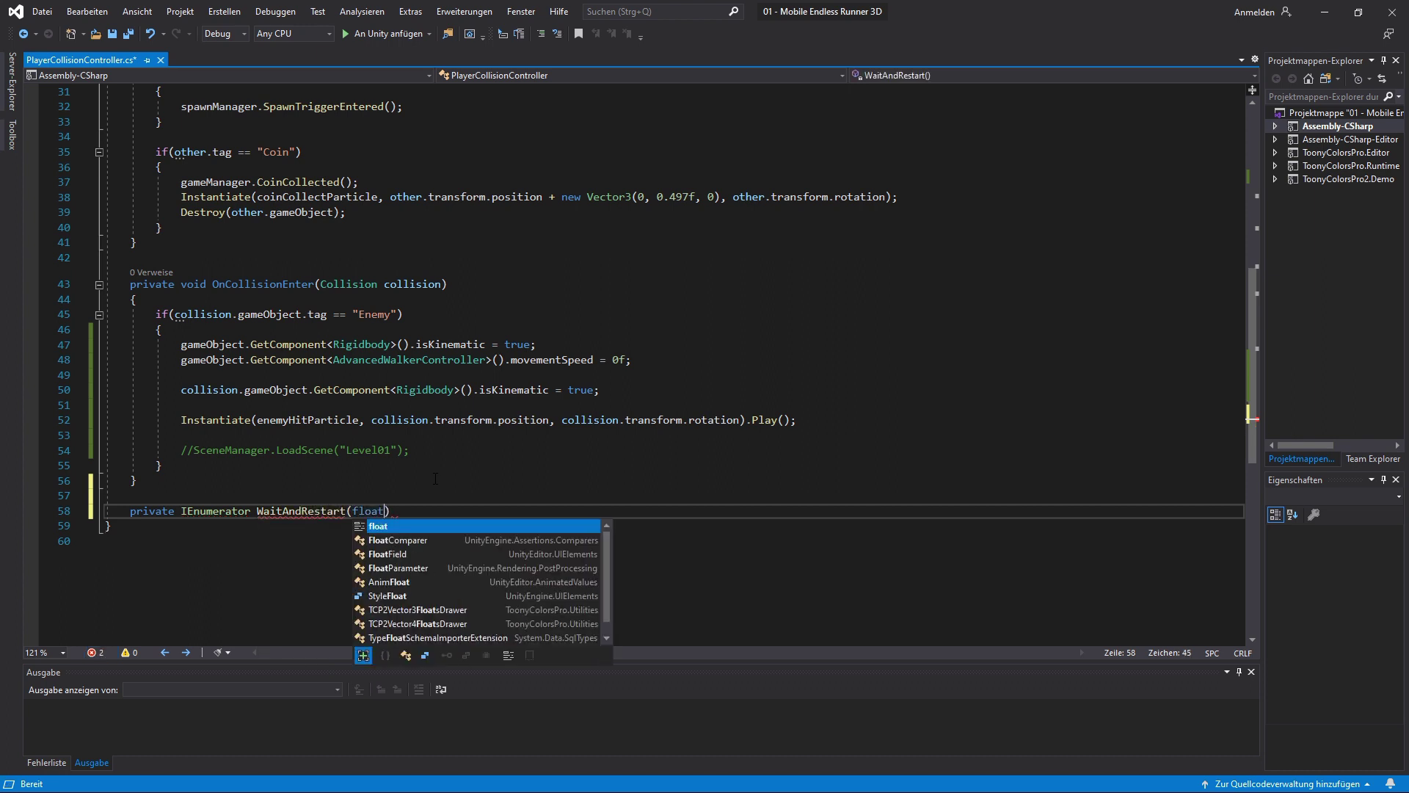
{"action": "type", "text": "aitTime"}
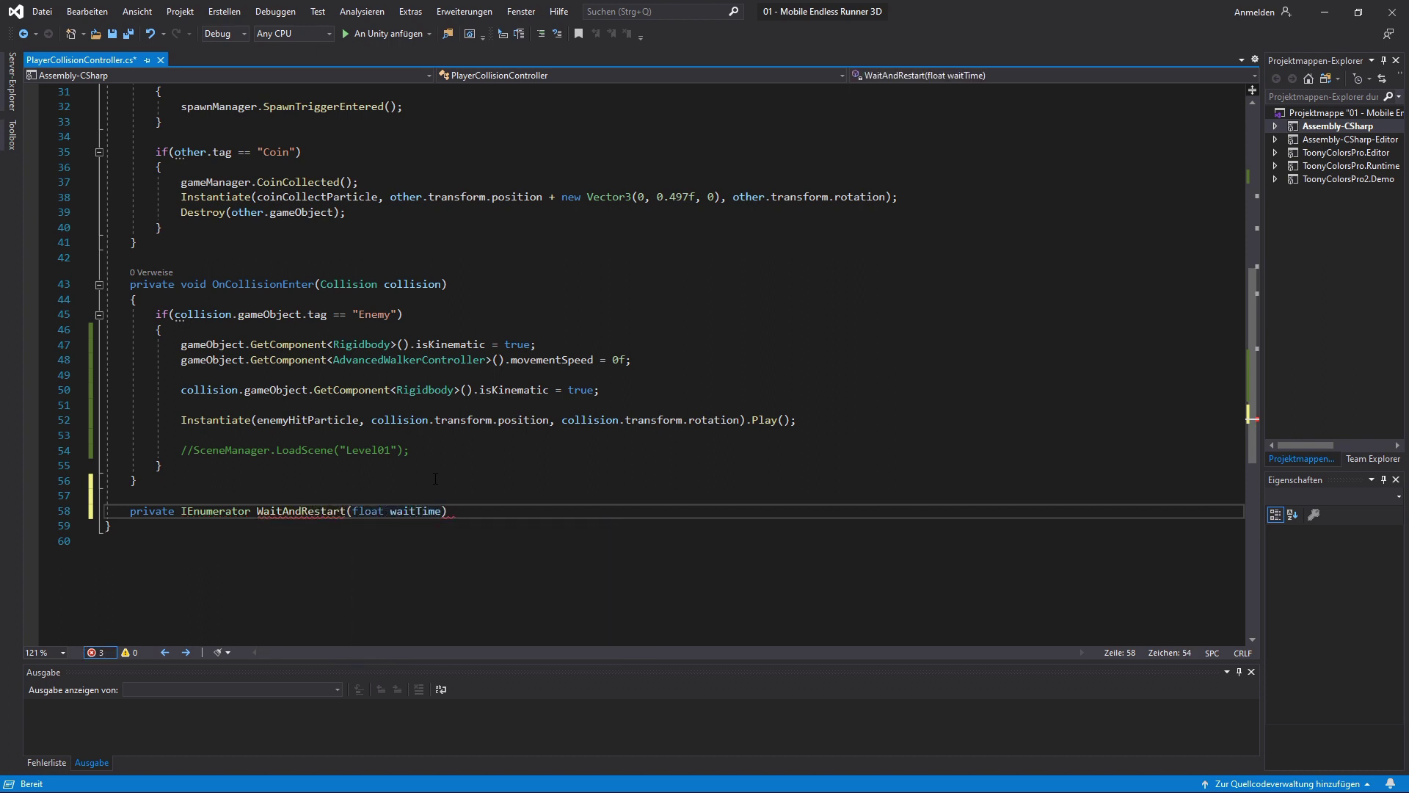
Give WaitAndRestart a body containing yield return new WaitForSeconds(waitTime);.
{"action": "key", "text": "Return"}
{"action": "type", "text": "{"}
{"action": "key", "text": "Return"}
{"action": "type", "text": "yield r"}
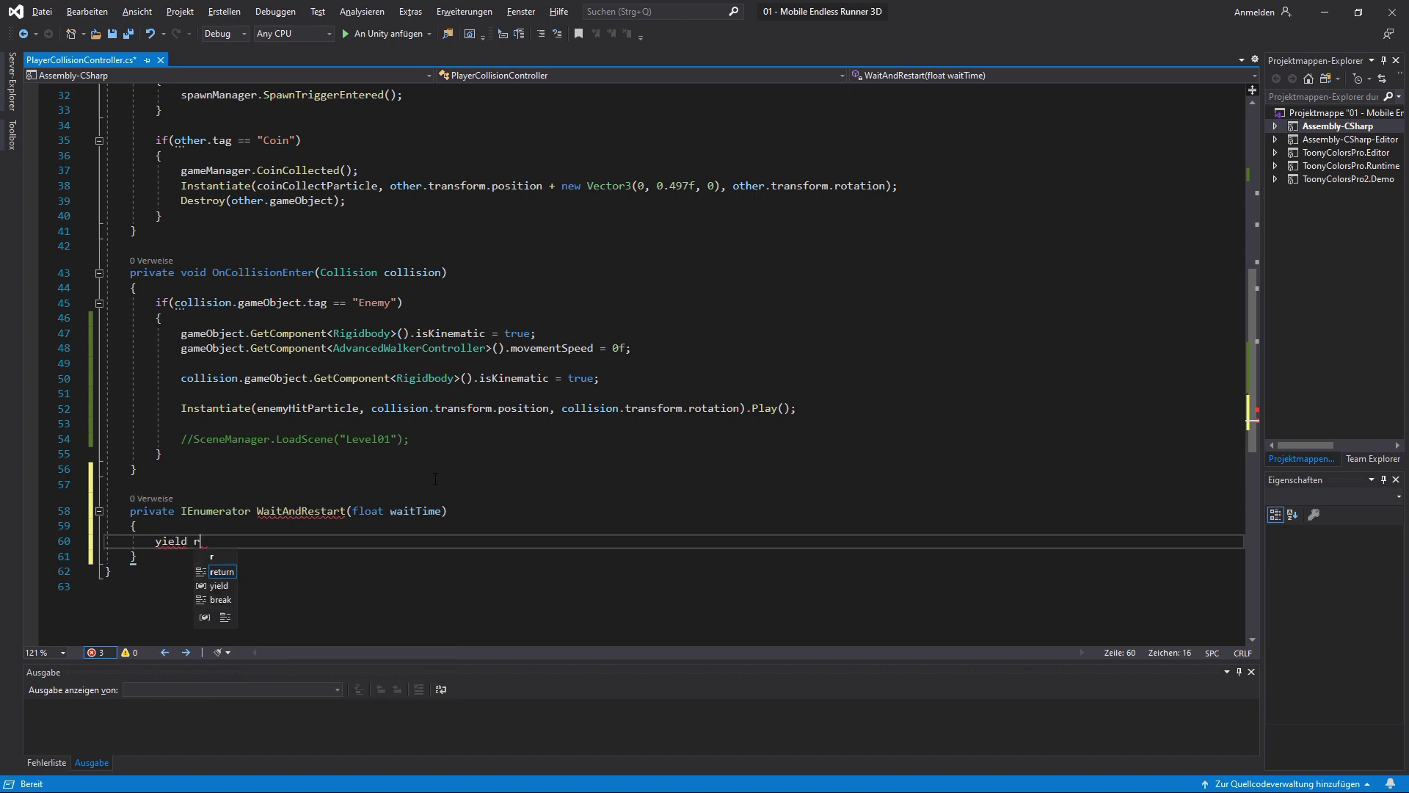
{"action": "type", "text": "eturn new Wai"}
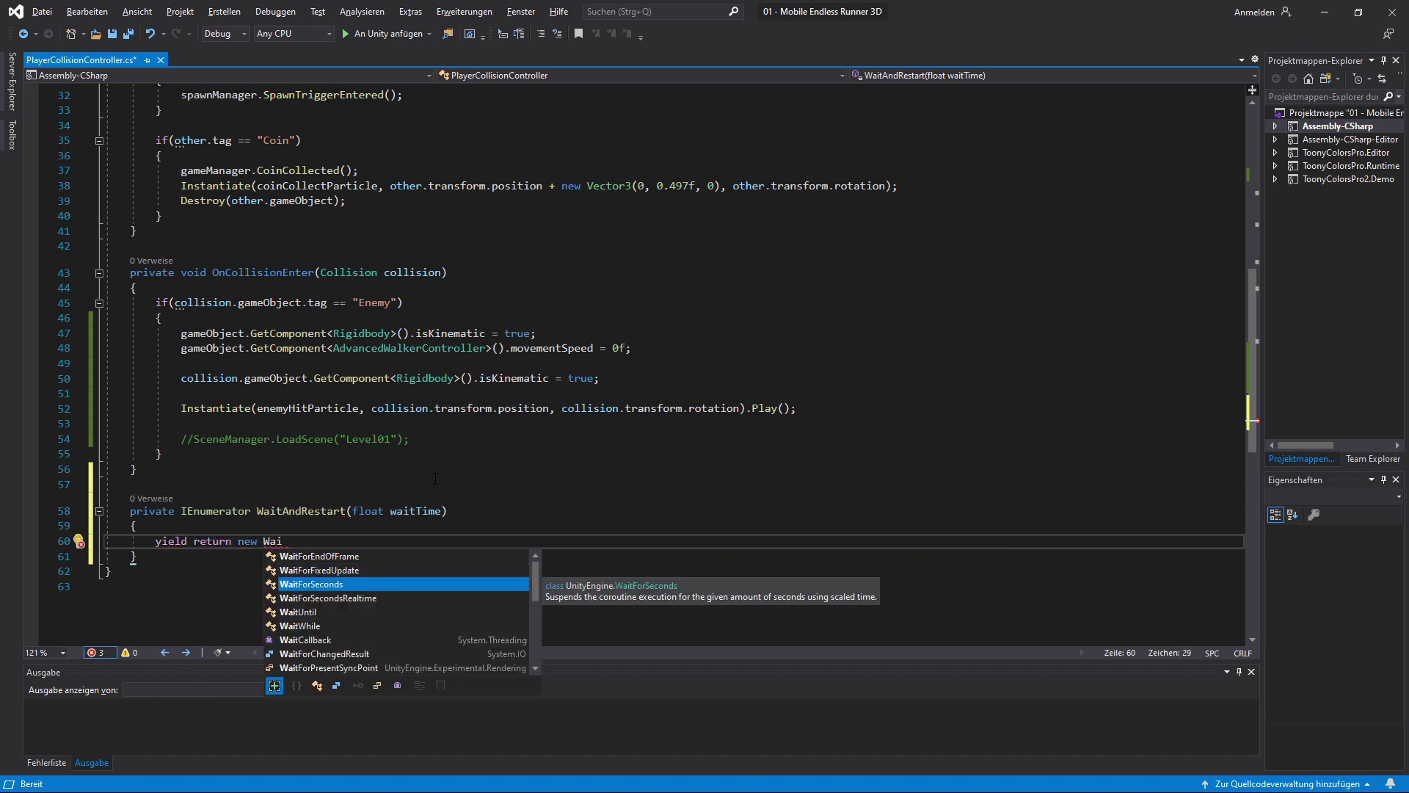
{"action": "type", "text": "tForSeconds(waitTime);"}
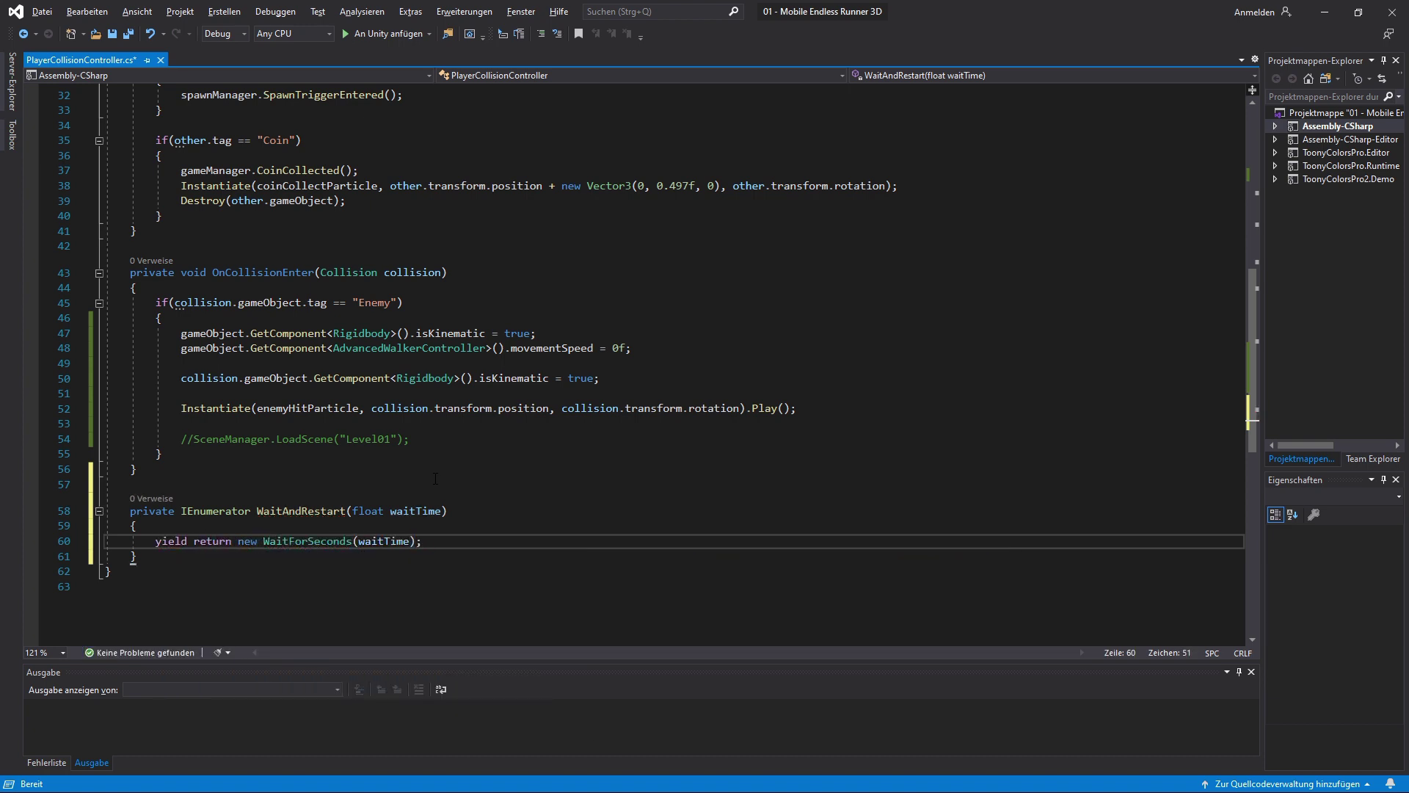
Add SceneManager.LoadScene("Level01"); after the wait, replace the commented-out LoadScene line with StartCoroutine(WaitAndRestart(0.5f)); and save the script.
{"action": "key", "text": "Return"}
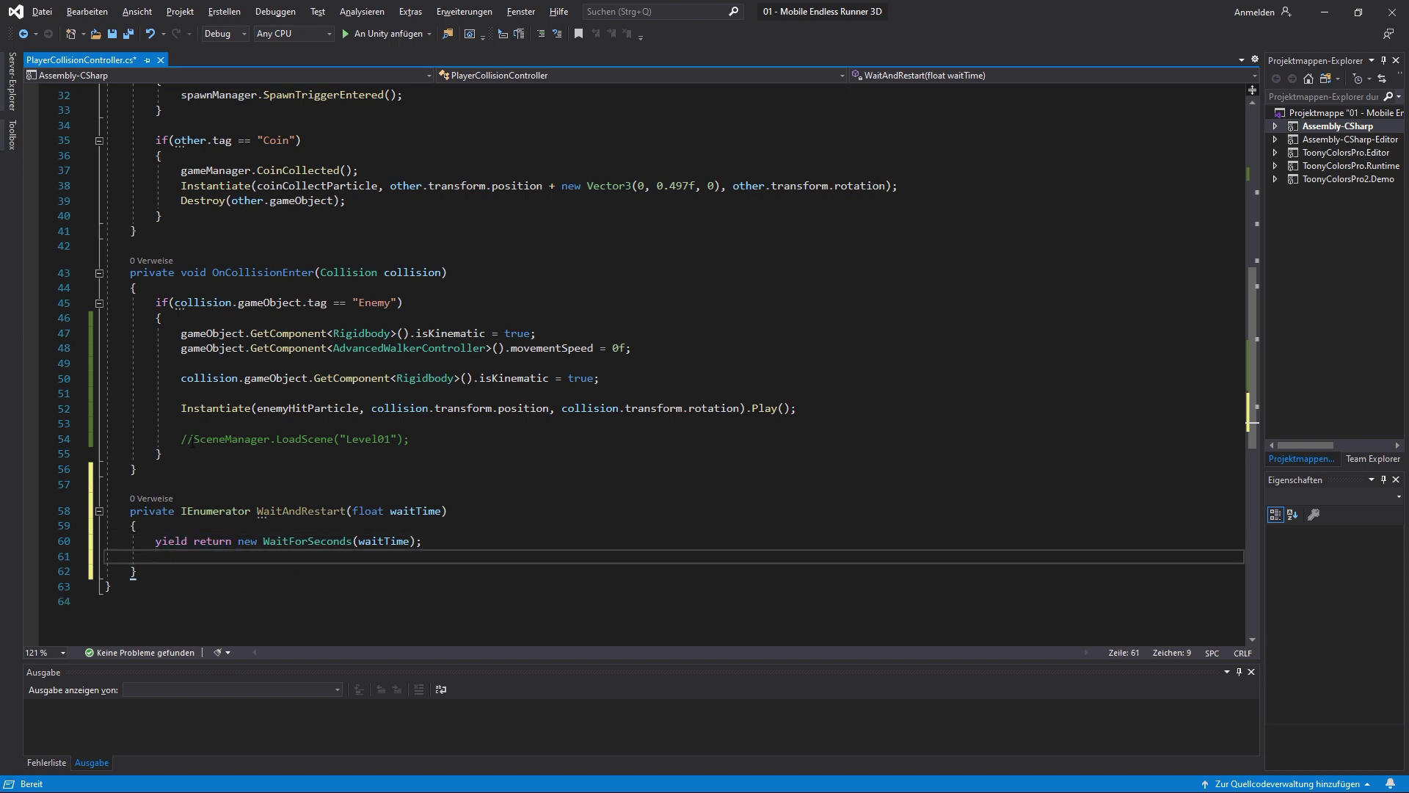
{"action": "left_click", "coordinate": [424, 563]}
{"action": "type", "text": "SceneManager.LoadScene(\"Level01\");"}
{"action": "type", "text": "StartCoroutine"}
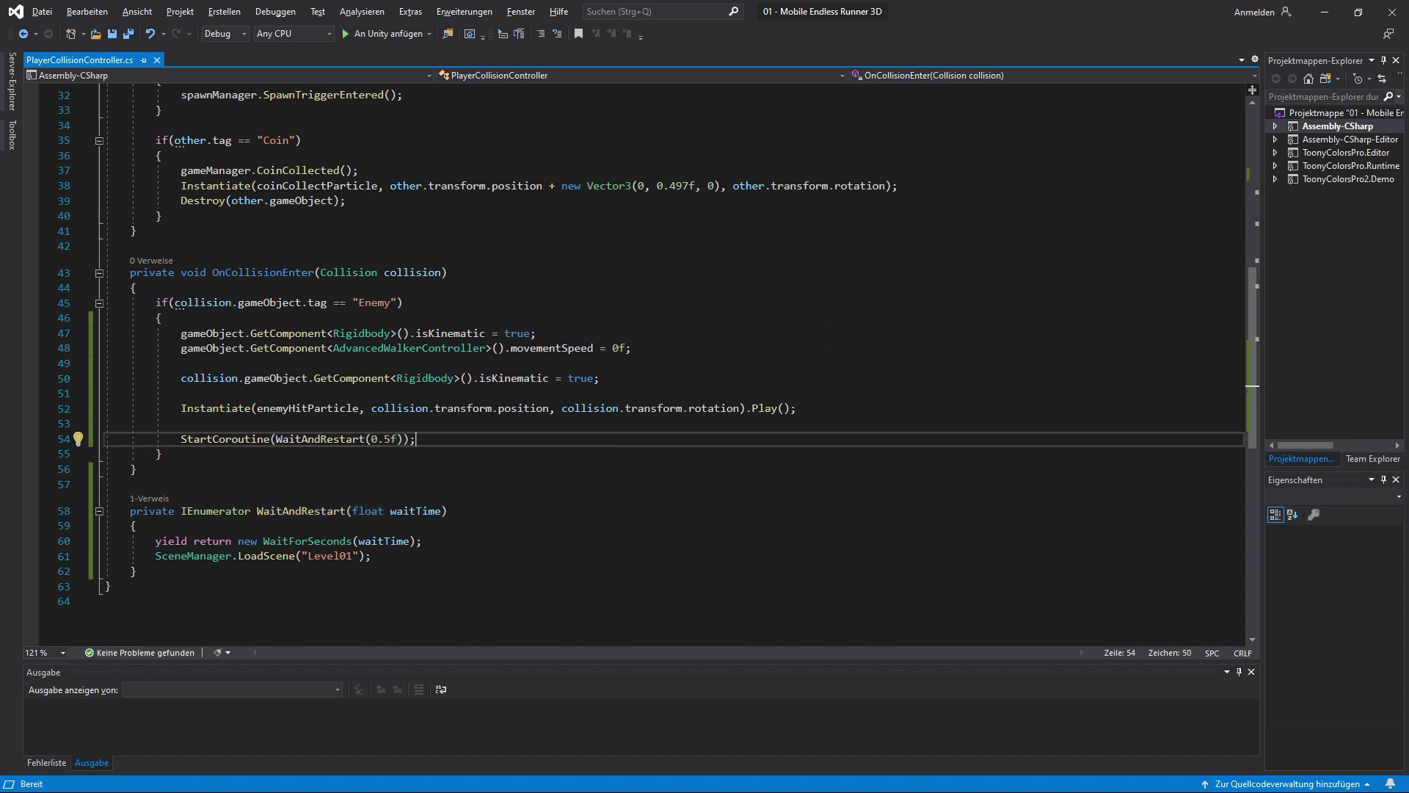
Switch to Unity and playtest the runner, steering the dog between lanes to check the coin and enemy-hit particles and the delayed restart.
{"action": "key", "text": "alt+Tab"}
{"action": "left_click", "coordinate": [663, 42]}
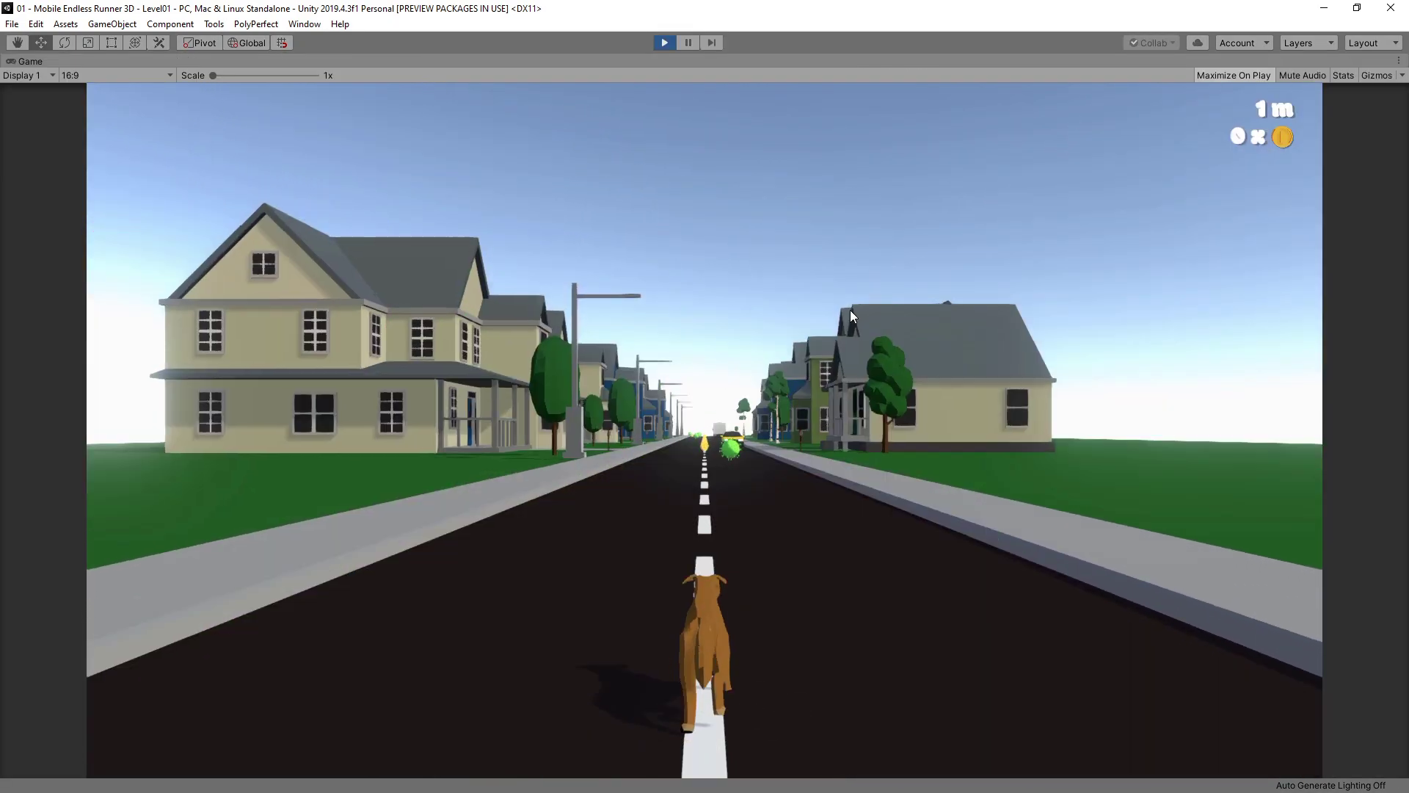
{"action": "key", "text": "Right"}
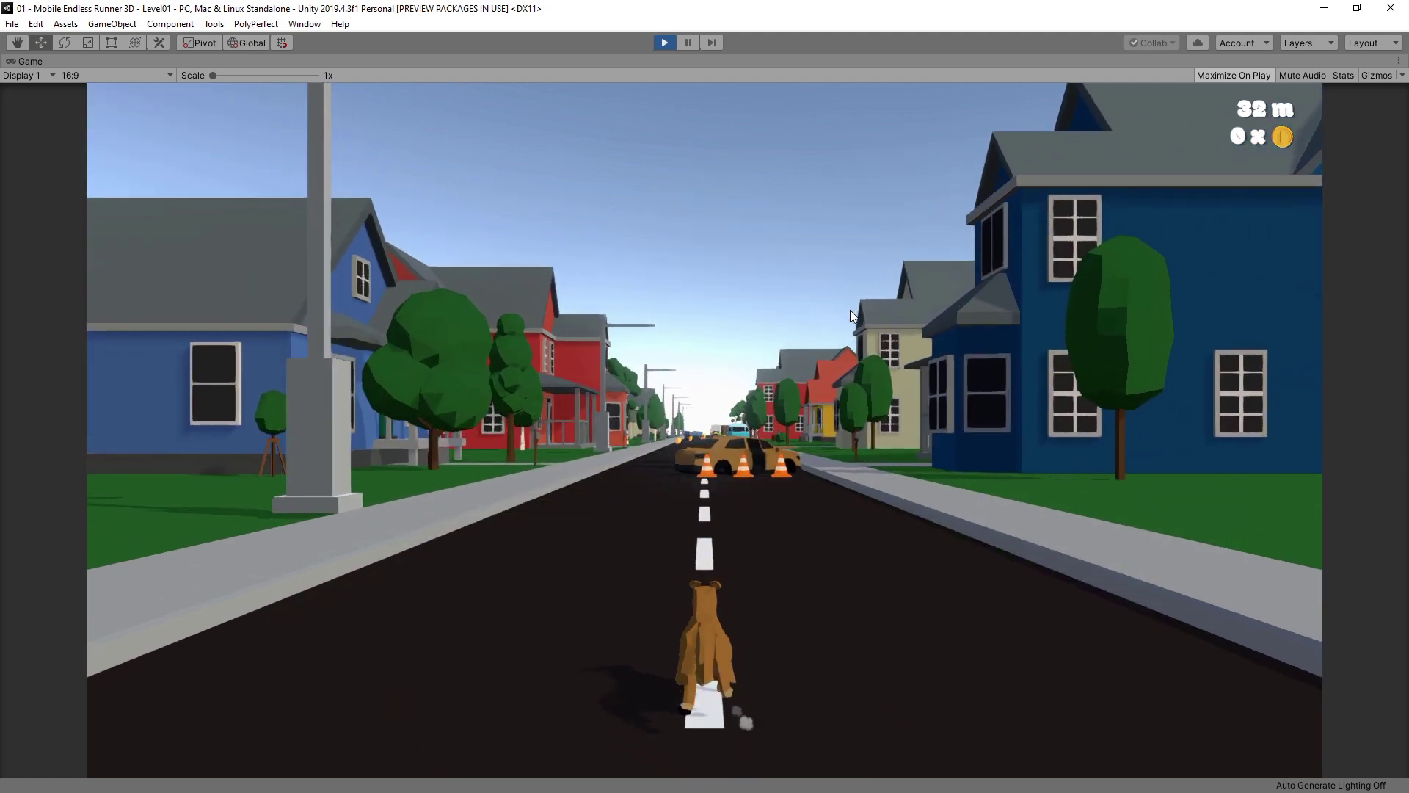
{"action": "key", "text": "Left"}
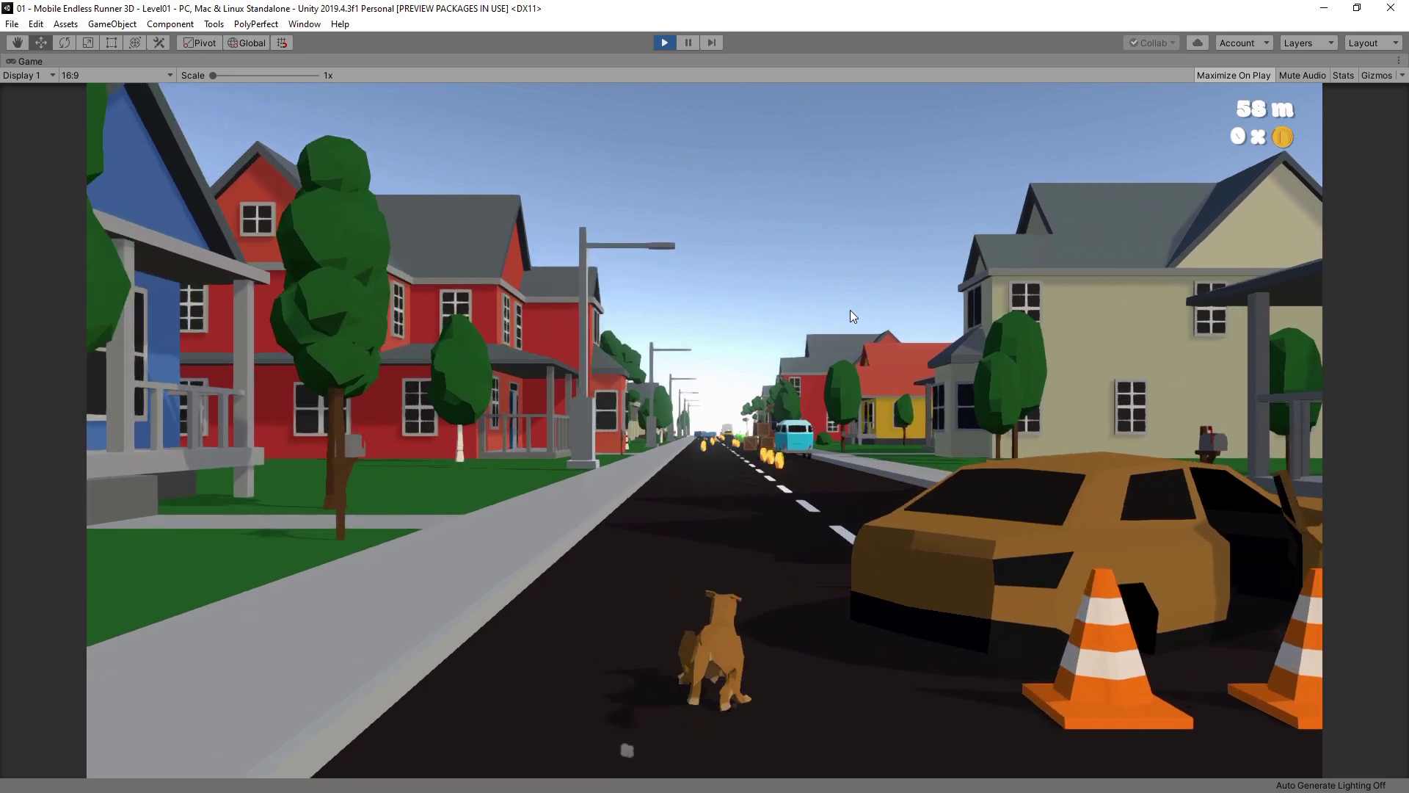
{"action": "key", "text": "Right"}
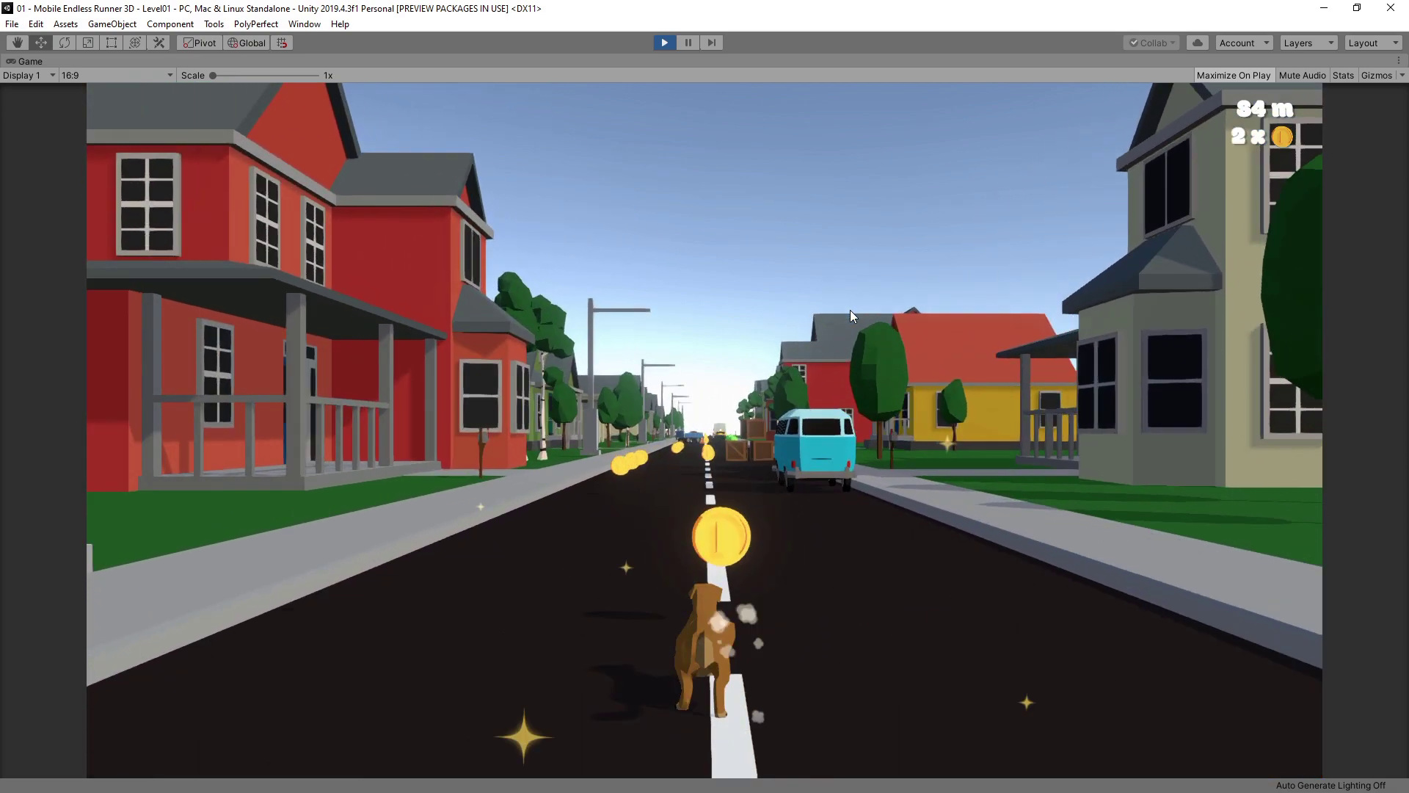
{"action": "key", "text": "Left"}
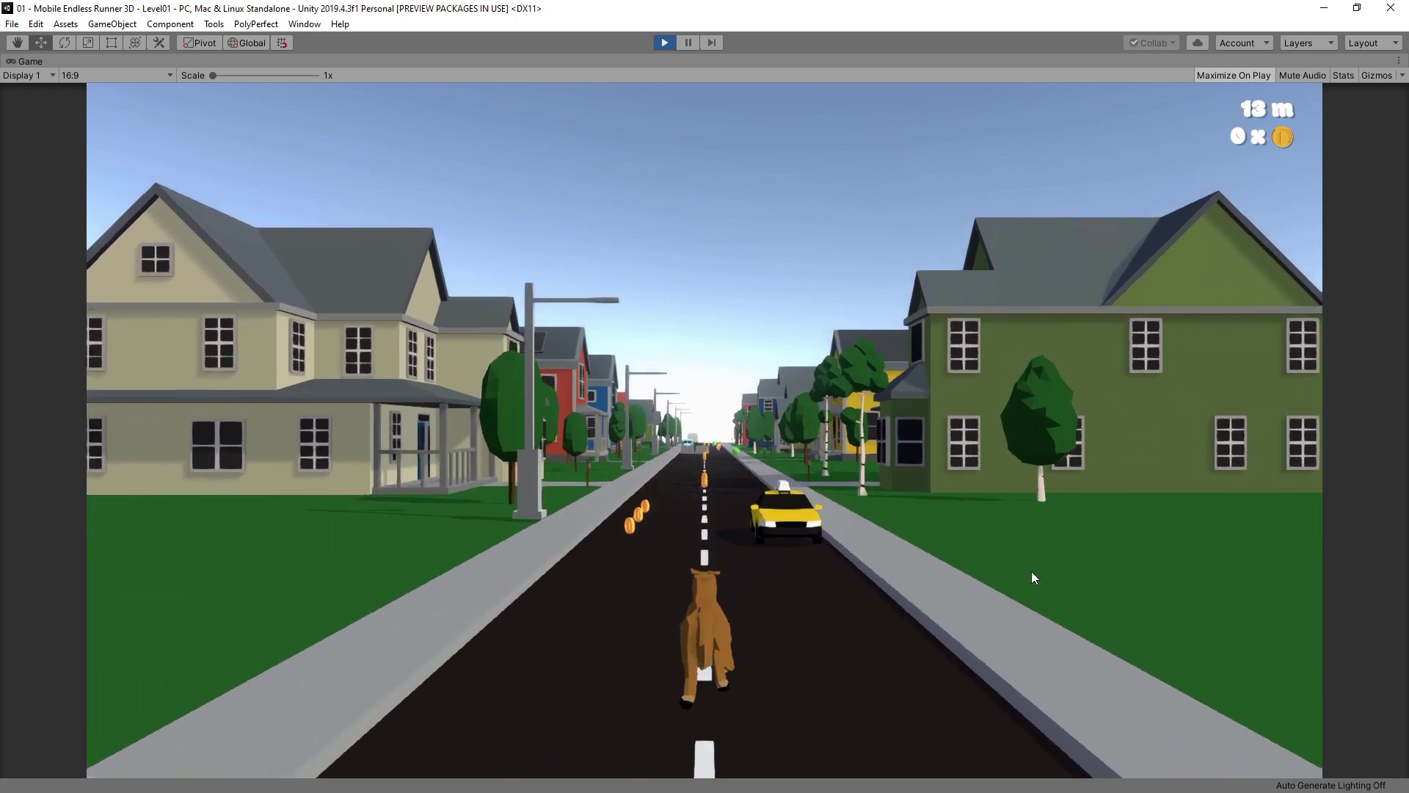
{"action": "key", "text": "Left"}
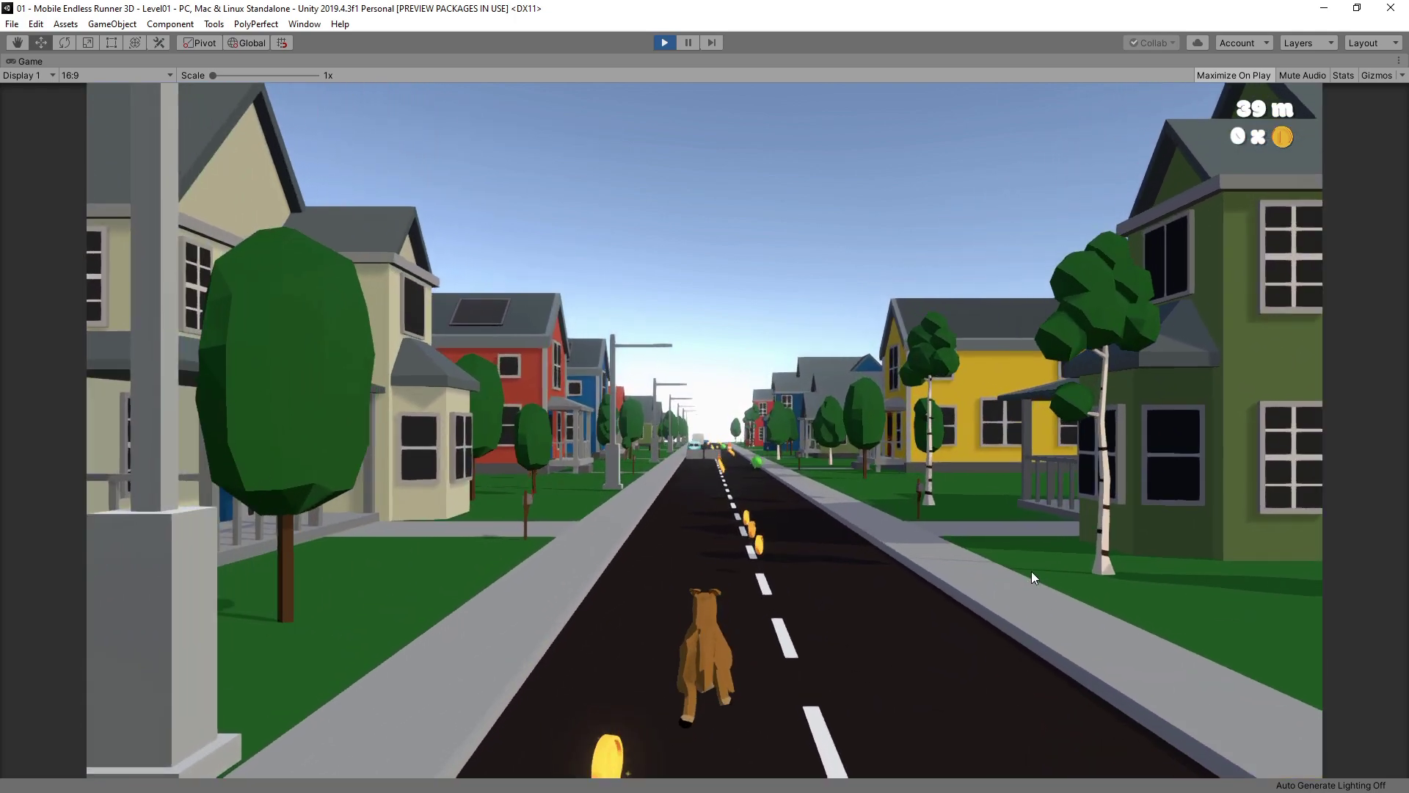
{"action": "key", "text": "Right"}
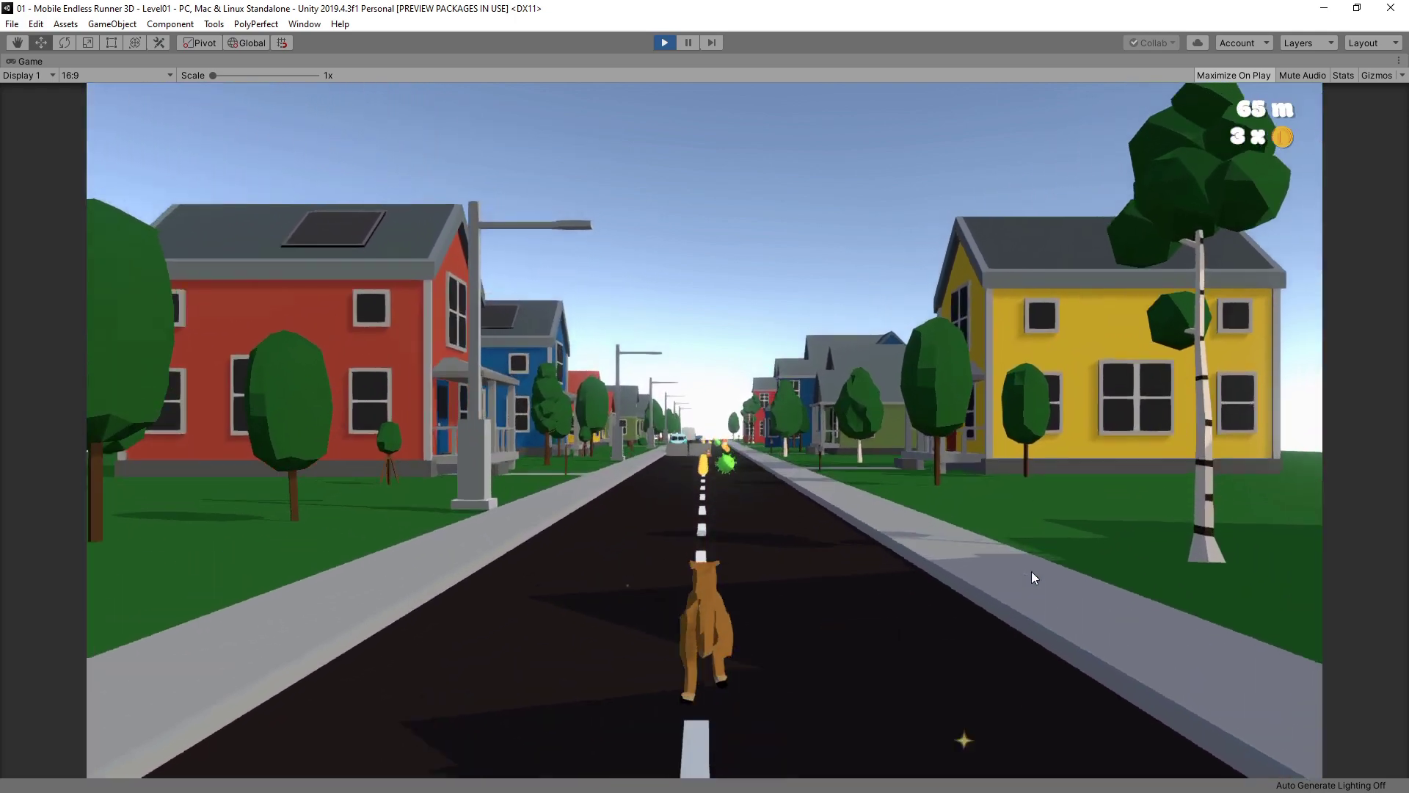
{"action": "key", "text": "Right"}
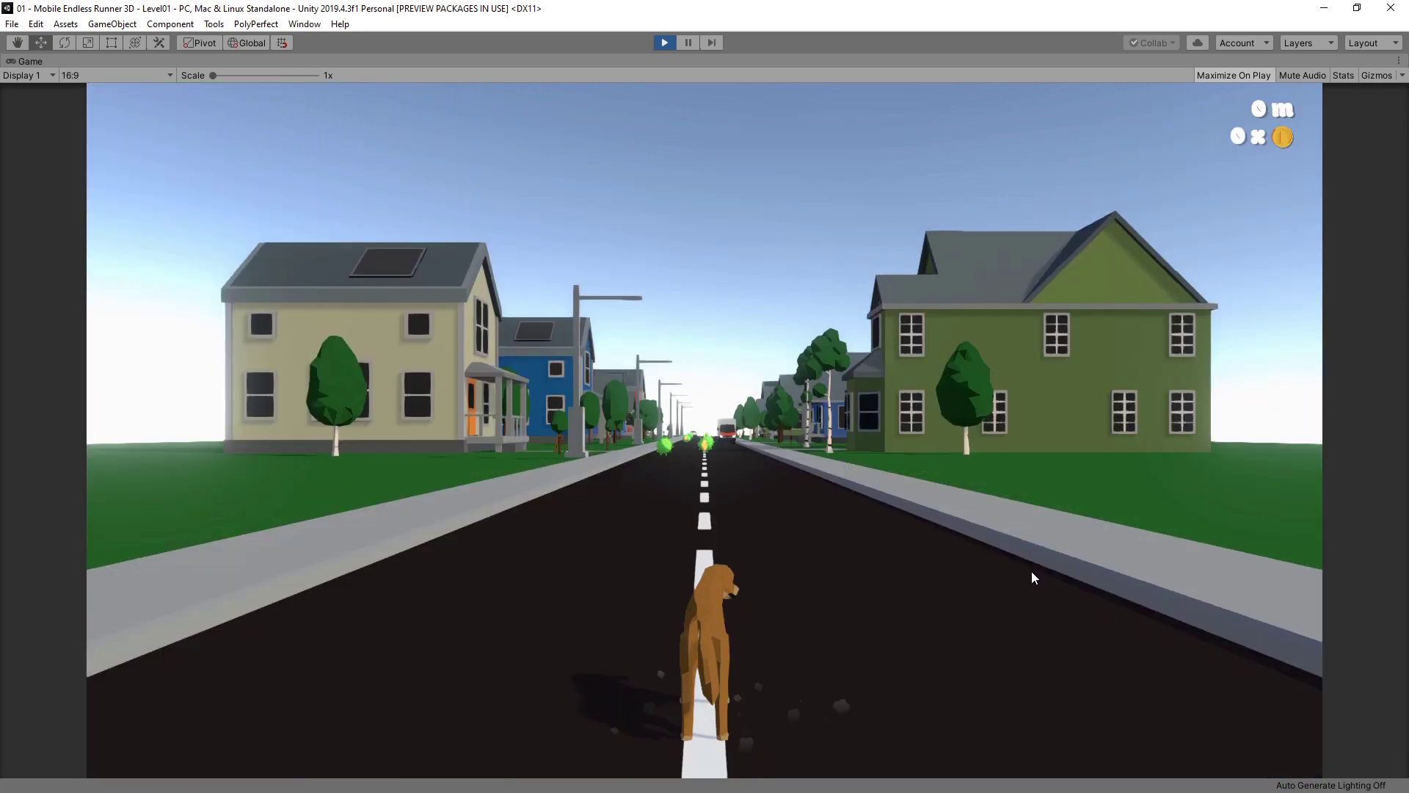
{"action": "key", "text": "Left"}
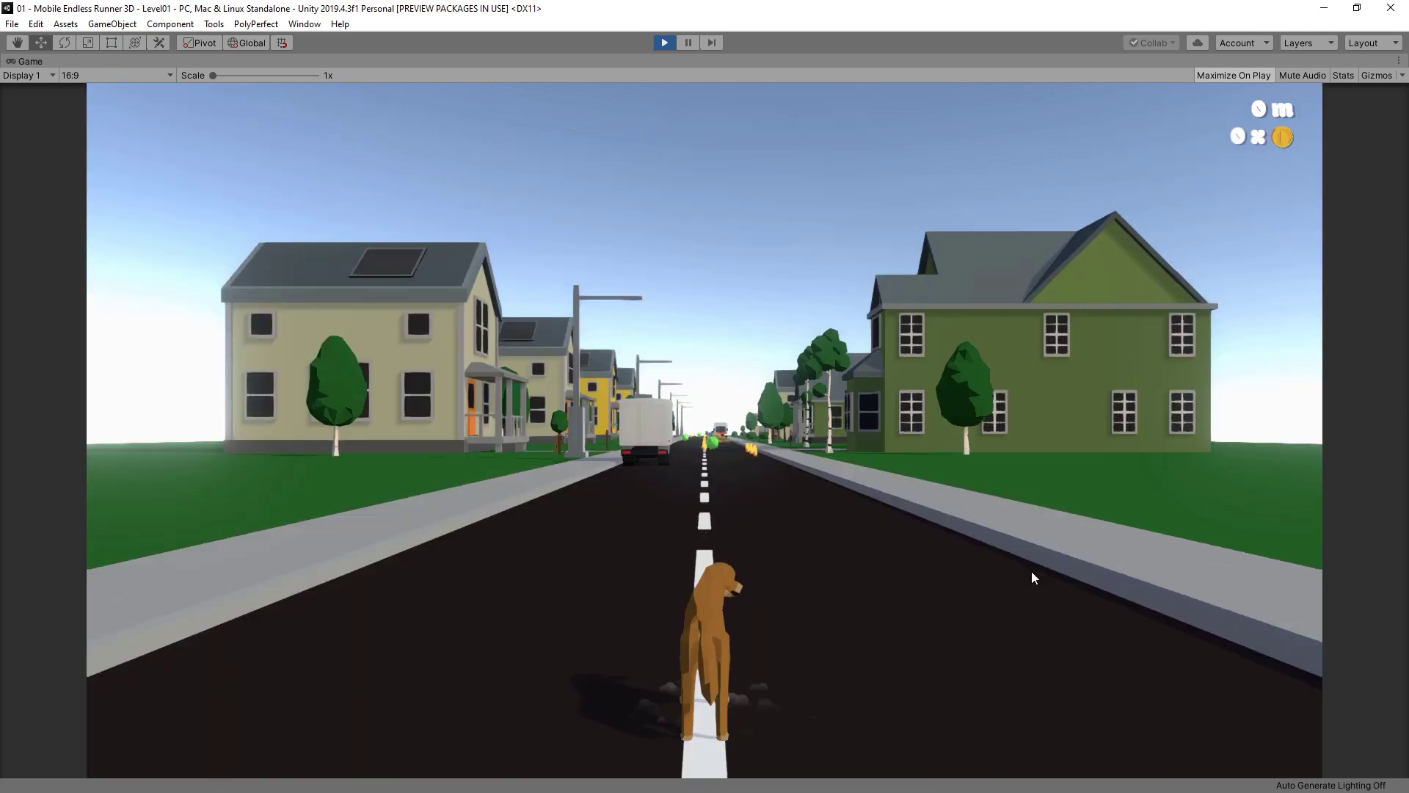
{"action": "key", "text": "Right"}
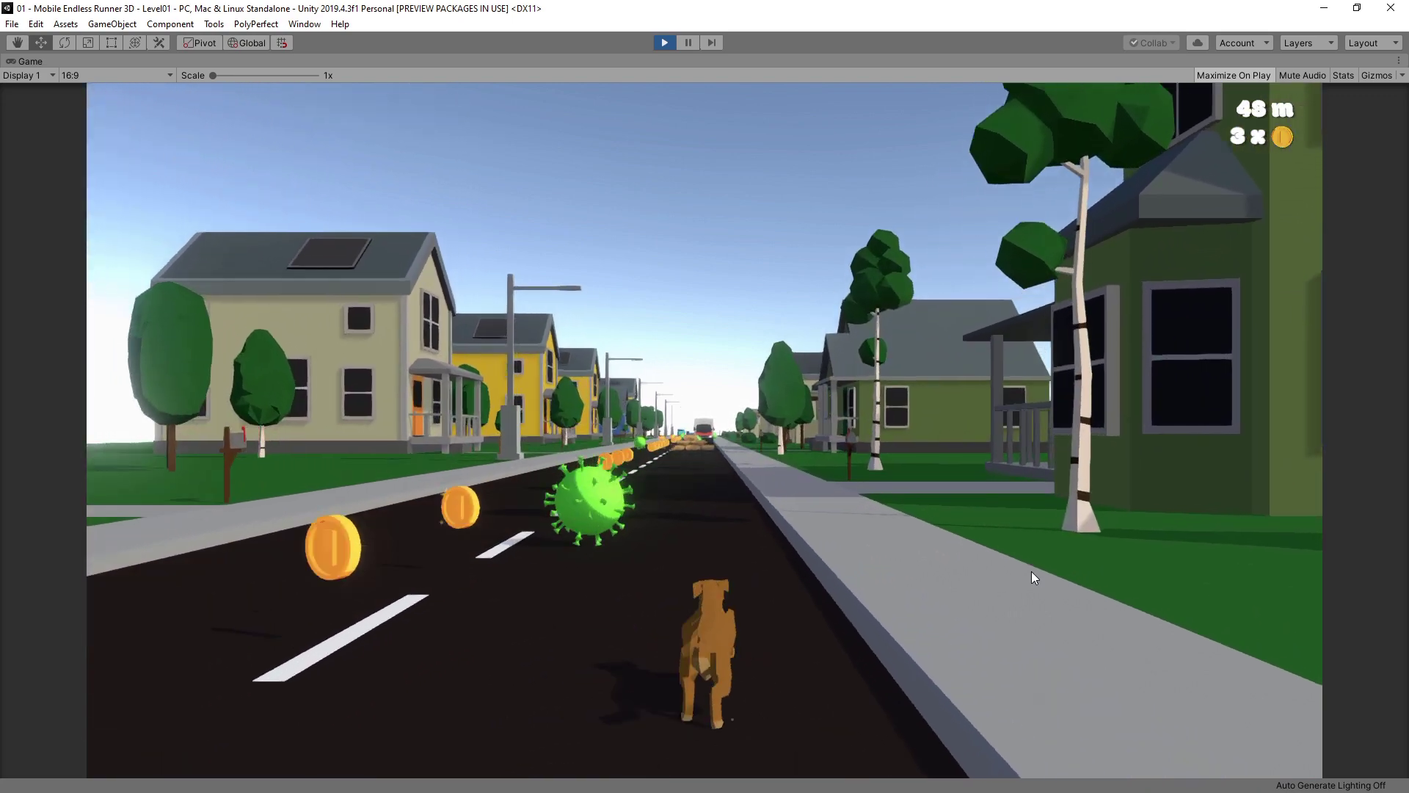
{"action": "key", "text": "Left"}
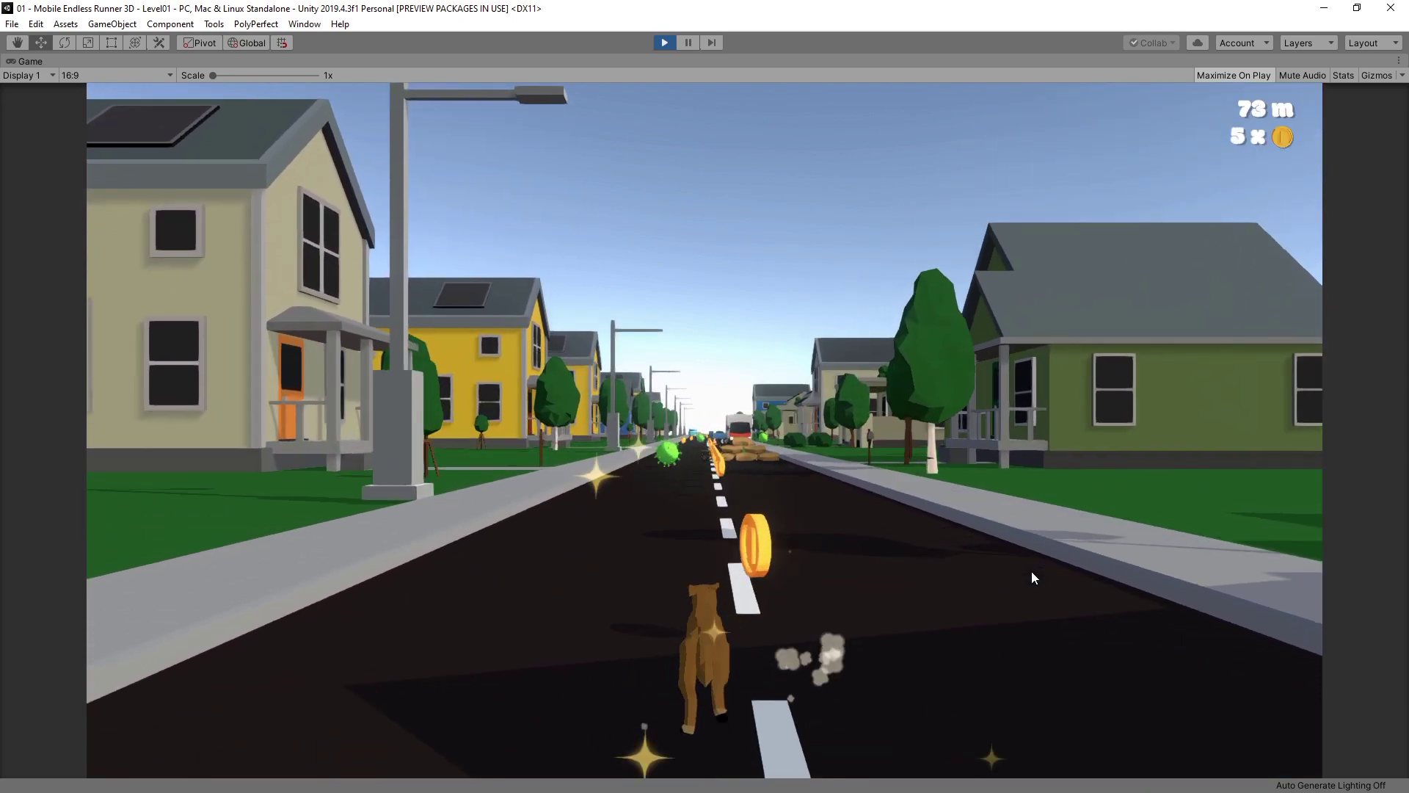
{"action": "key", "text": "Right"}
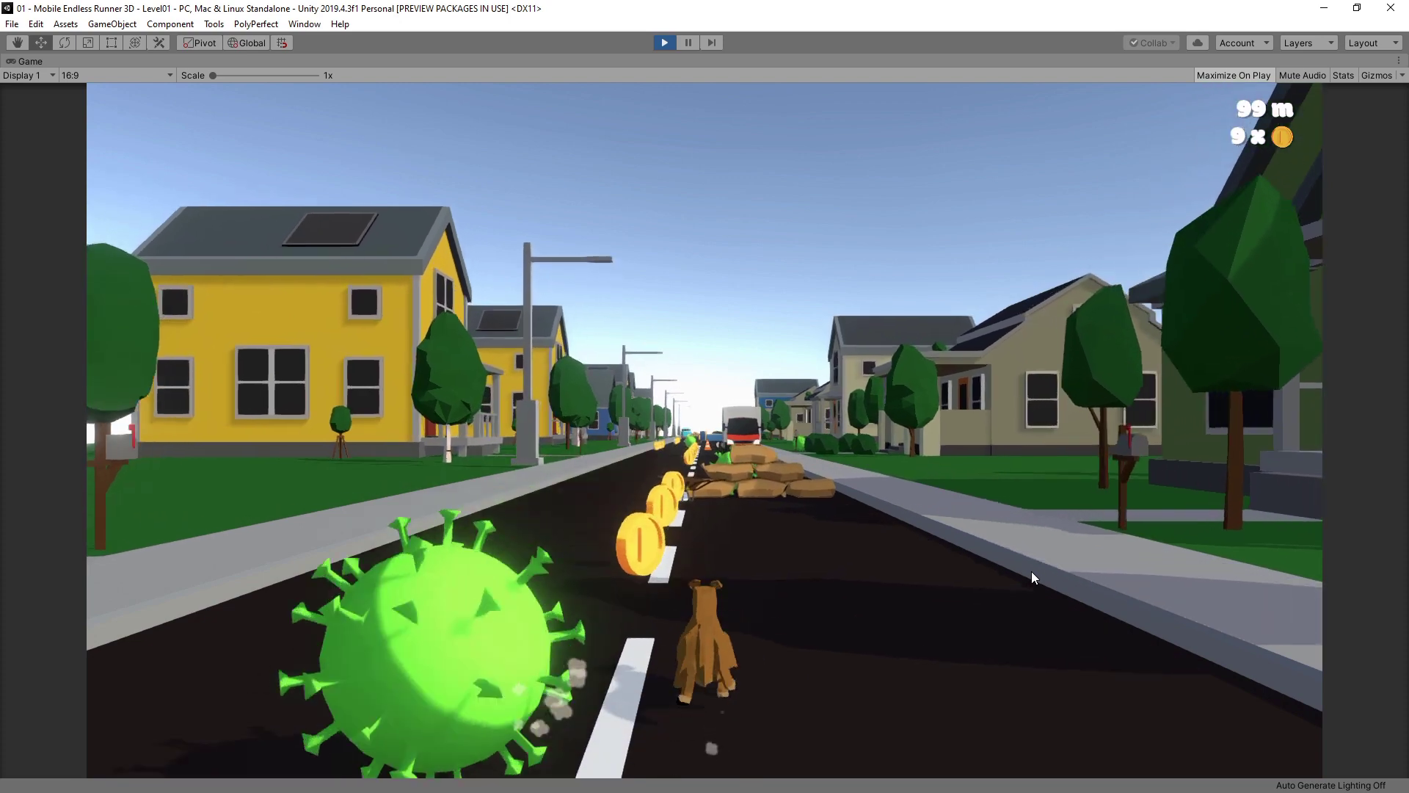
{"action": "key", "text": "Left"}
{"action": "key", "text": "Right"}
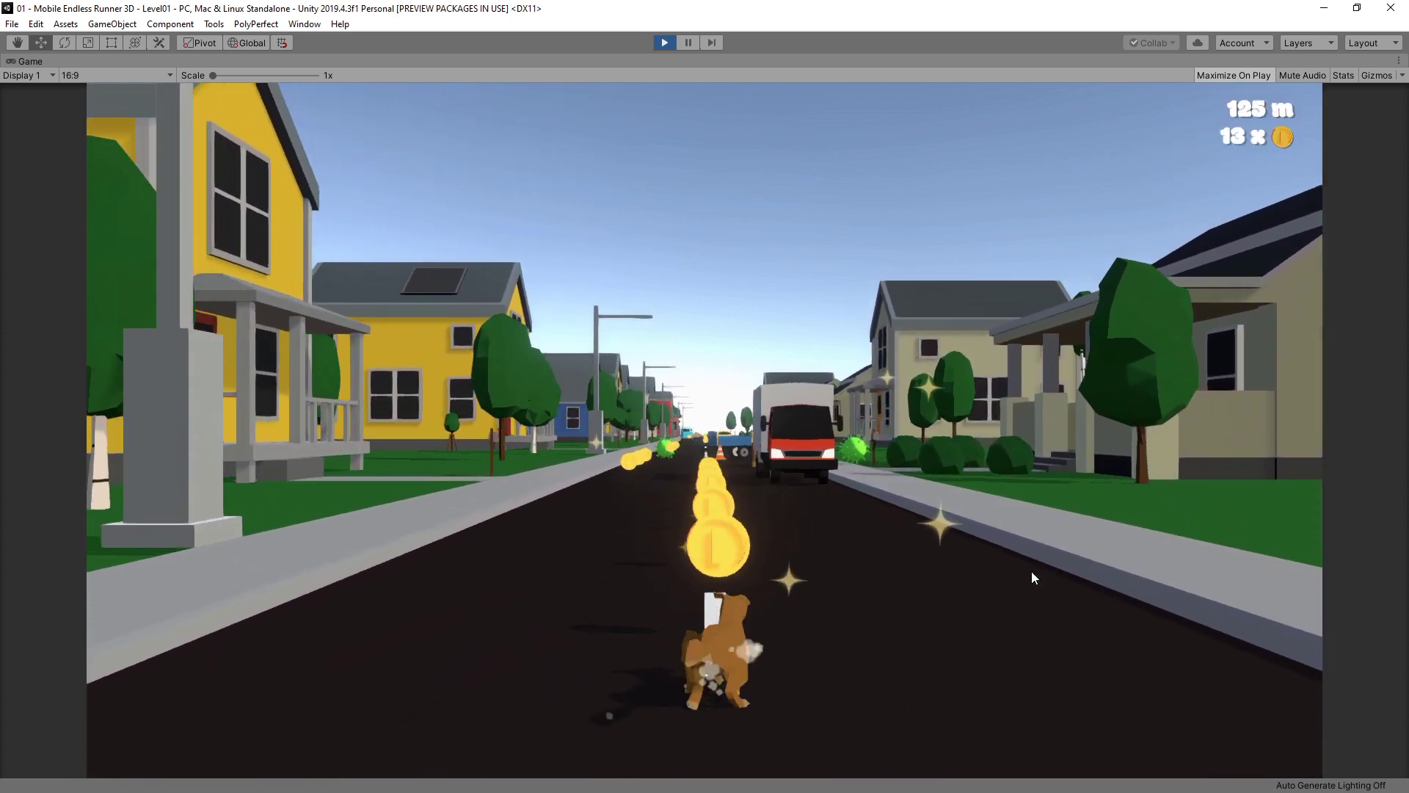
{"action": "key", "text": "Left"}
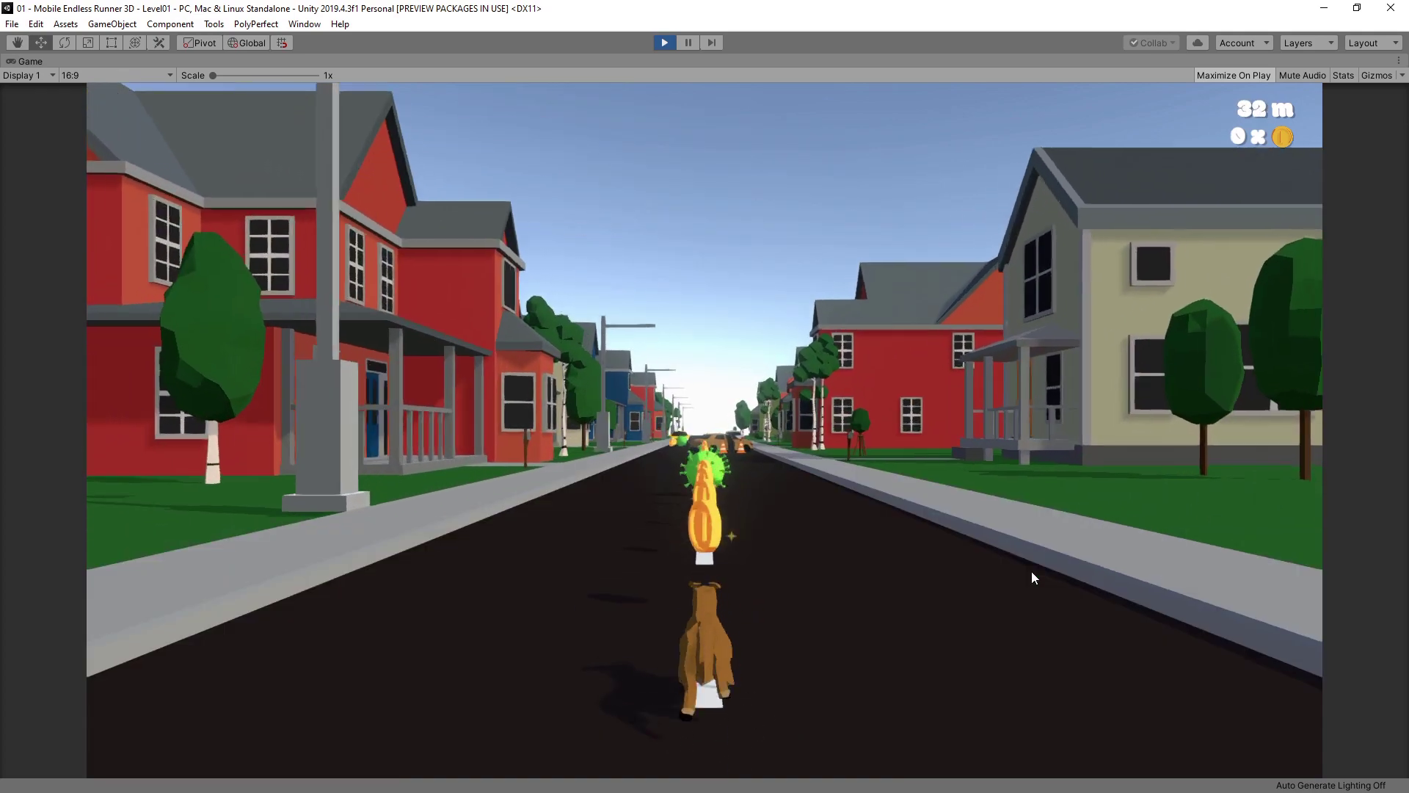
{"action": "key", "text": "Left"}
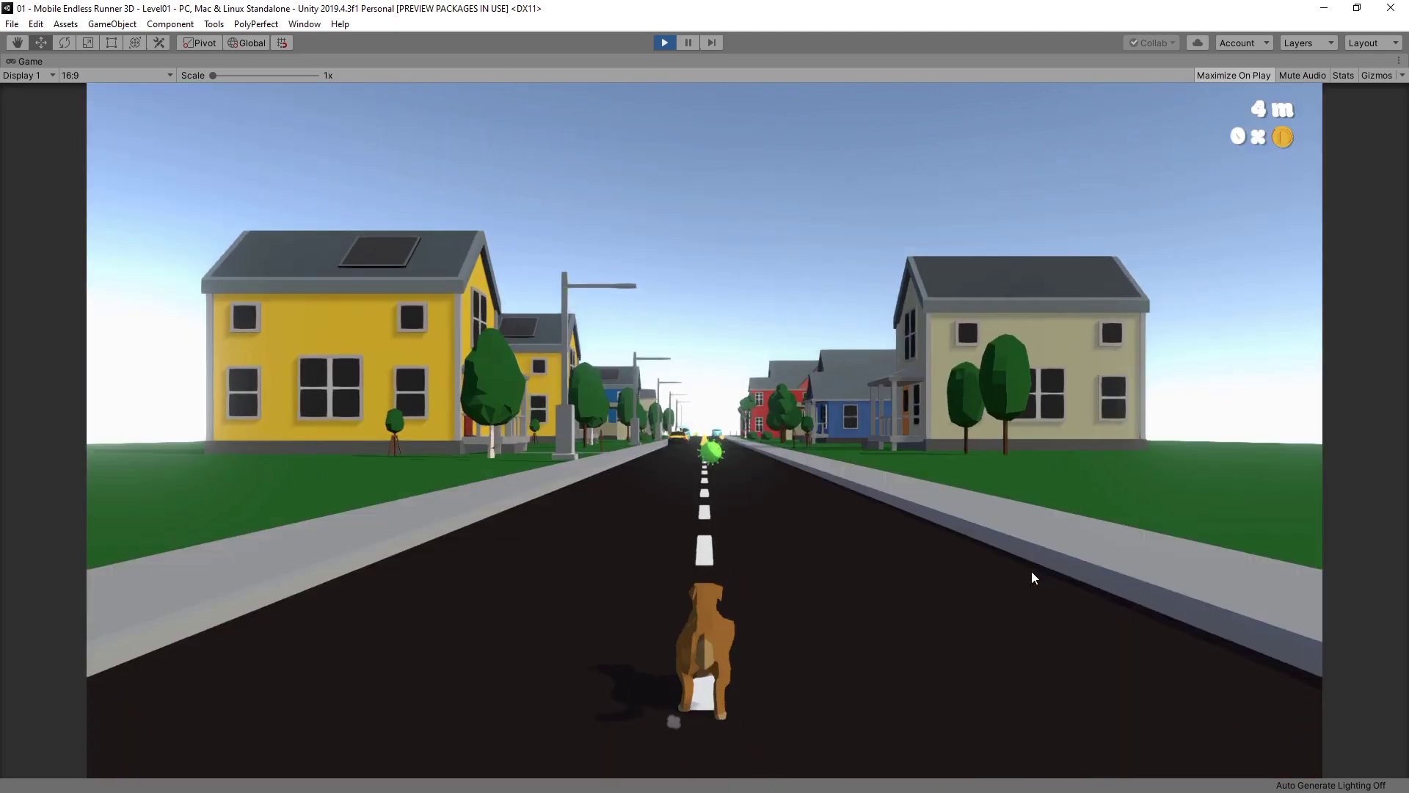
{"action": "key", "text": "Right"}
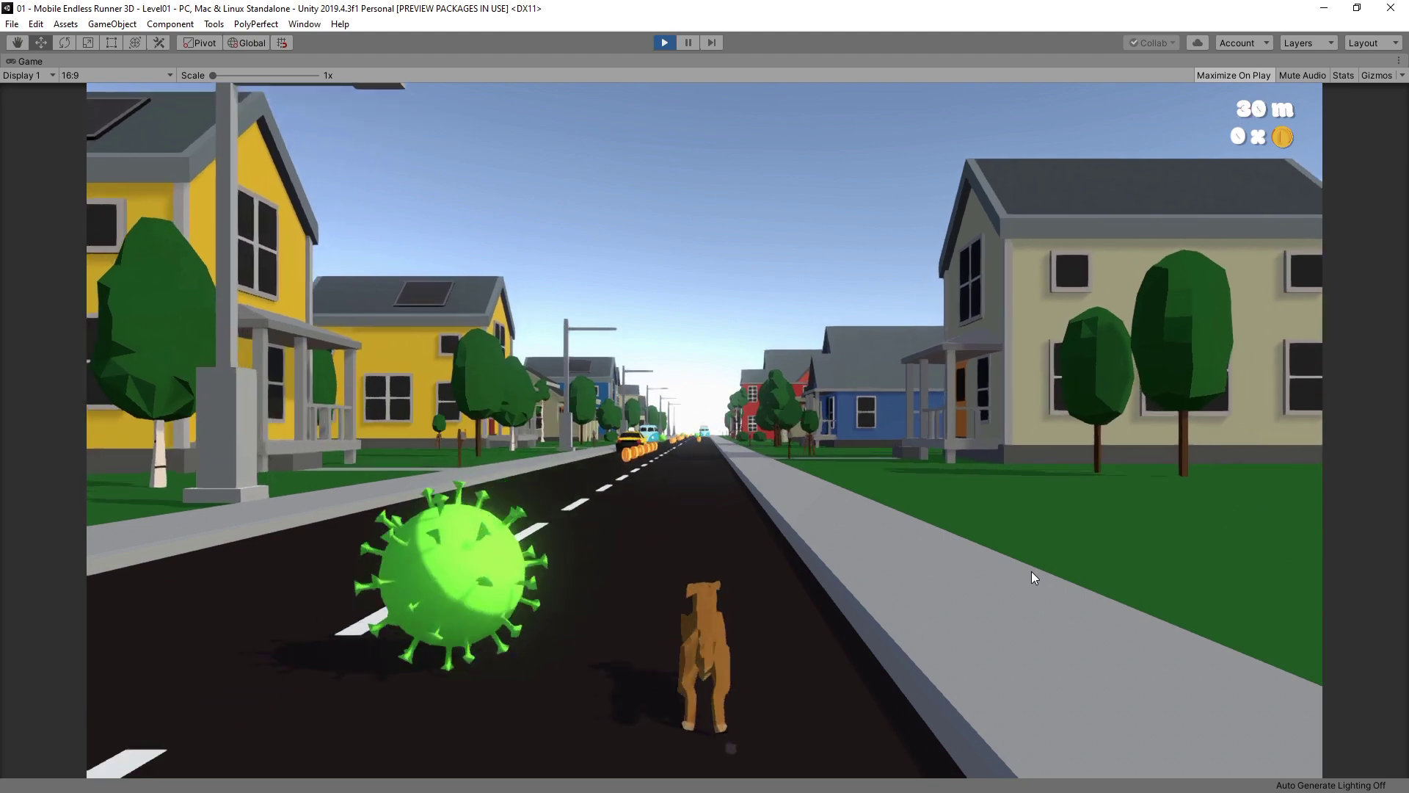
{"action": "key", "text": "Left"}
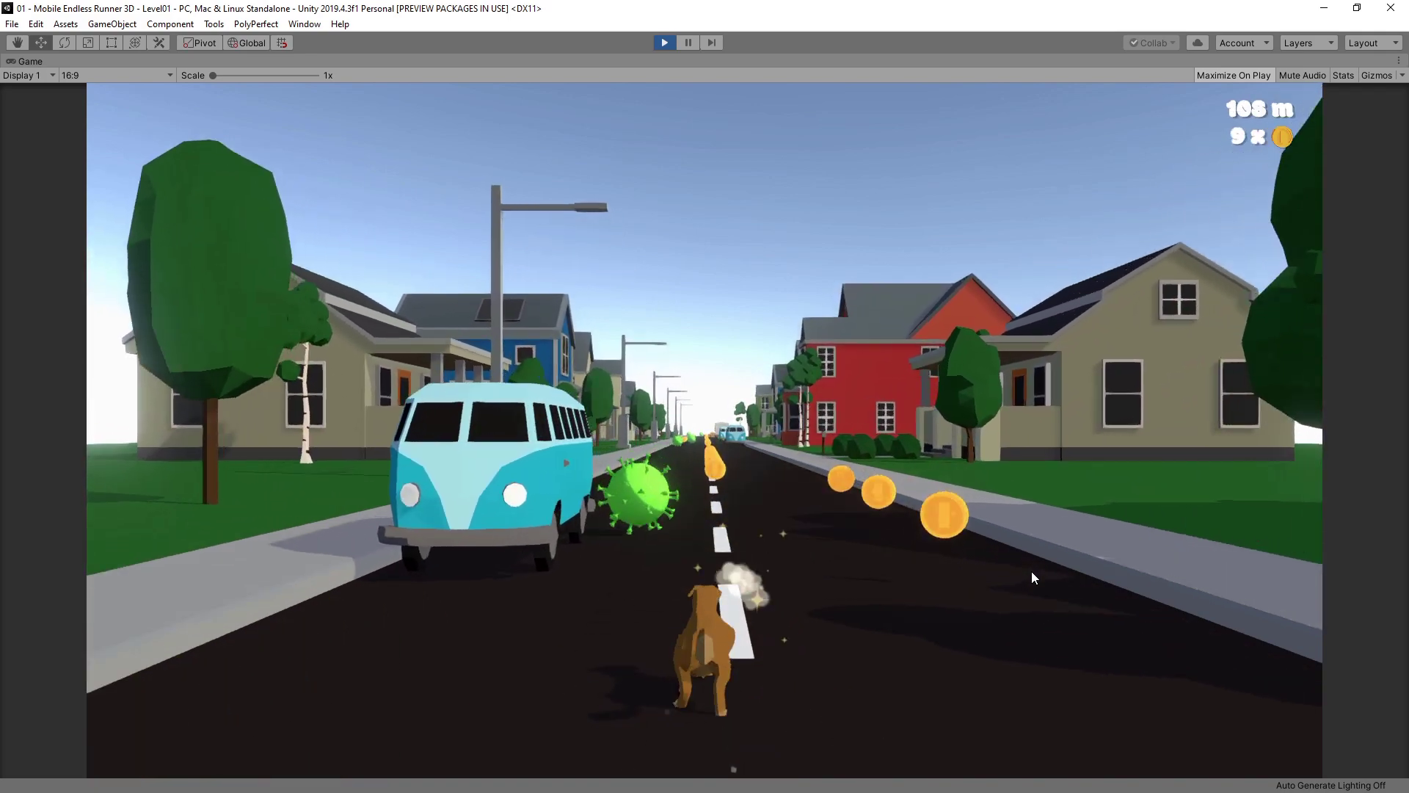
{"action": "key", "text": "Right"}
{"action": "key", "text": "Left"}
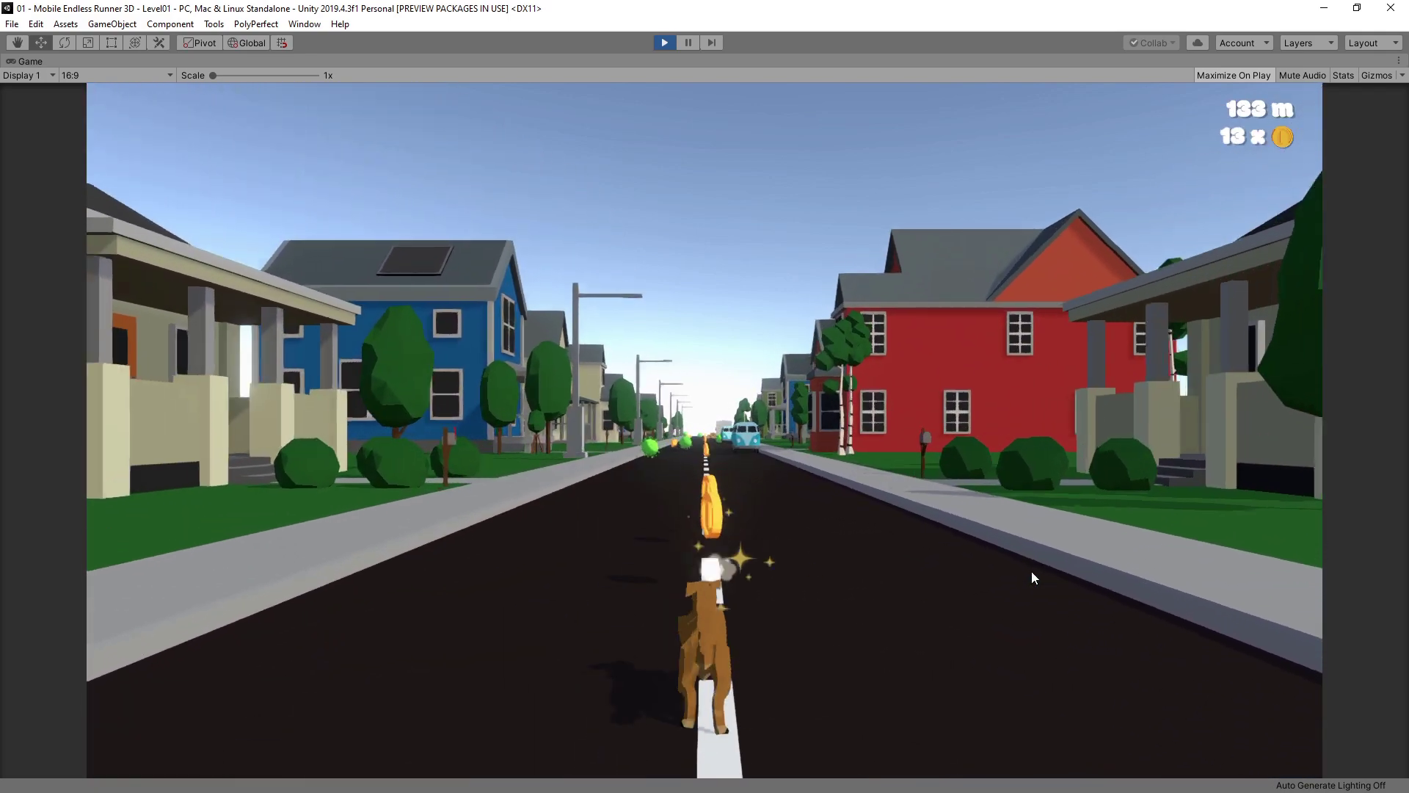
{"action": "key", "text": "Left"}
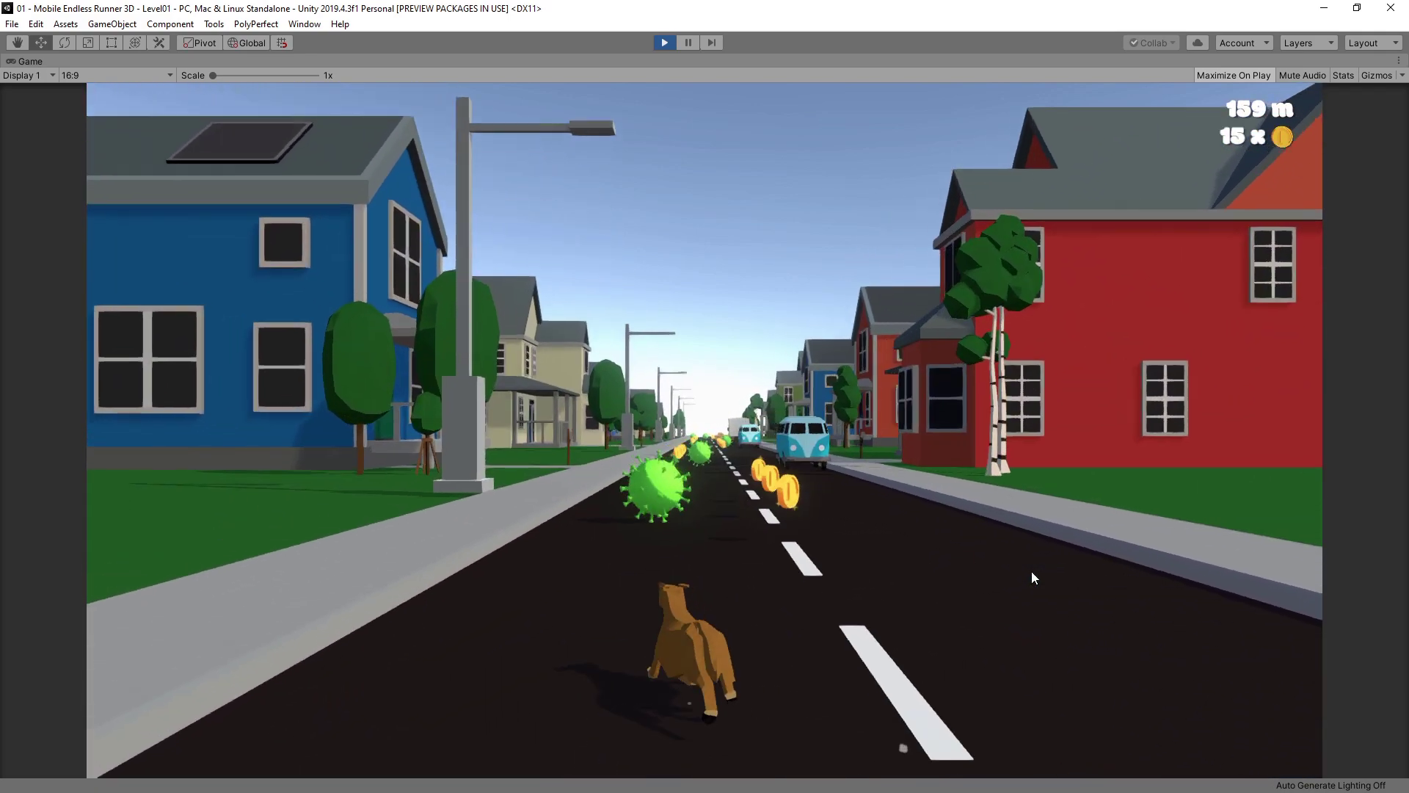
{"action": "key", "text": "Right"}
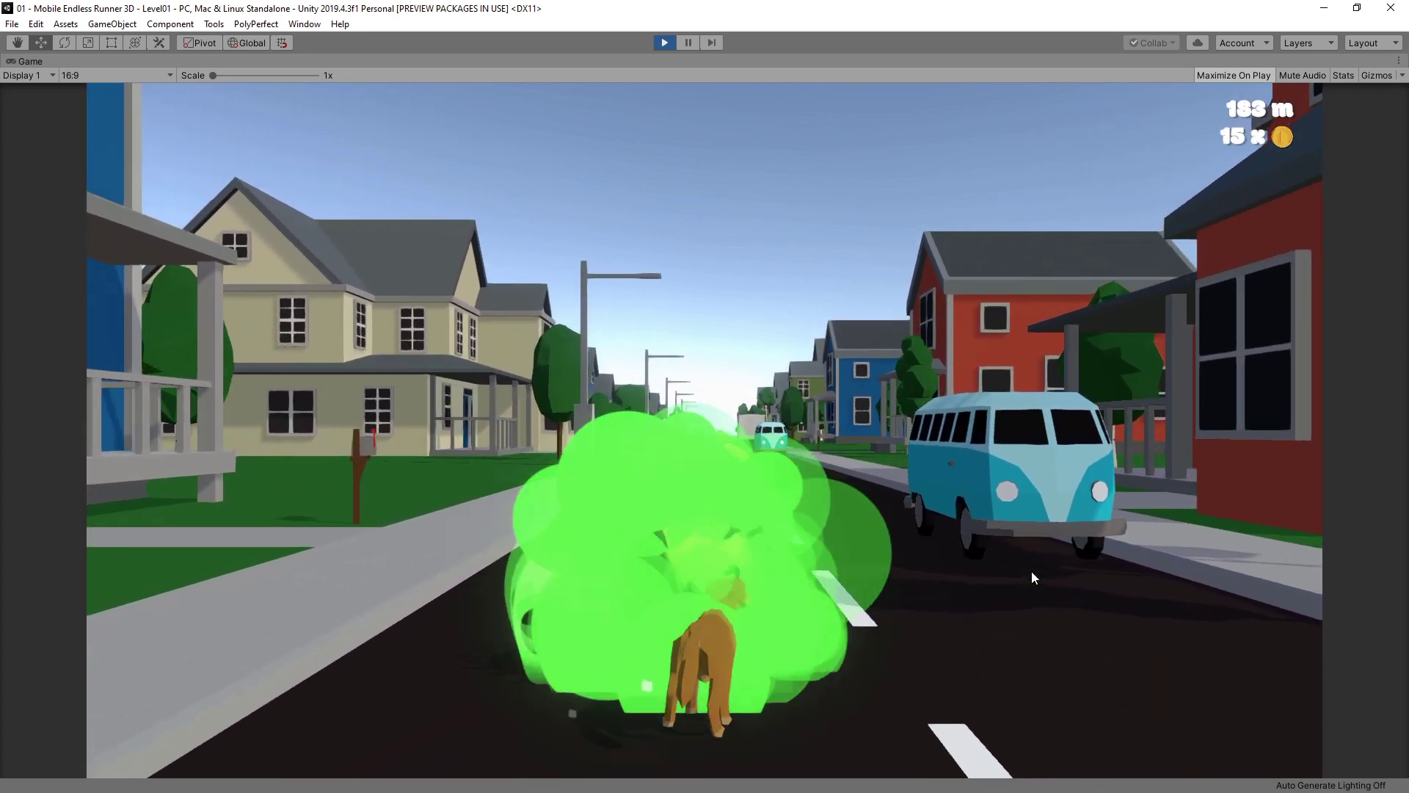